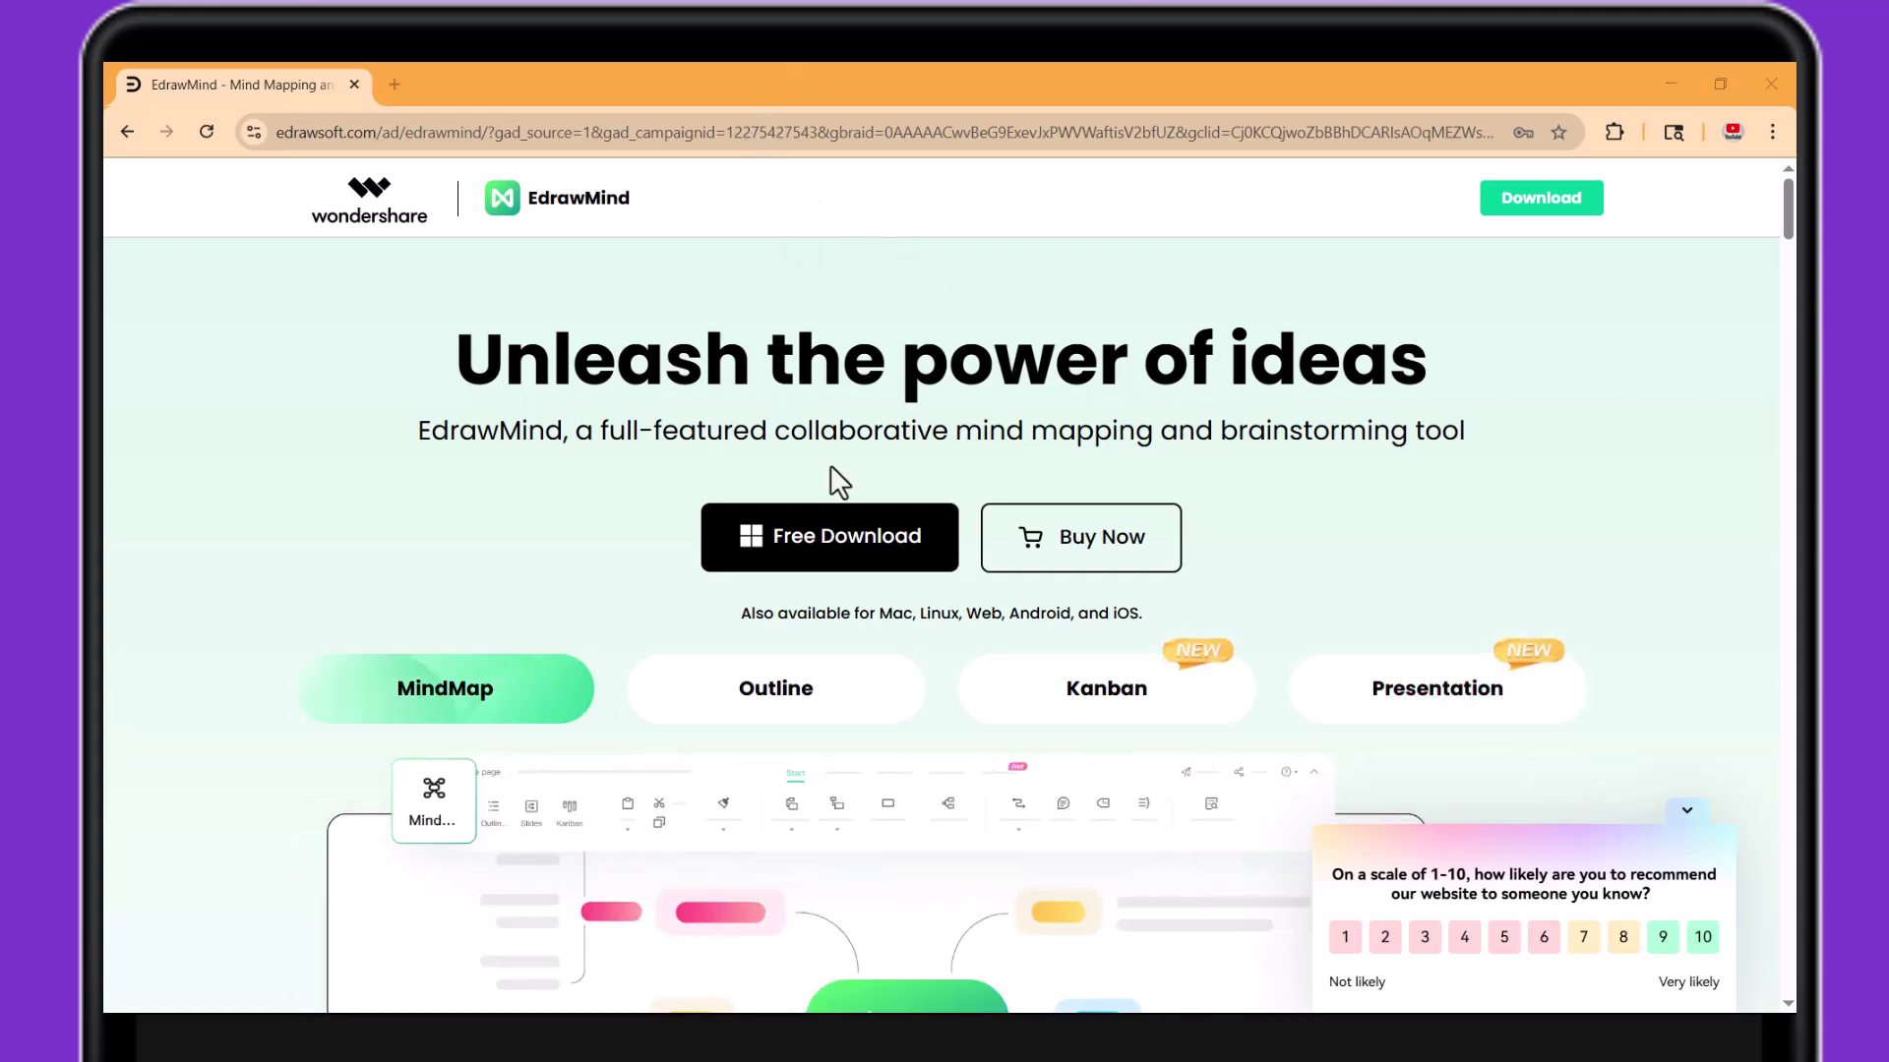
scroll(831, 466, "down", 1)
scroll(830, 467, "down", 1)
scroll(831, 466, "down", 1)
scroll(831, 466, "down", 1)
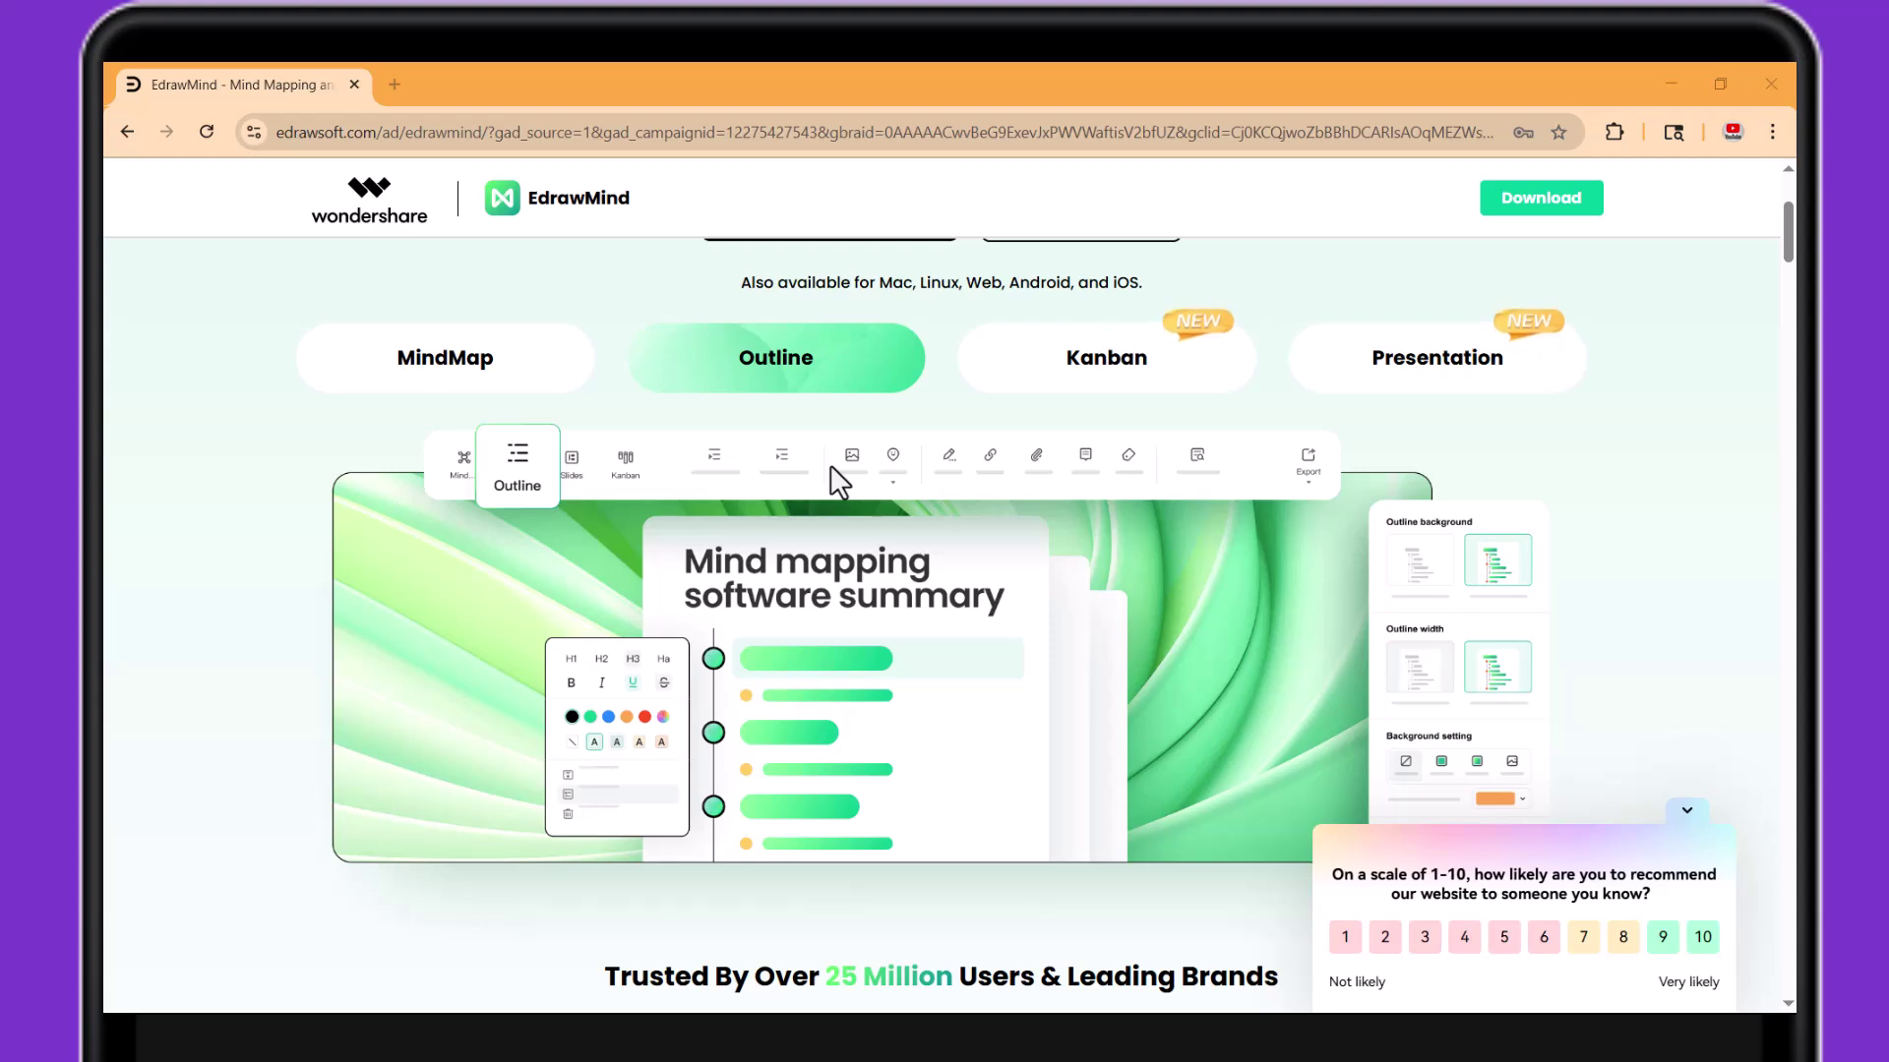
scroll(831, 466, "down", 3)
scroll(832, 468, "down", 2)
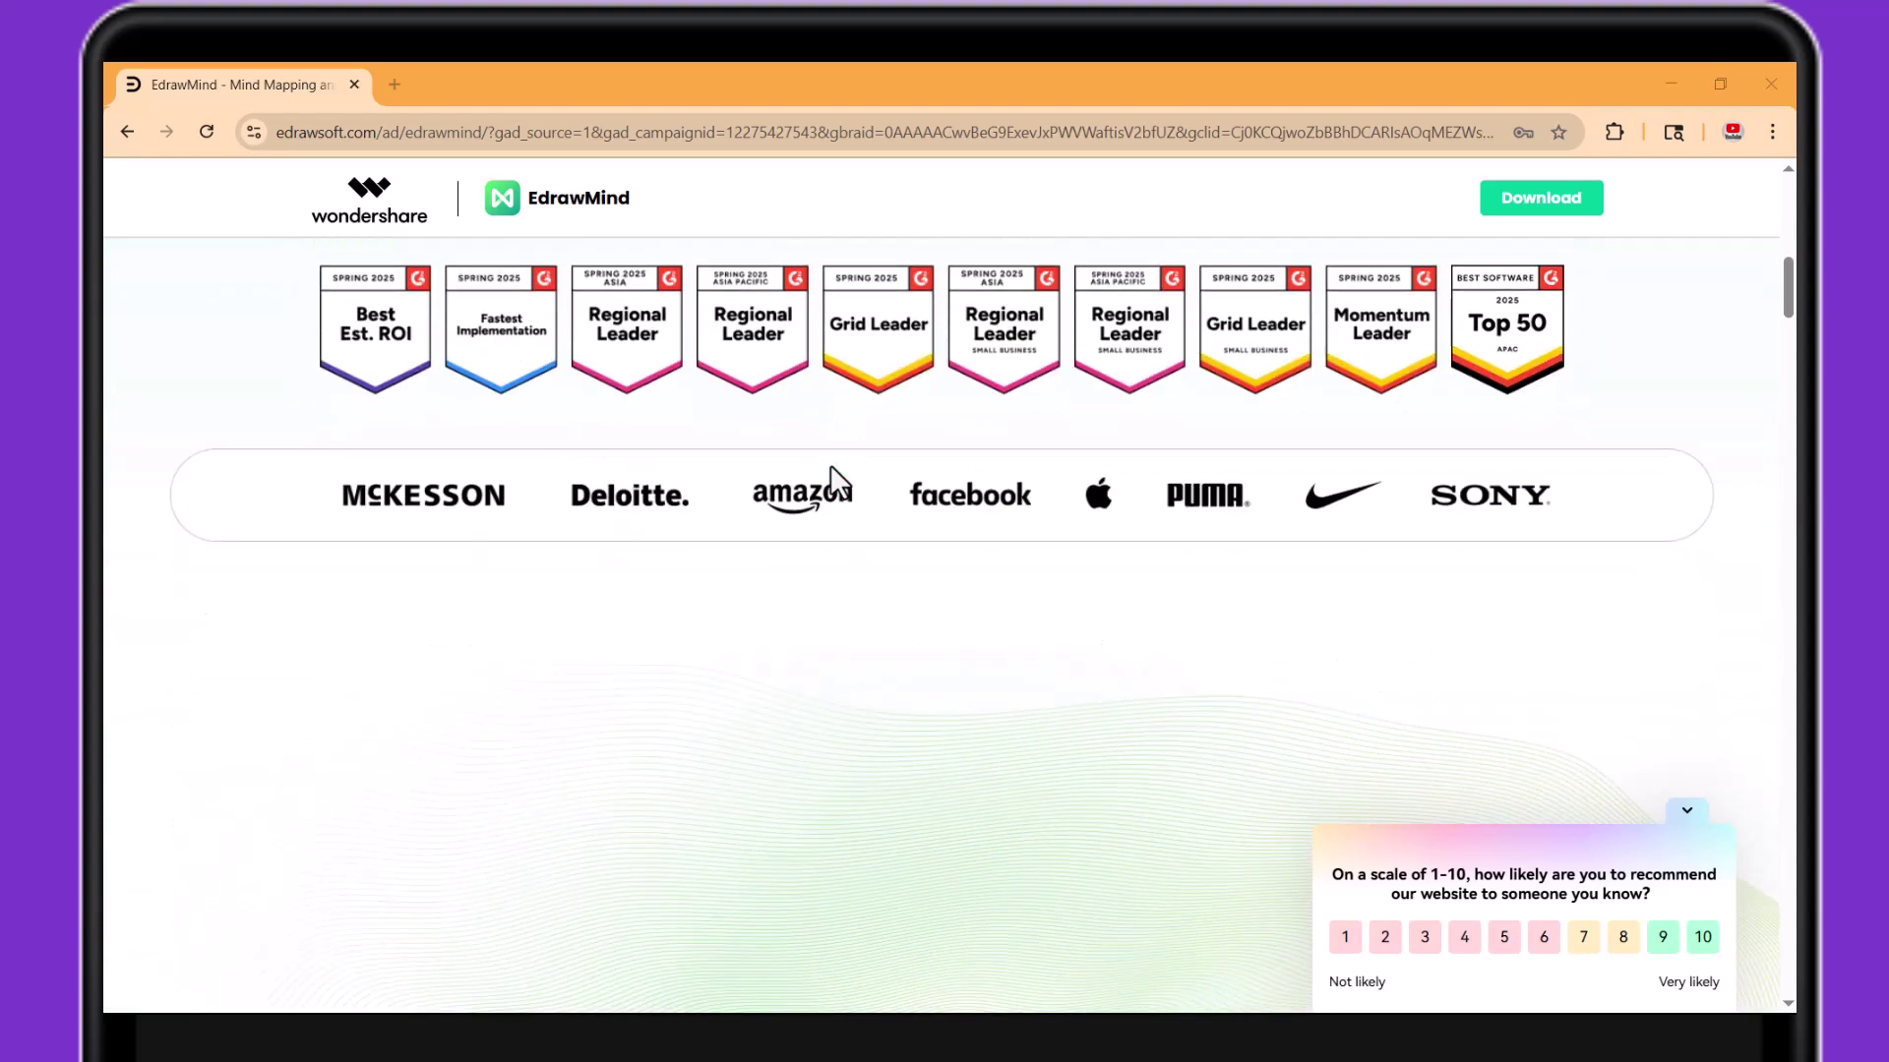
scroll(831, 476, "down", 3)
scroll(832, 475, "down", 1)
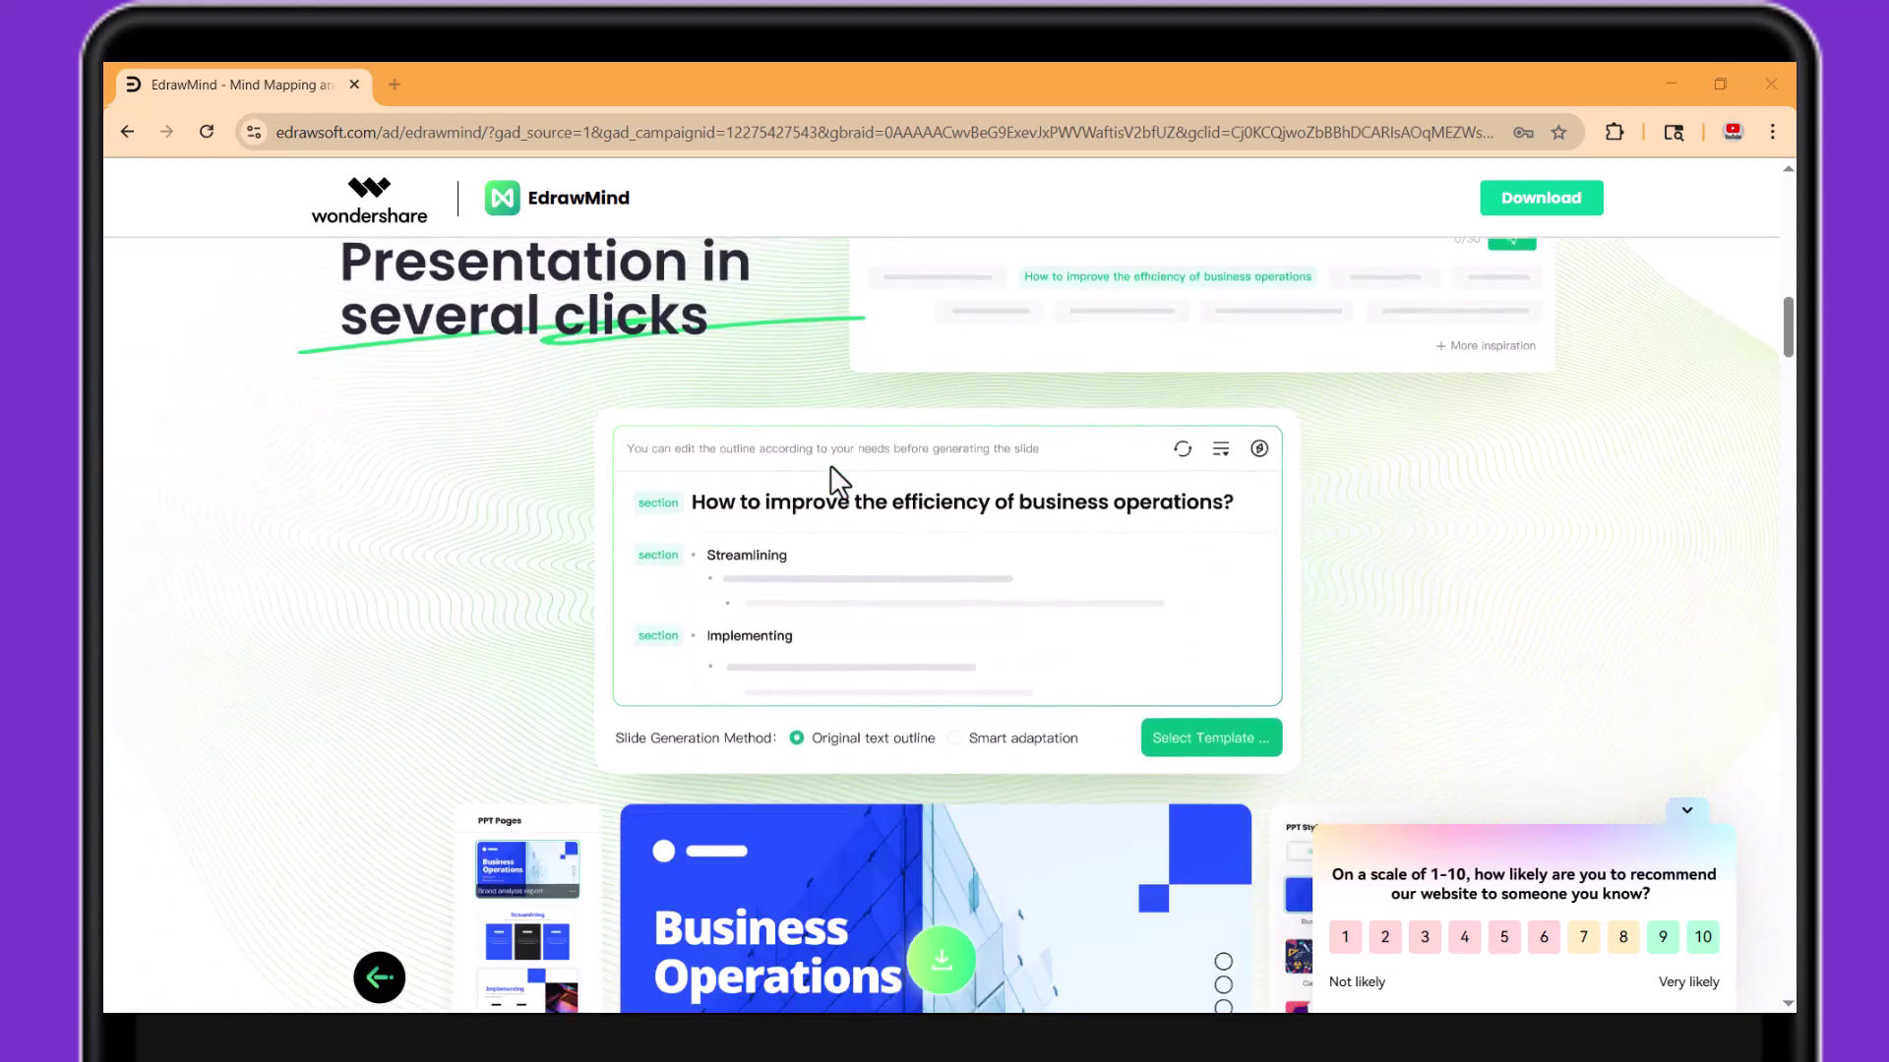
scroll(831, 476, "down", 3)
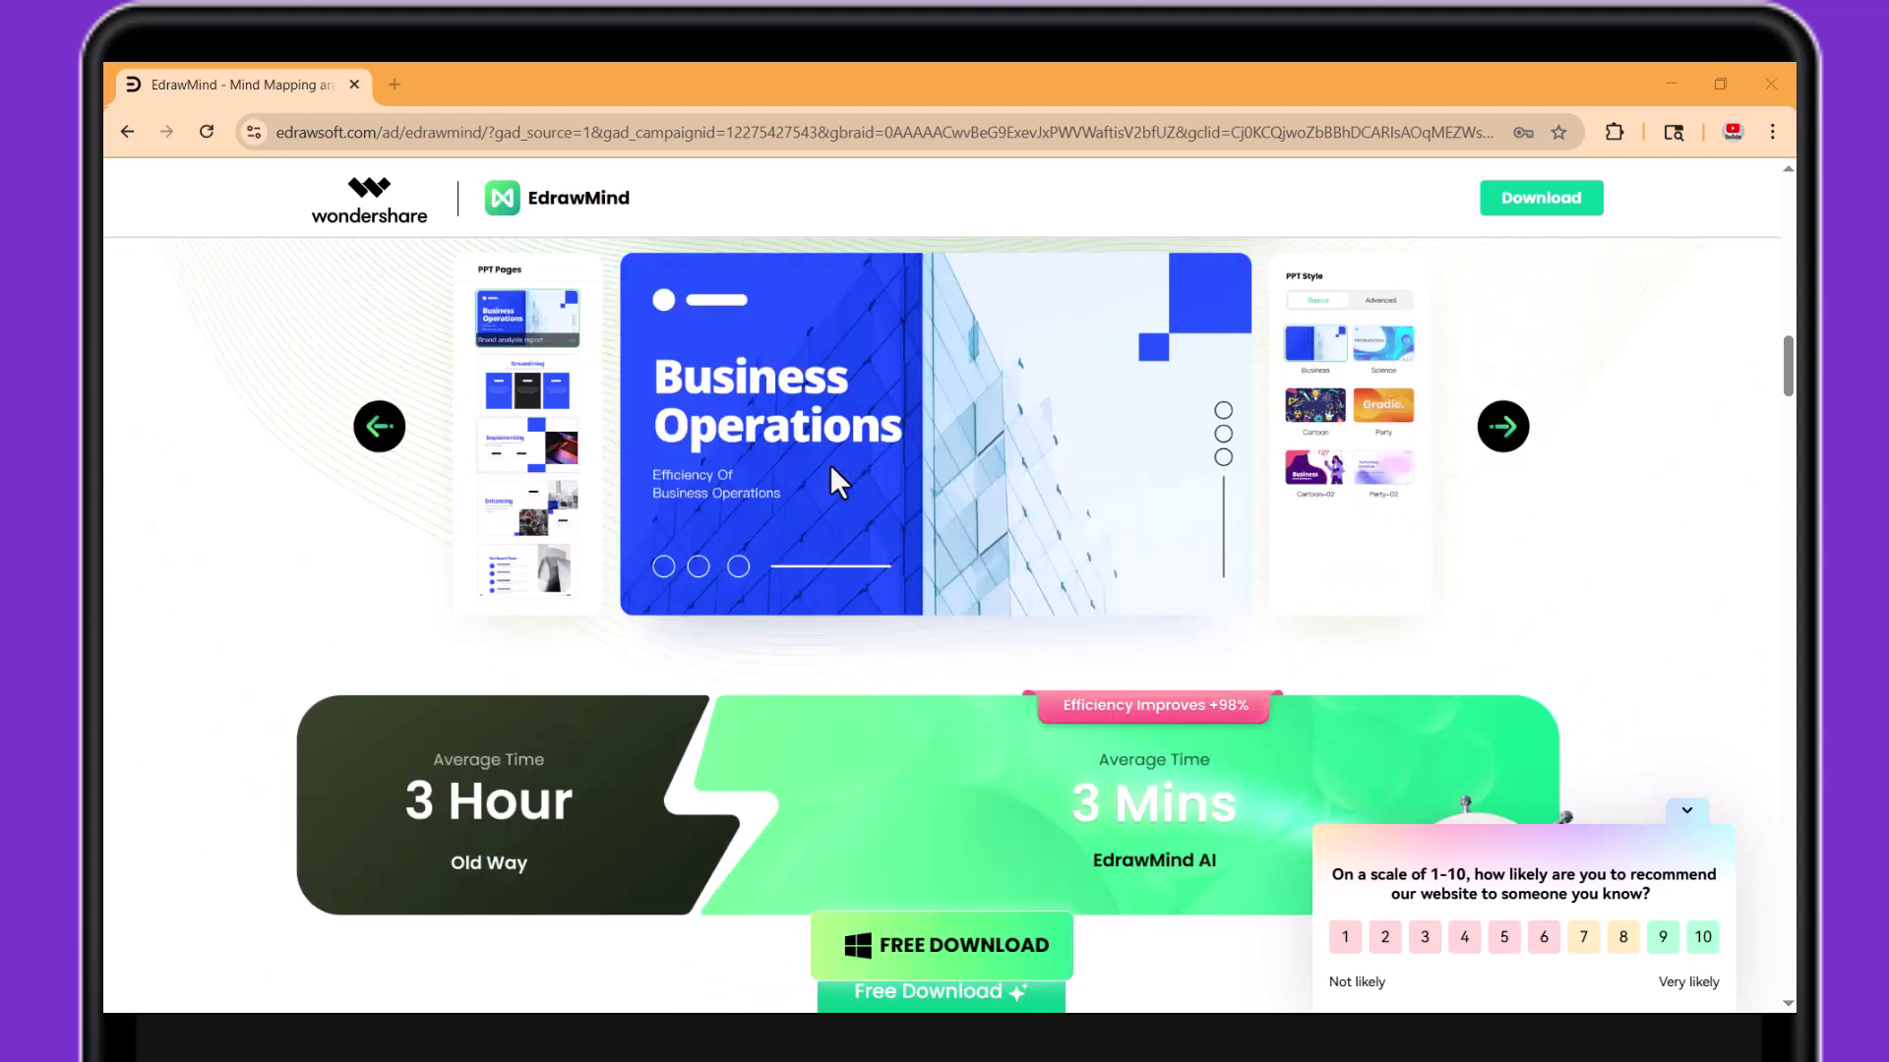
scroll(833, 468, "down", 2)
scroll(833, 468, "down", 2)
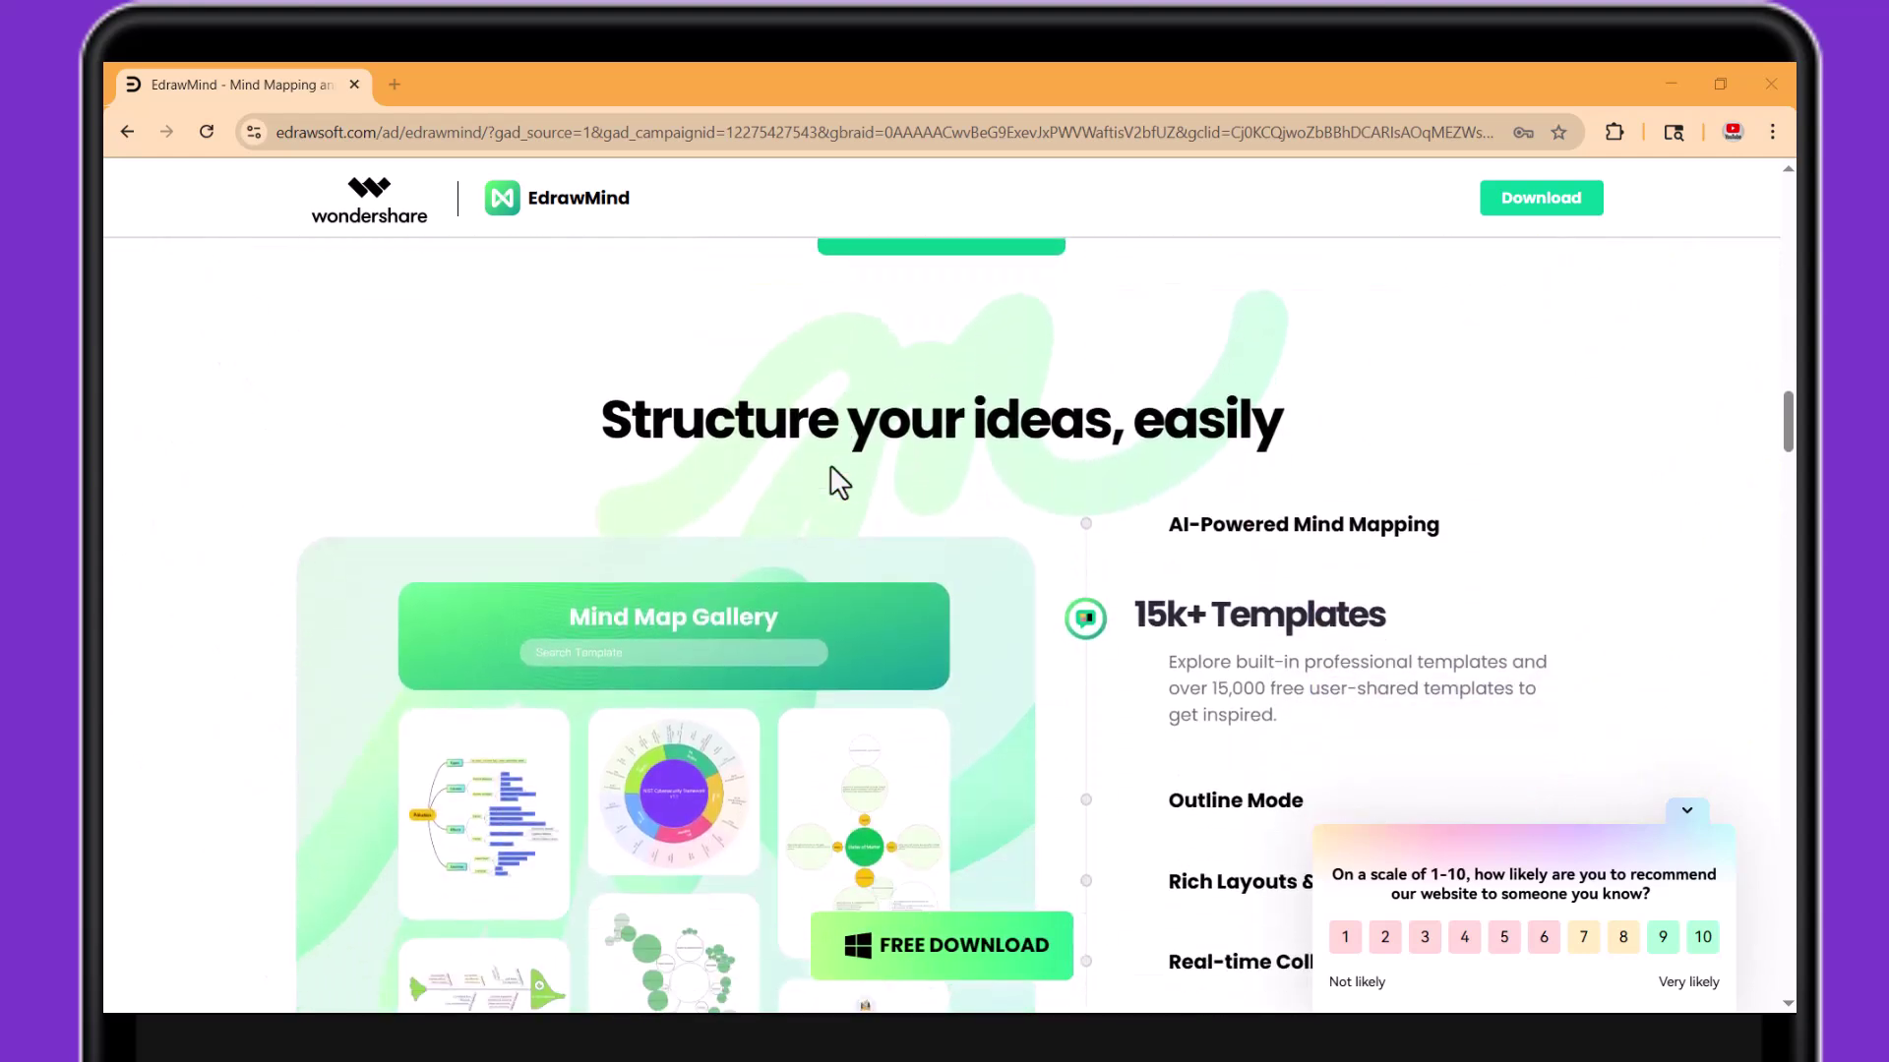
scroll(831, 470, "down", 1)
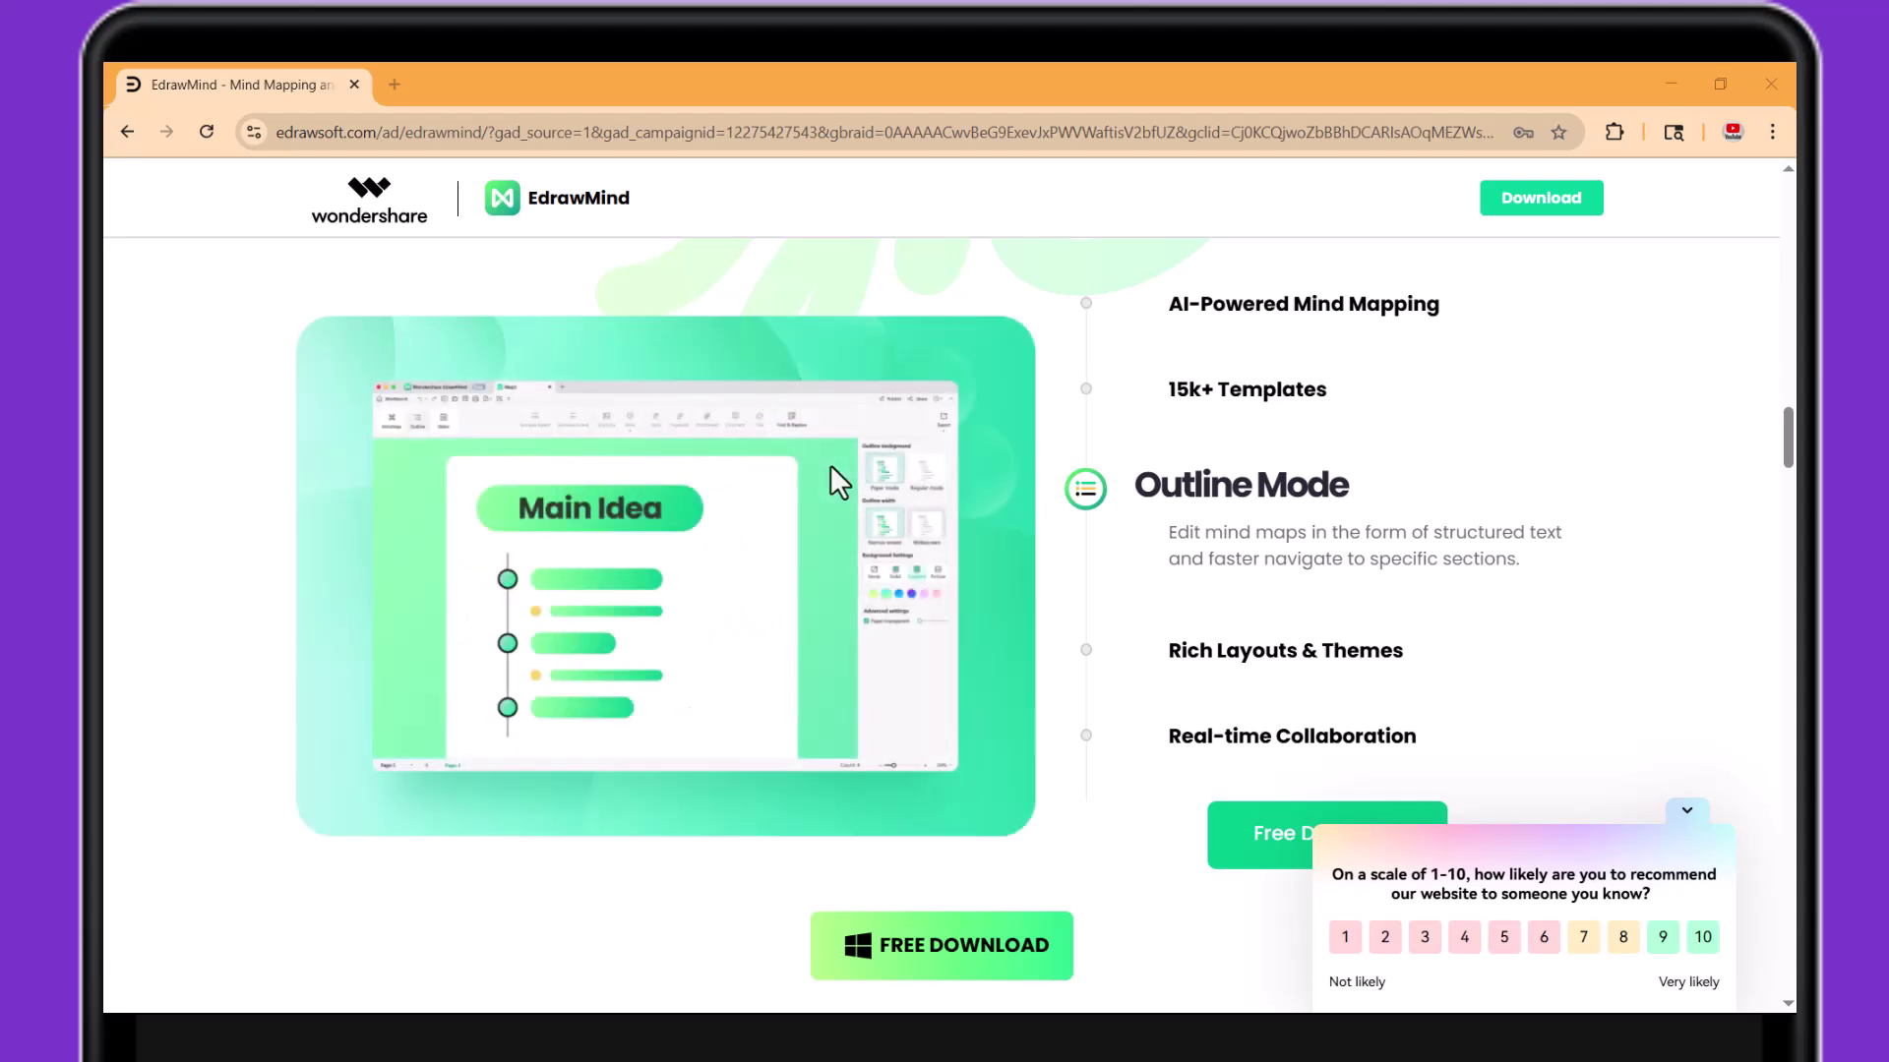
scroll(831, 475, "down", 2)
scroll(832, 475, "down", 2)
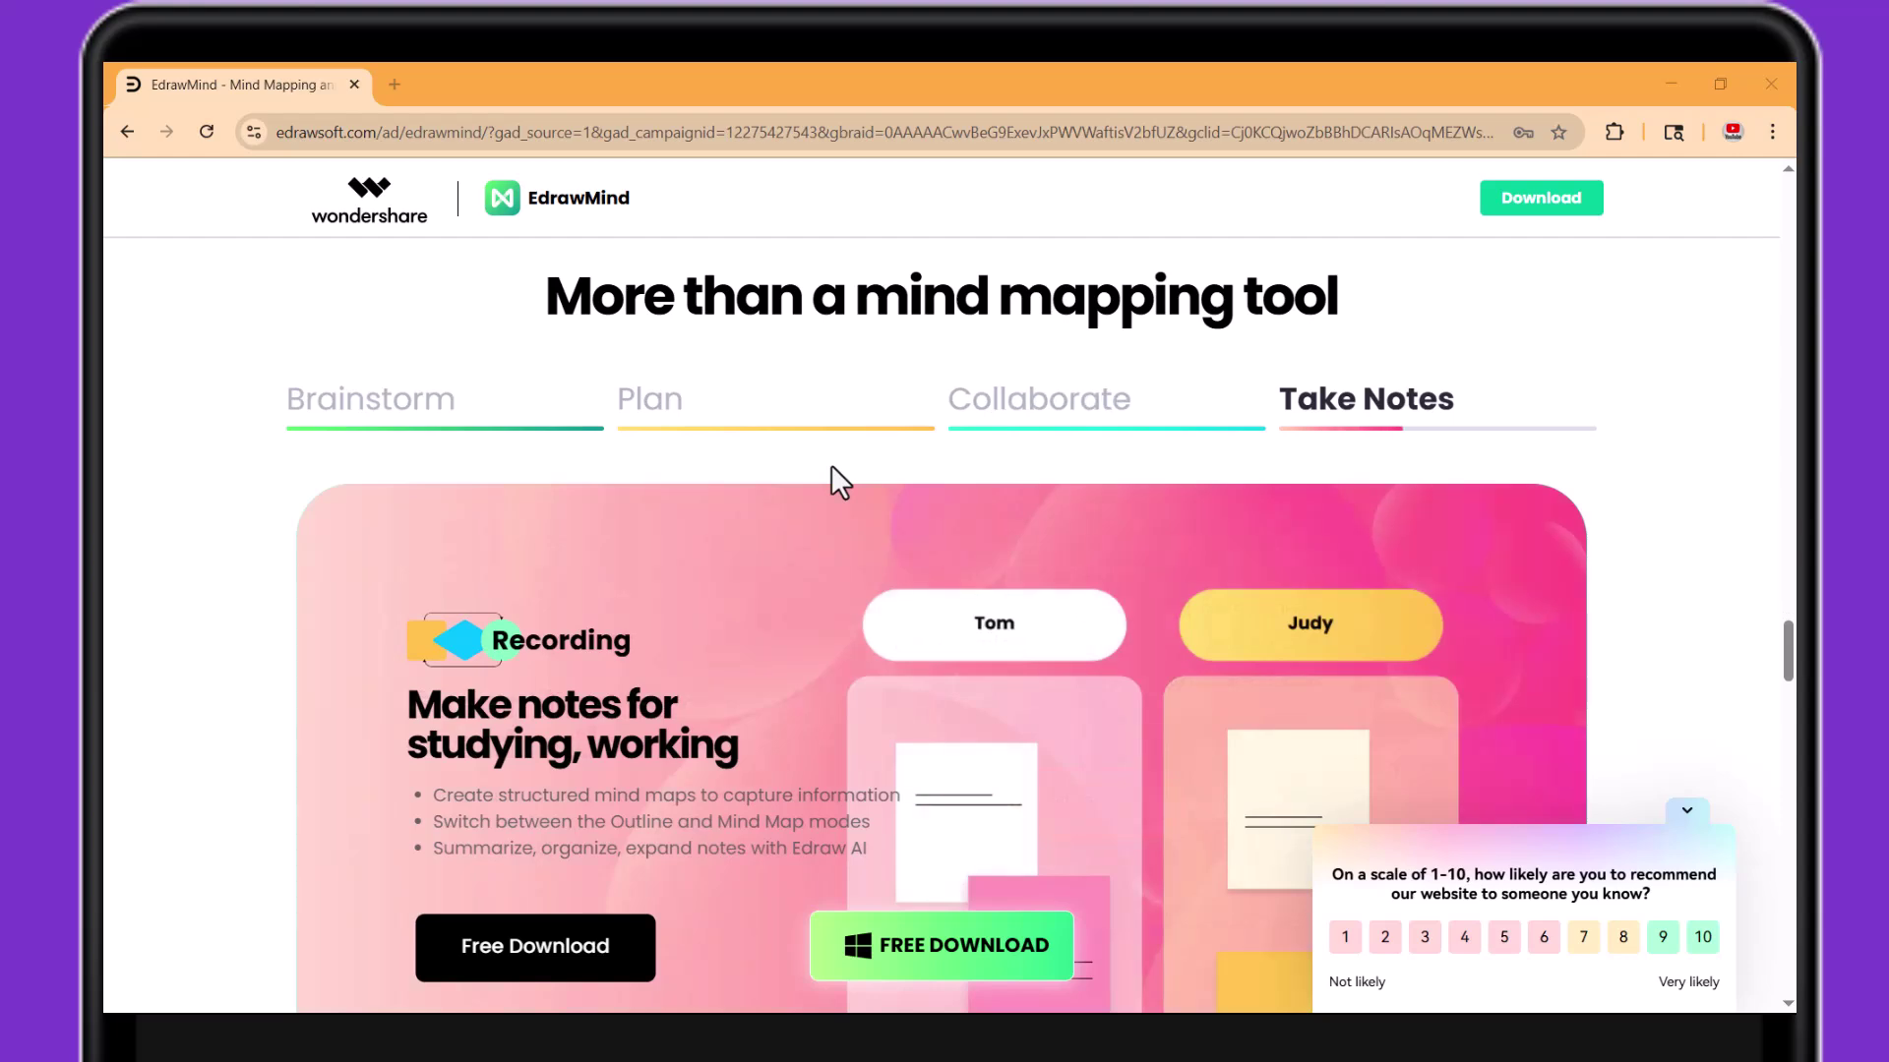
scroll(831, 465, "down", 2)
scroll(832, 465, "down", 3)
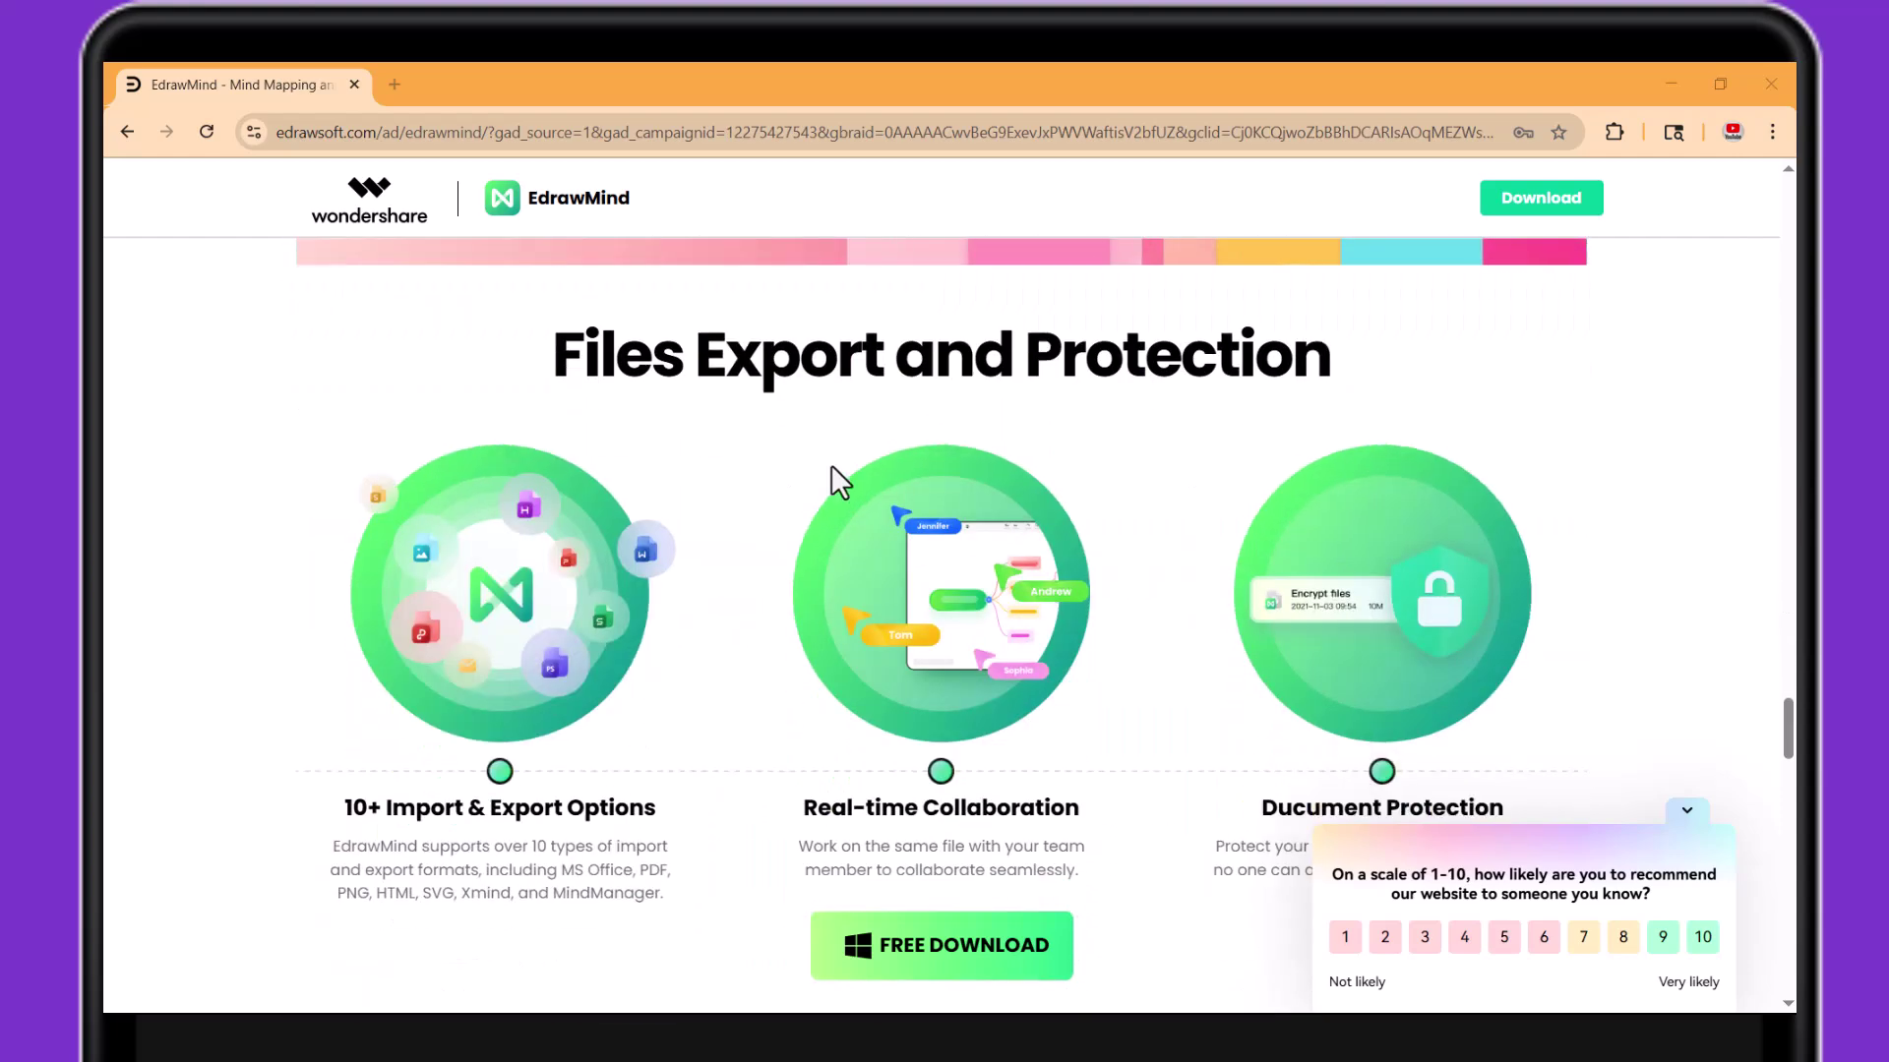
scroll(830, 467, "down", 3)
scroll(831, 467, "down", 3)
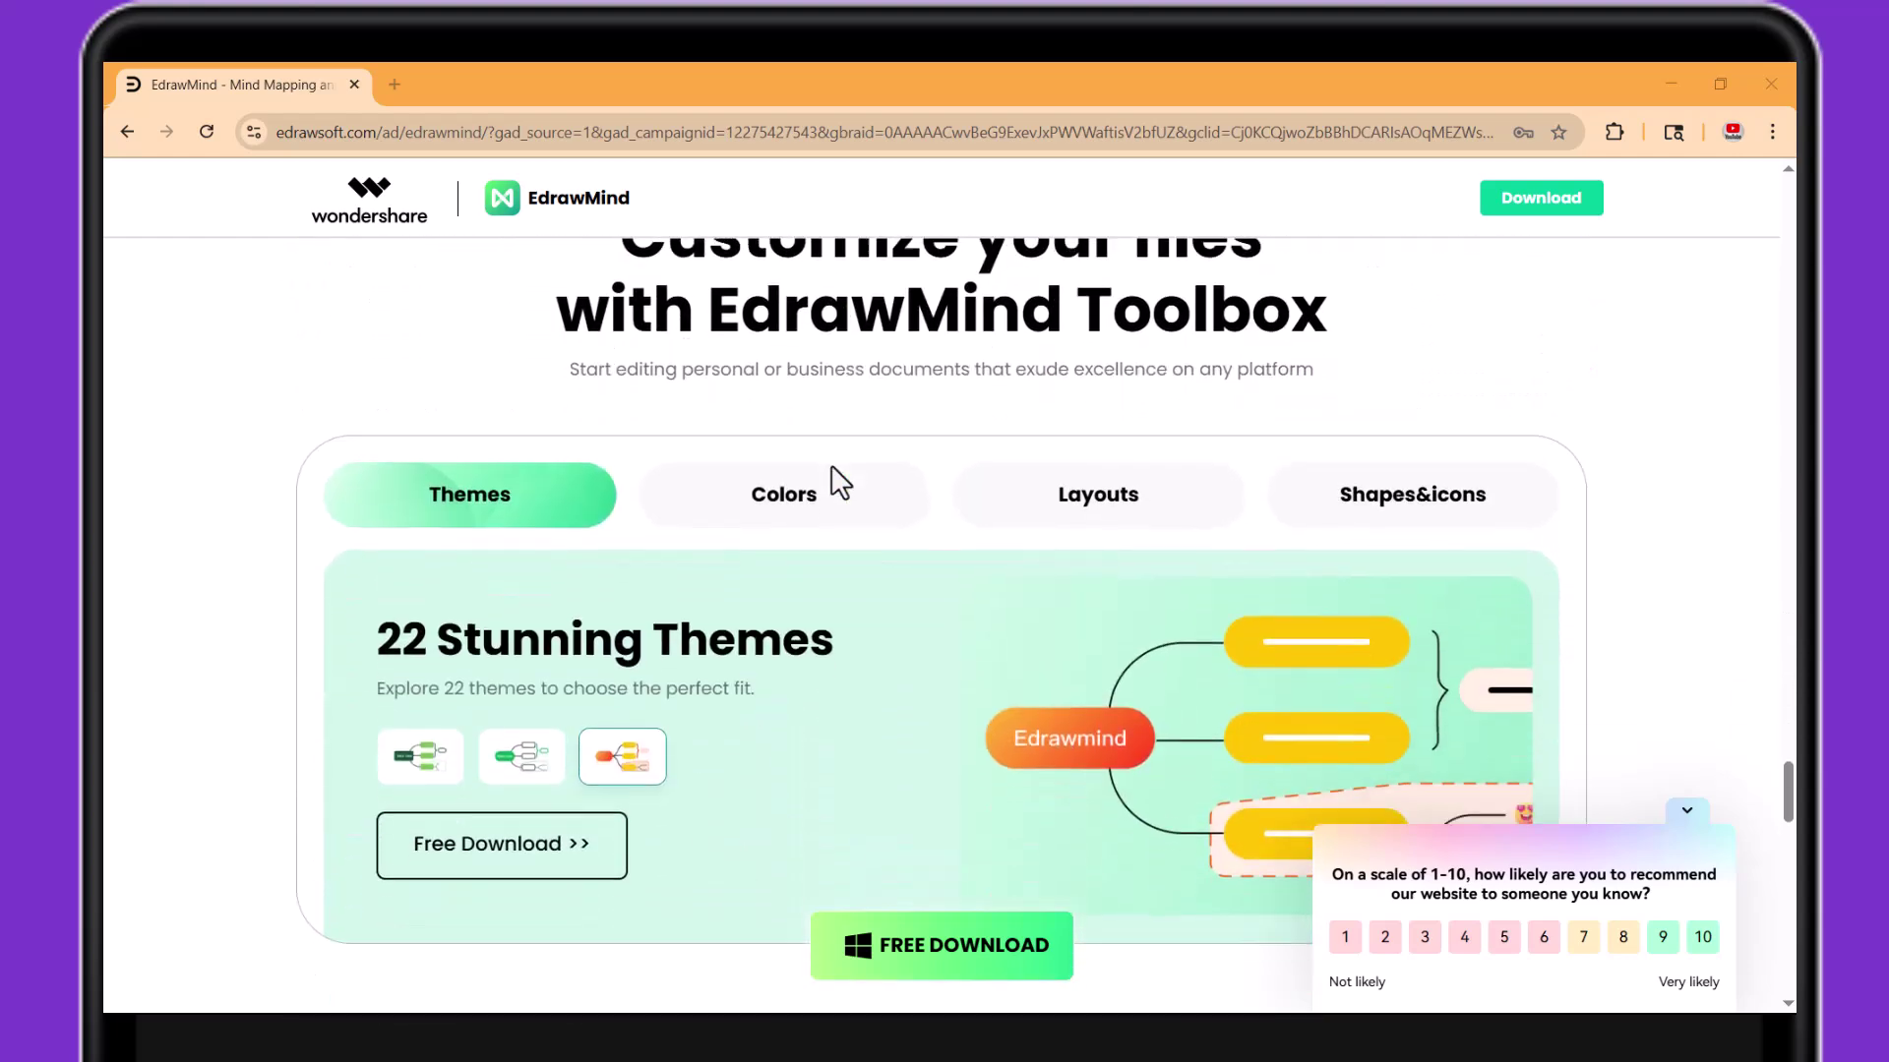
scroll(830, 480, "down", 3)
scroll(830, 480, "down", 3)
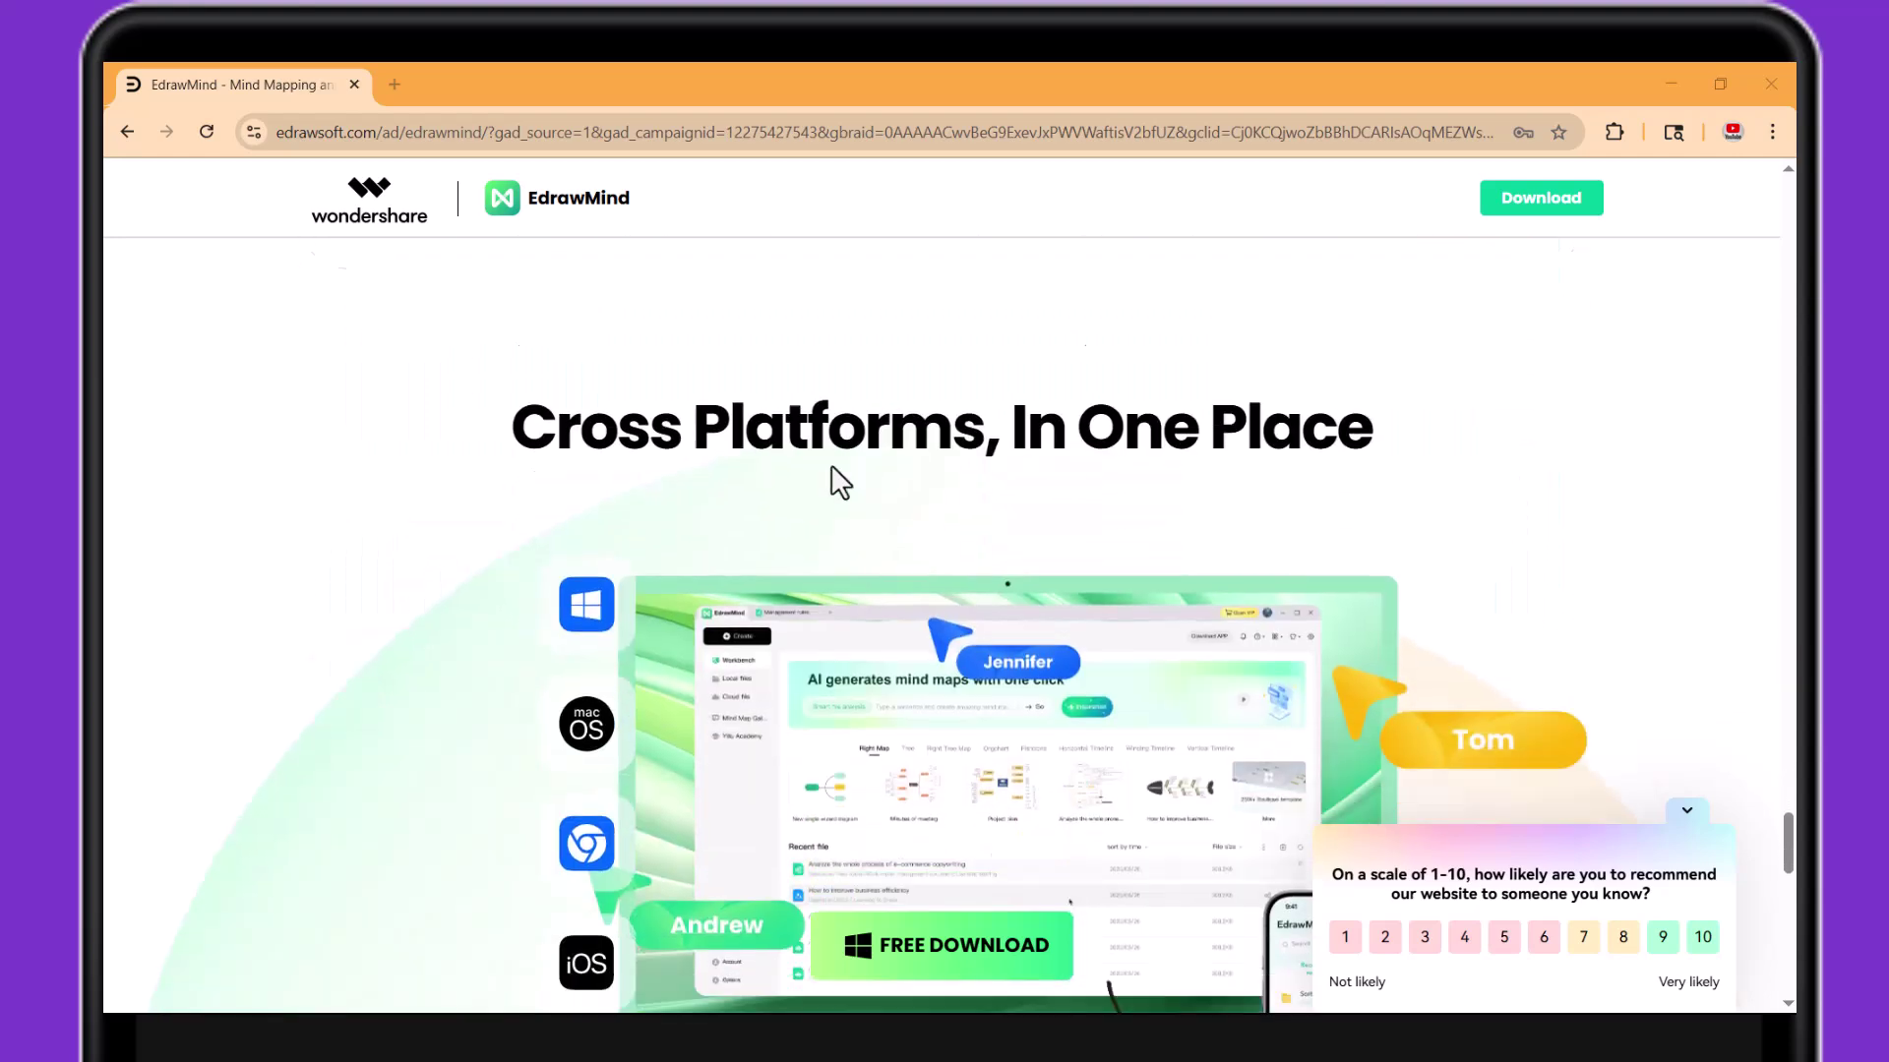
scroll(831, 482, "down", 3)
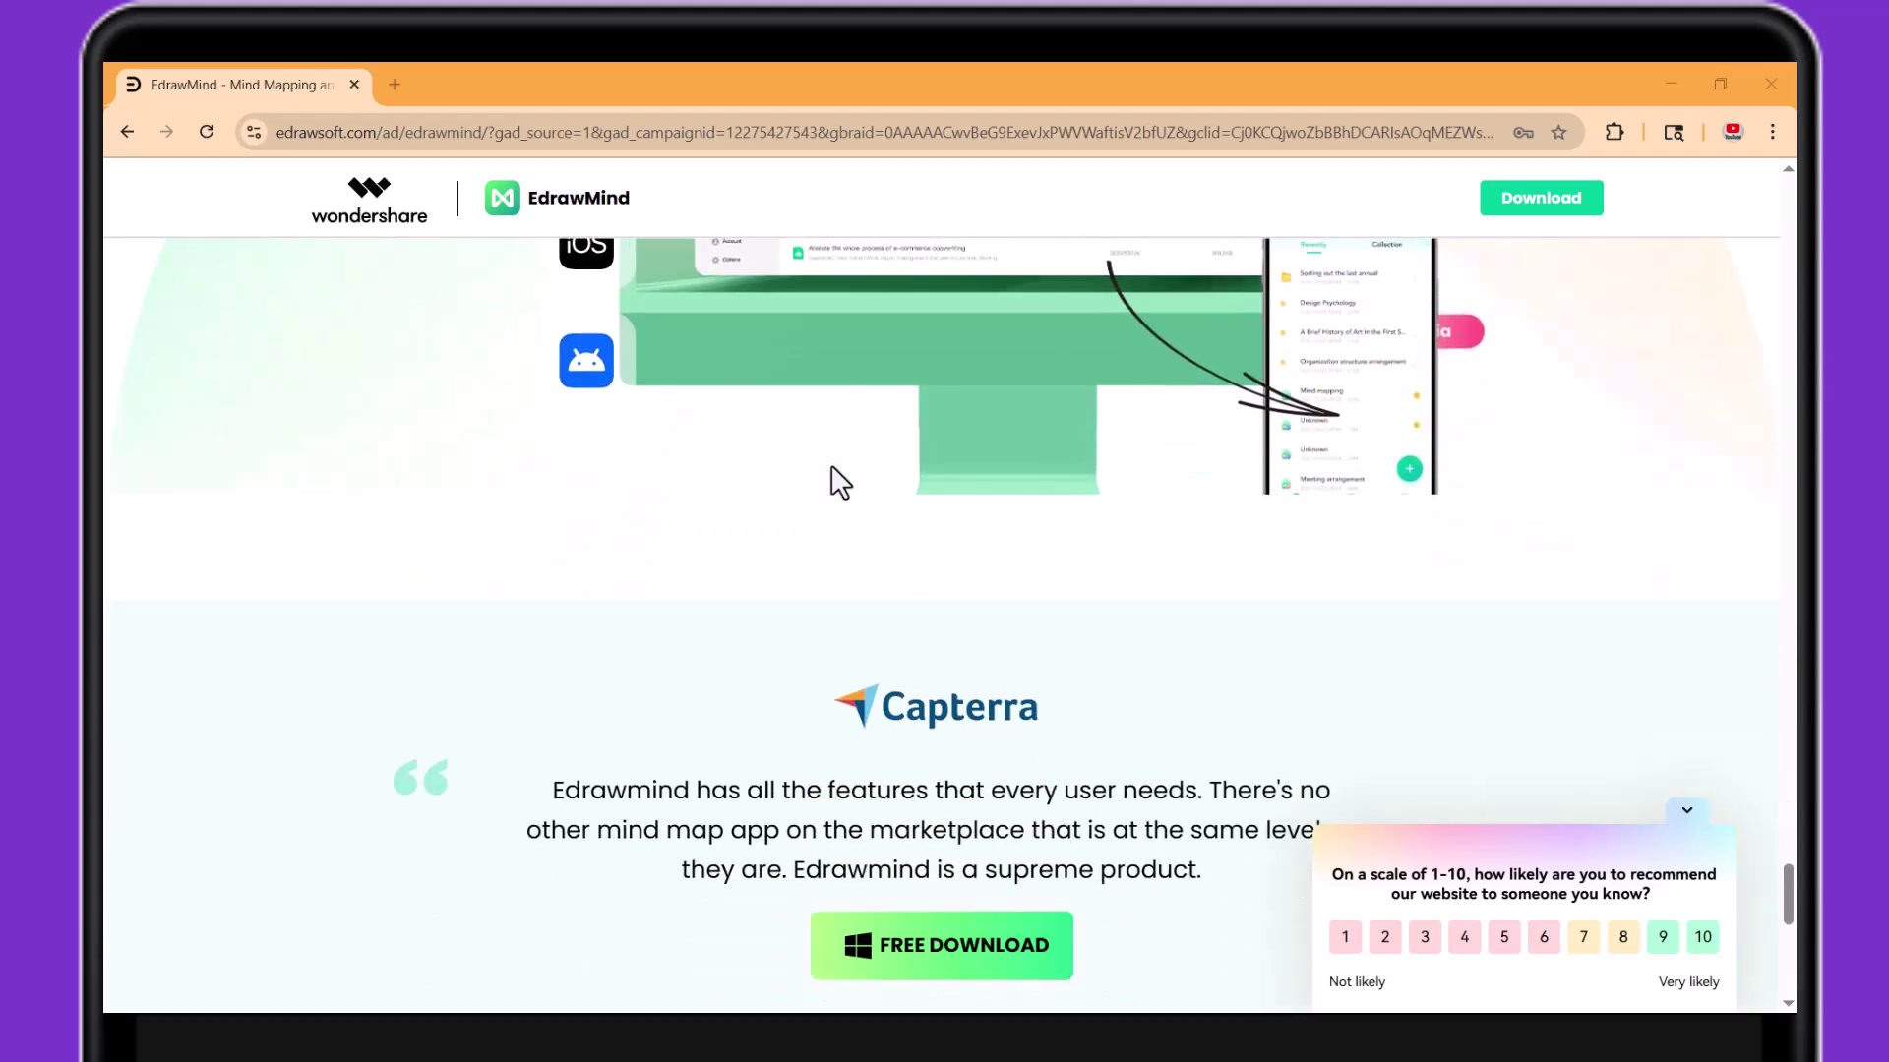
scroll(830, 482, "down", 2)
scroll(831, 482, "down", 2)
scroll(837, 480, "down", 1)
scroll(838, 479, "down", 2)
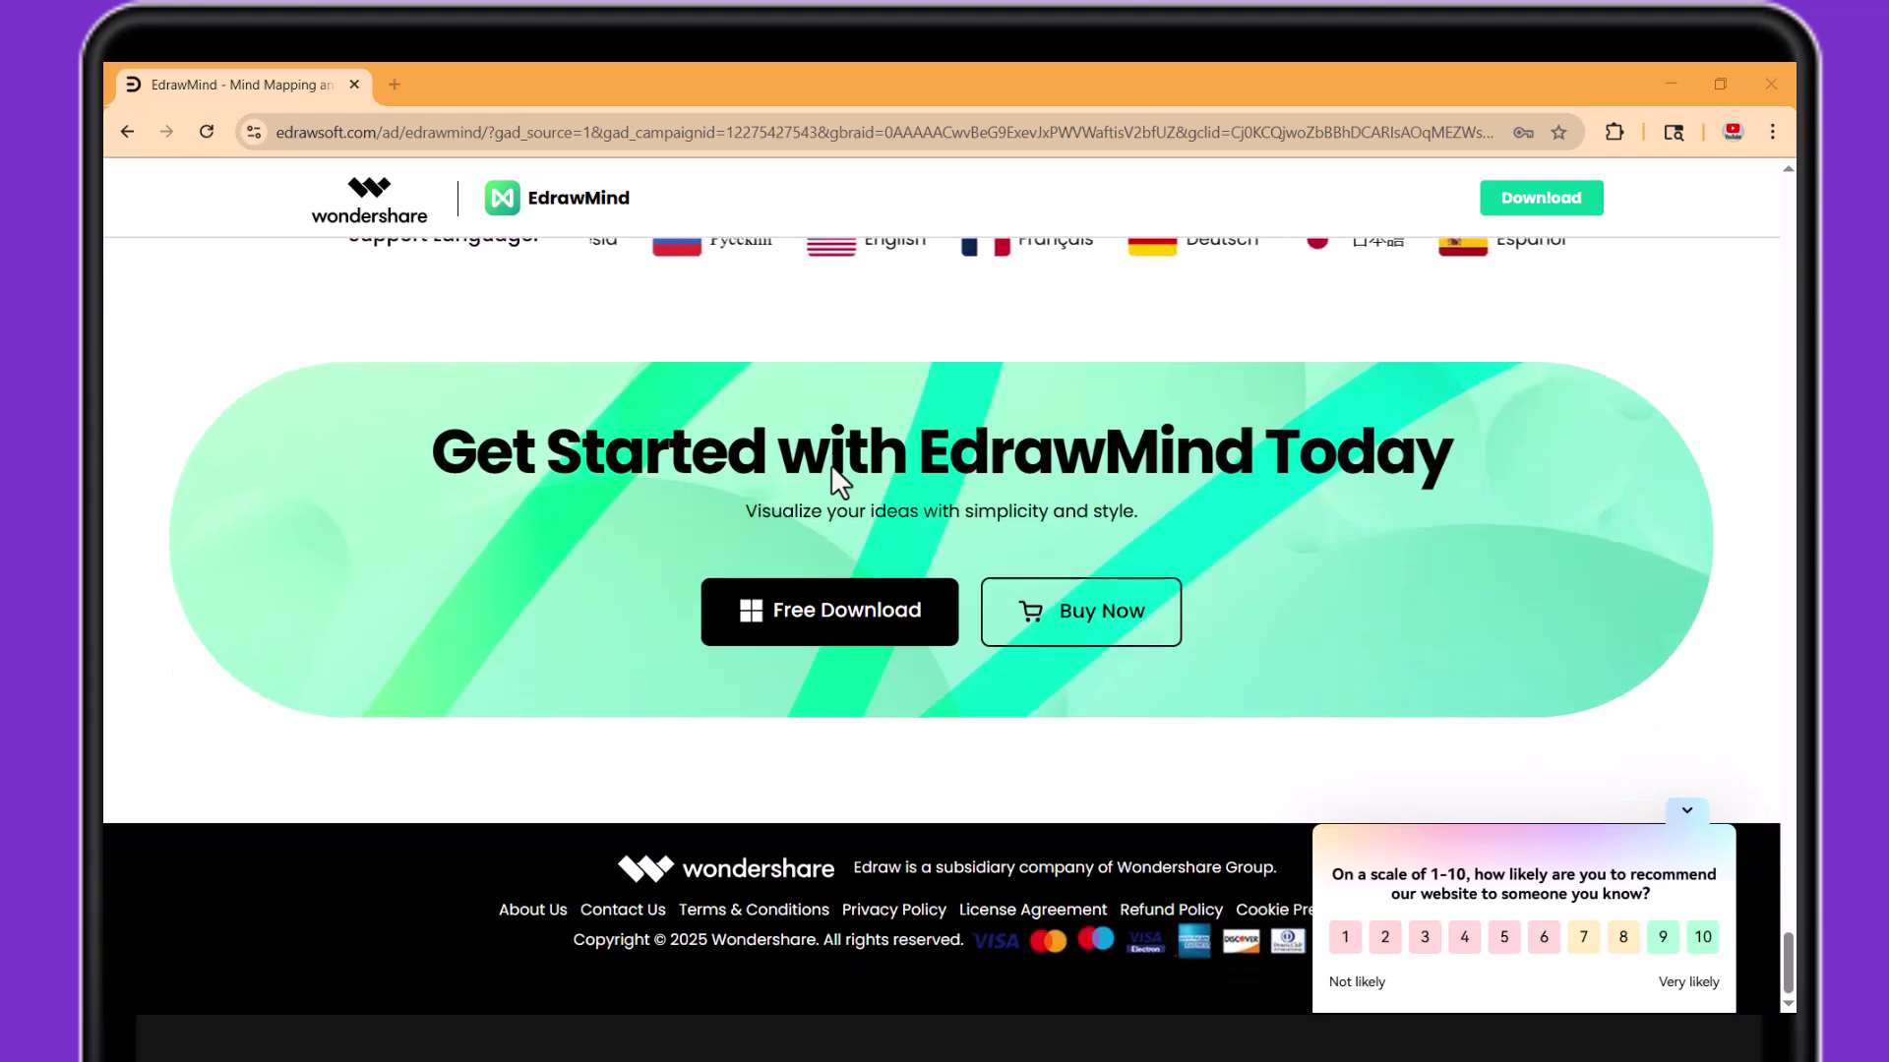
scroll(831, 464, "up", 3)
scroll(831, 463, "up", 2)
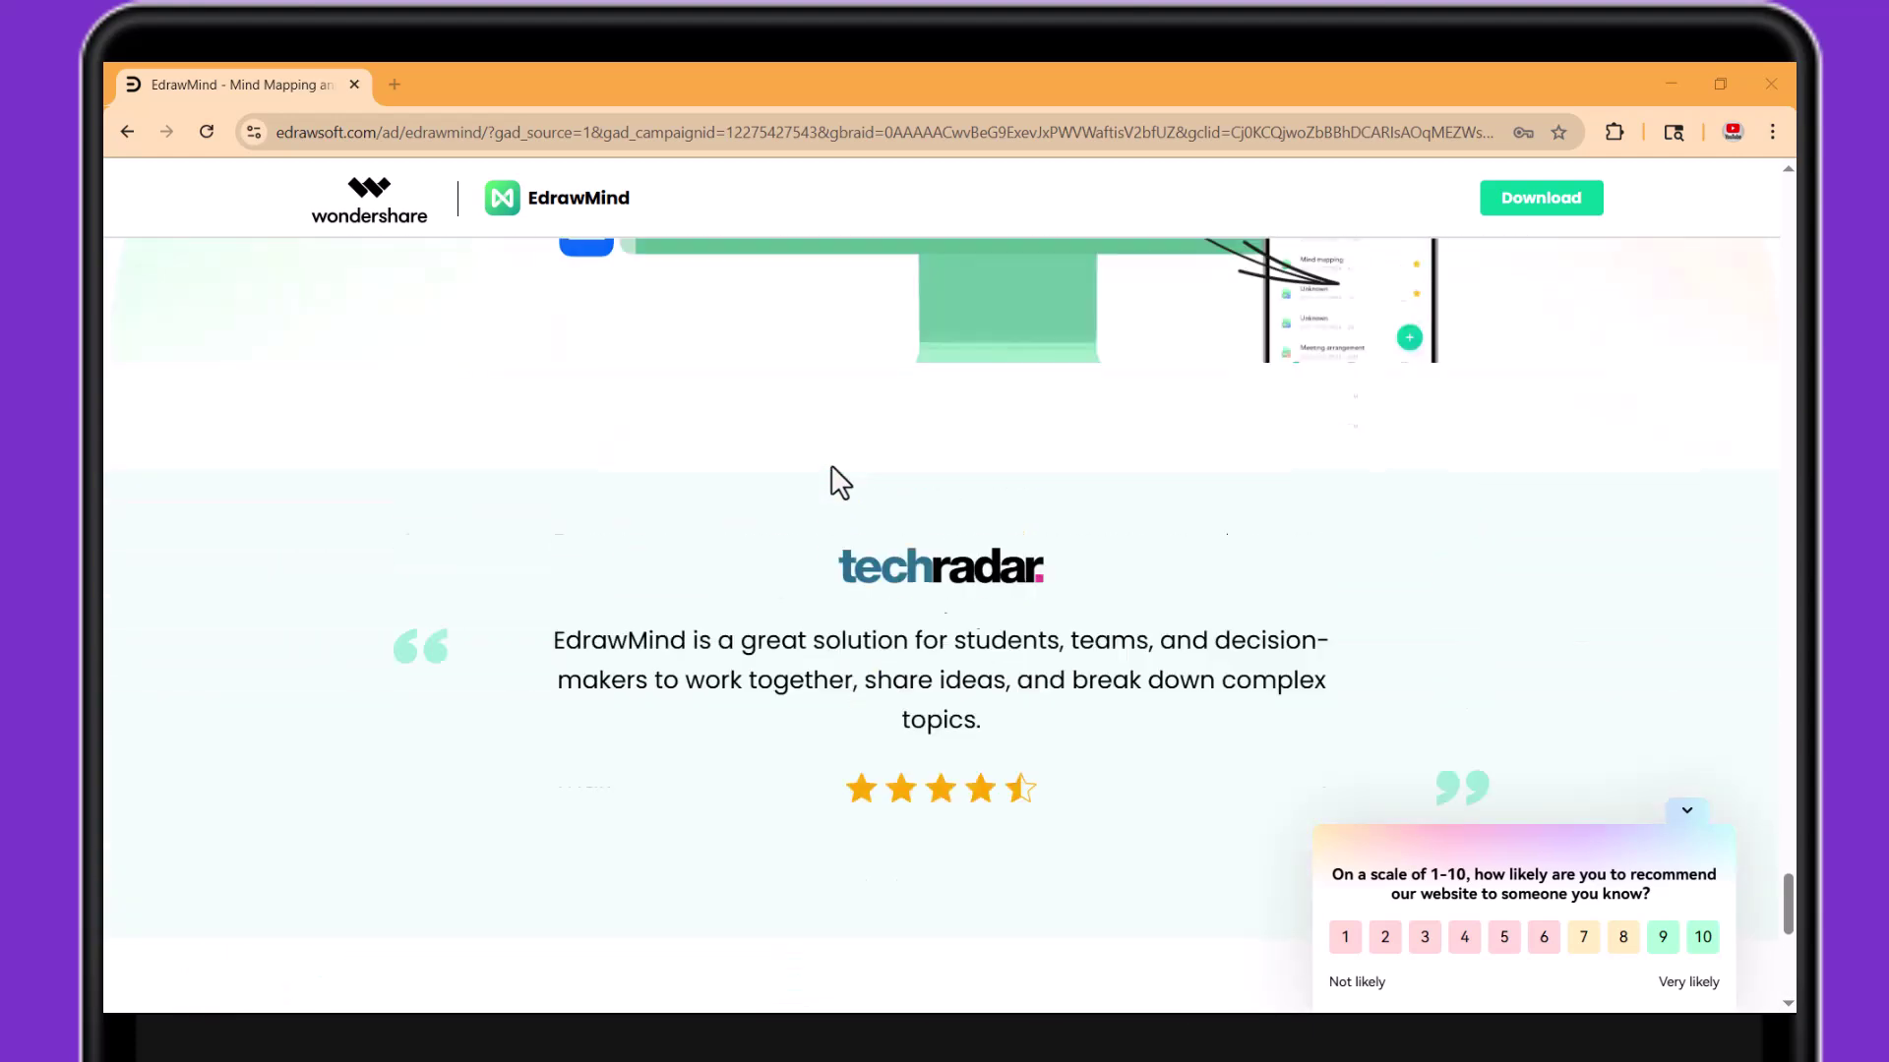
scroll(831, 465, "up", 3)
scroll(831, 465, "up", 1)
scroll(830, 466, "up", 2)
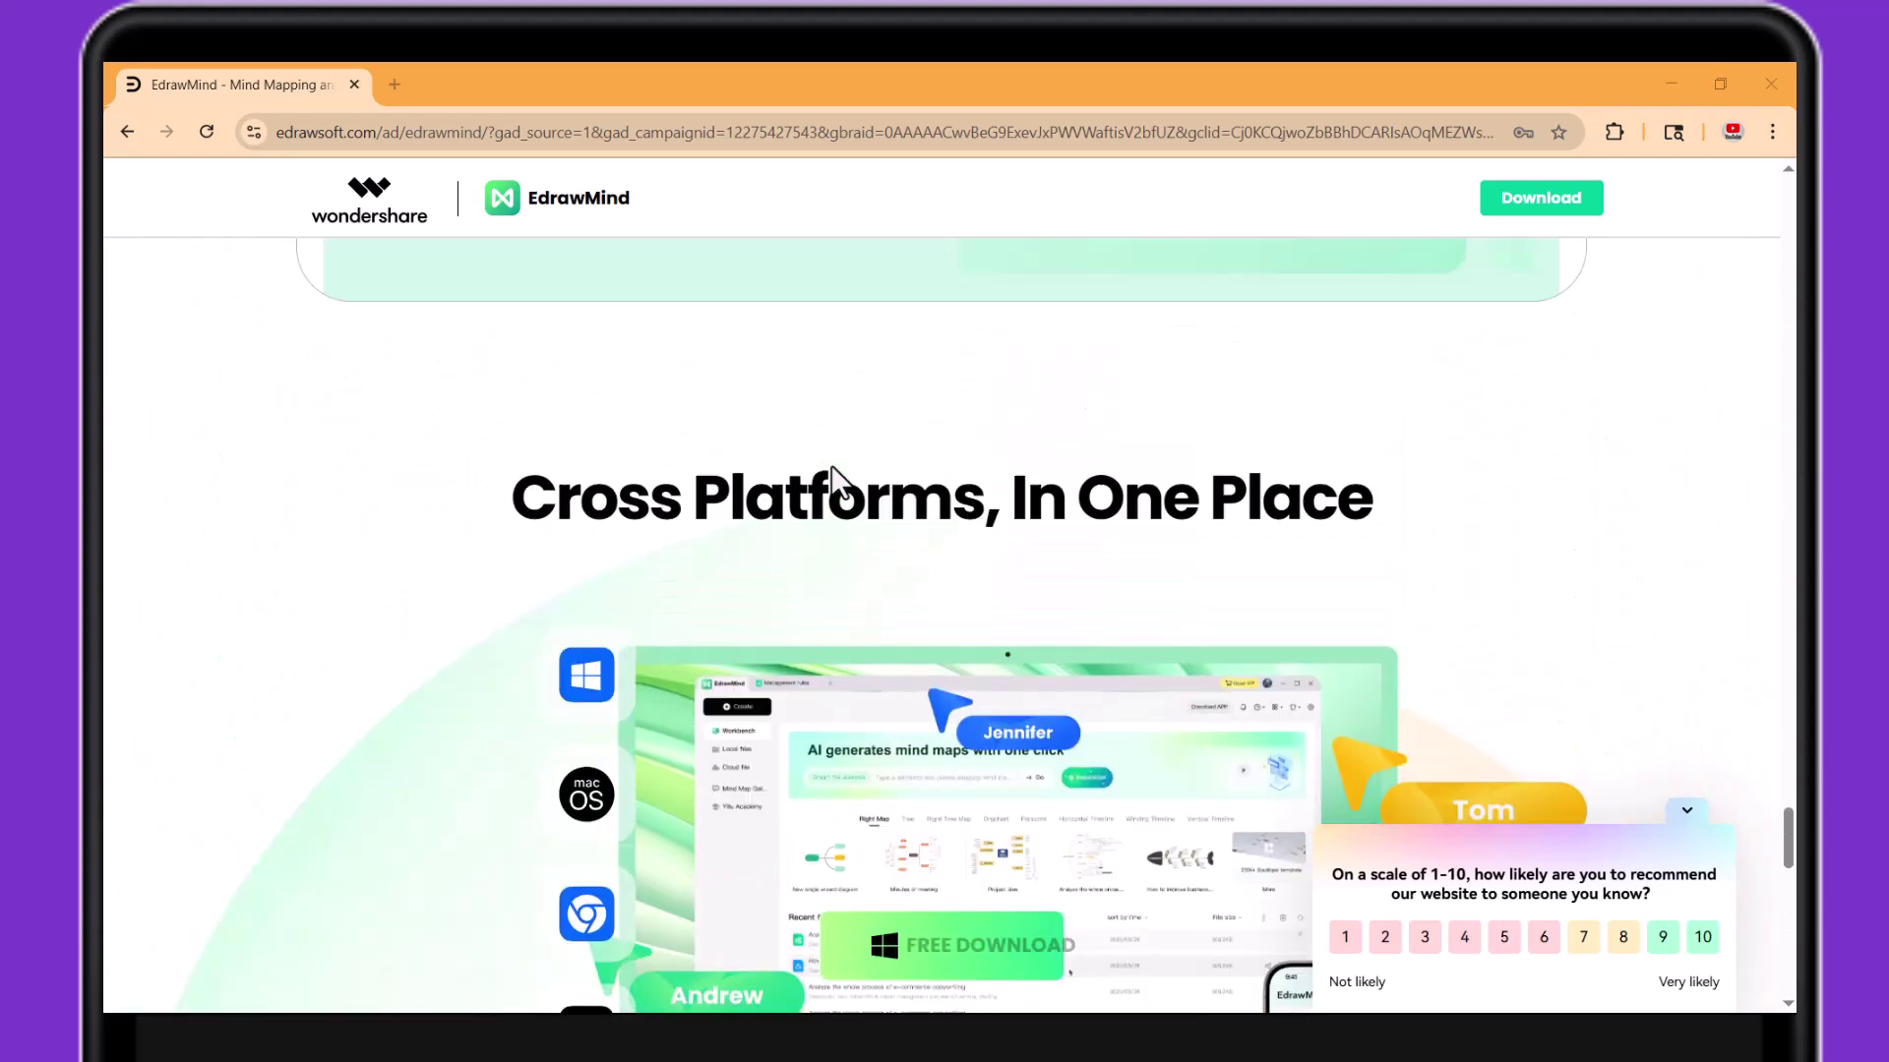
scroll(831, 467, "up", 3)
scroll(832, 465, "up", 4)
scroll(831, 465, "up", 3)
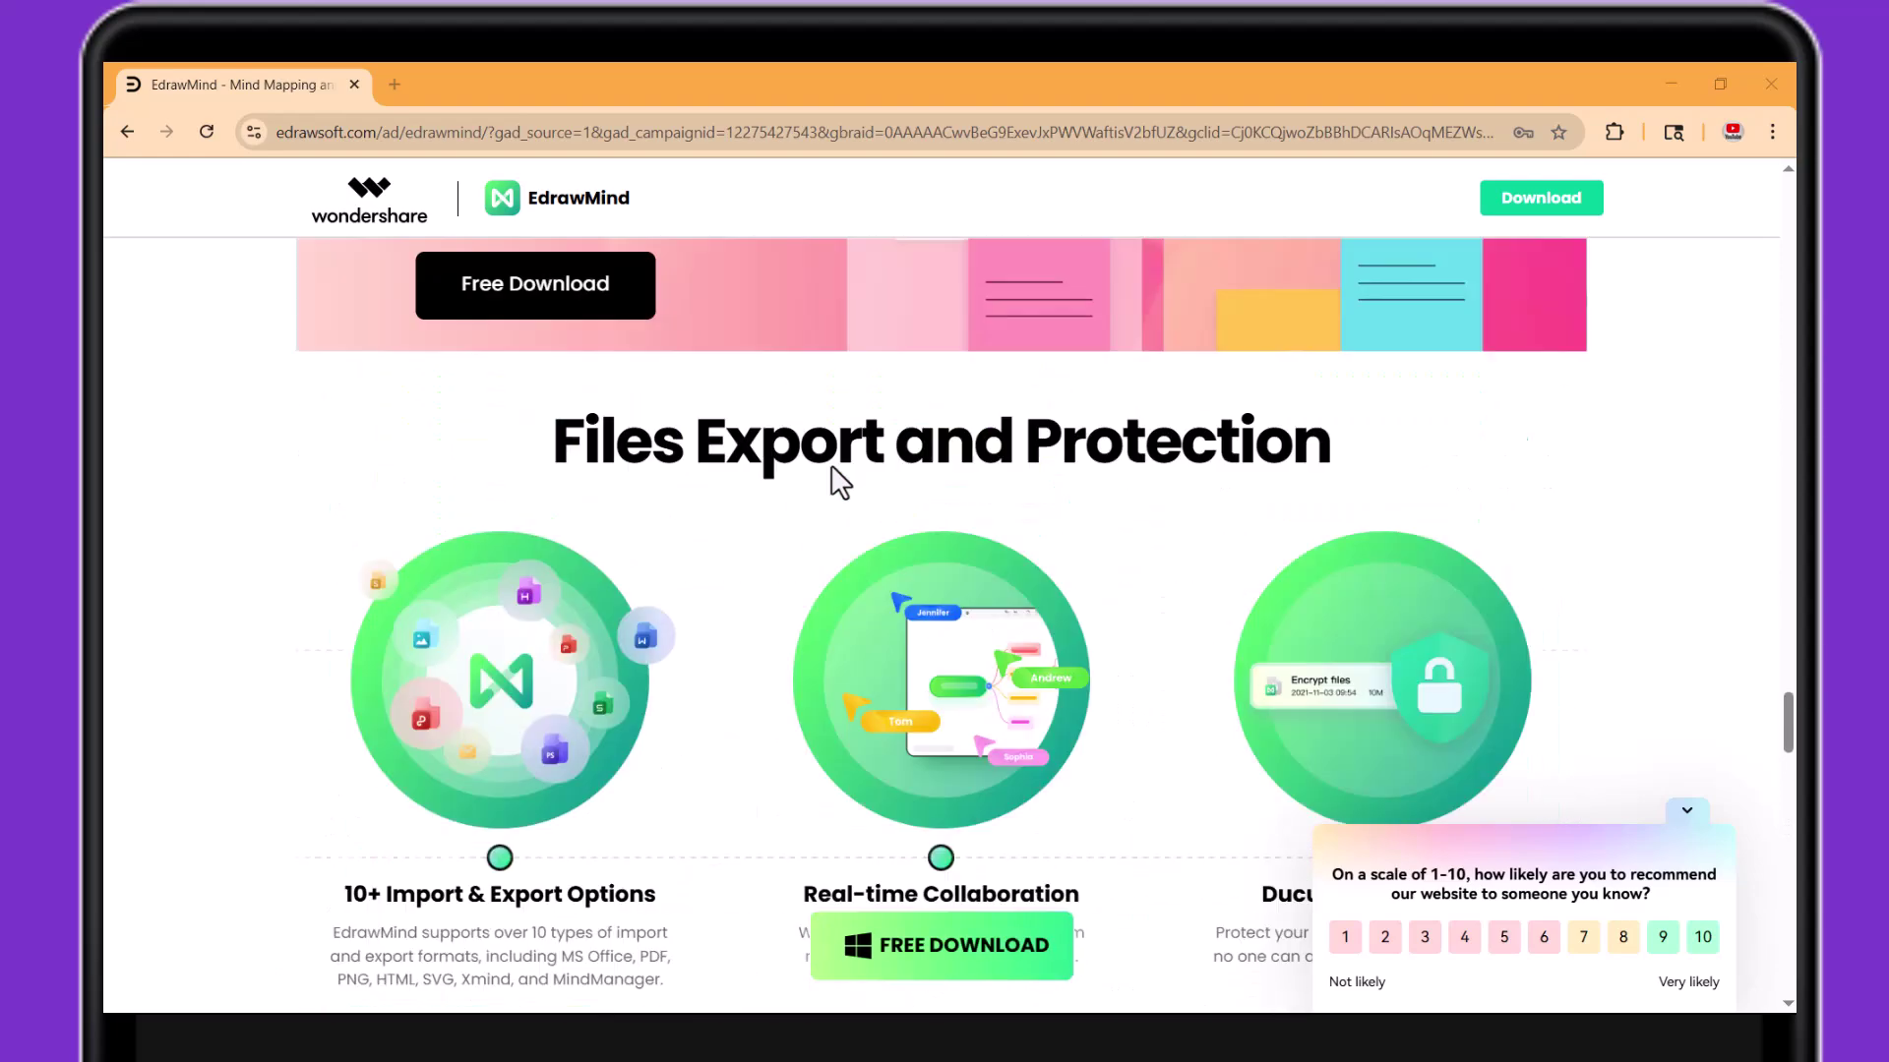
scroll(830, 464, "up", 4)
scroll(831, 464, "up", 5)
scroll(832, 473, "up", 5)
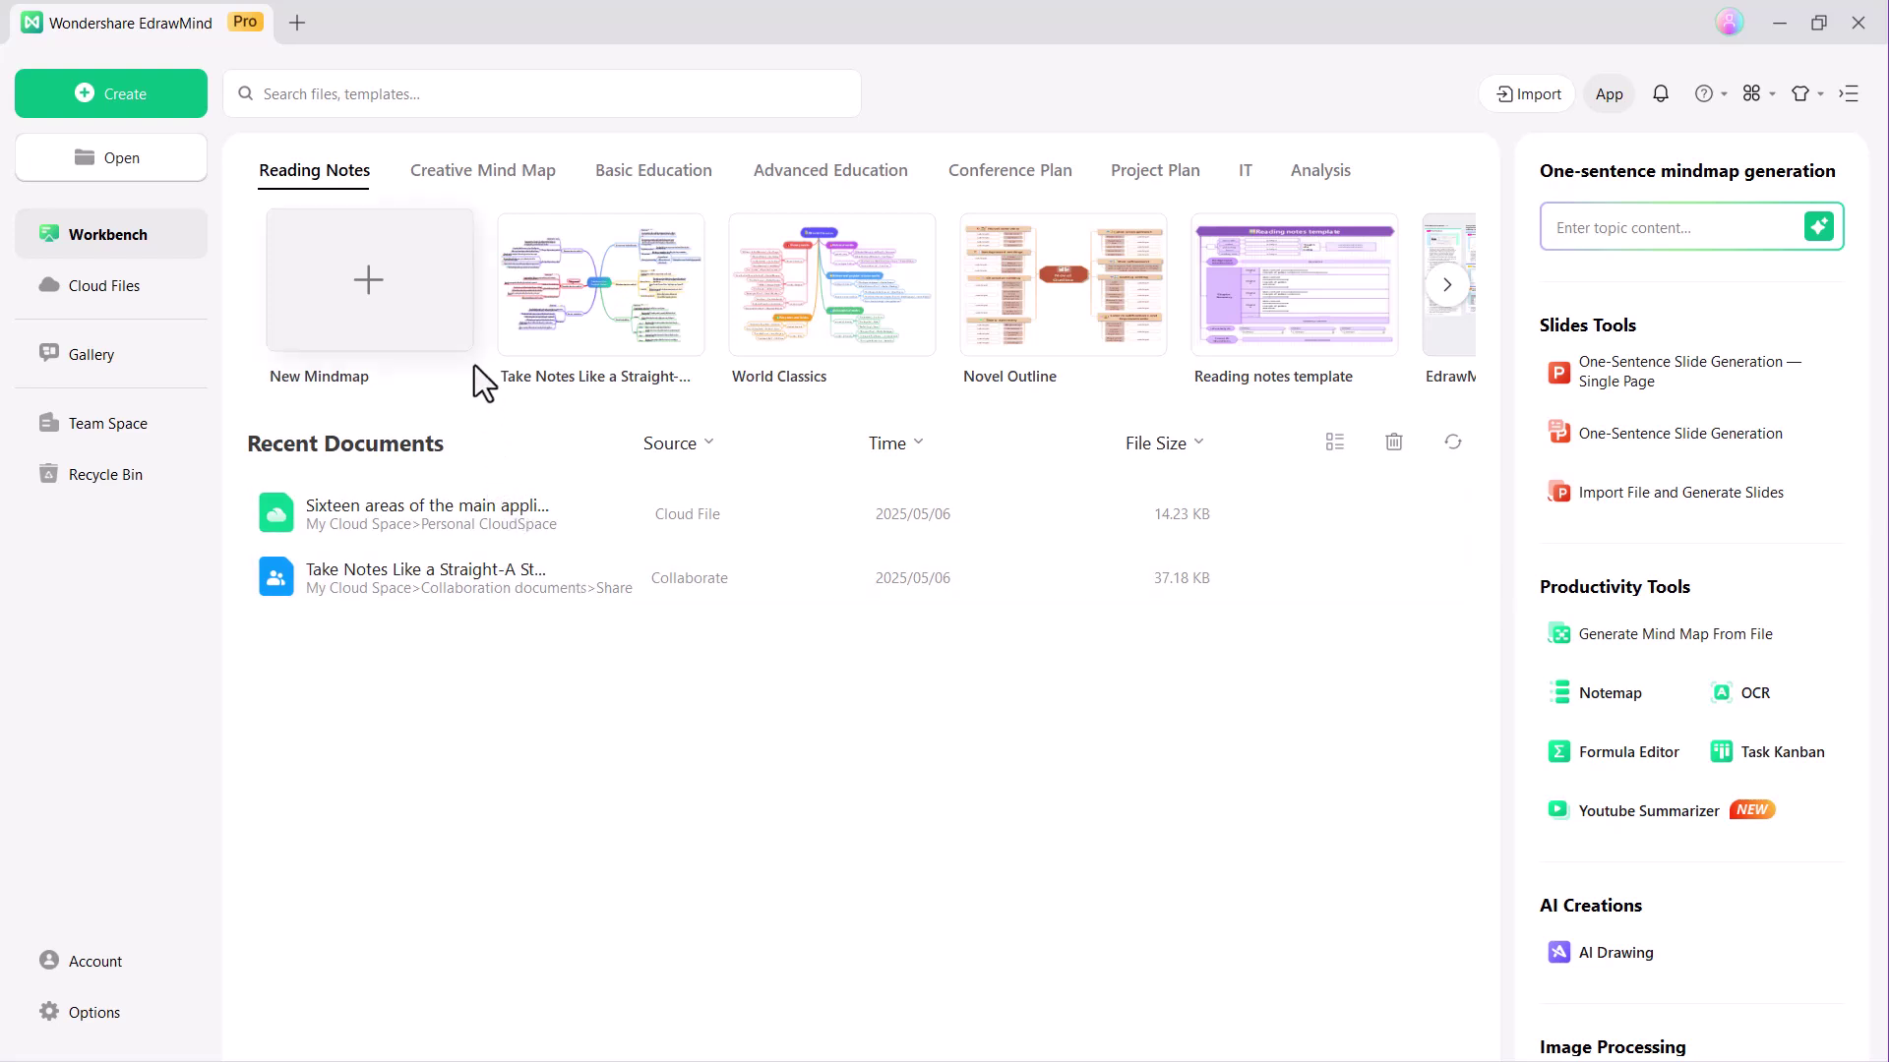
Step: Browse the Creative Mind Map through Analysis template categories, then open the template Gallery
left_click(515, 170)
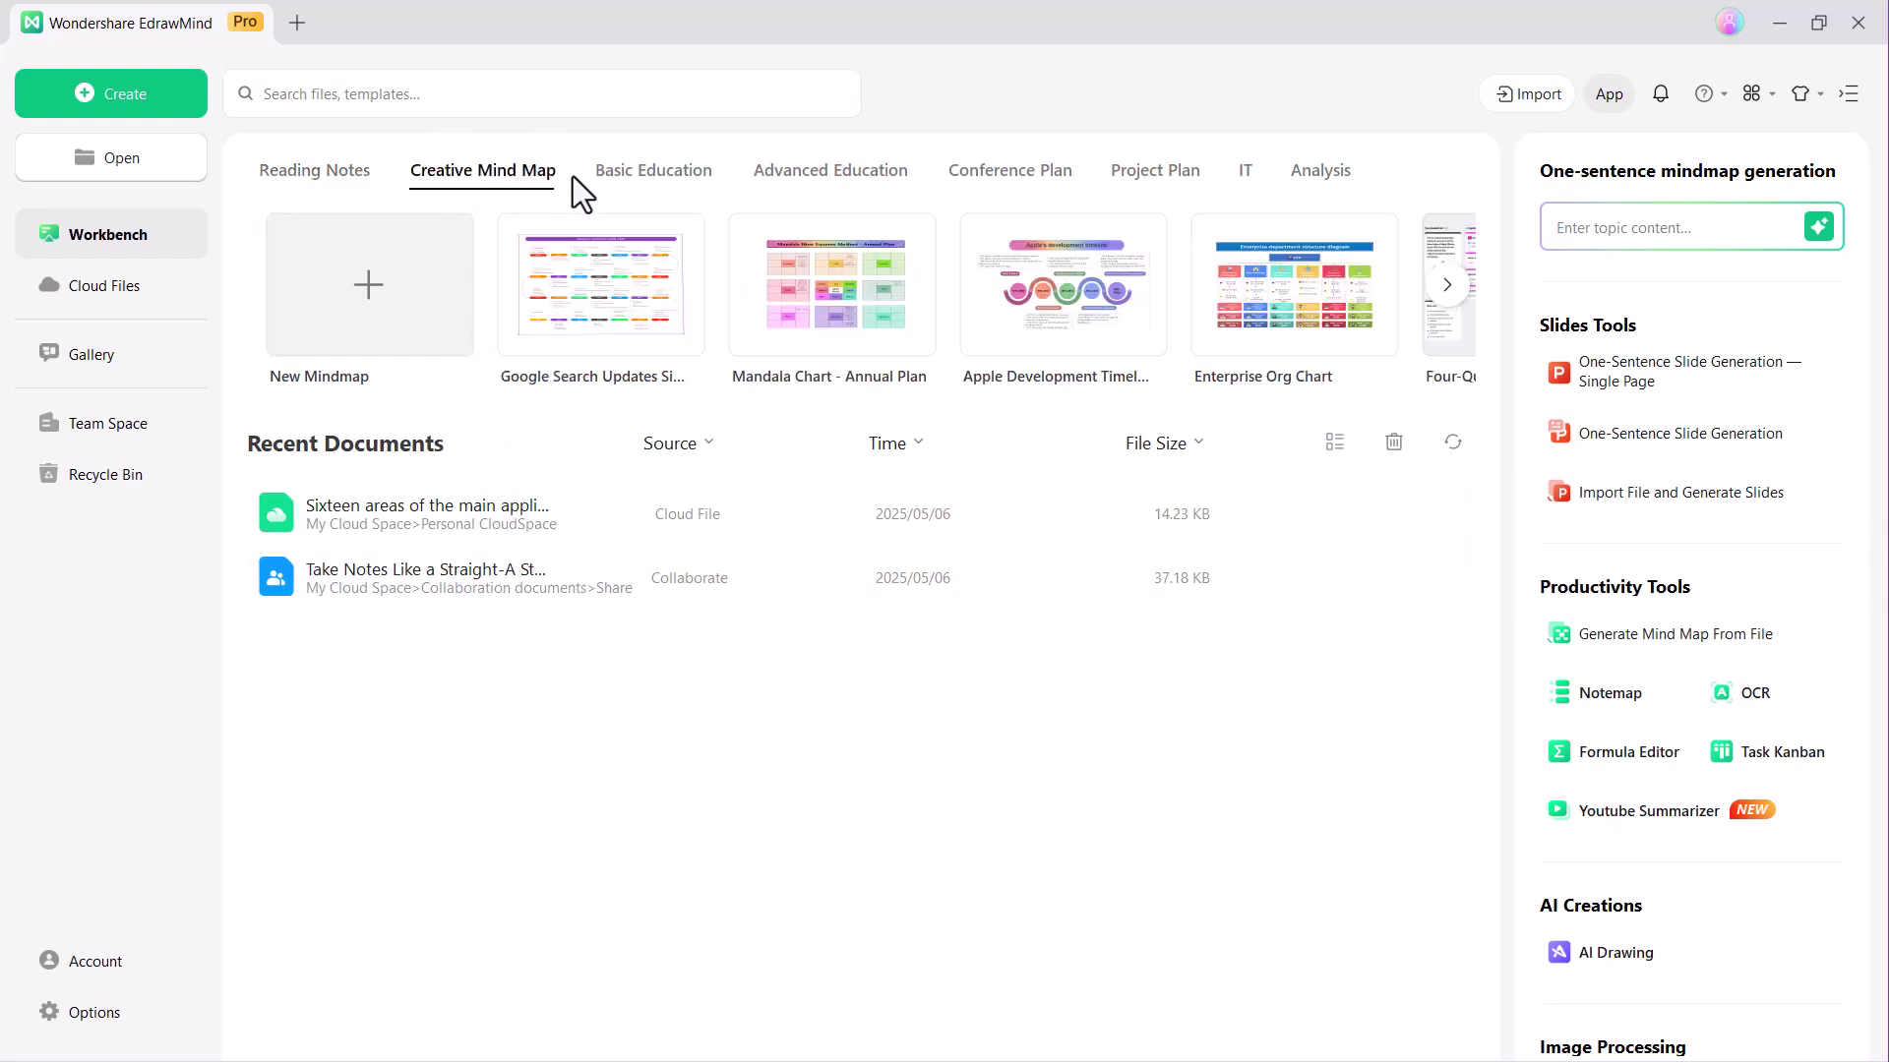
left_click(656, 182)
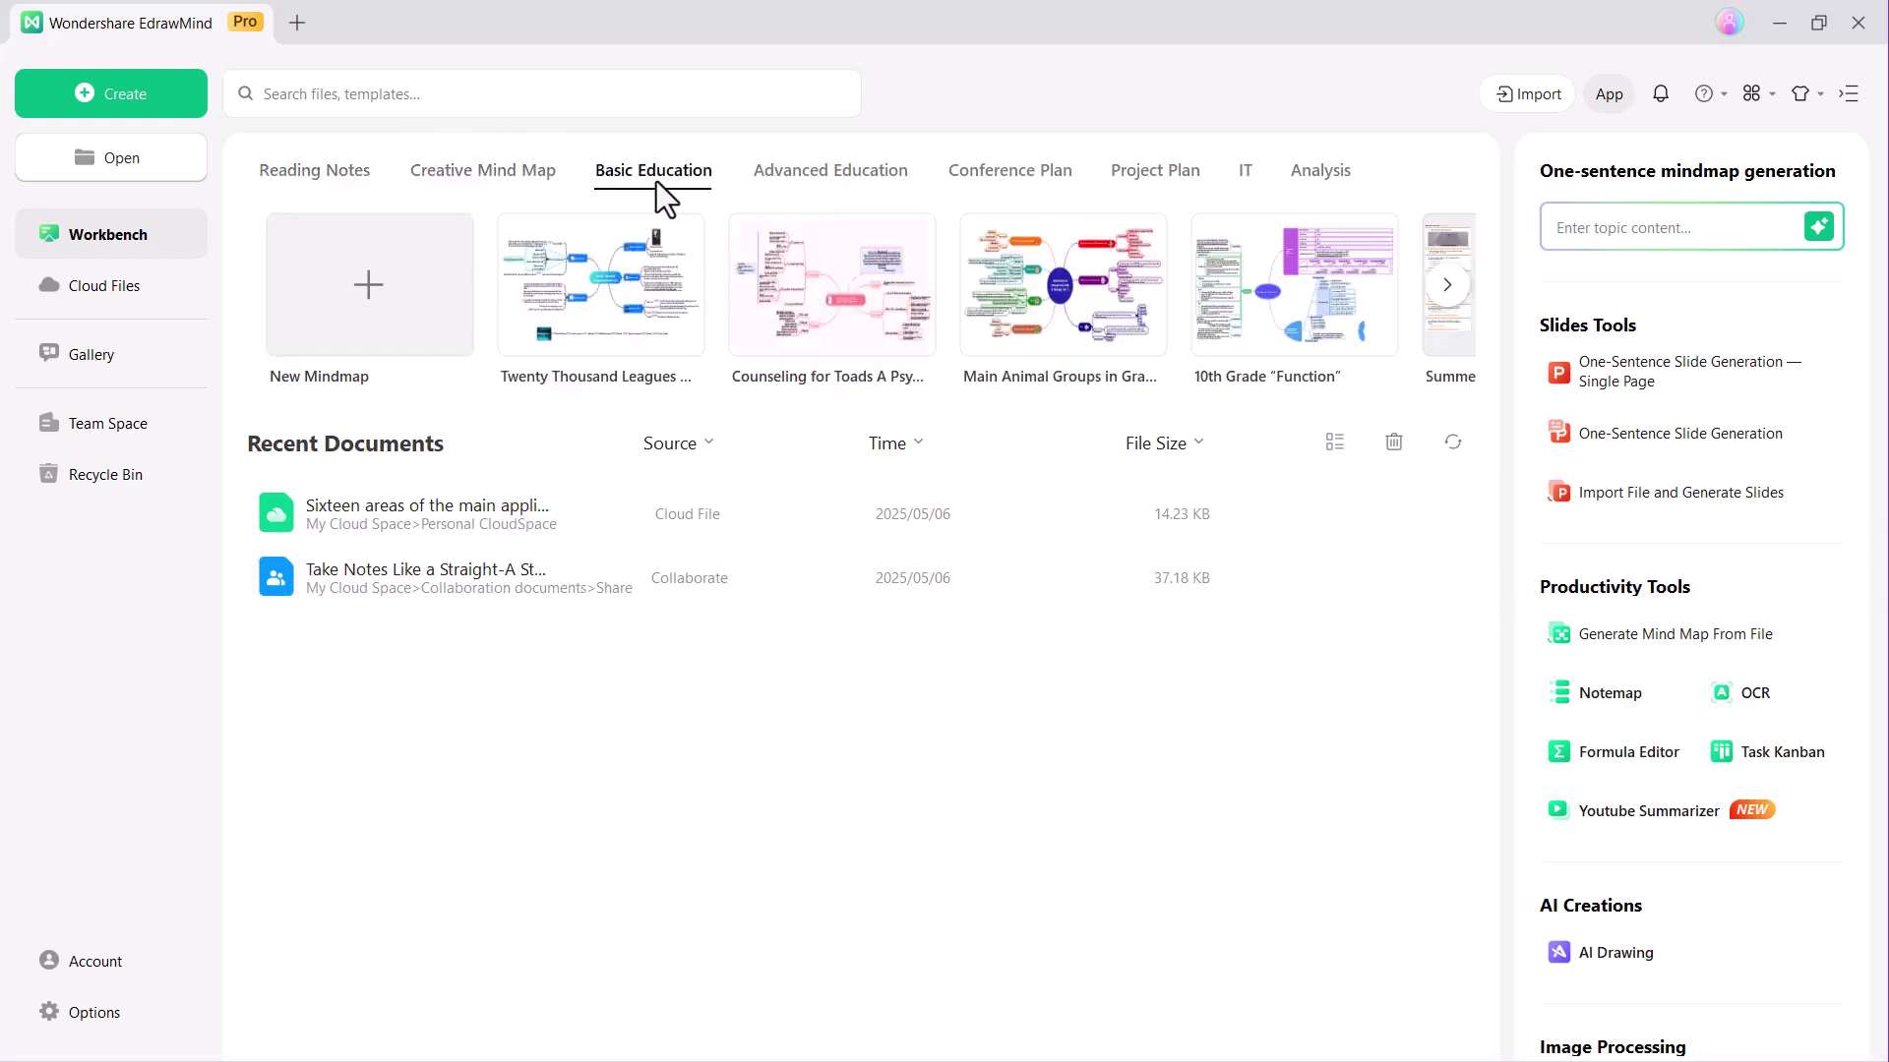
left_click(807, 185)
left_click(958, 188)
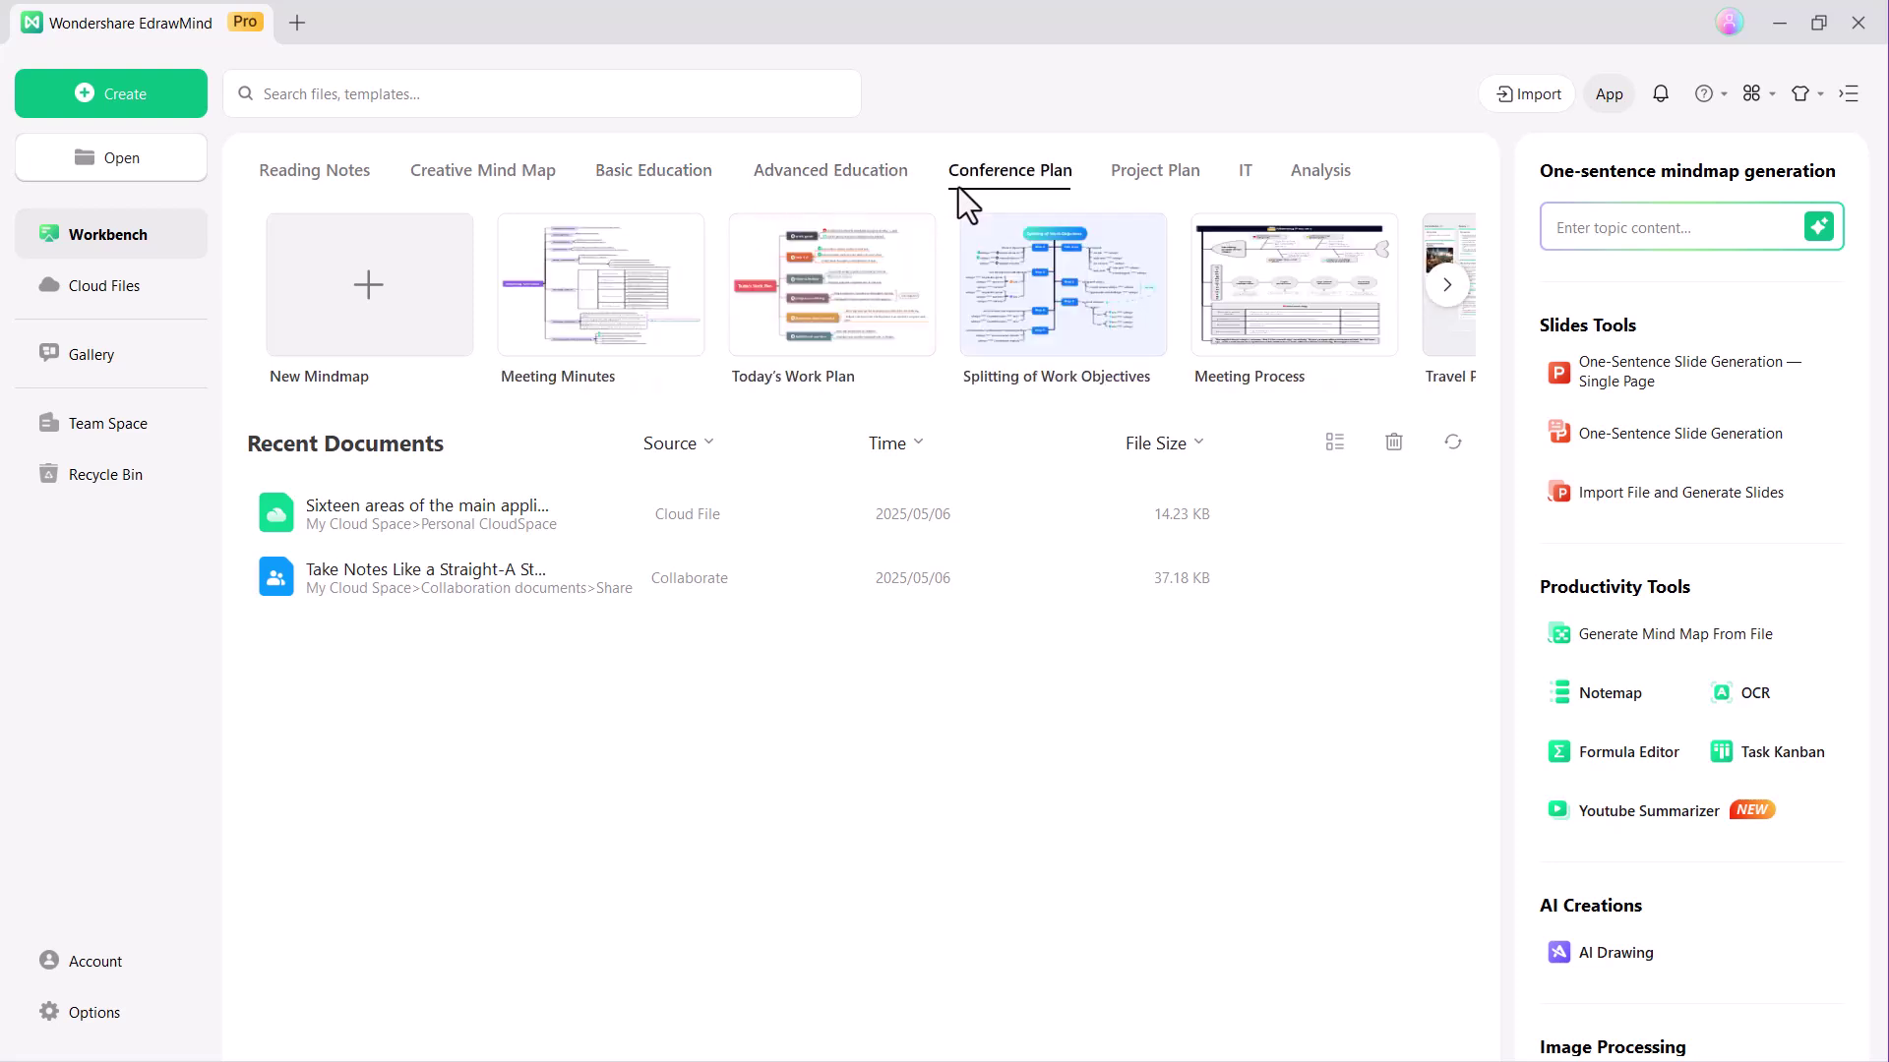
left_click(1131, 187)
left_click(1248, 171)
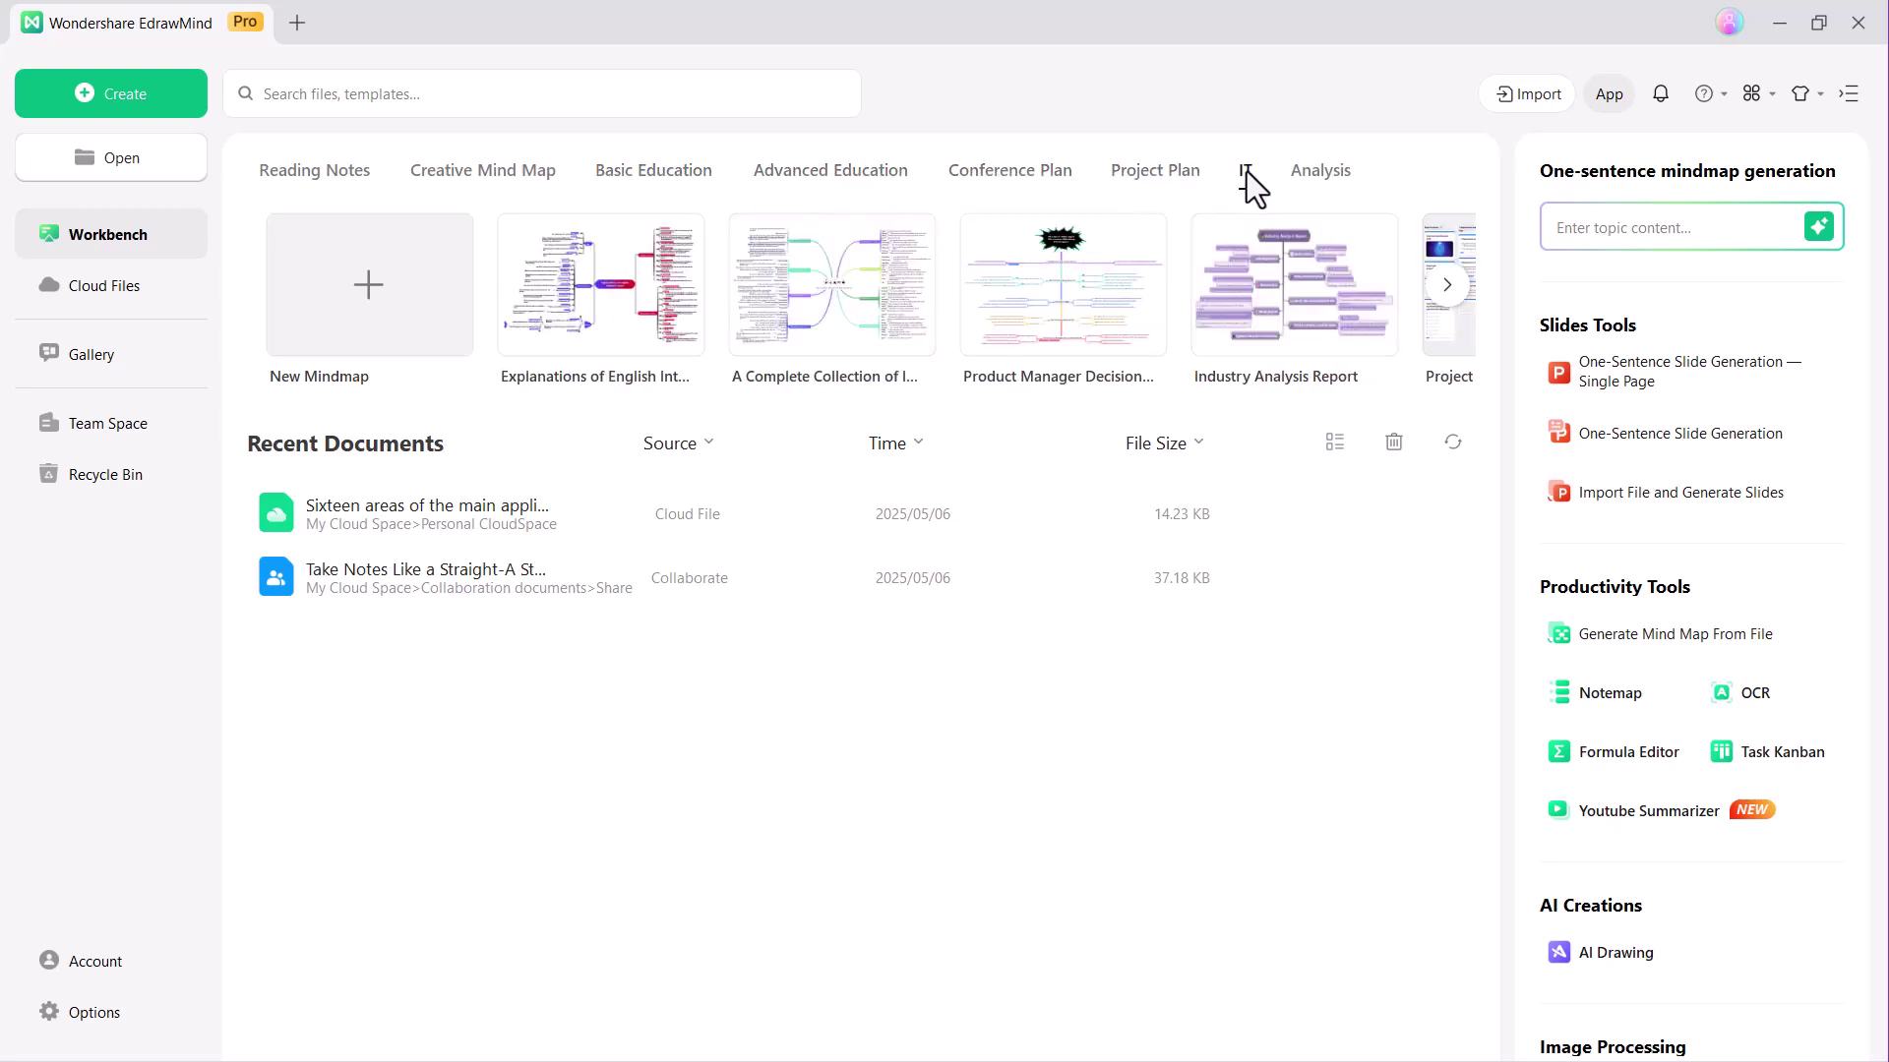
left_click(1328, 177)
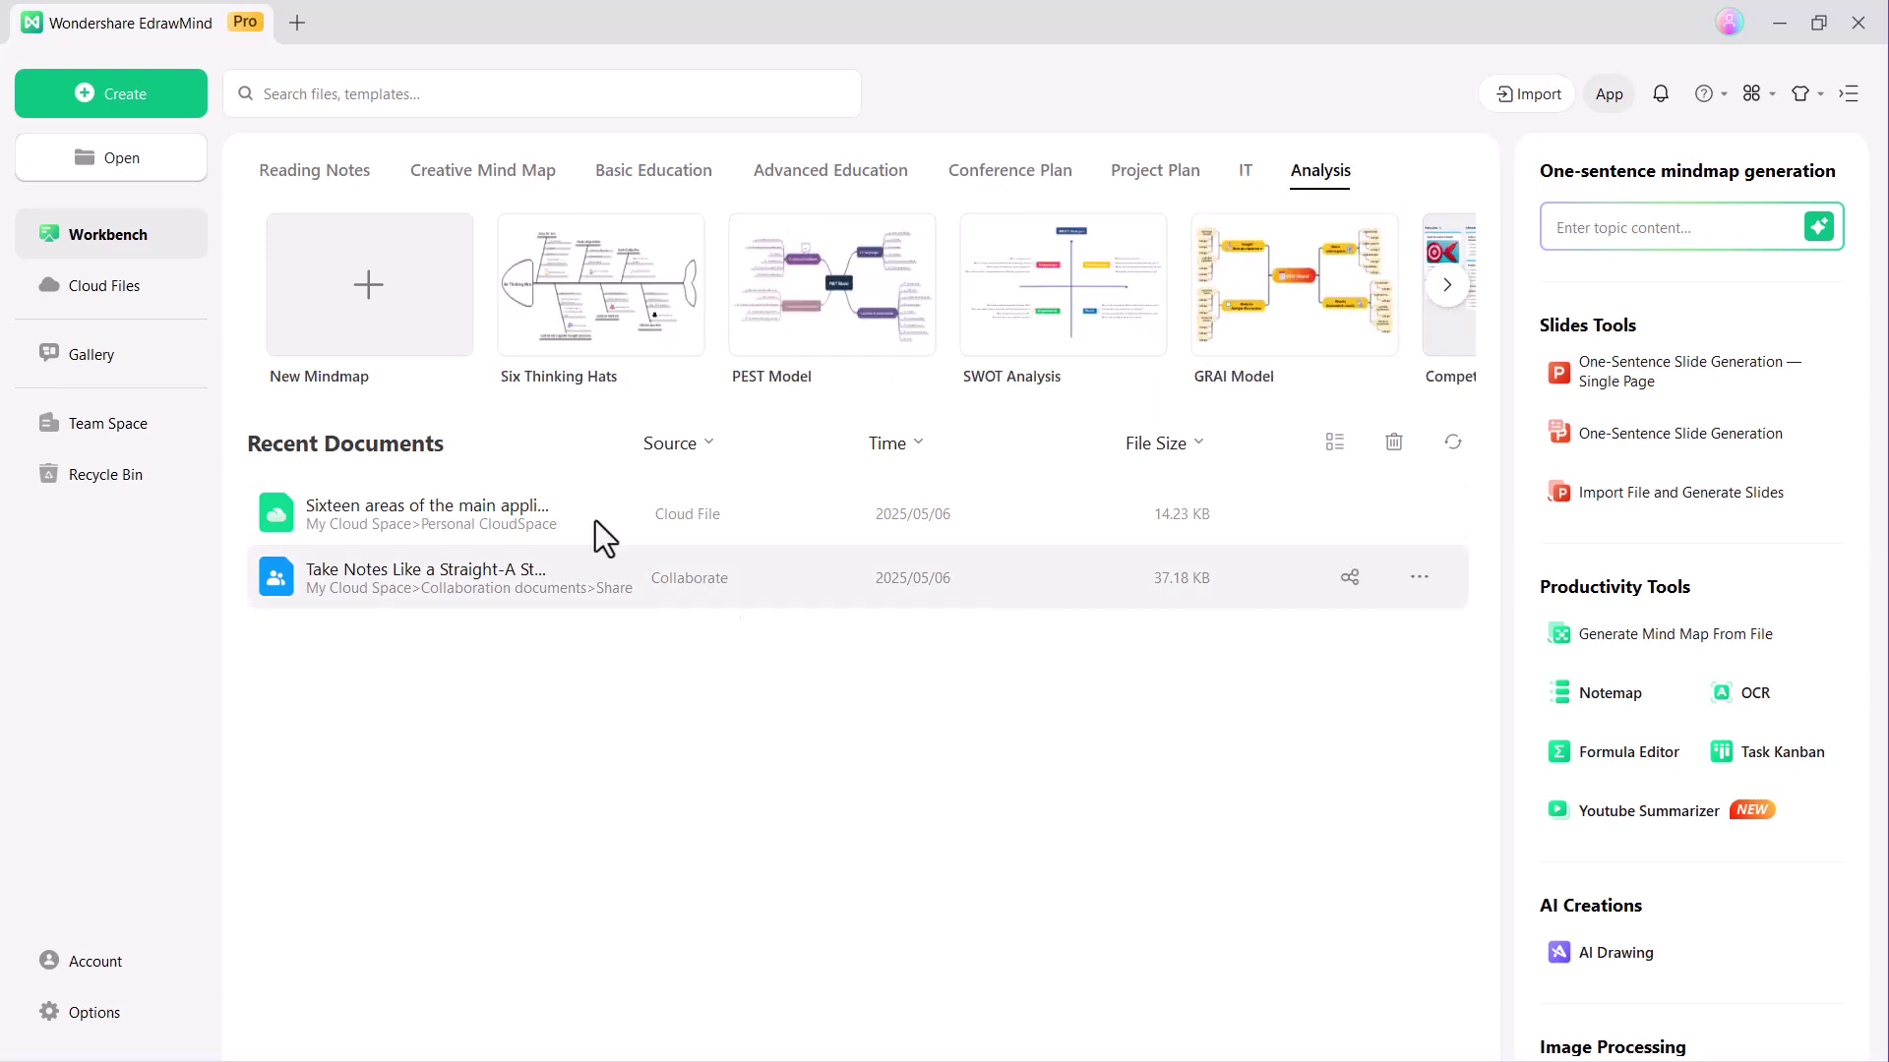
left_click(122, 354)
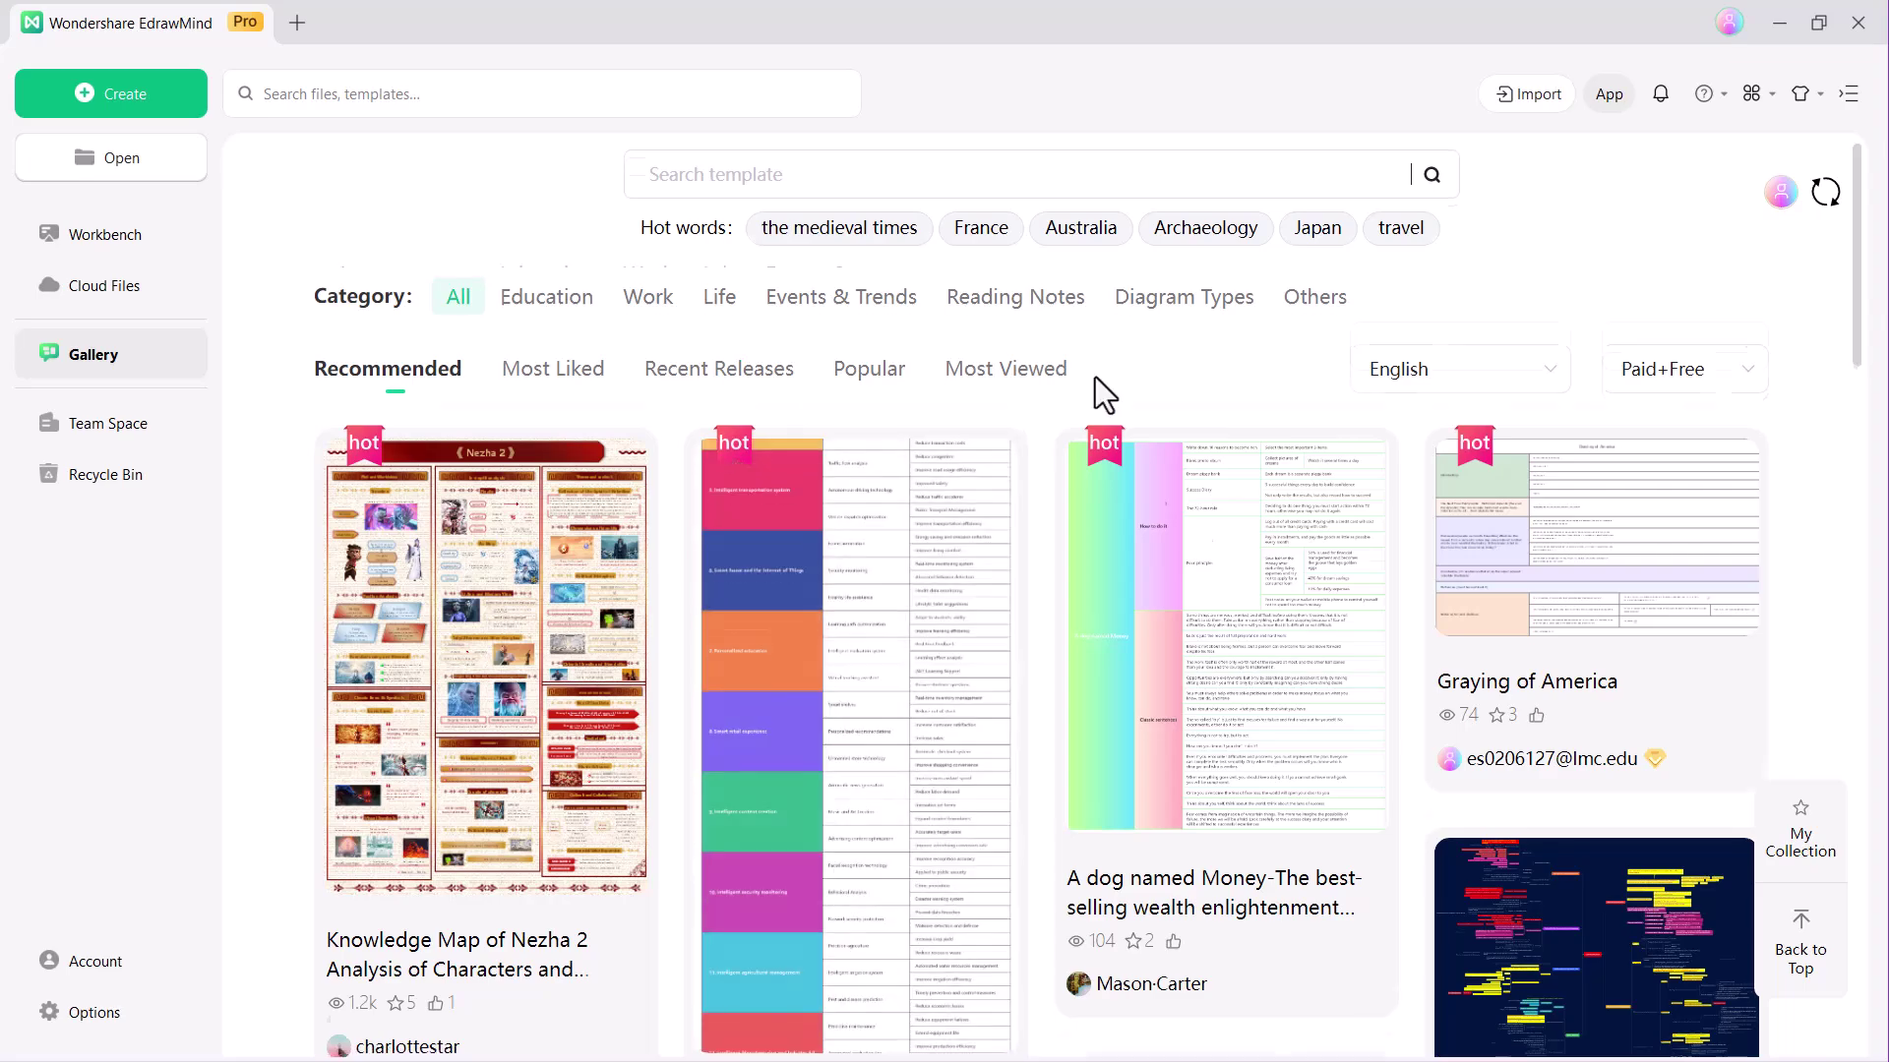
scroll(1053, 548, "down", 2)
scroll(1041, 567, "down", 3)
scroll(1036, 568, "down", 3)
scroll(1037, 566, "down", 1)
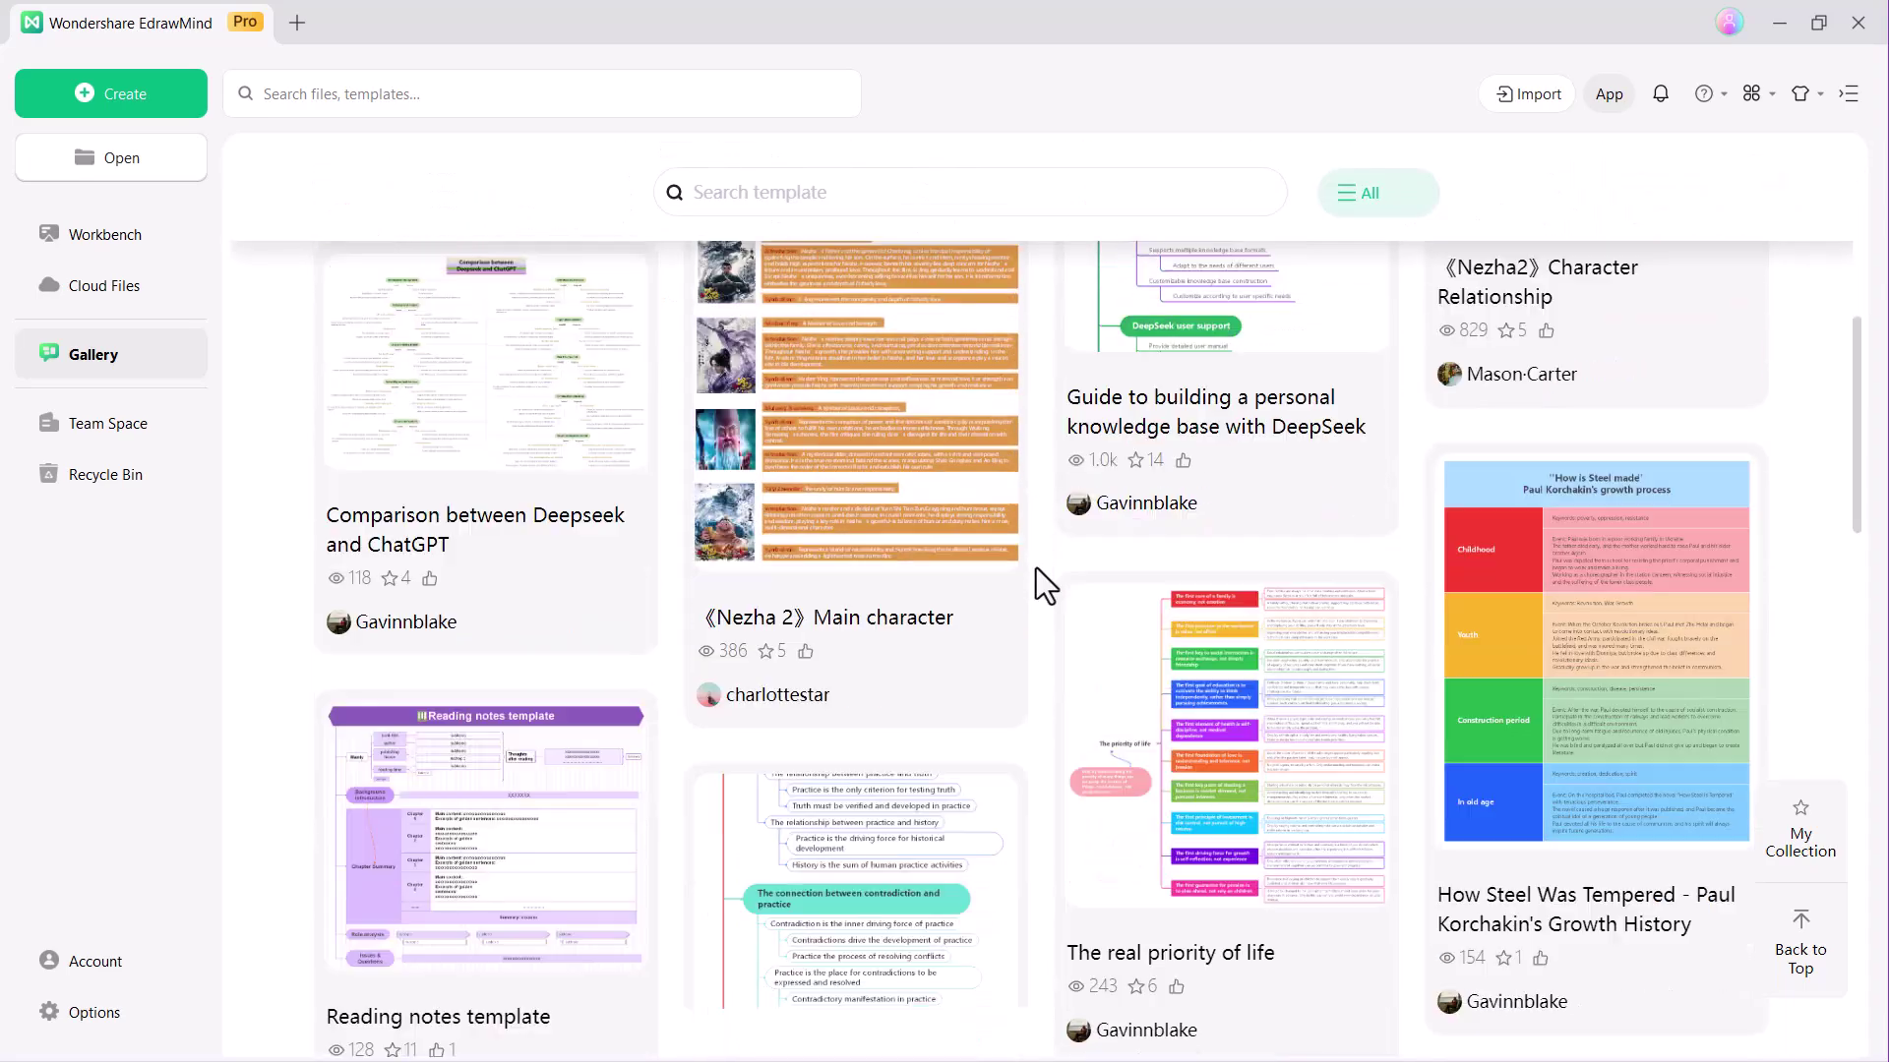
scroll(1037, 569, "down", 3)
scroll(1036, 567, "down", 1)
scroll(1036, 568, "down", 2)
scroll(1037, 569, "down", 2)
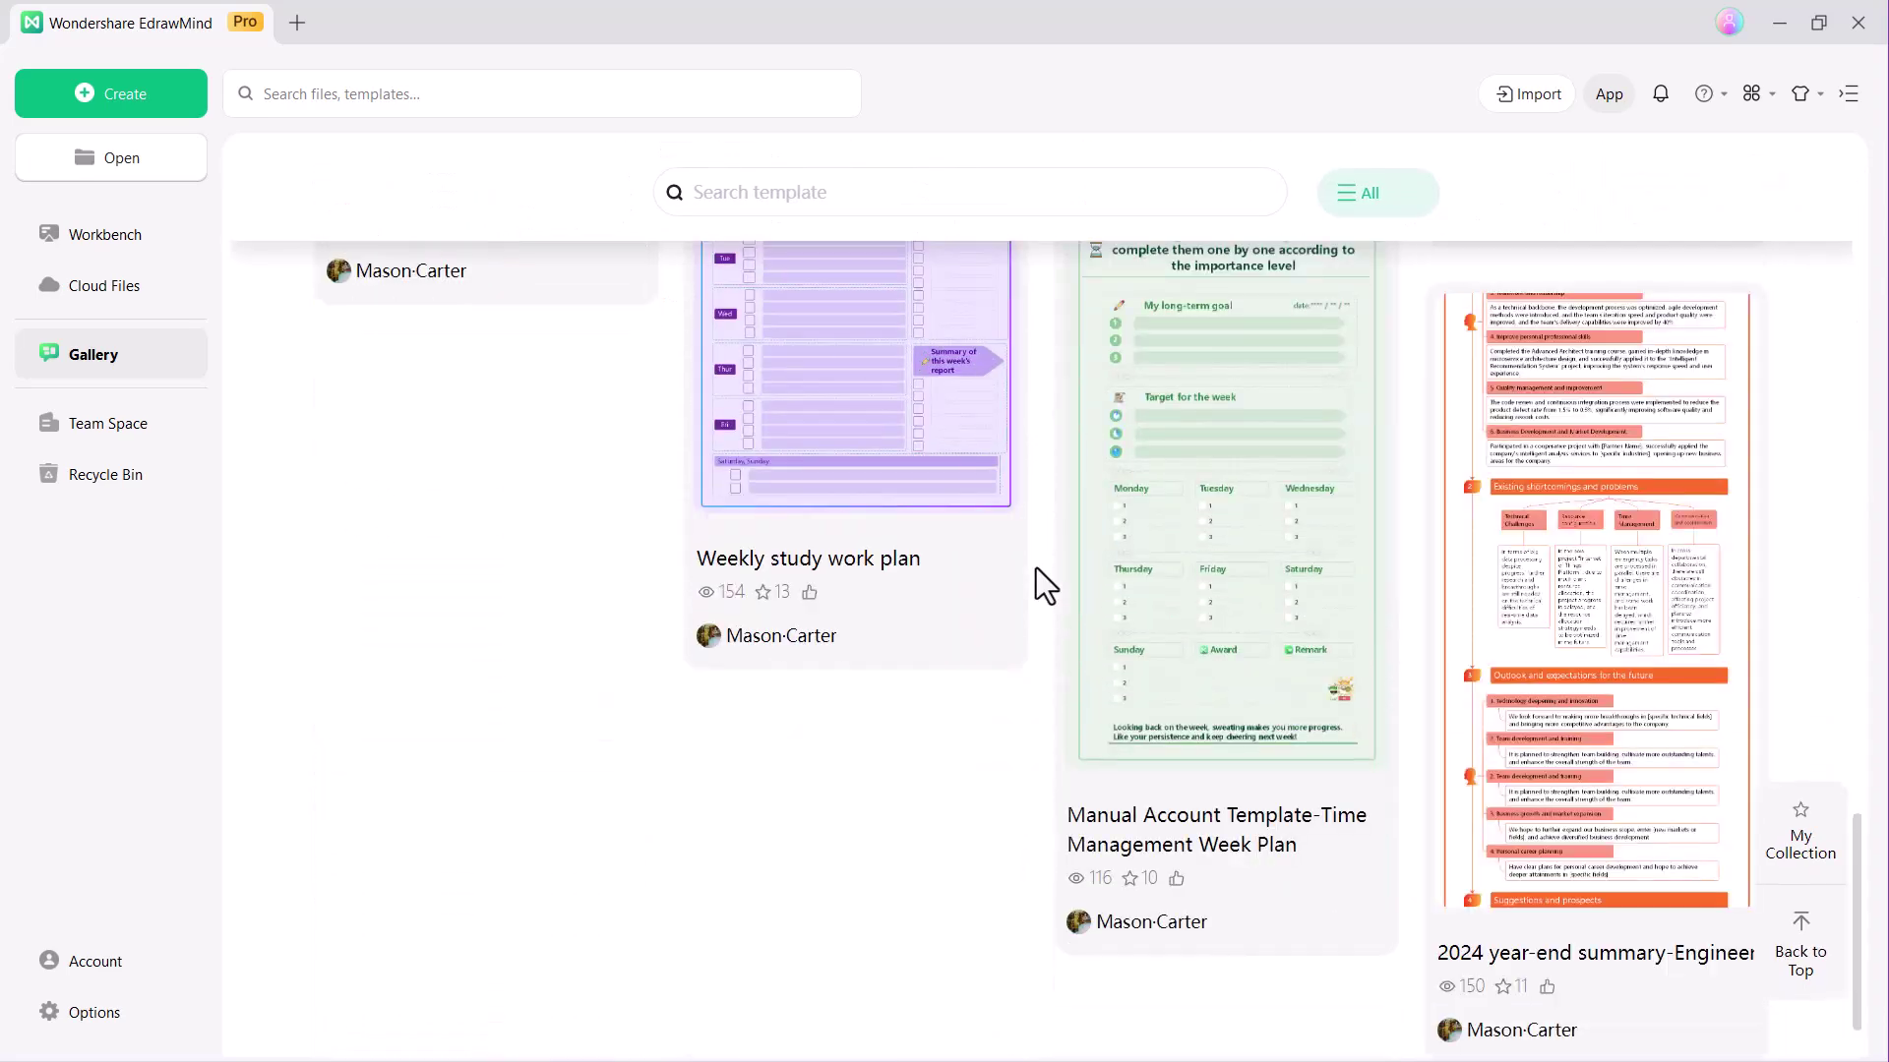
scroll(1036, 568, "up", 2)
scroll(1037, 569, "up", 3)
scroll(1036, 569, "up", 3)
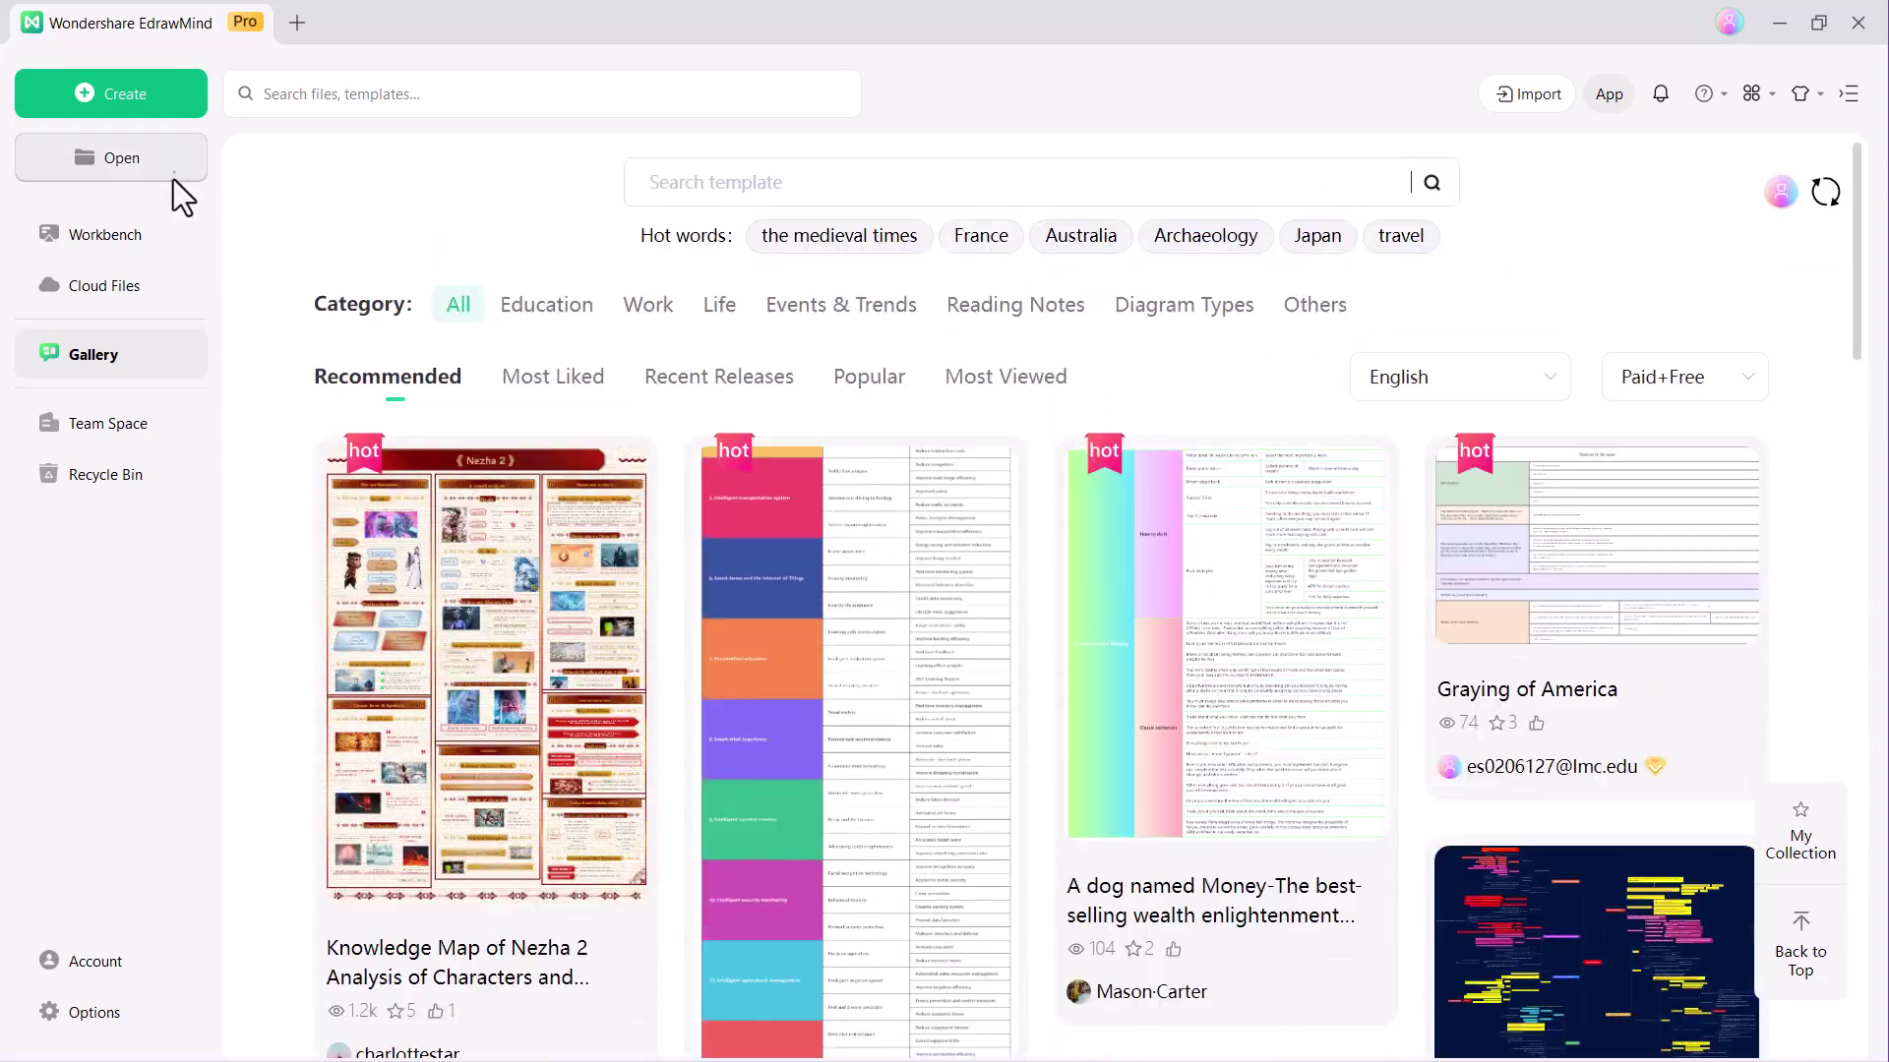
Step: Go back from the Gallery to the Workbench home page
left_click(128, 244)
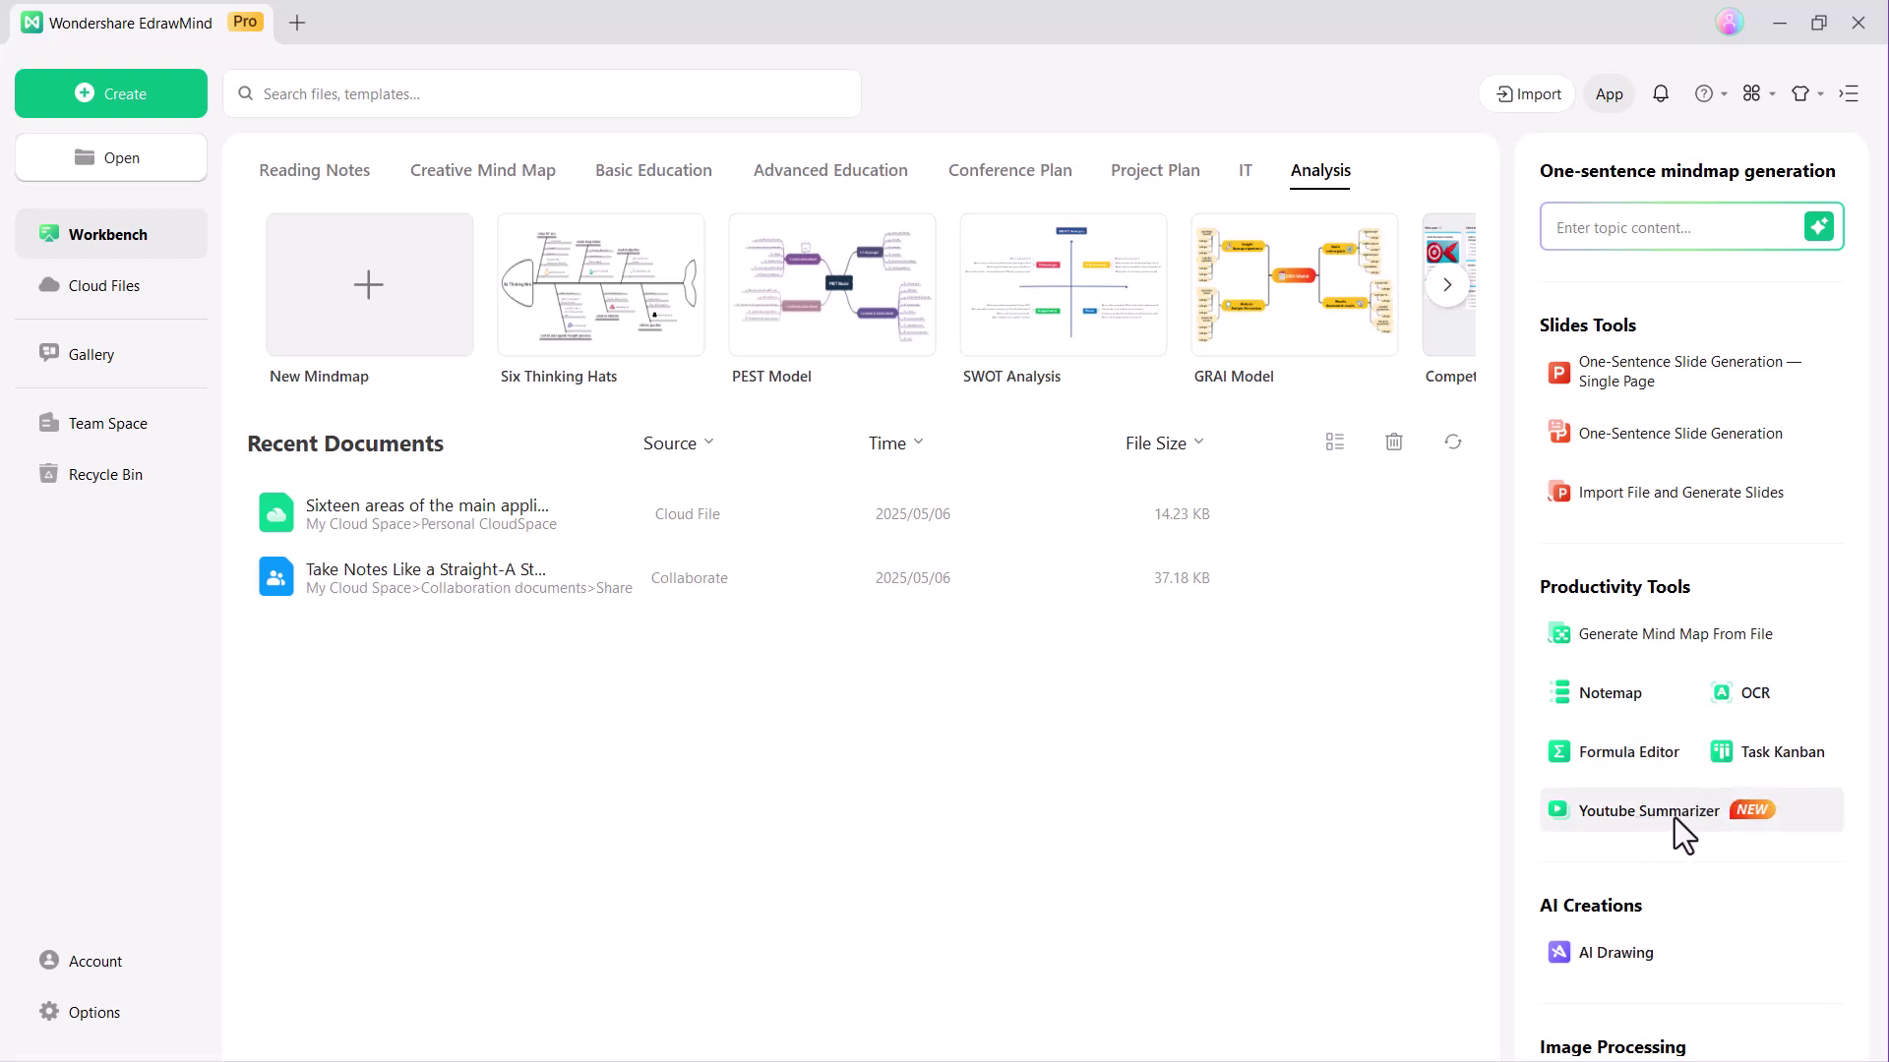
scroll(1672, 815, "down", 3)
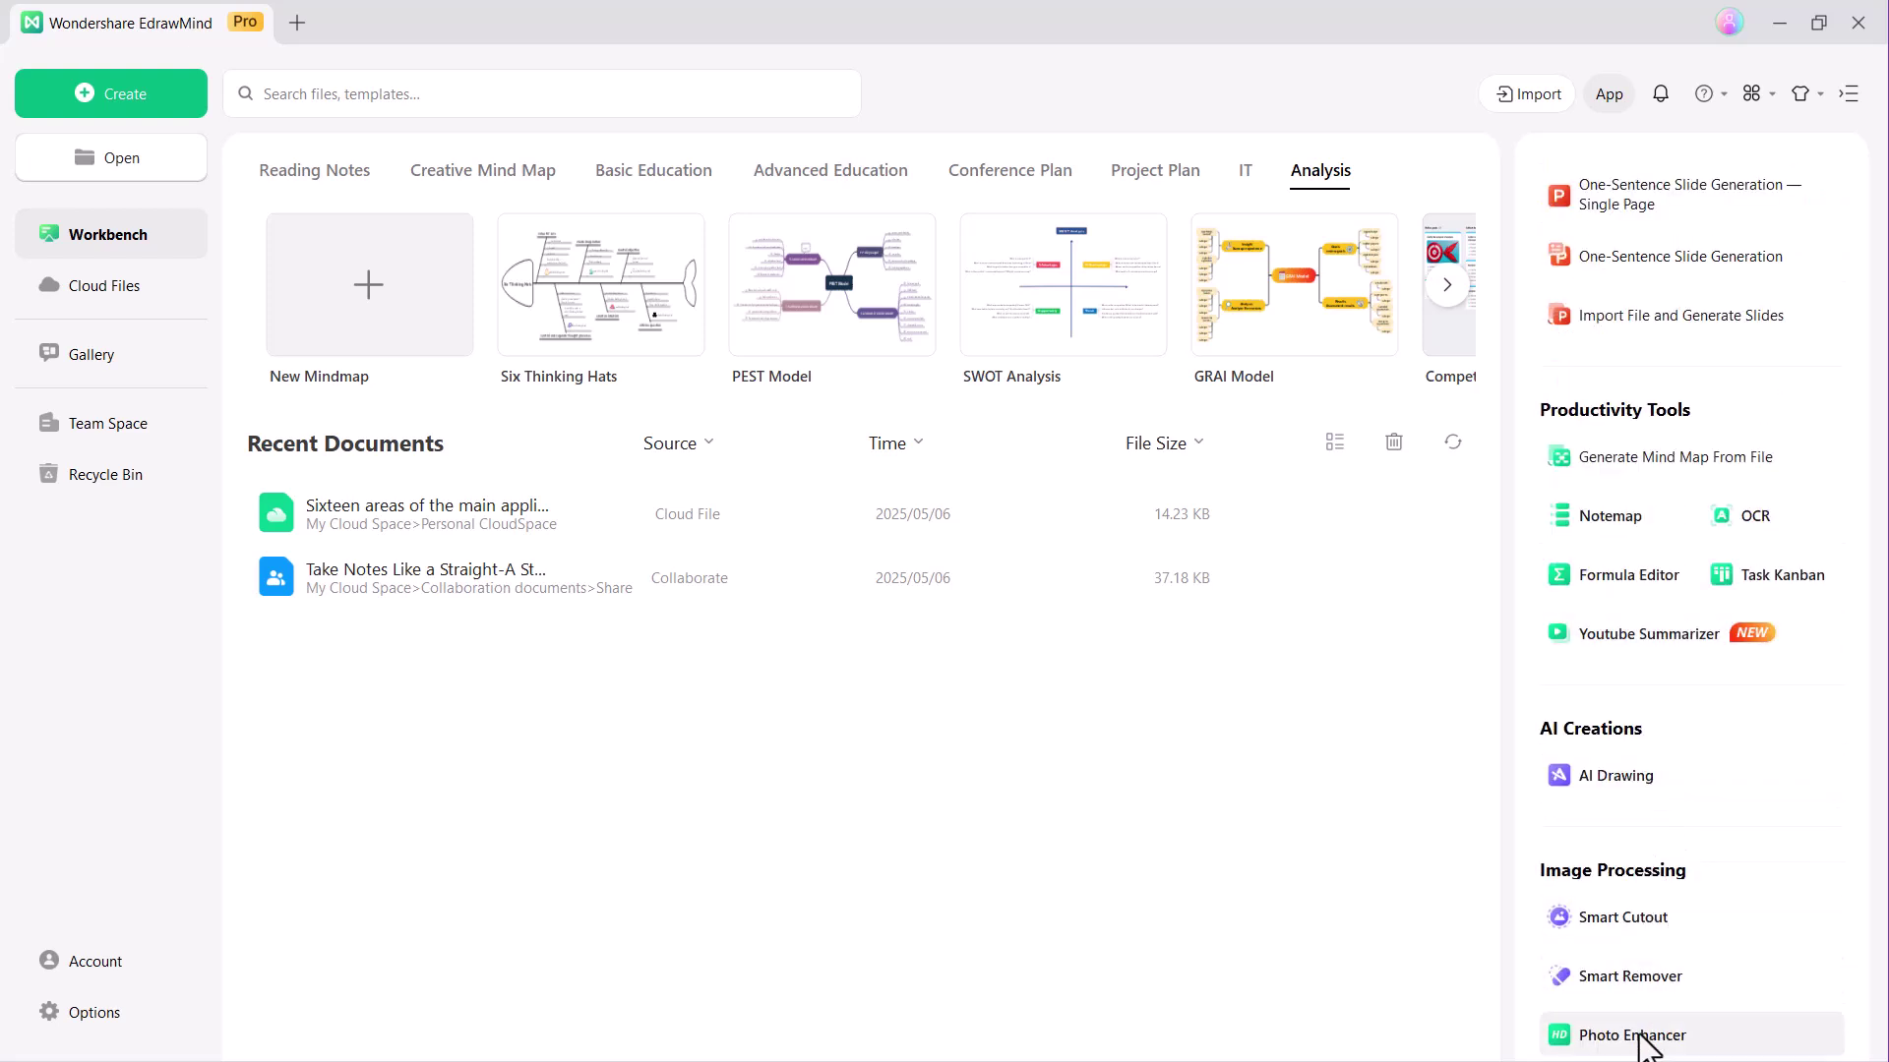
scroll(1610, 807, "up", 3)
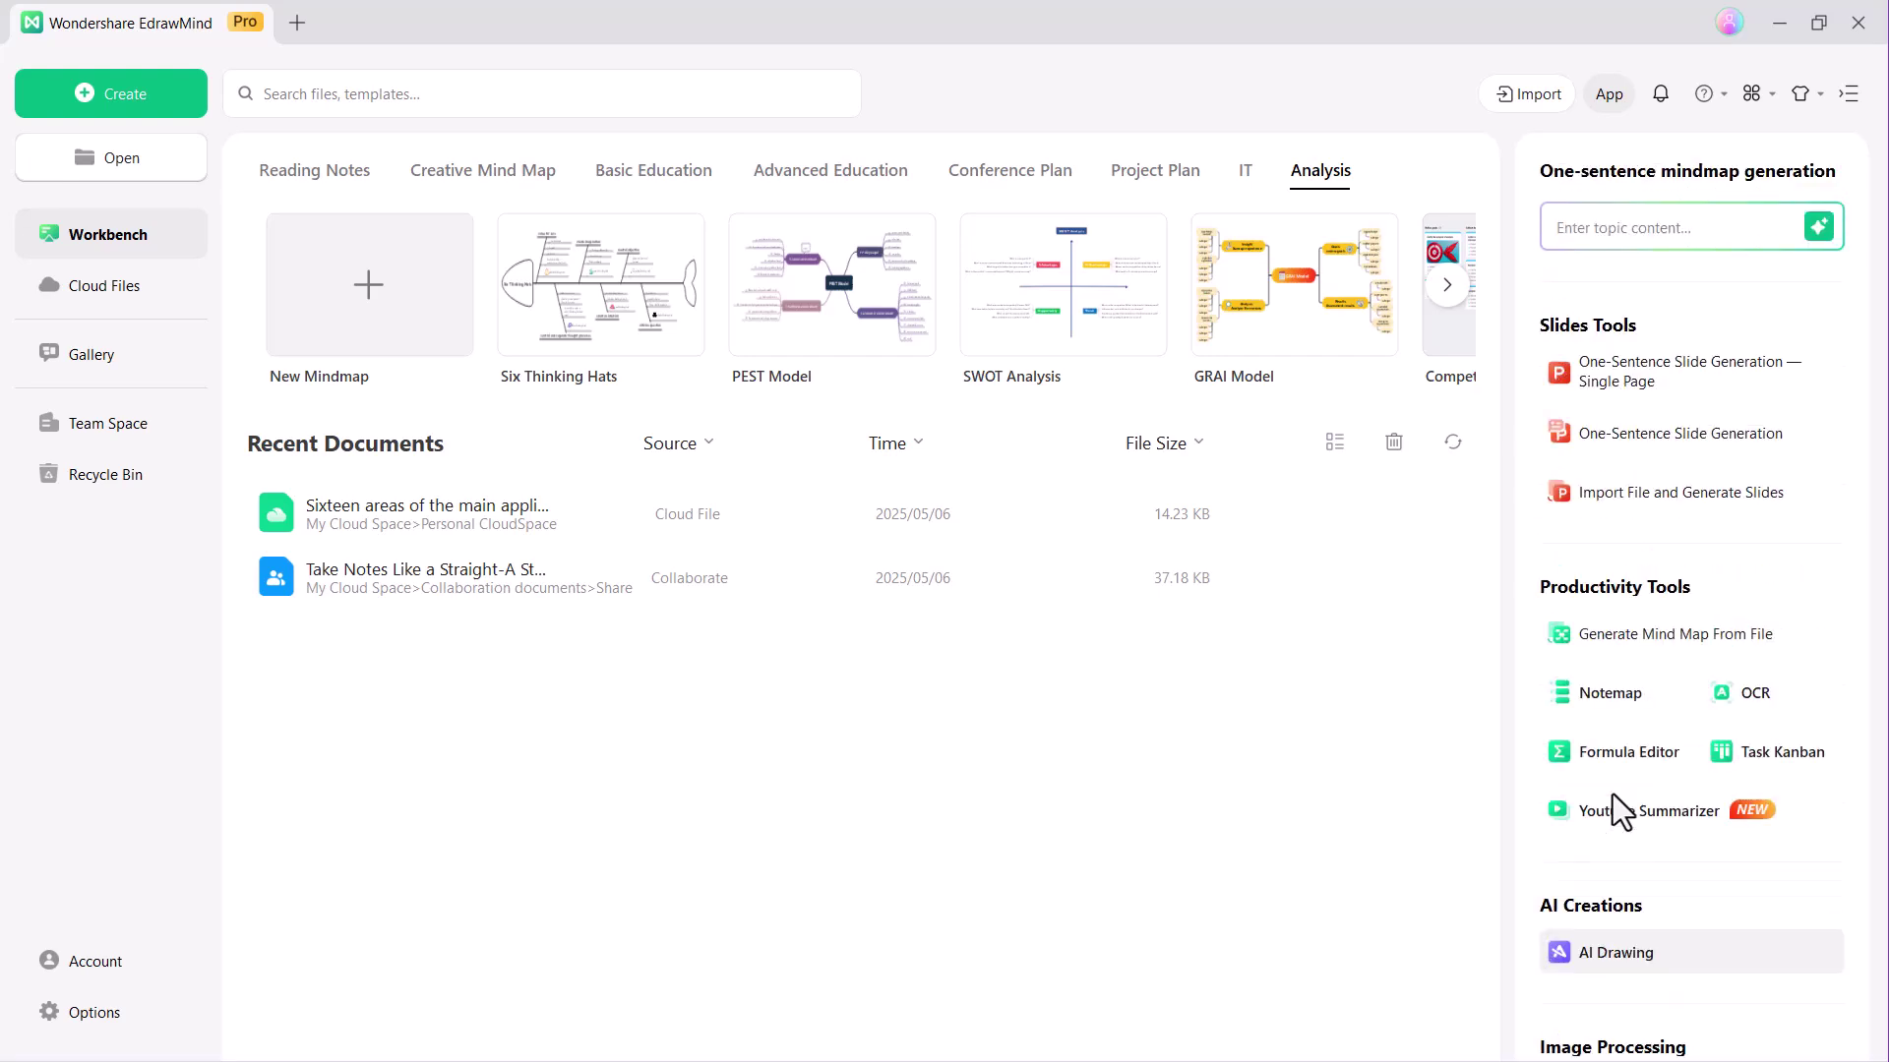
Step: Enter 'Project Planing' in the one-sentence mind map box and generate
left_click(1604, 227)
type("P")
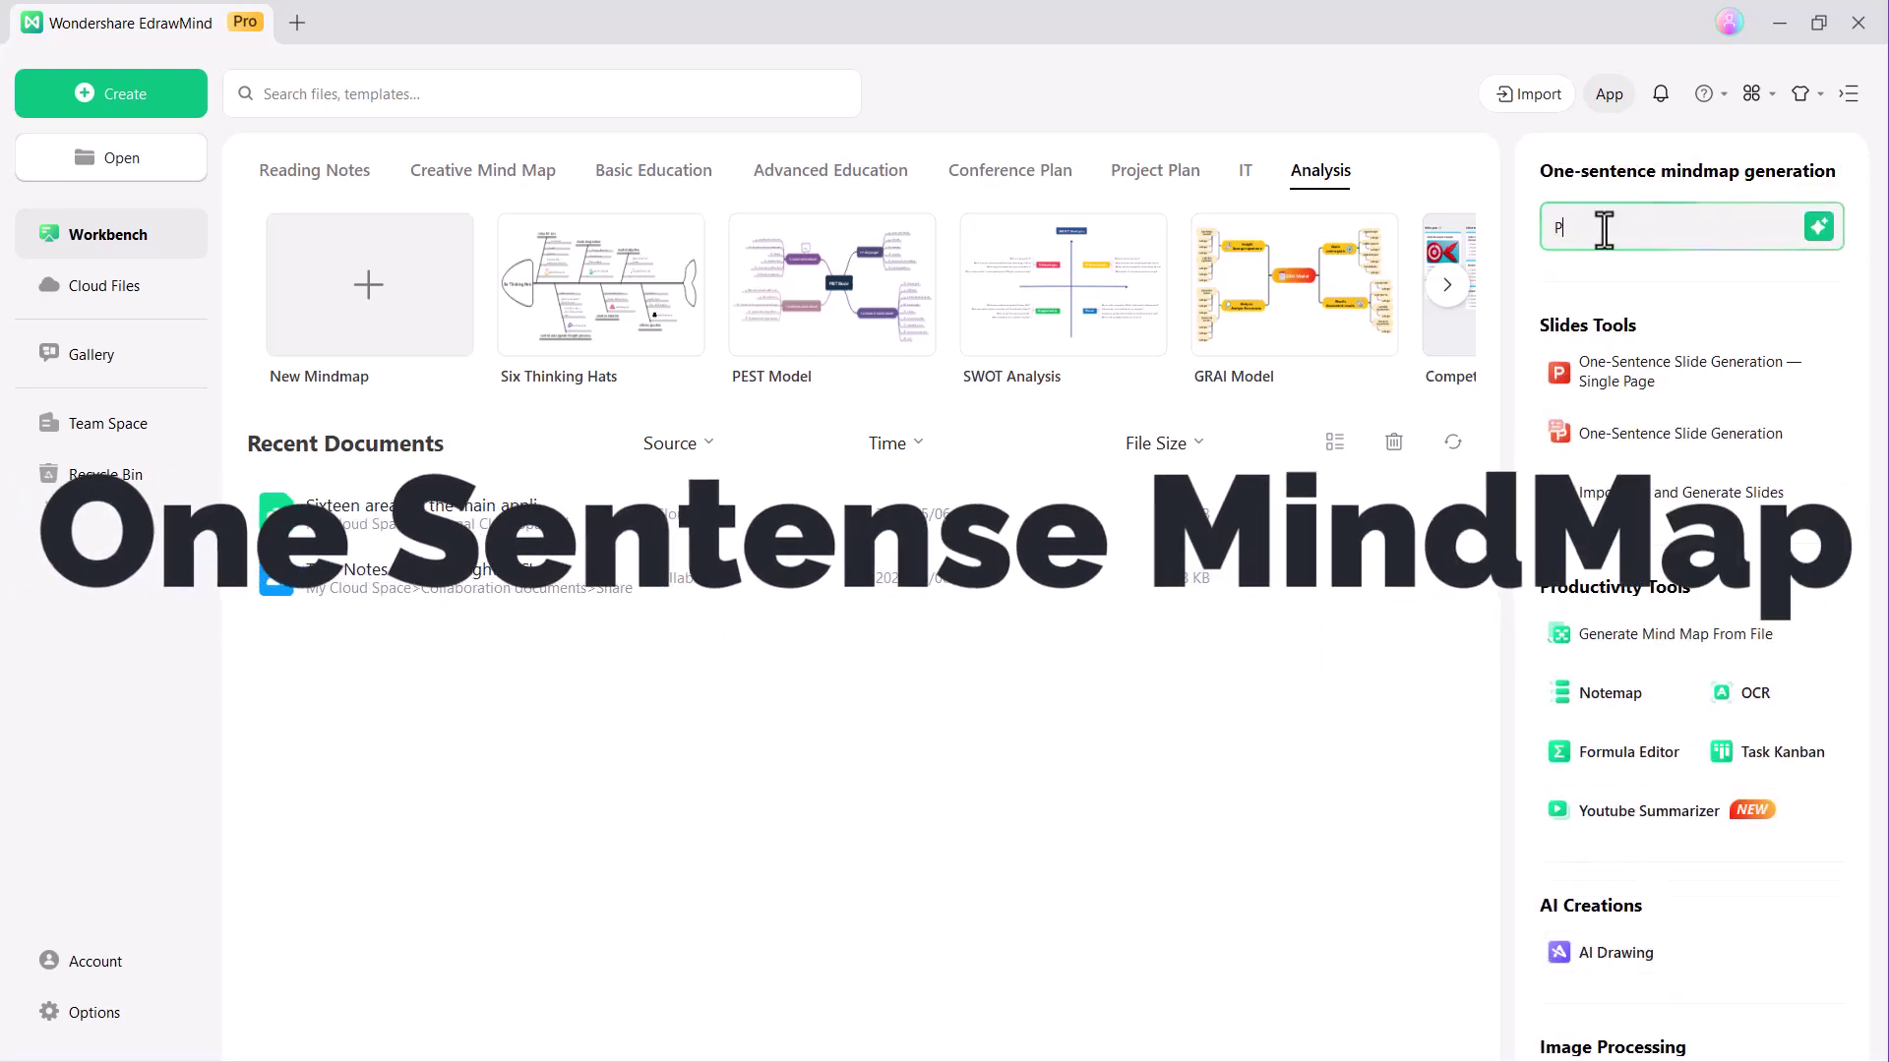
type("roject Planing")
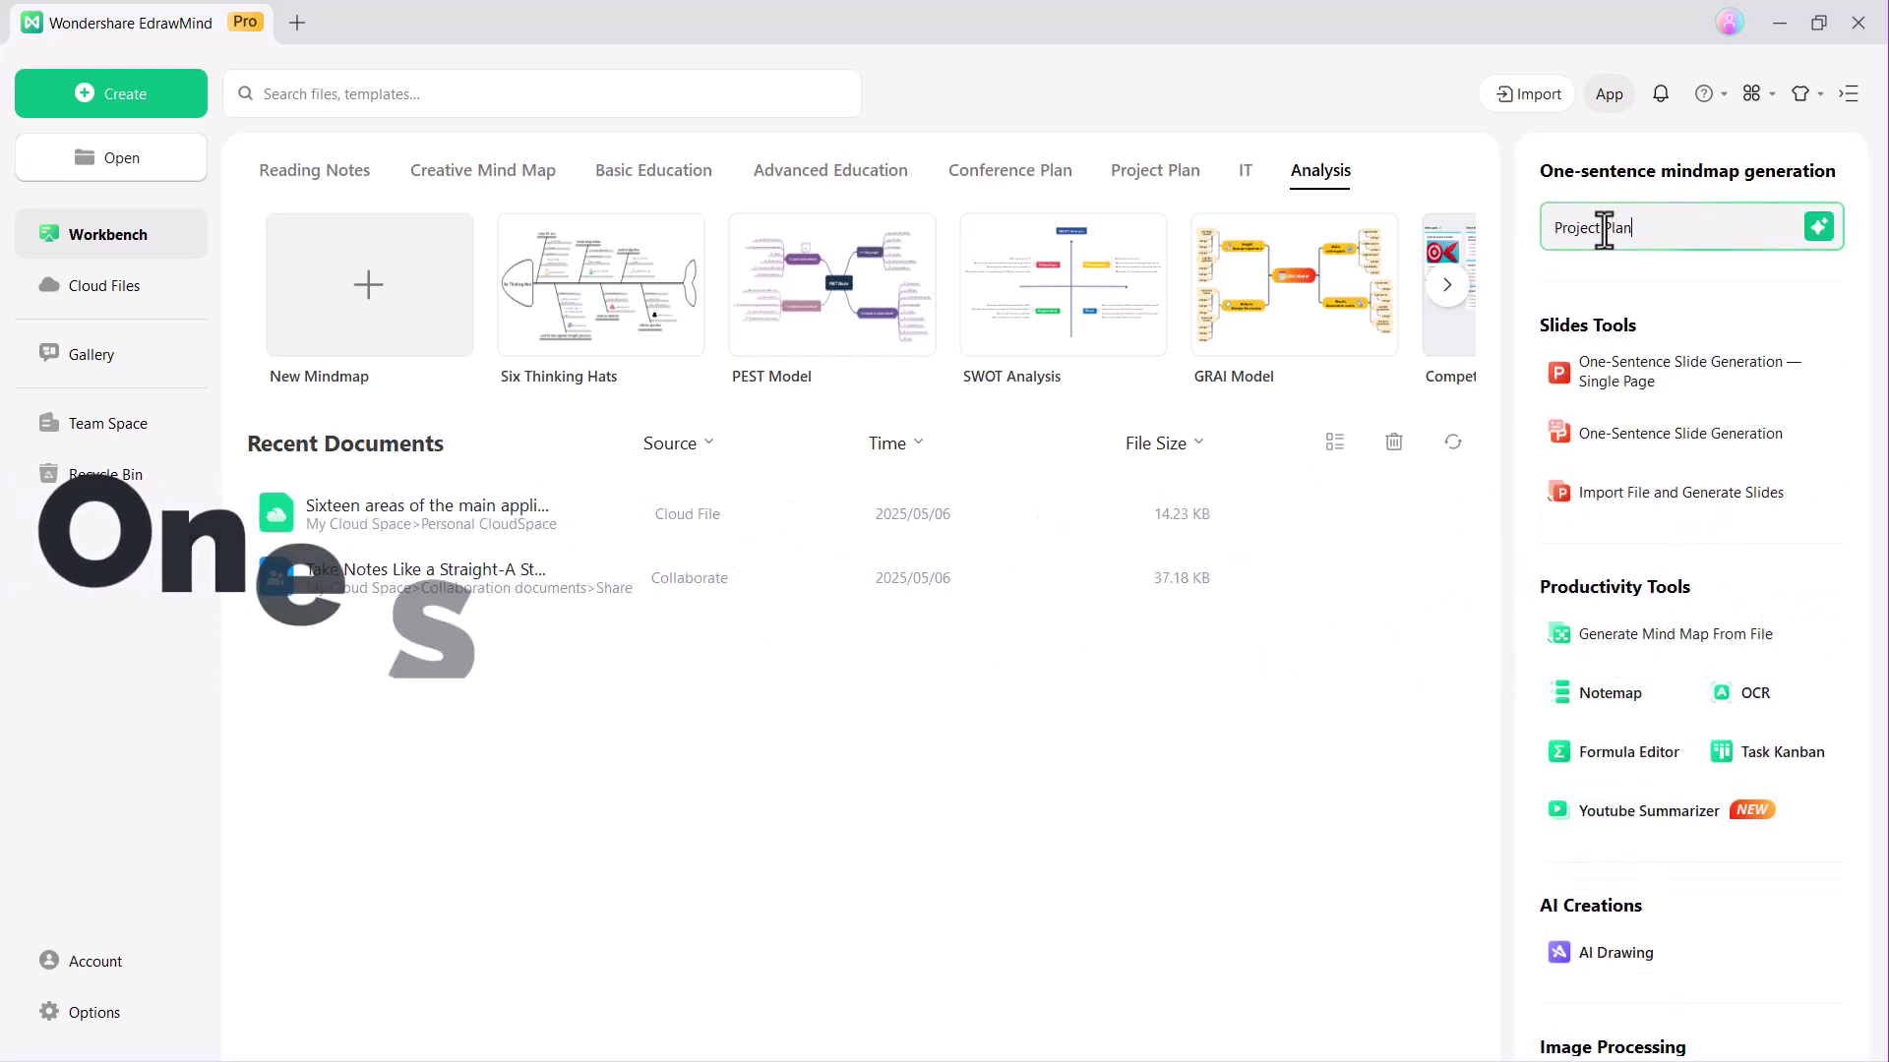
left_click(1818, 228)
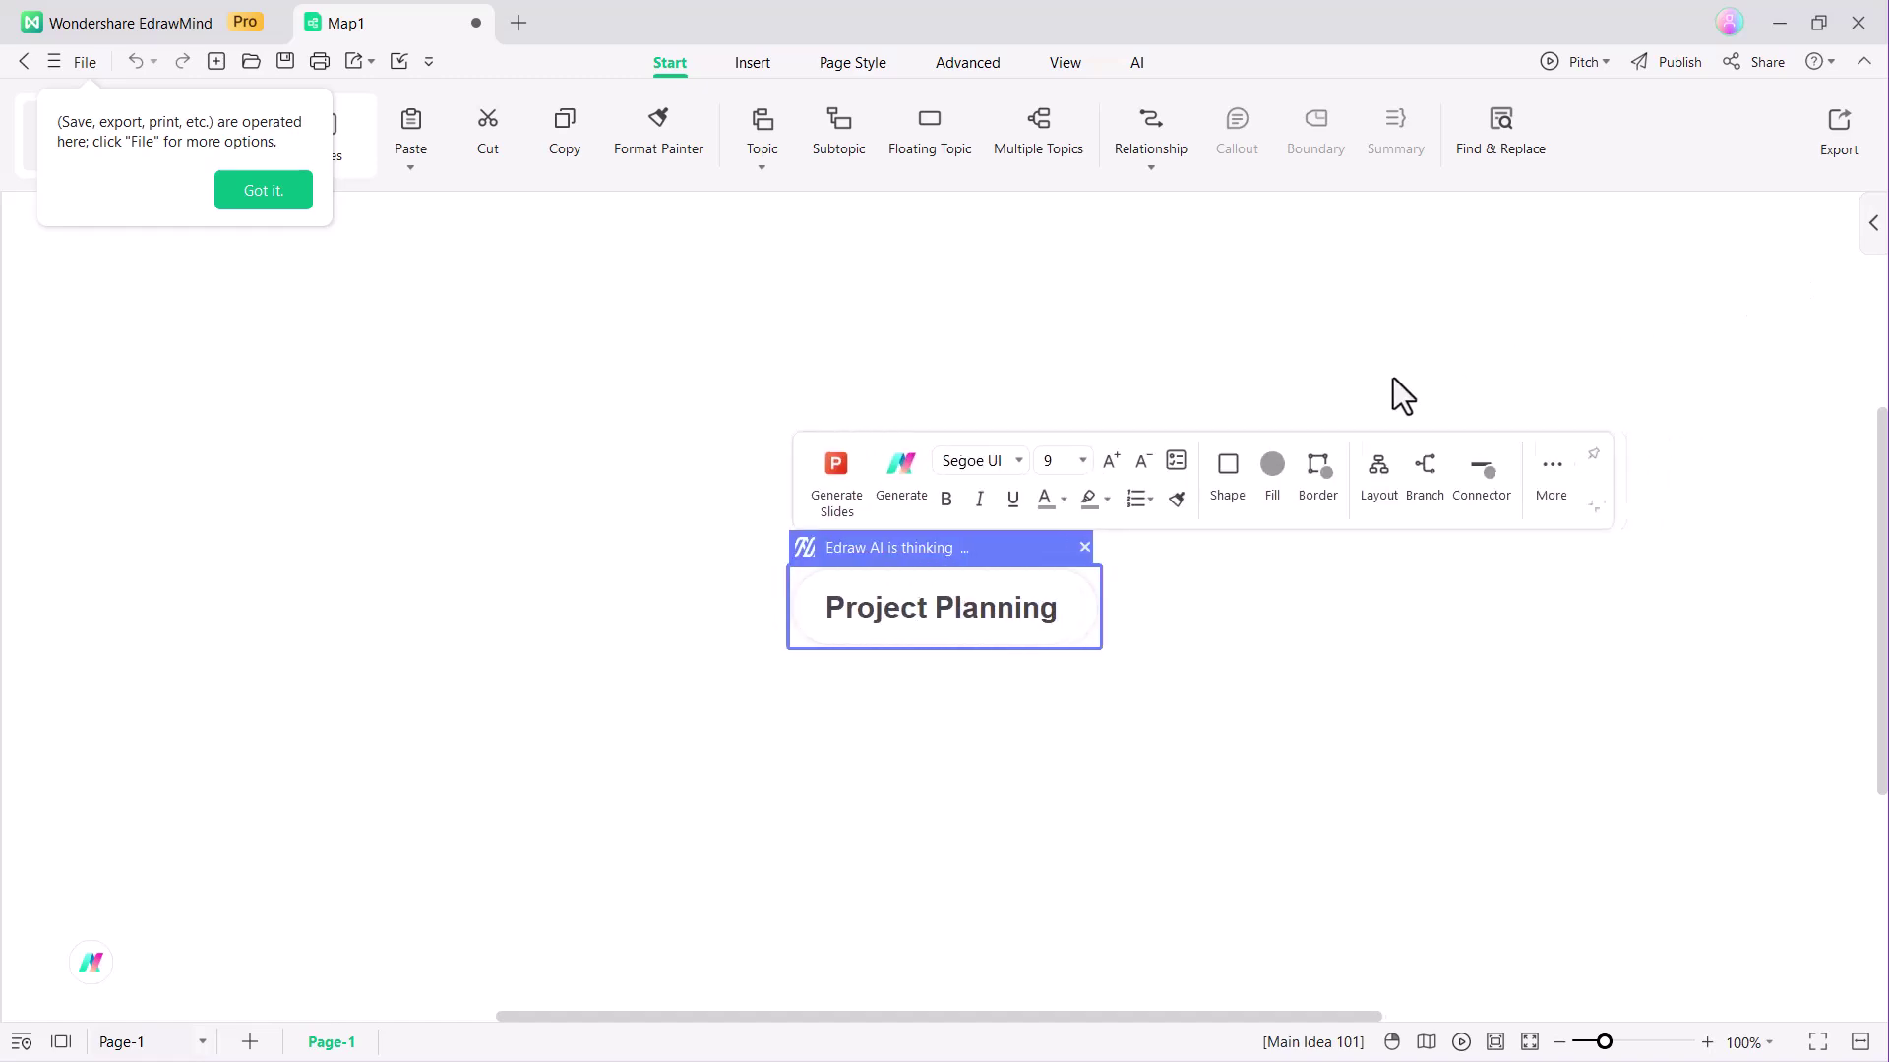
Step: Dismiss the file-operations tip and select the central Project Planning topic
left_click(236, 192)
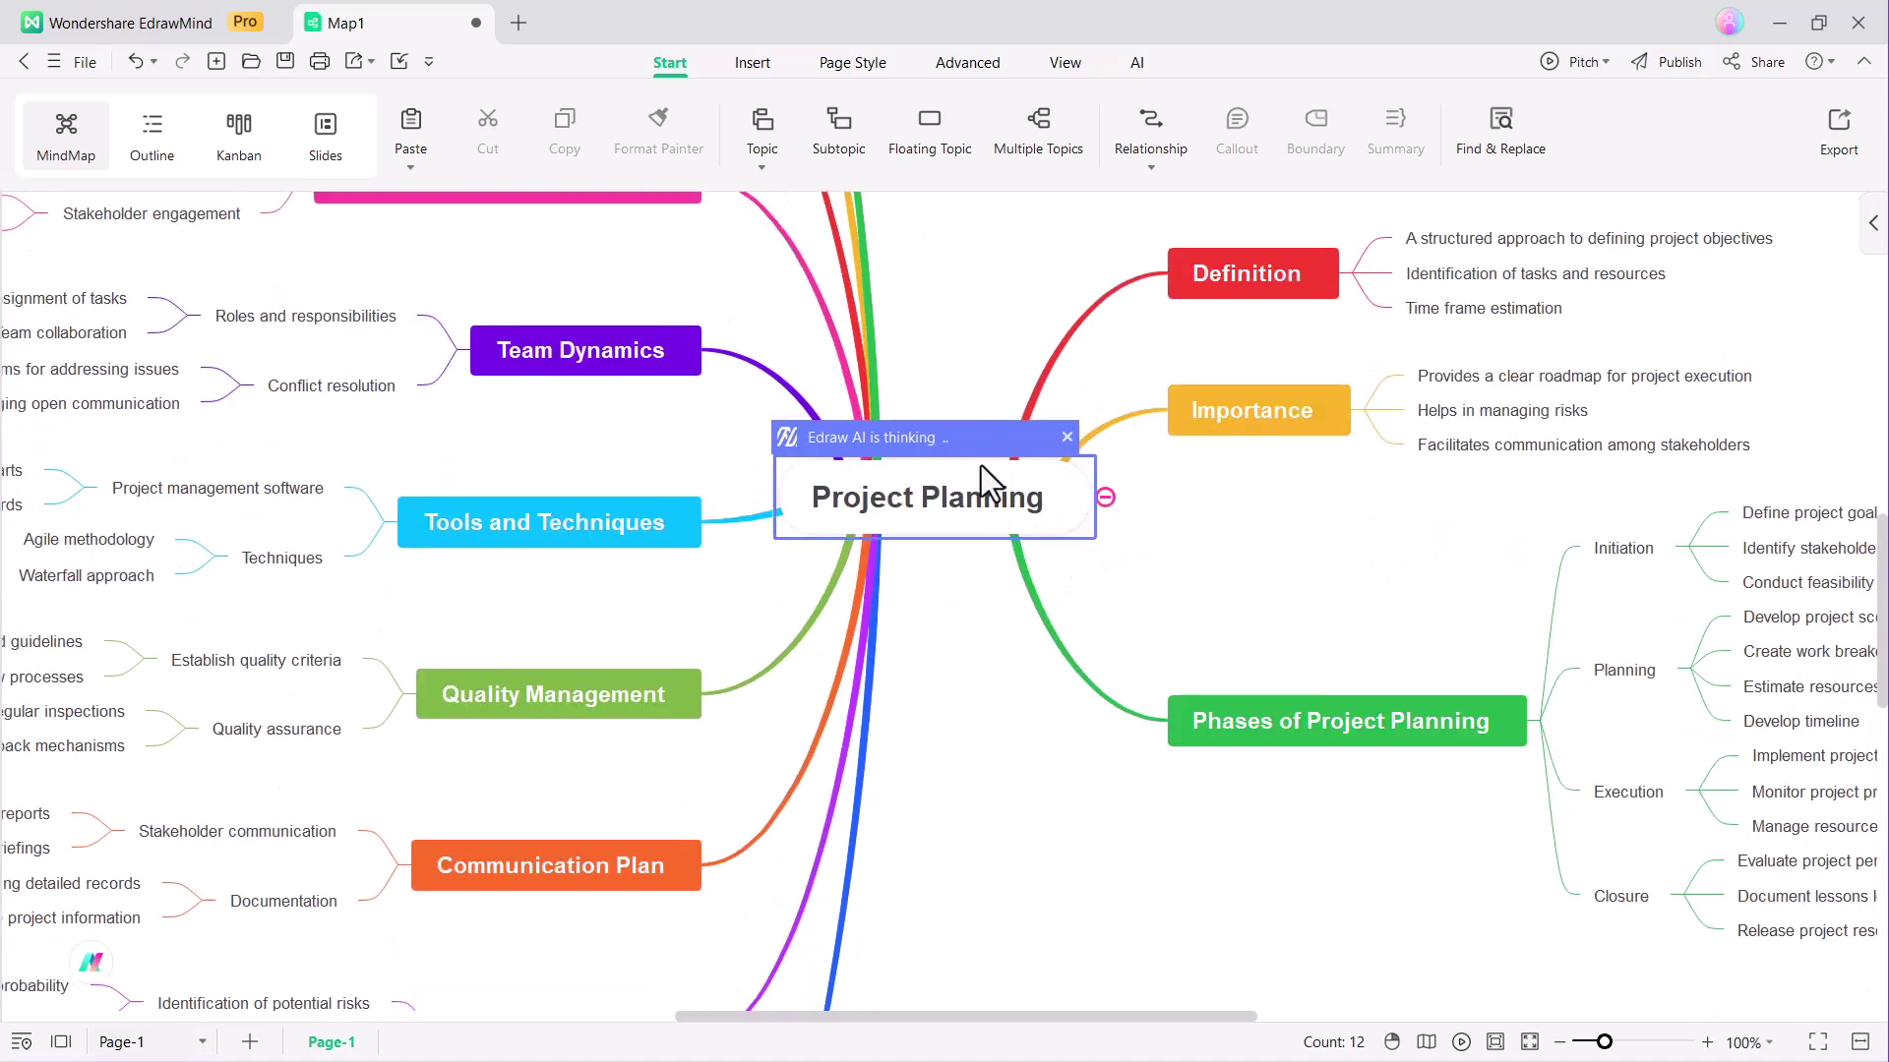
left_click(979, 509)
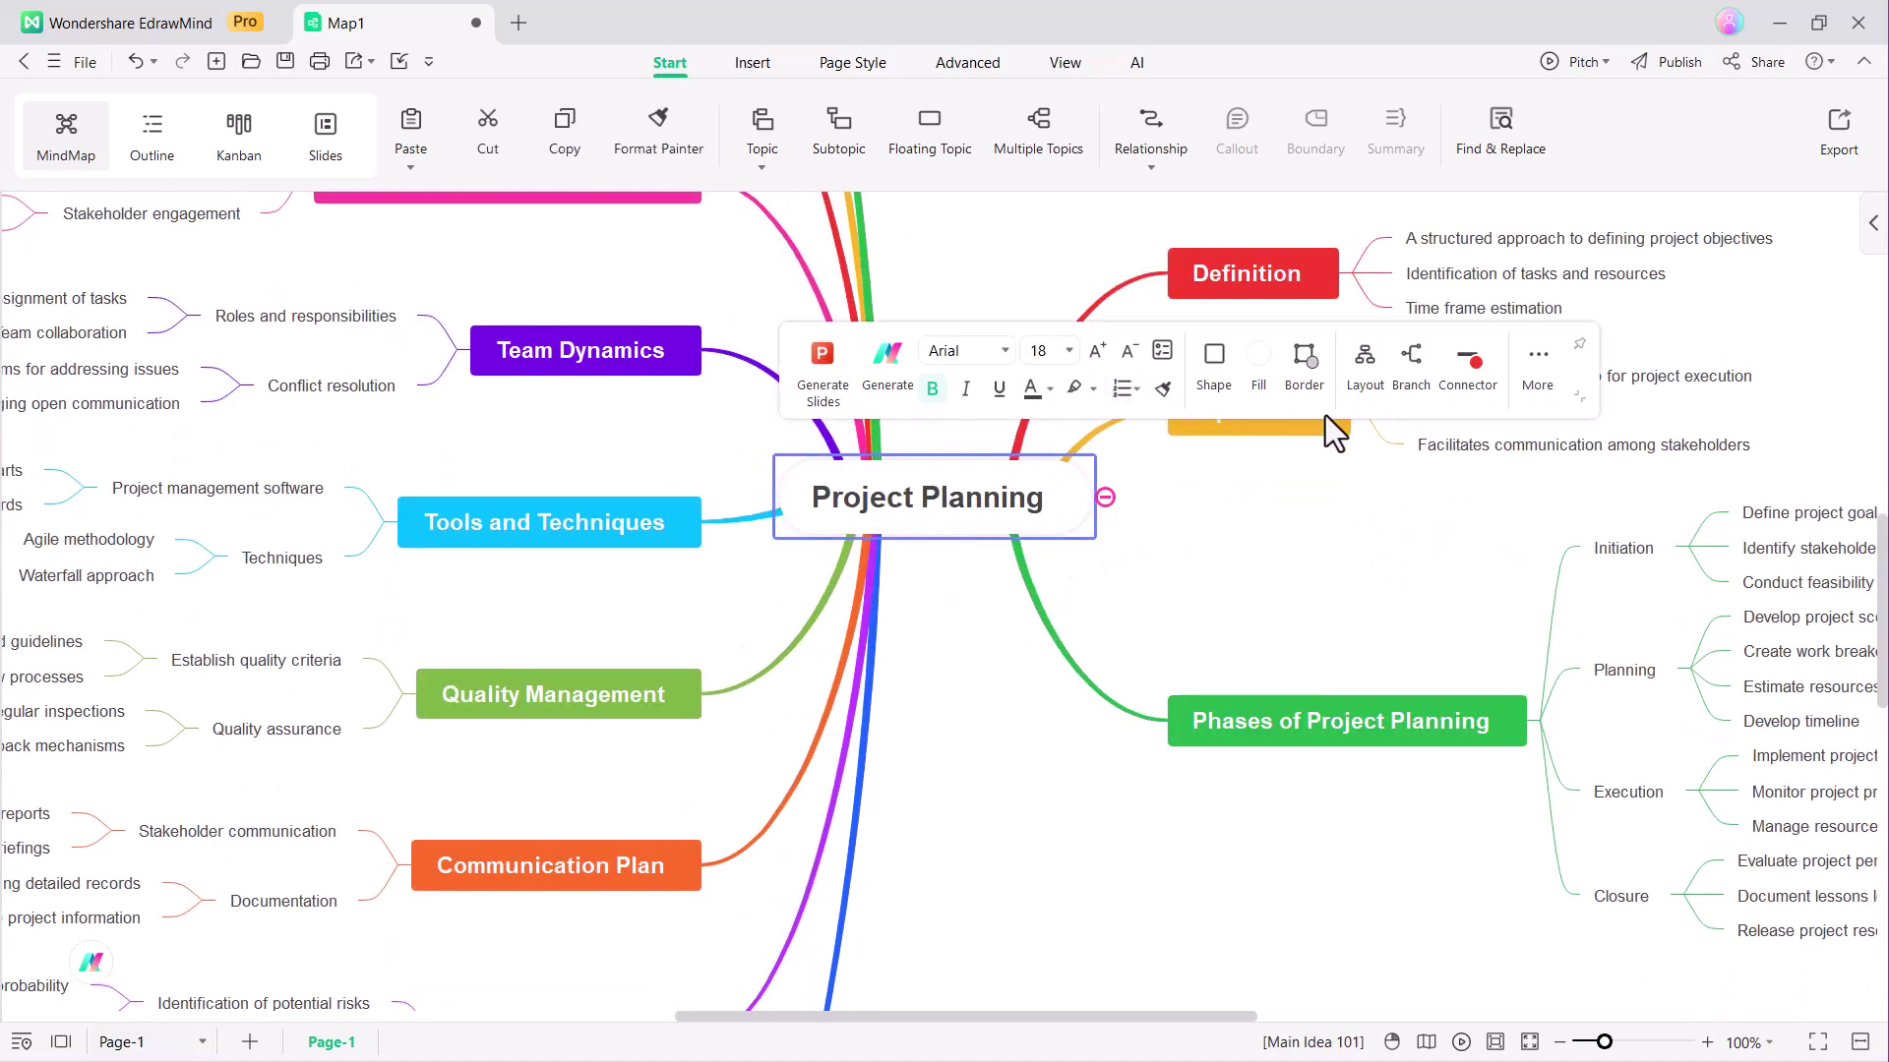
Step: Try upward and bottom-rooted tree layouts, then restore the two-sided layout
left_click(1547, 377)
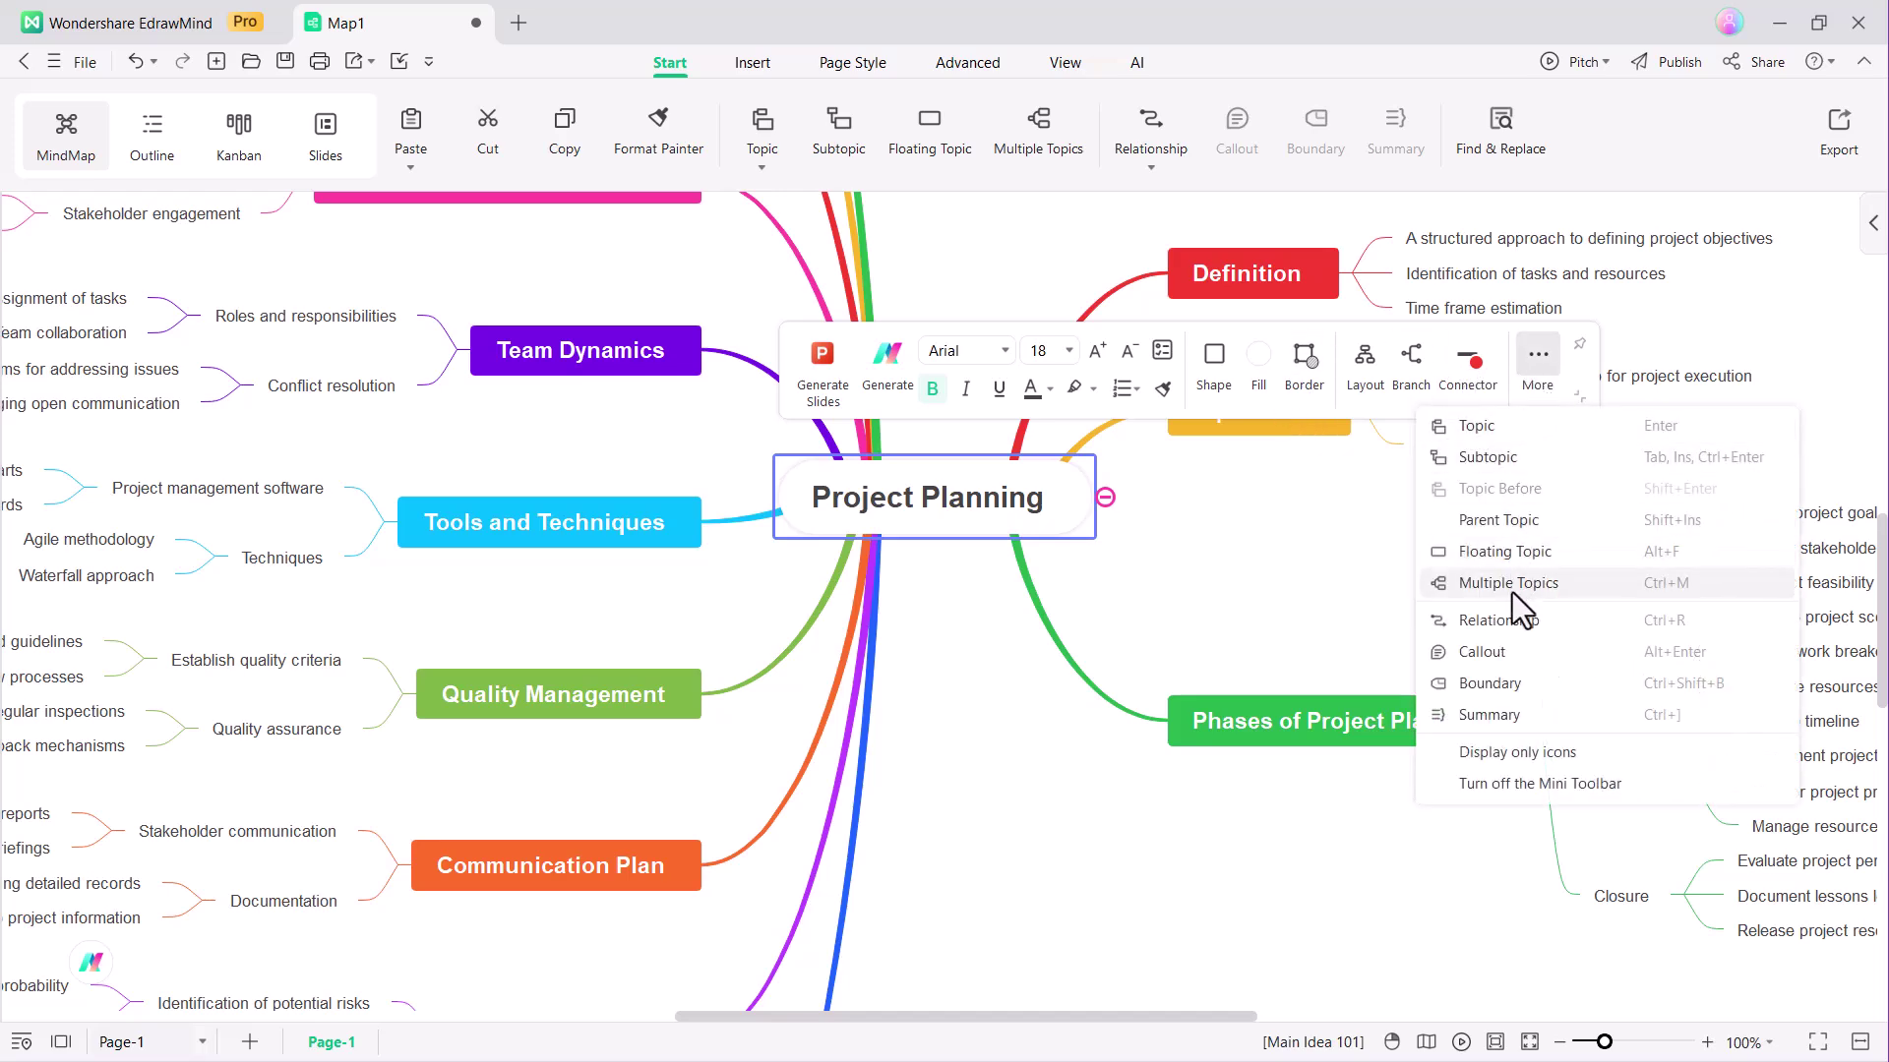
left_click(1374, 366)
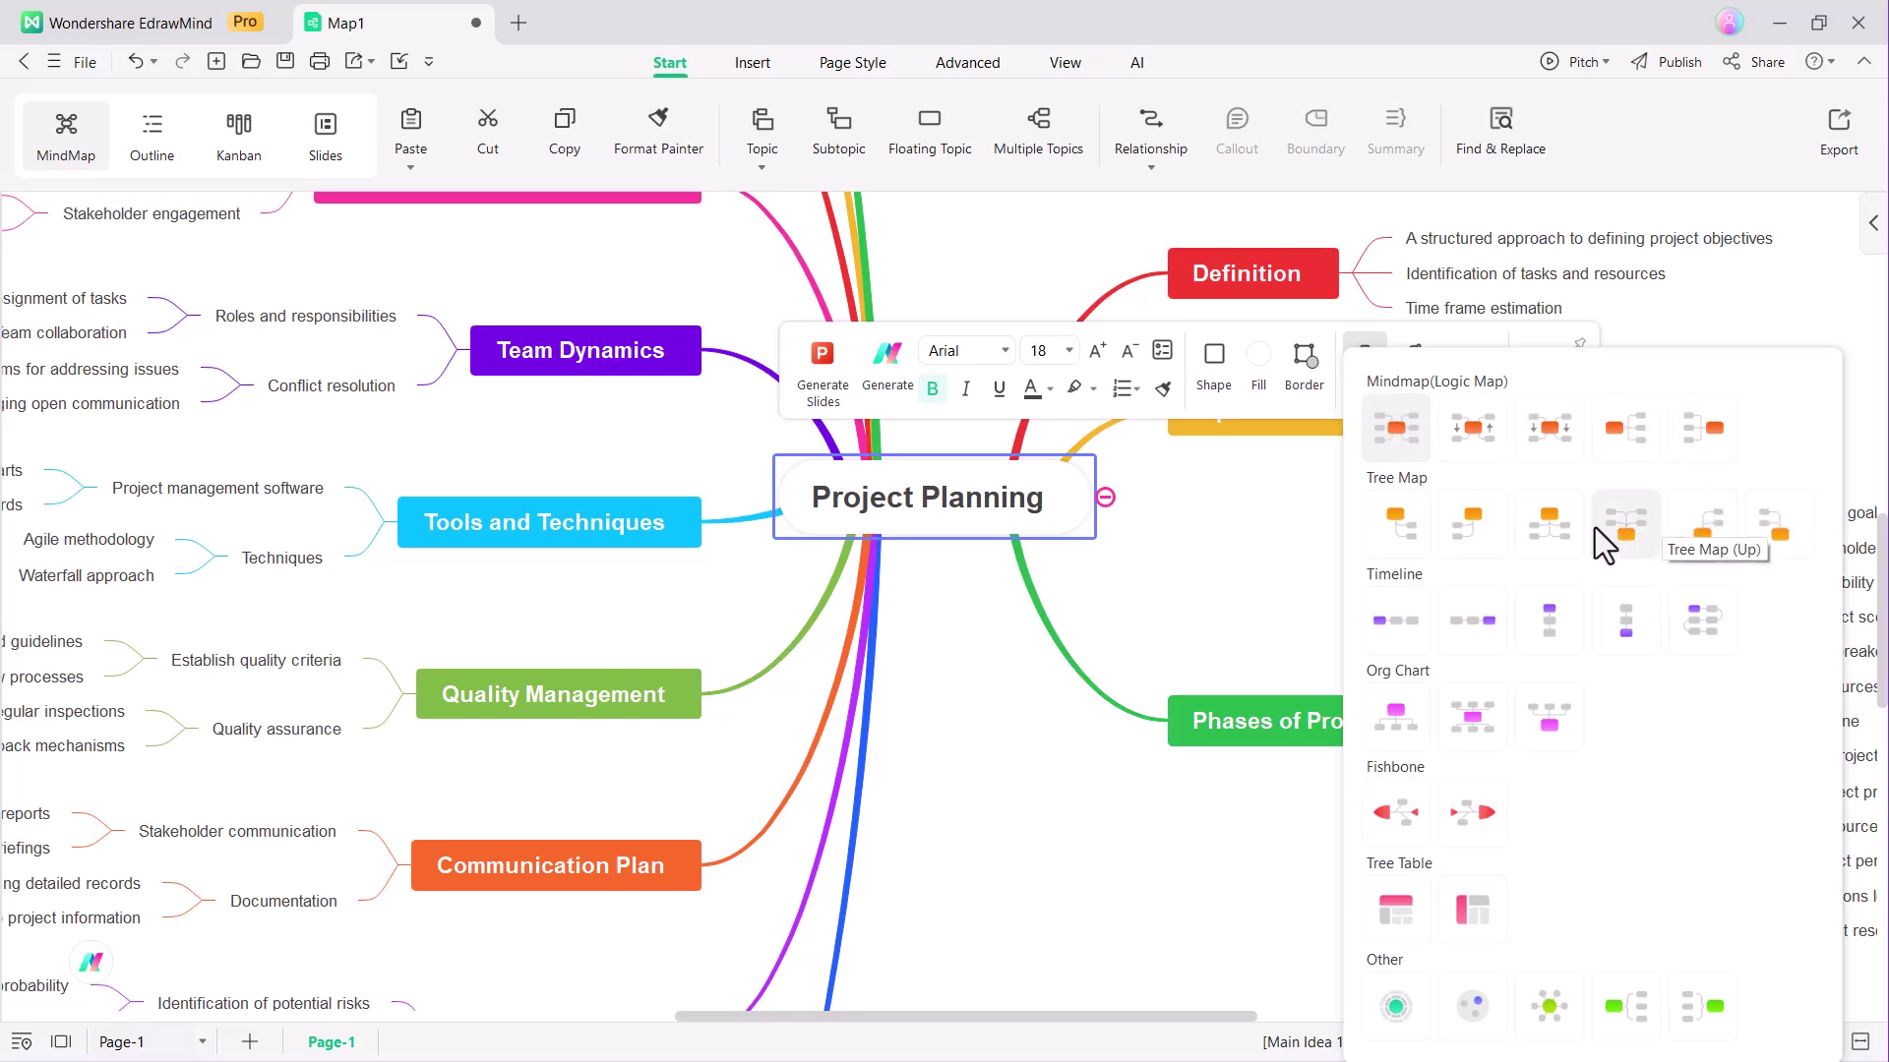
left_click(1560, 527)
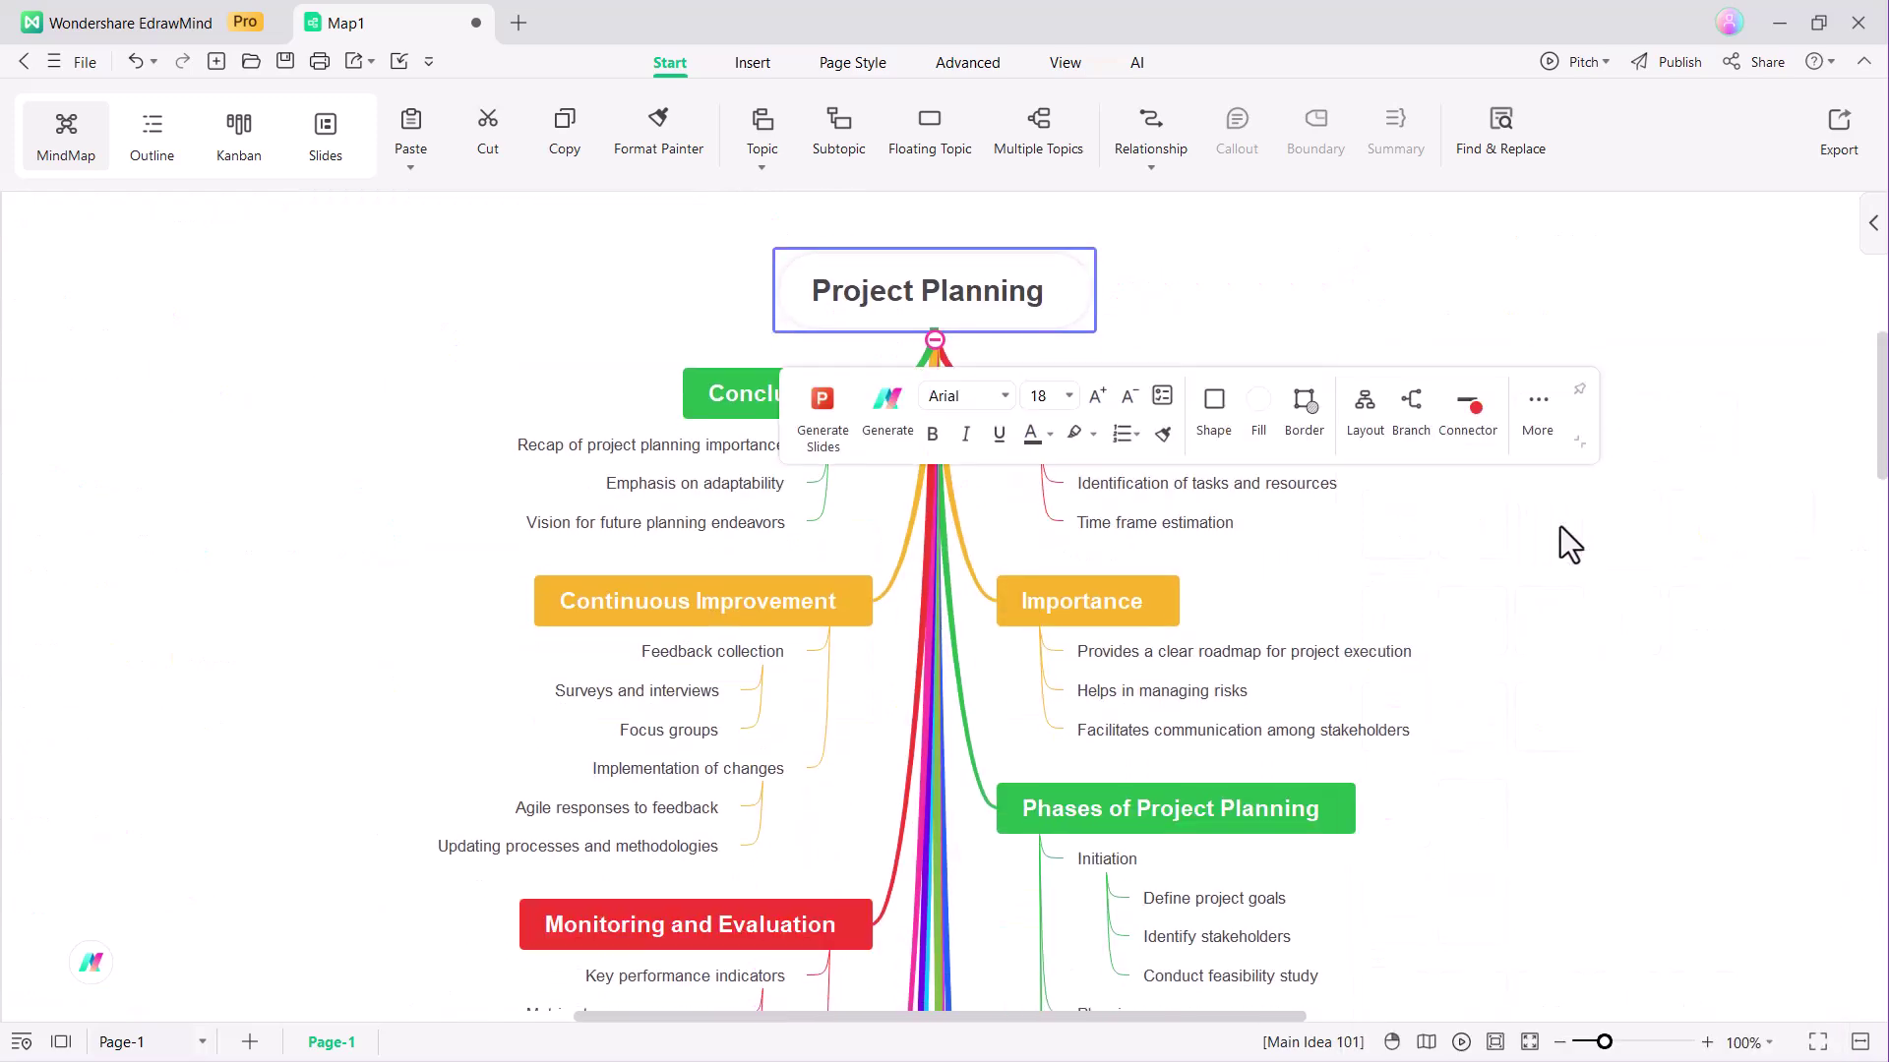
scroll(965, 619, "down", 5)
scroll(961, 633, "up", 6)
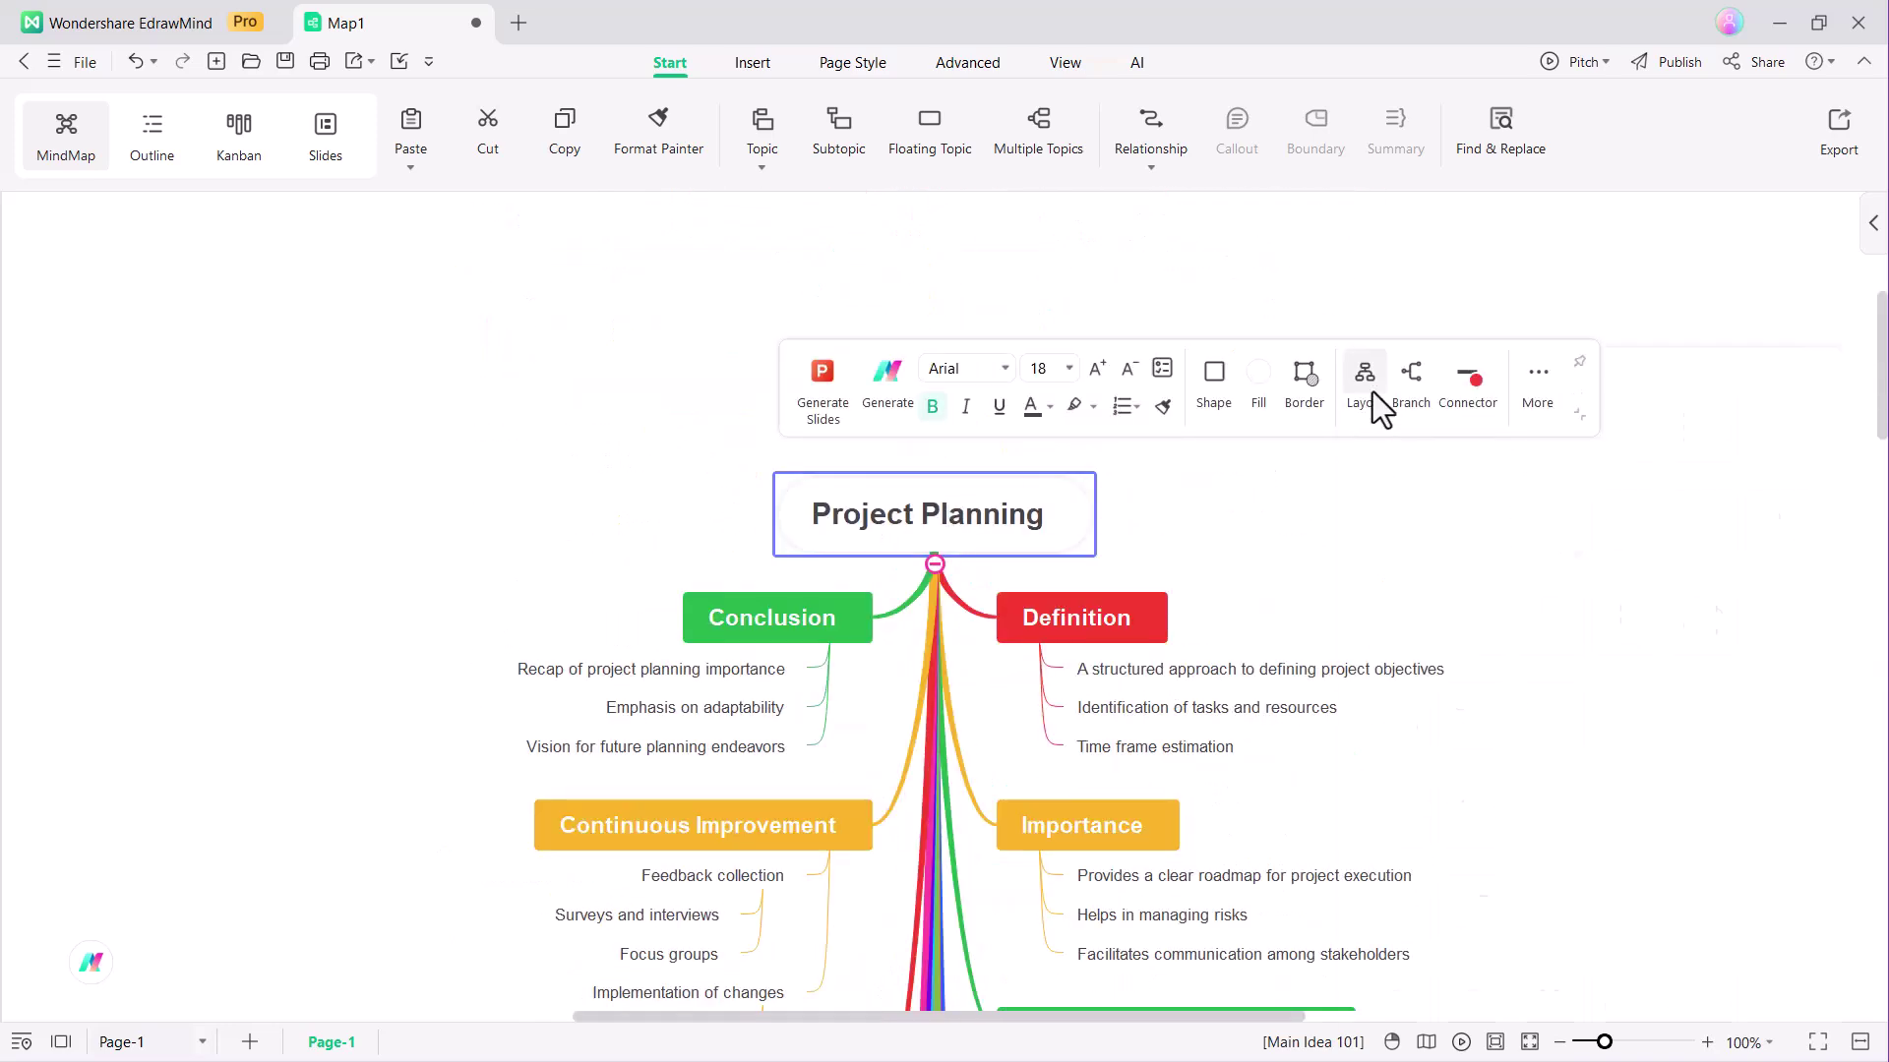
left_click(1365, 381)
left_click(1535, 525)
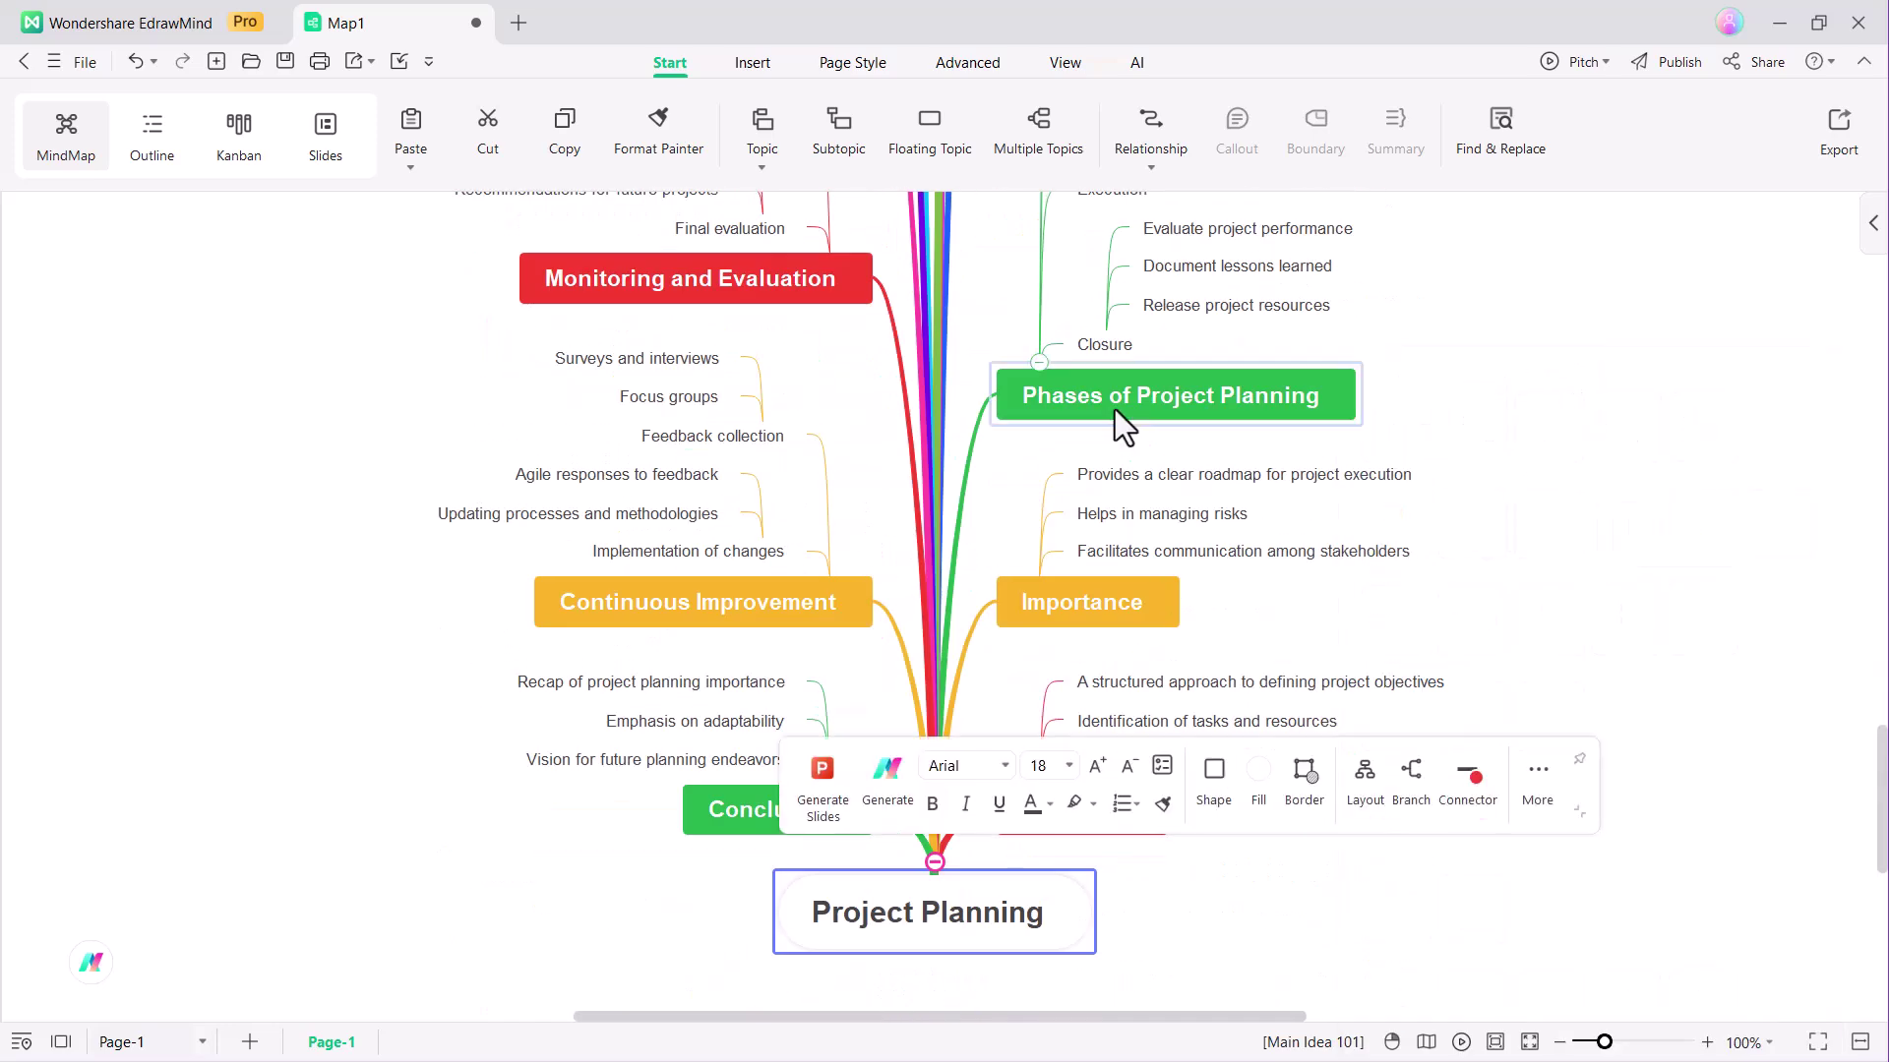
left_click(1369, 779)
left_click(1416, 458)
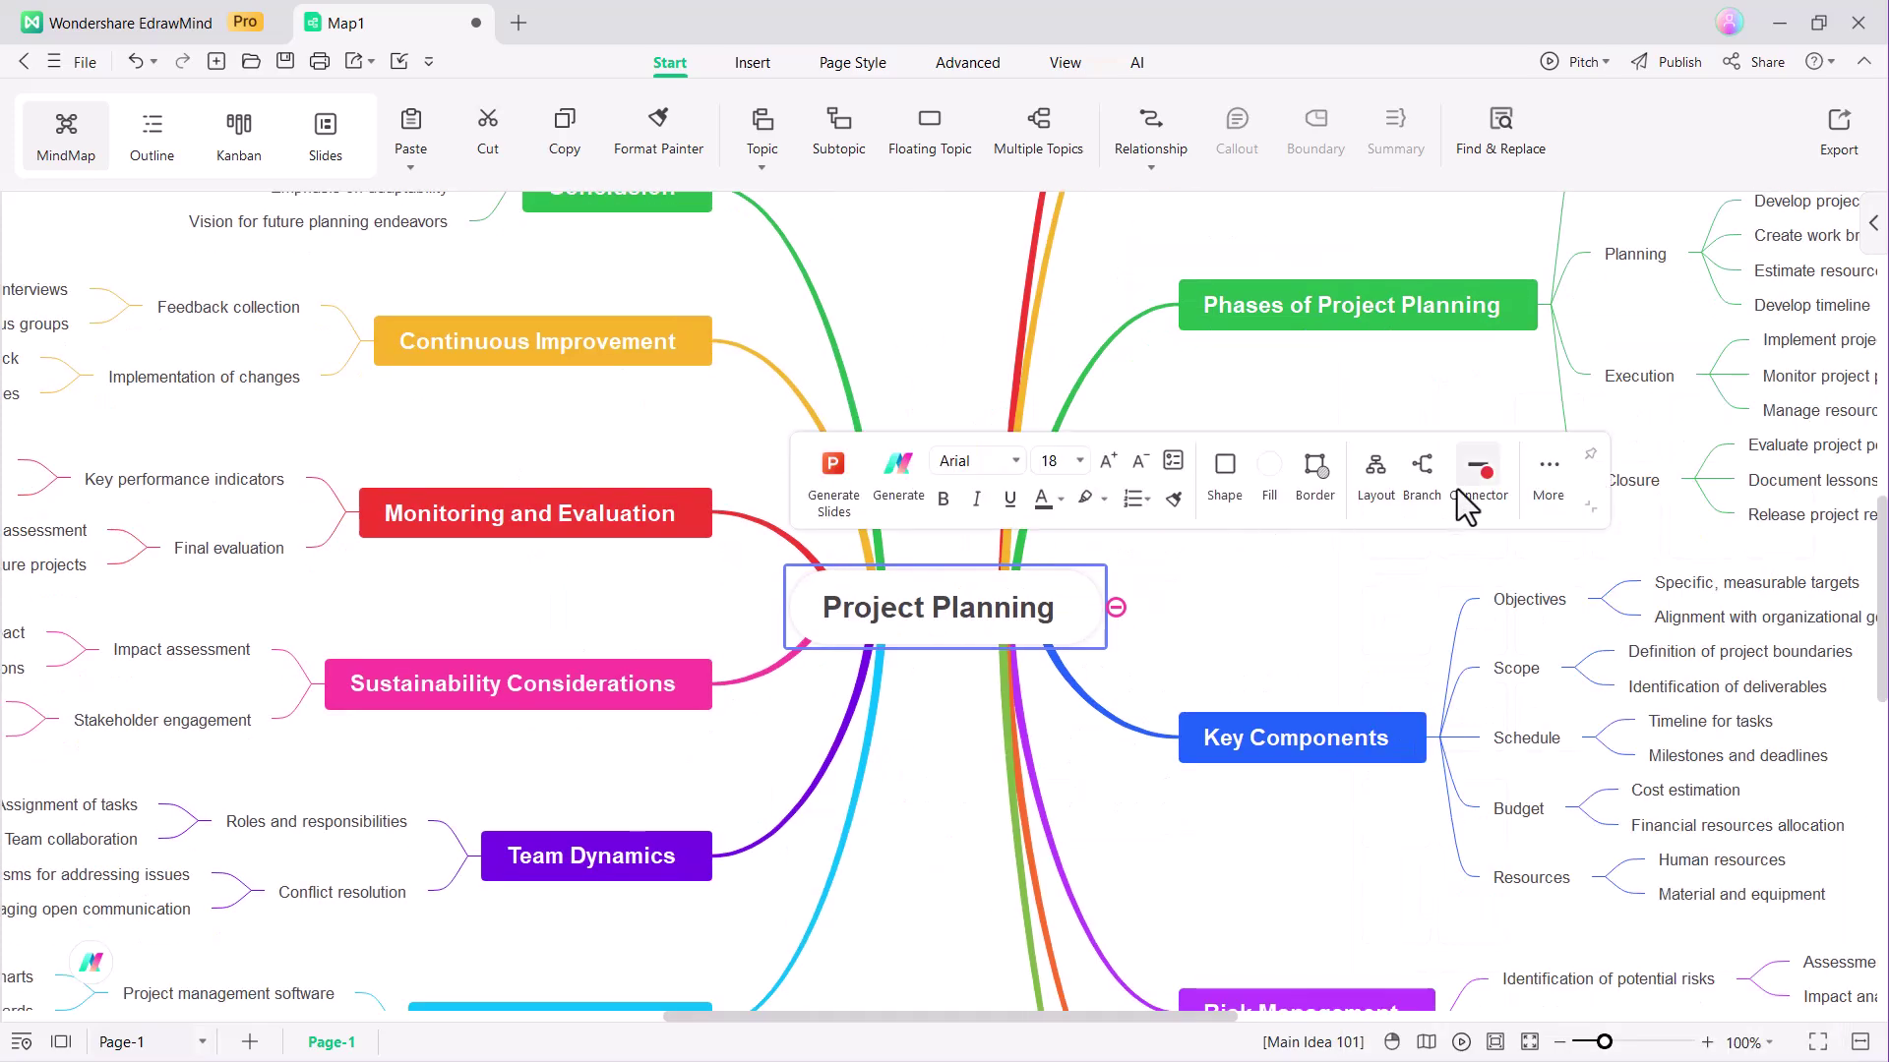
Step: Give the branches straight lines, keep their colours, and deselect the topic
left_click(1421, 469)
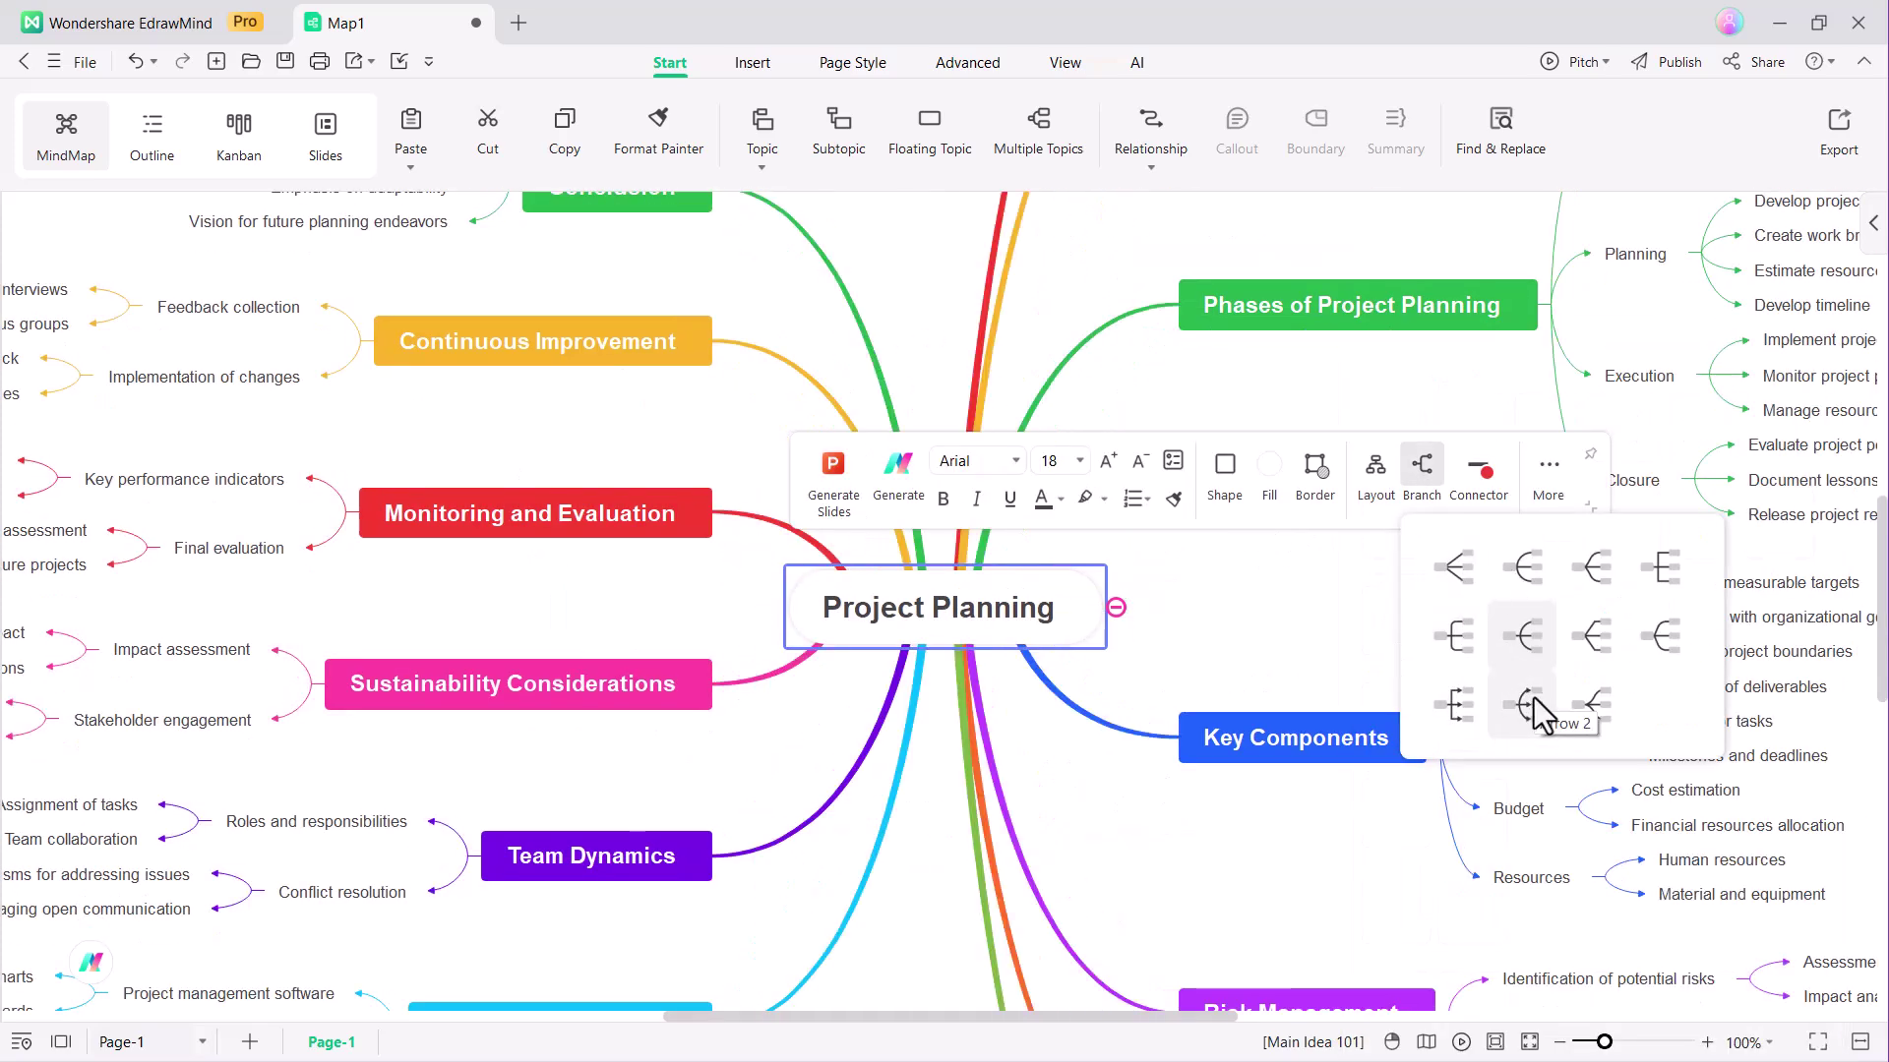
left_click(1601, 642)
left_click(1478, 473)
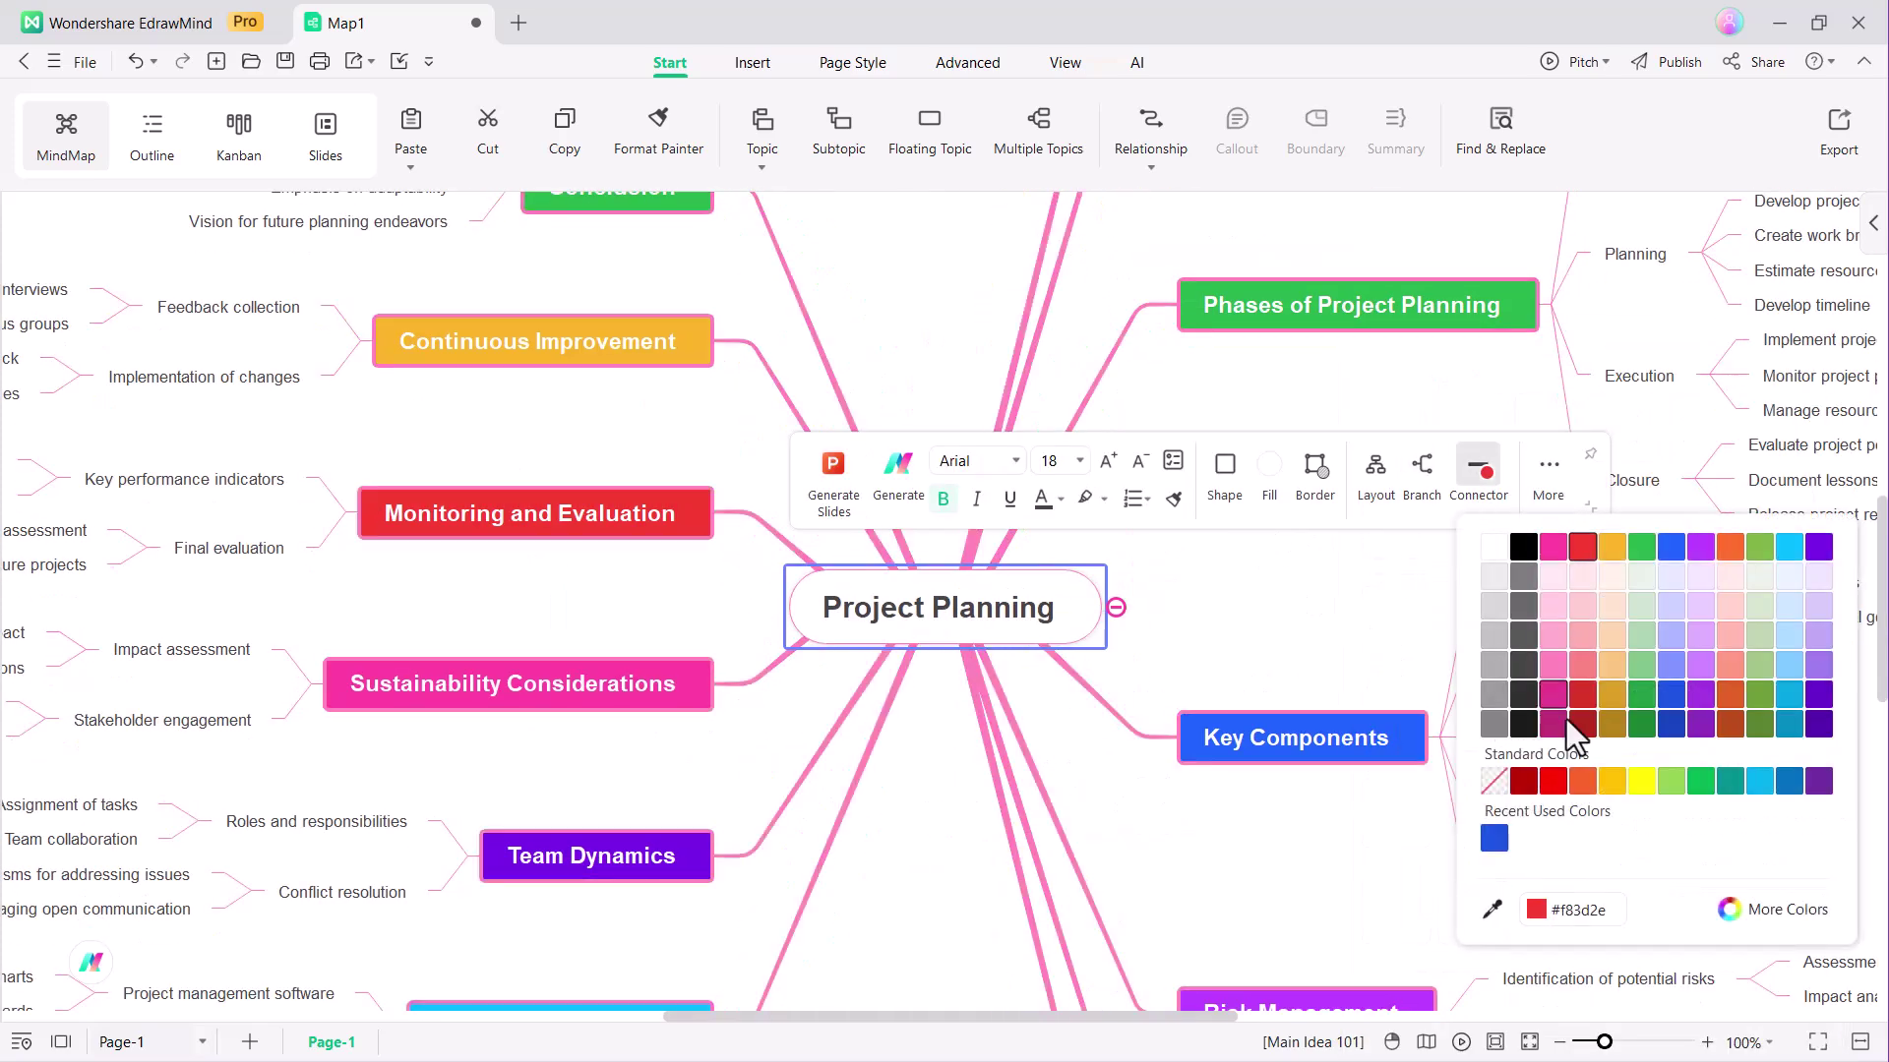
left_click(1365, 654)
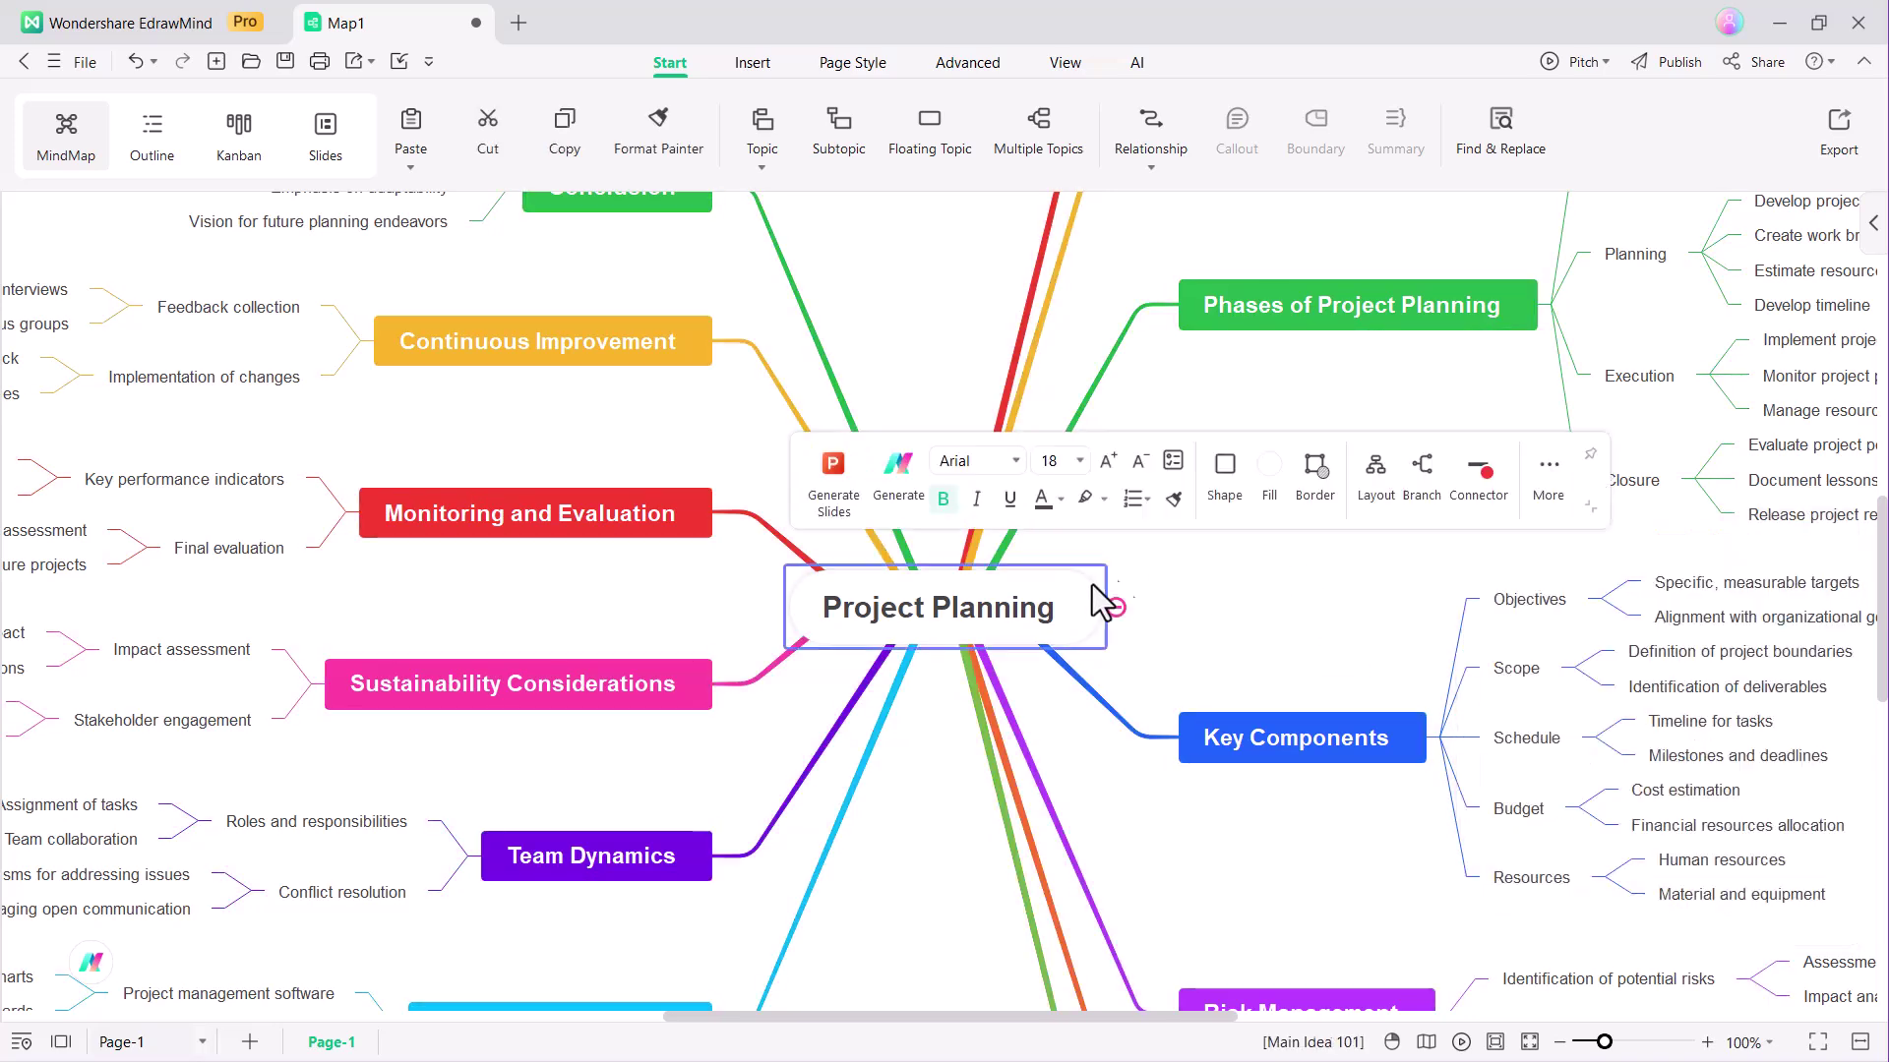
left_click(1549, 473)
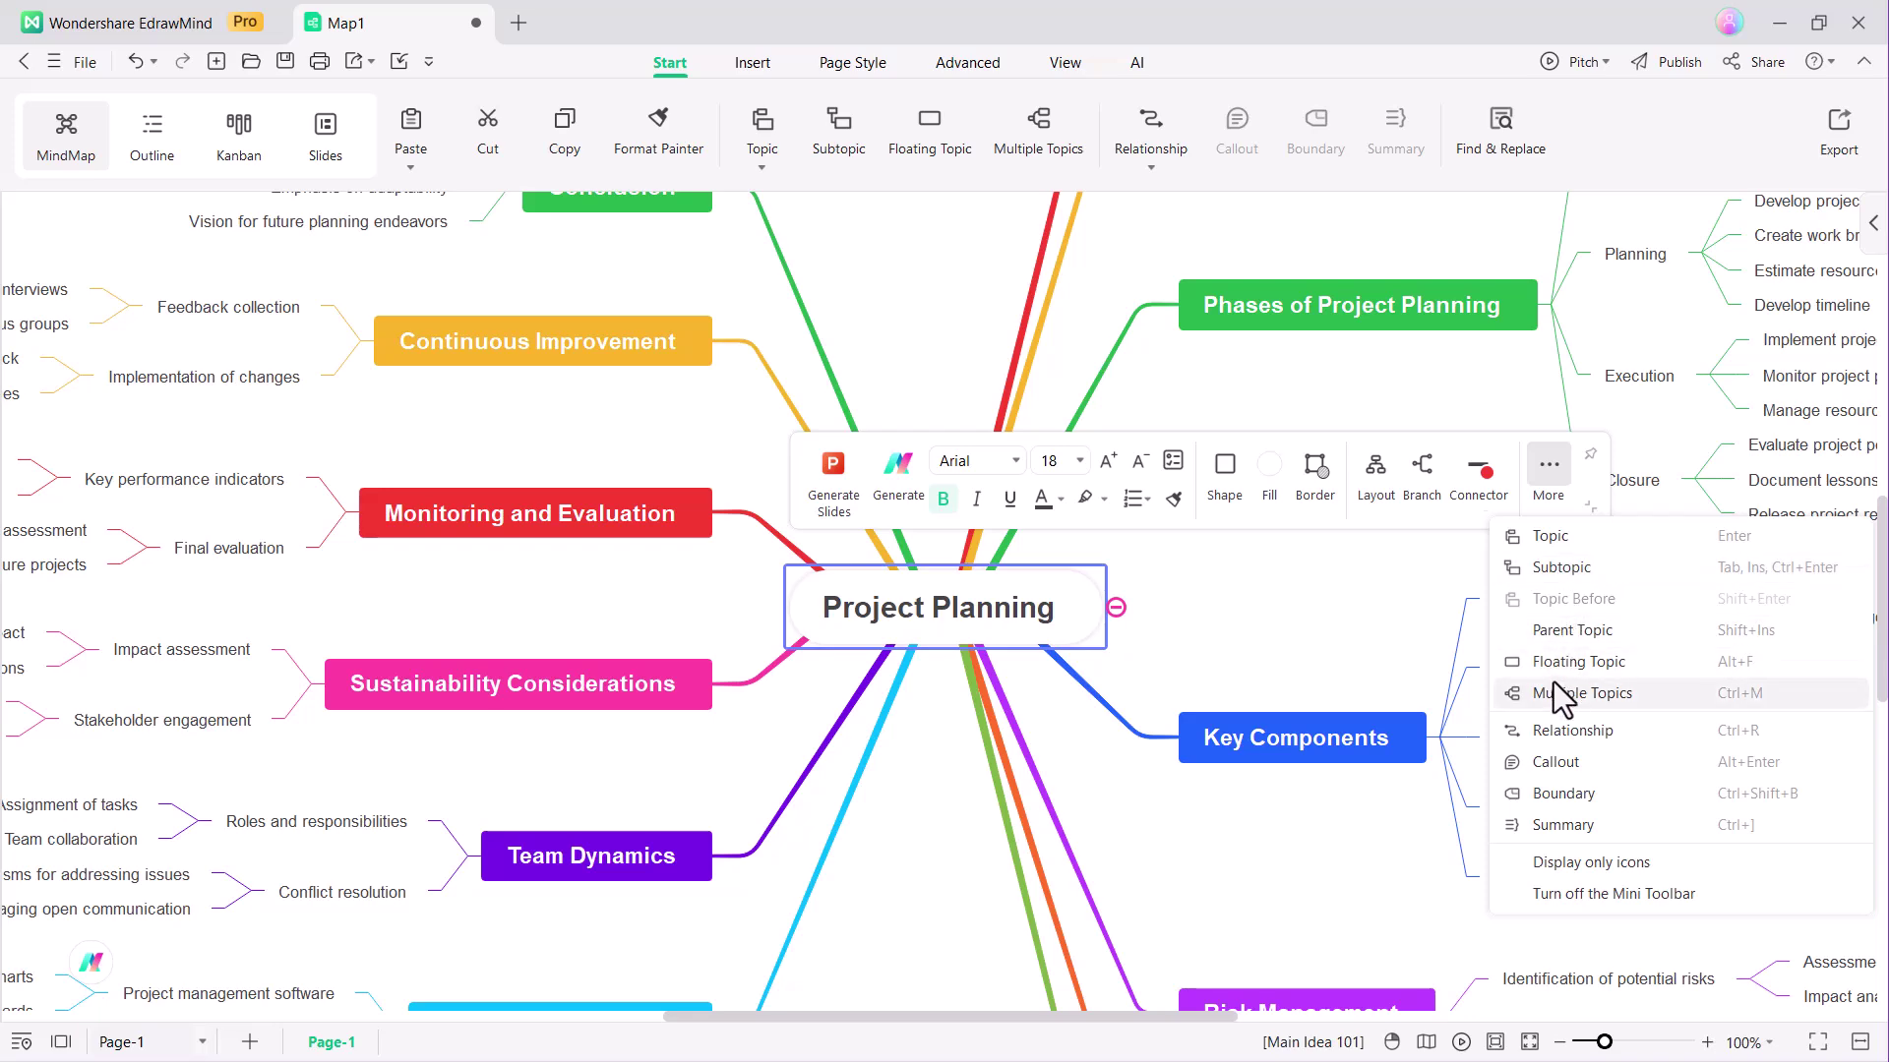
left_click(1882, 257)
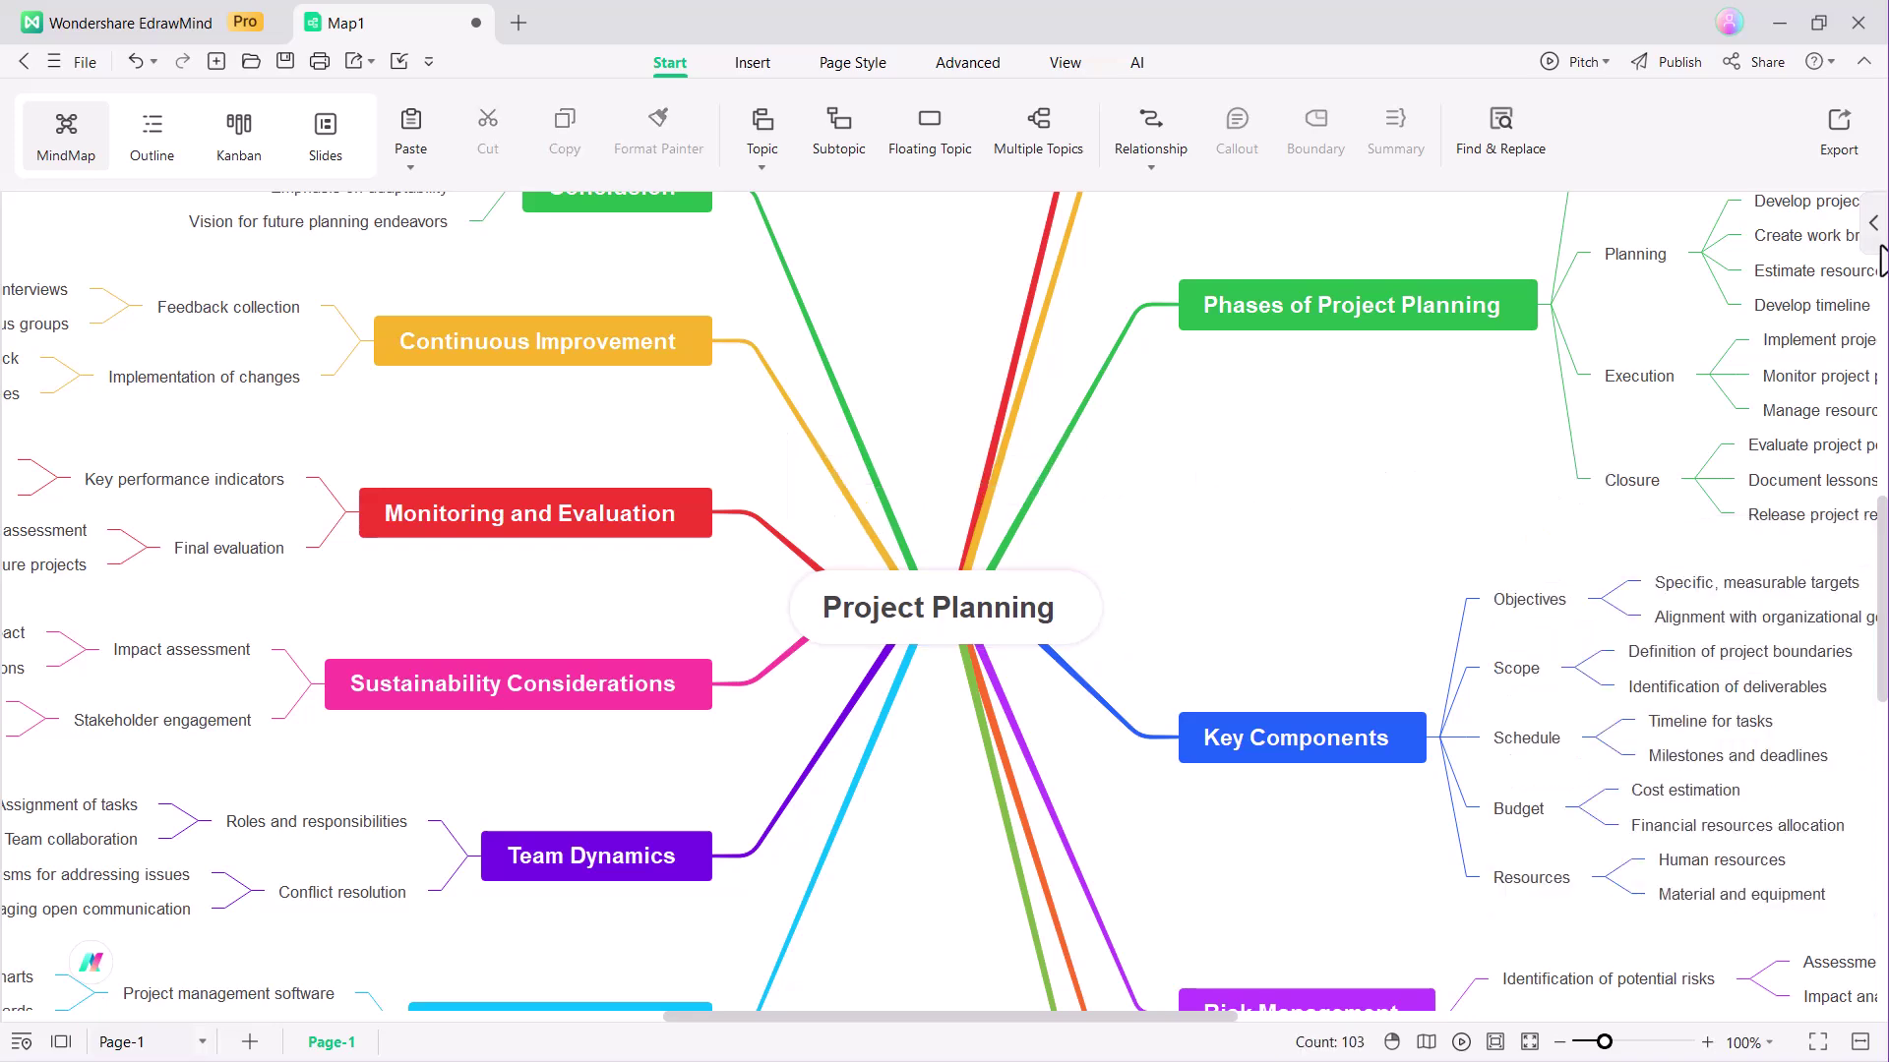
left_click(1872, 223)
scroll(1681, 844, "down", 2)
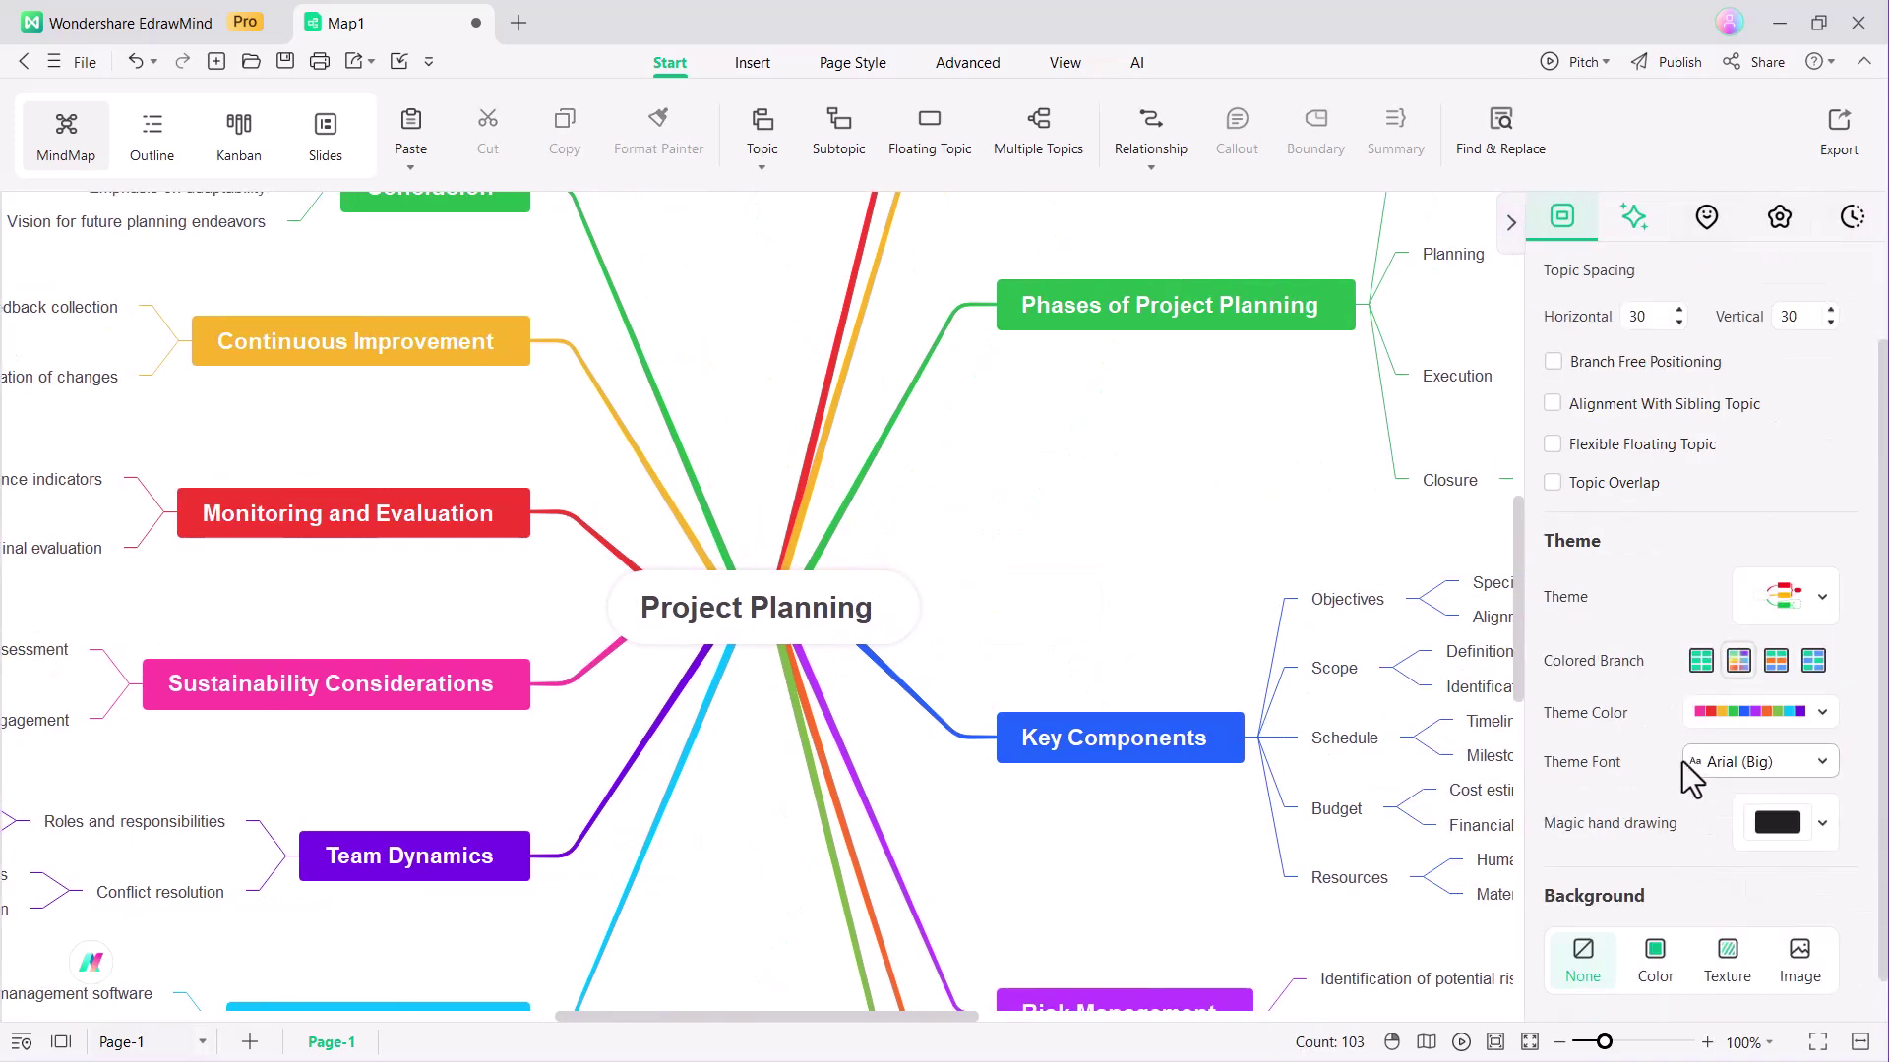
scroll(1600, 734, "down", 1)
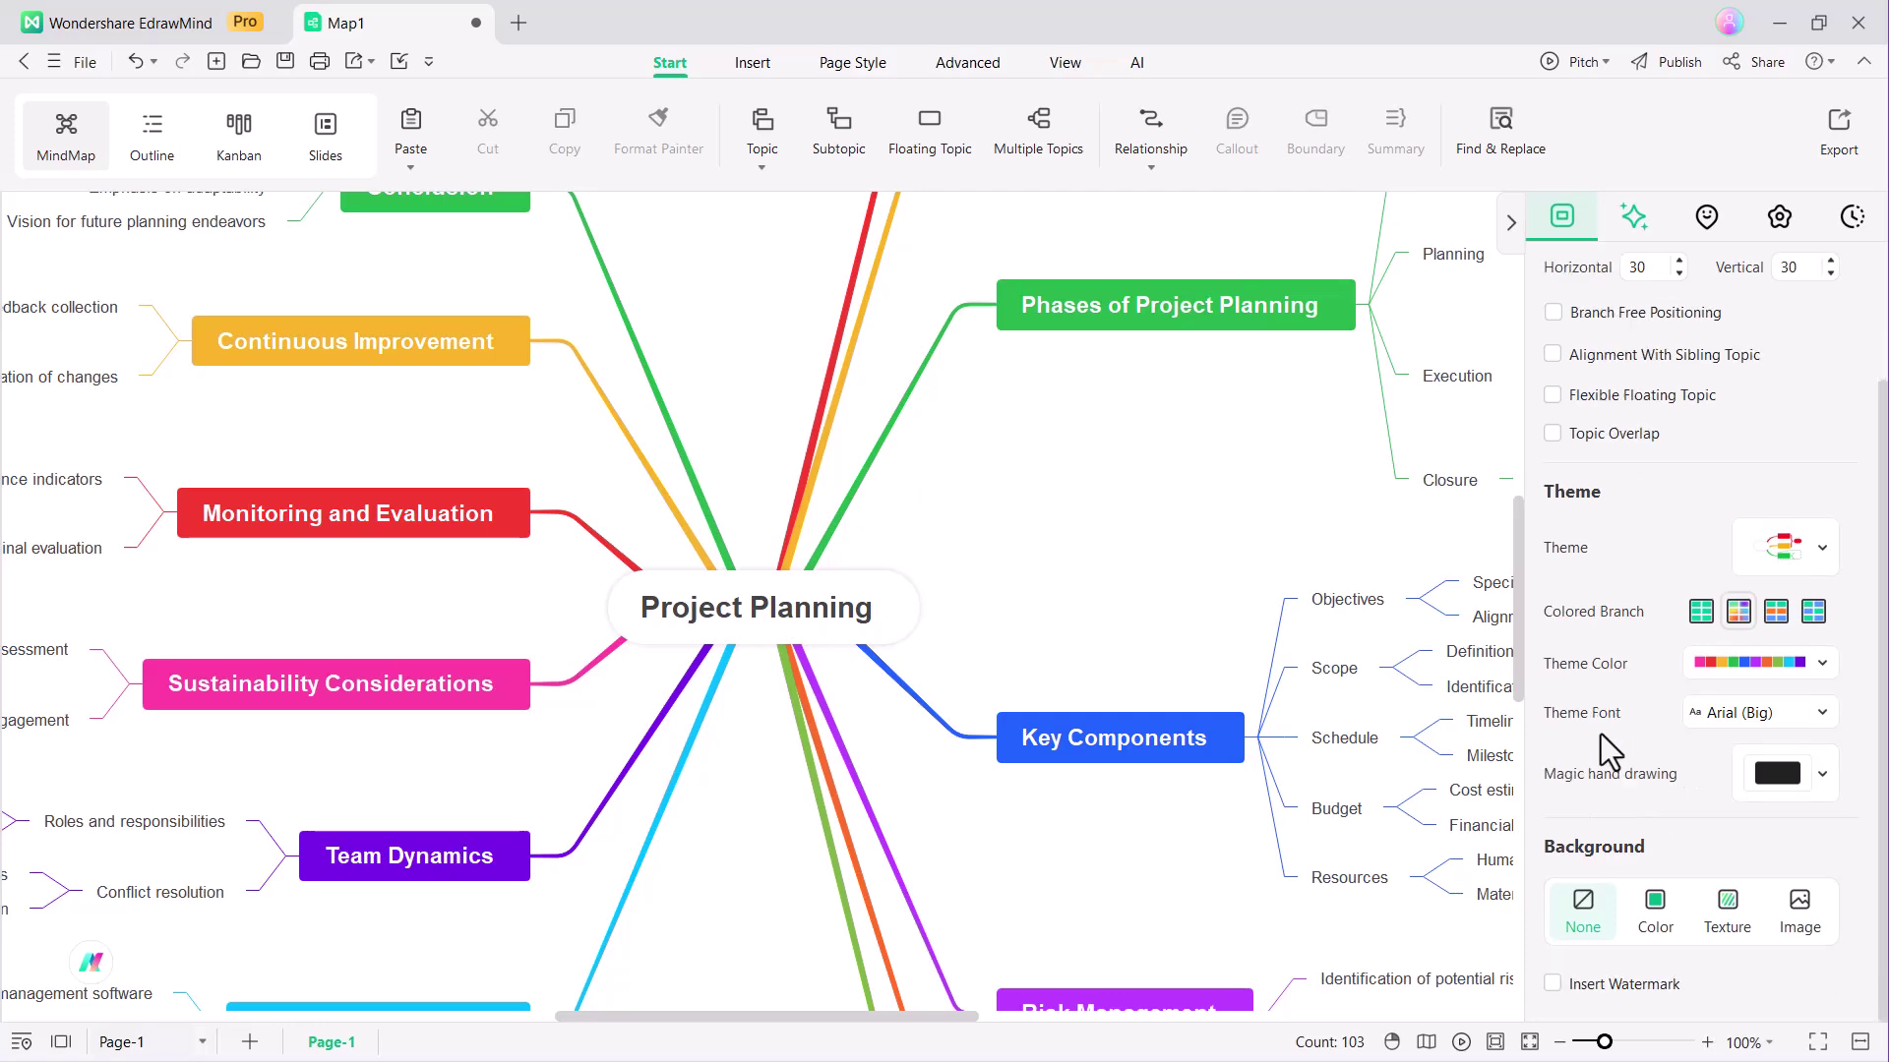
left_click(1793, 557)
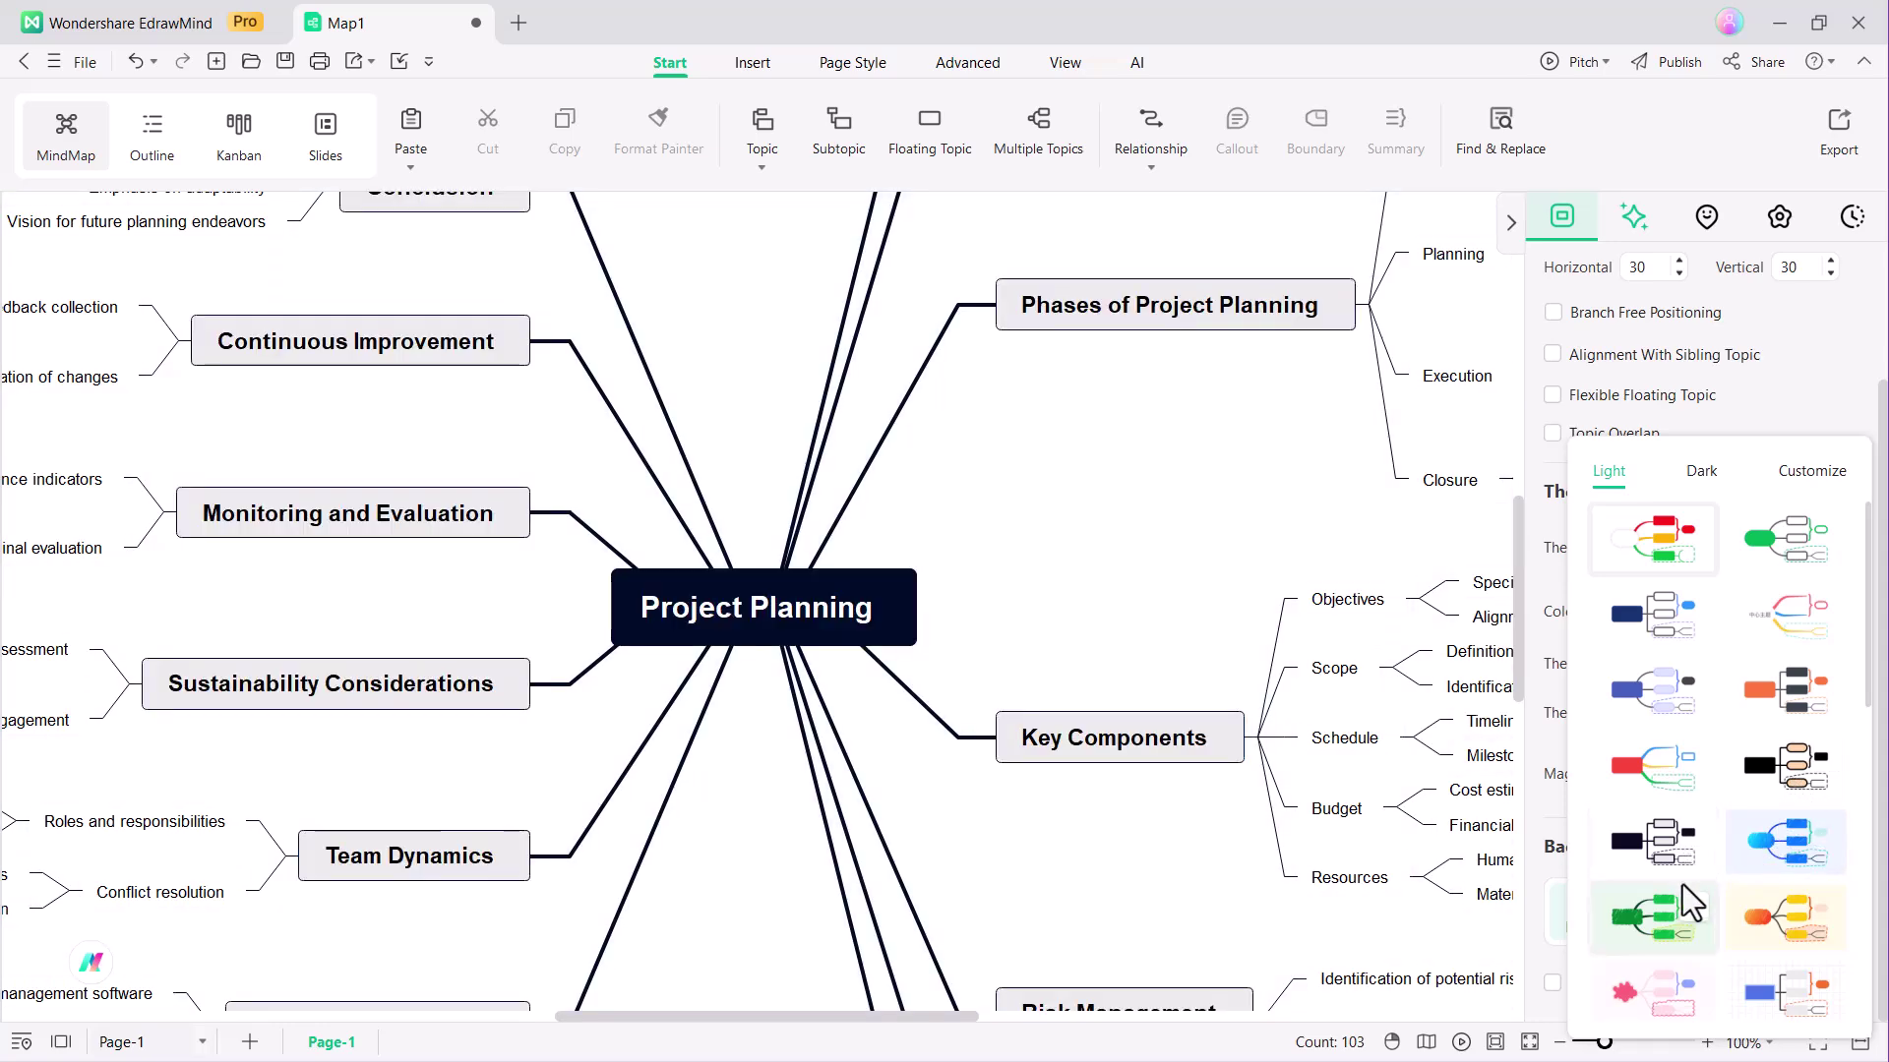
left_click(1166, 440)
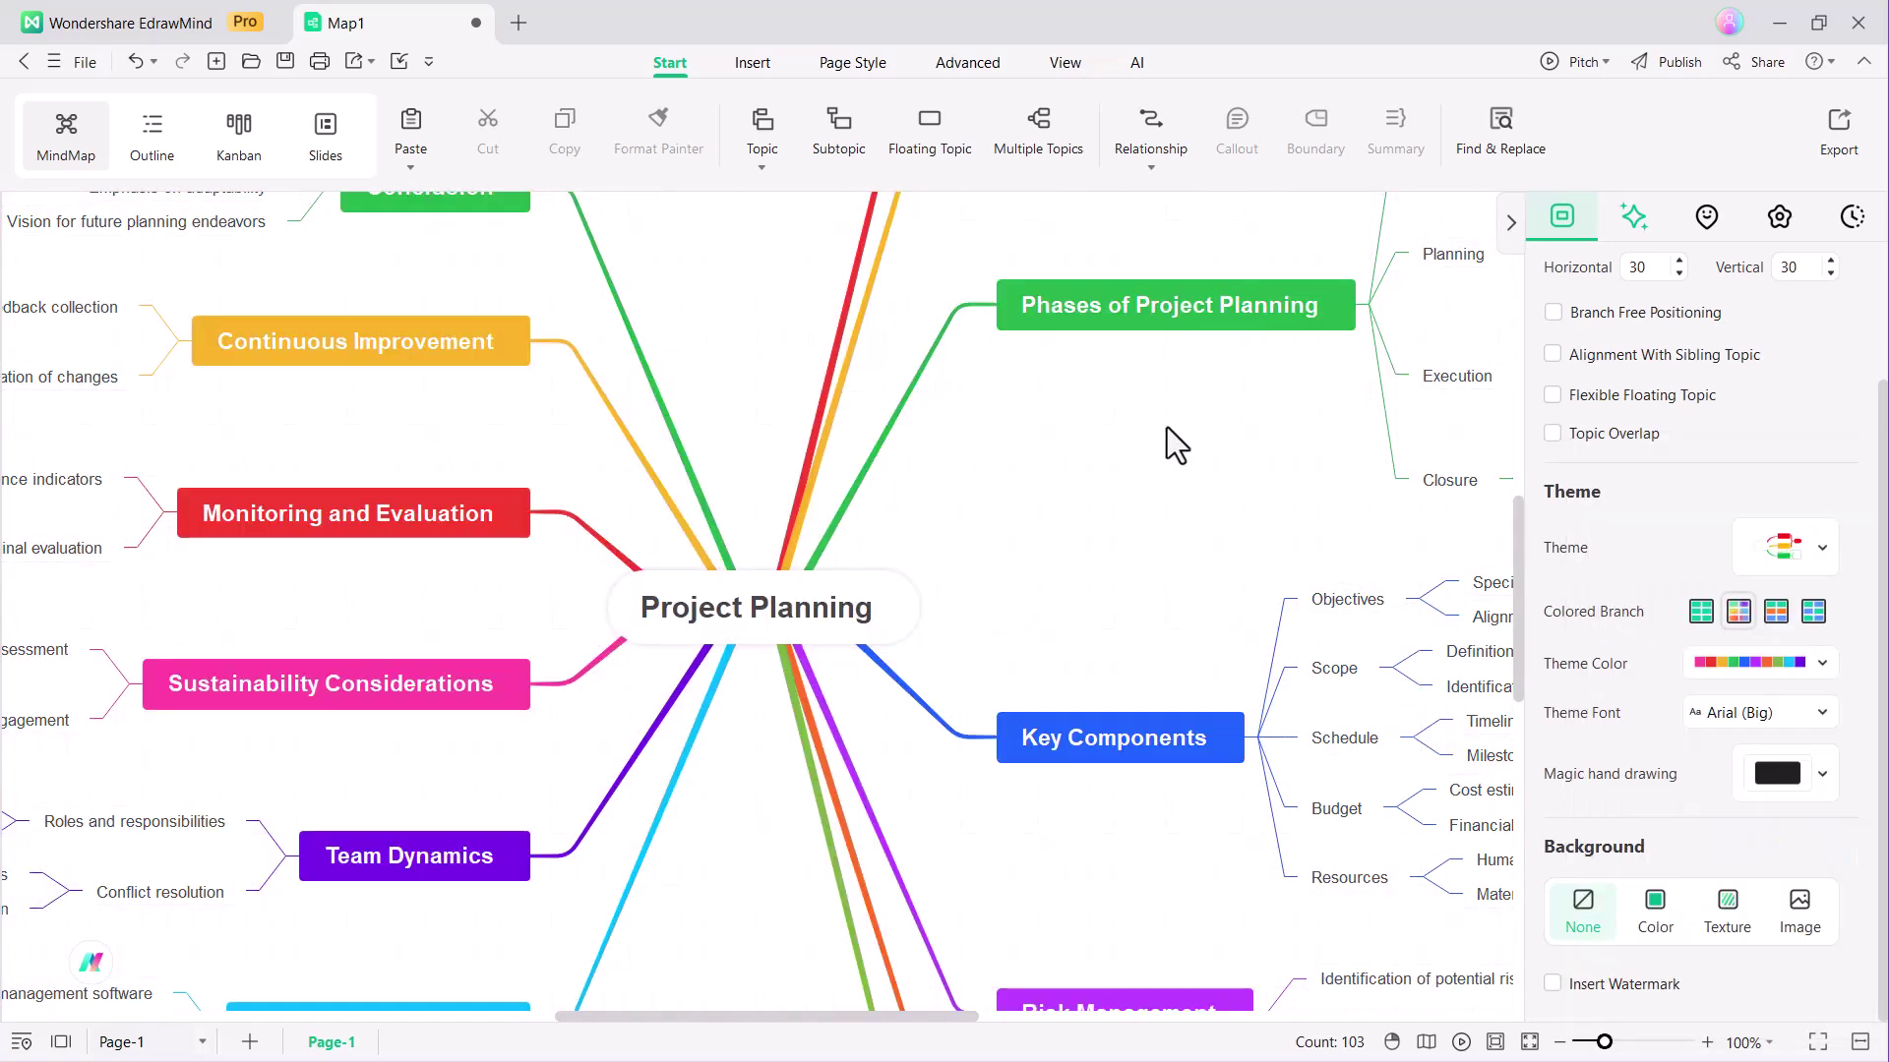
left_click(1517, 218)
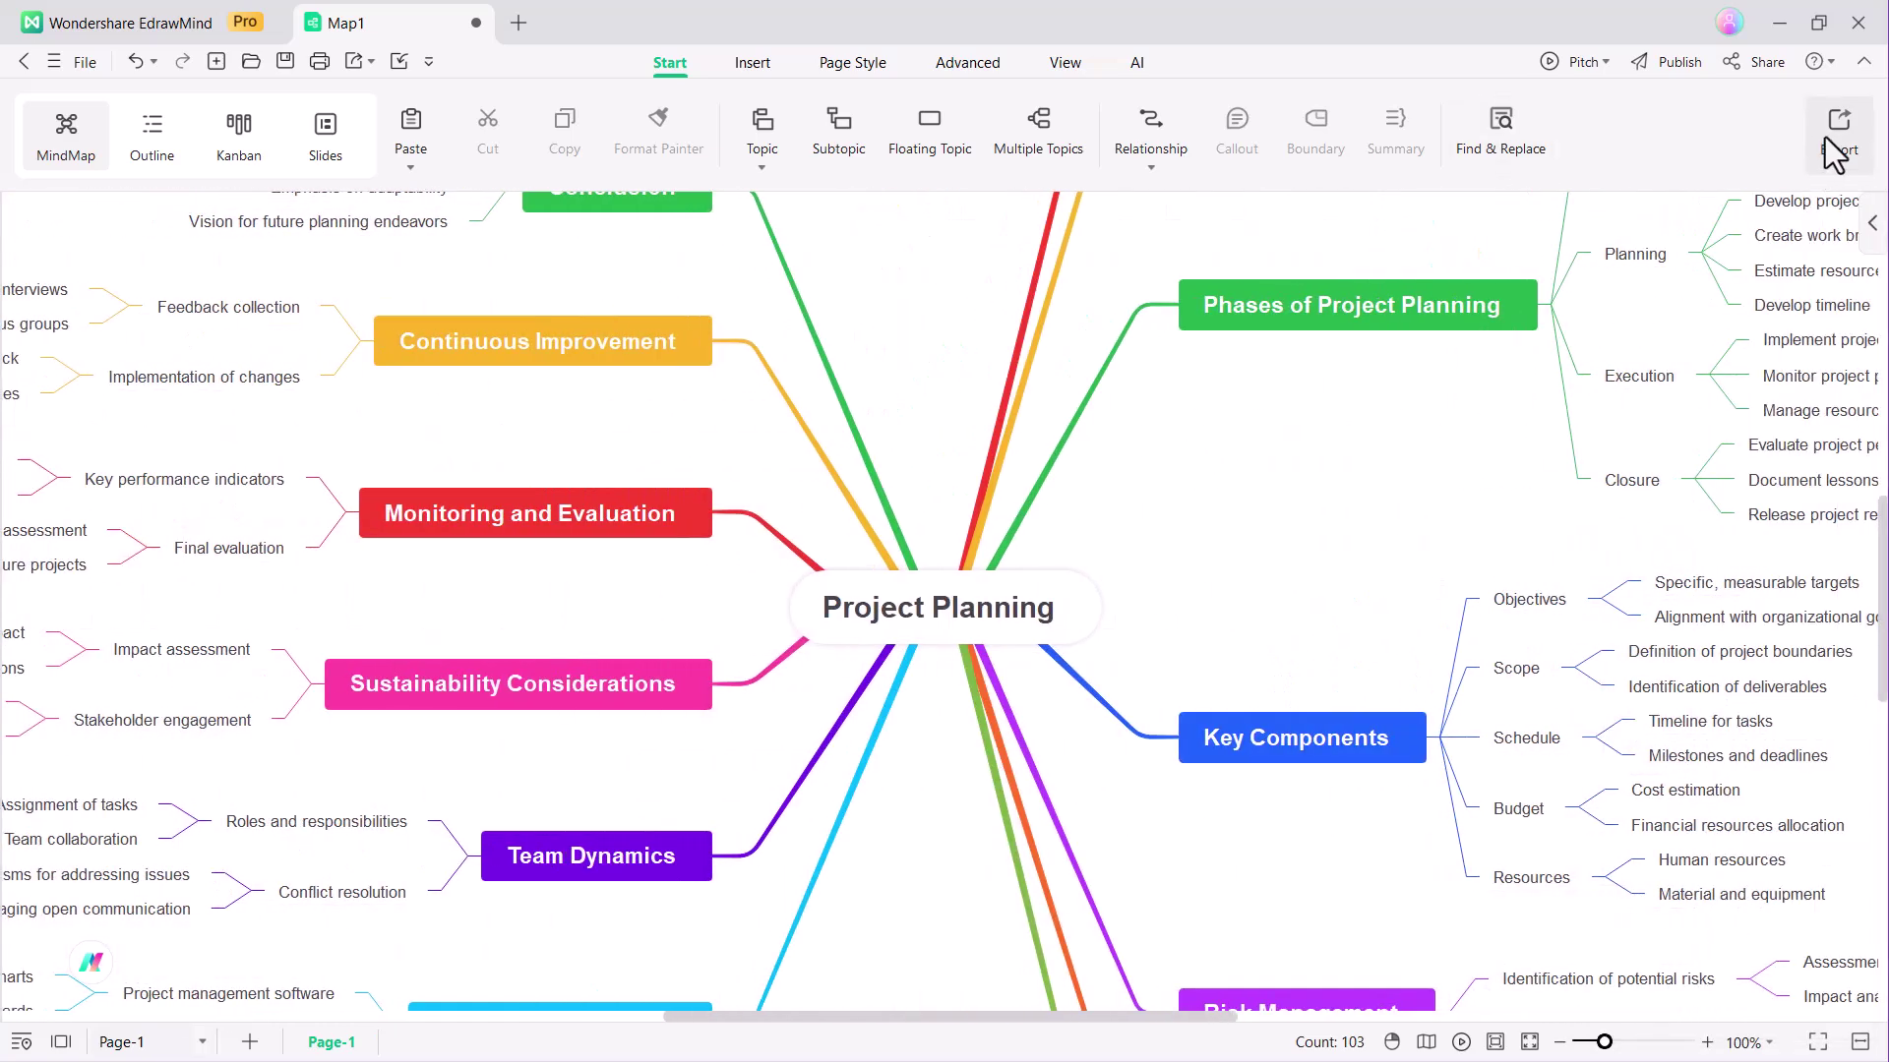
Step: Open Export and browse the PDF, Word, Excel and Slides formats
left_click(1833, 148)
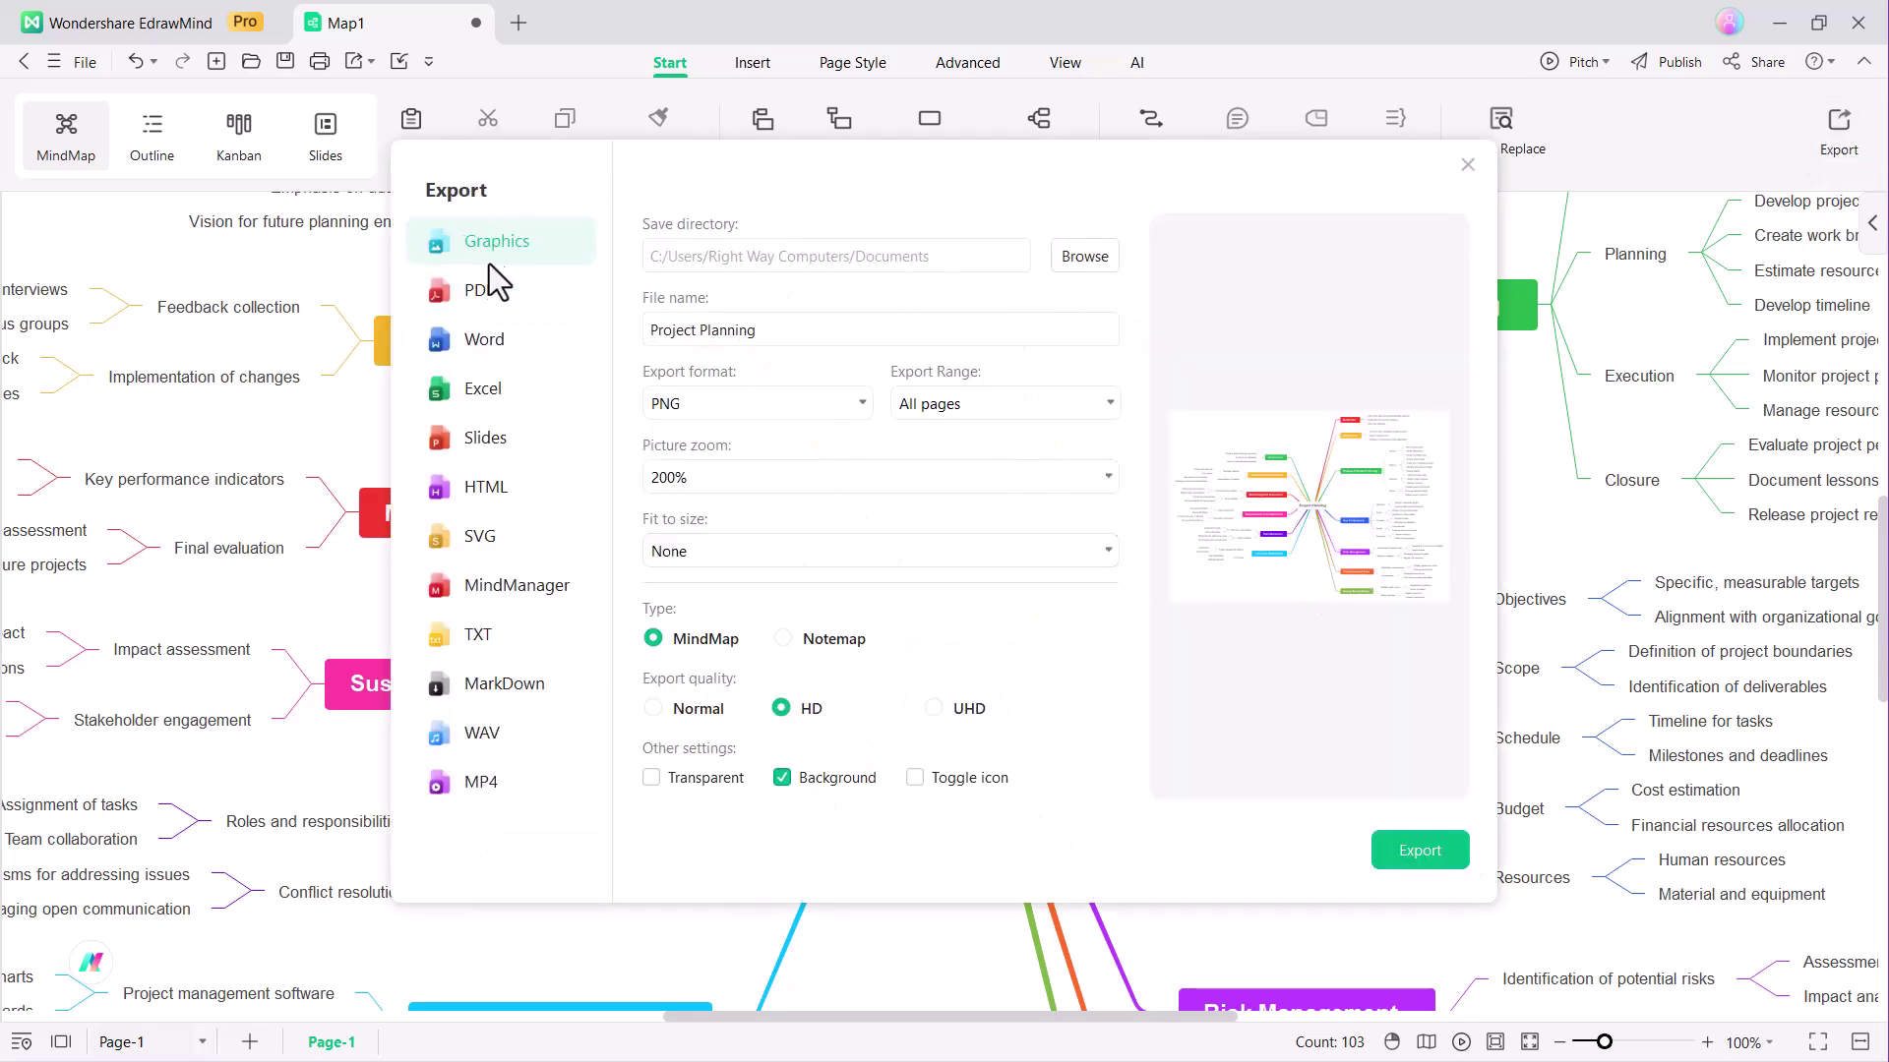
left_click(484, 295)
left_click(500, 348)
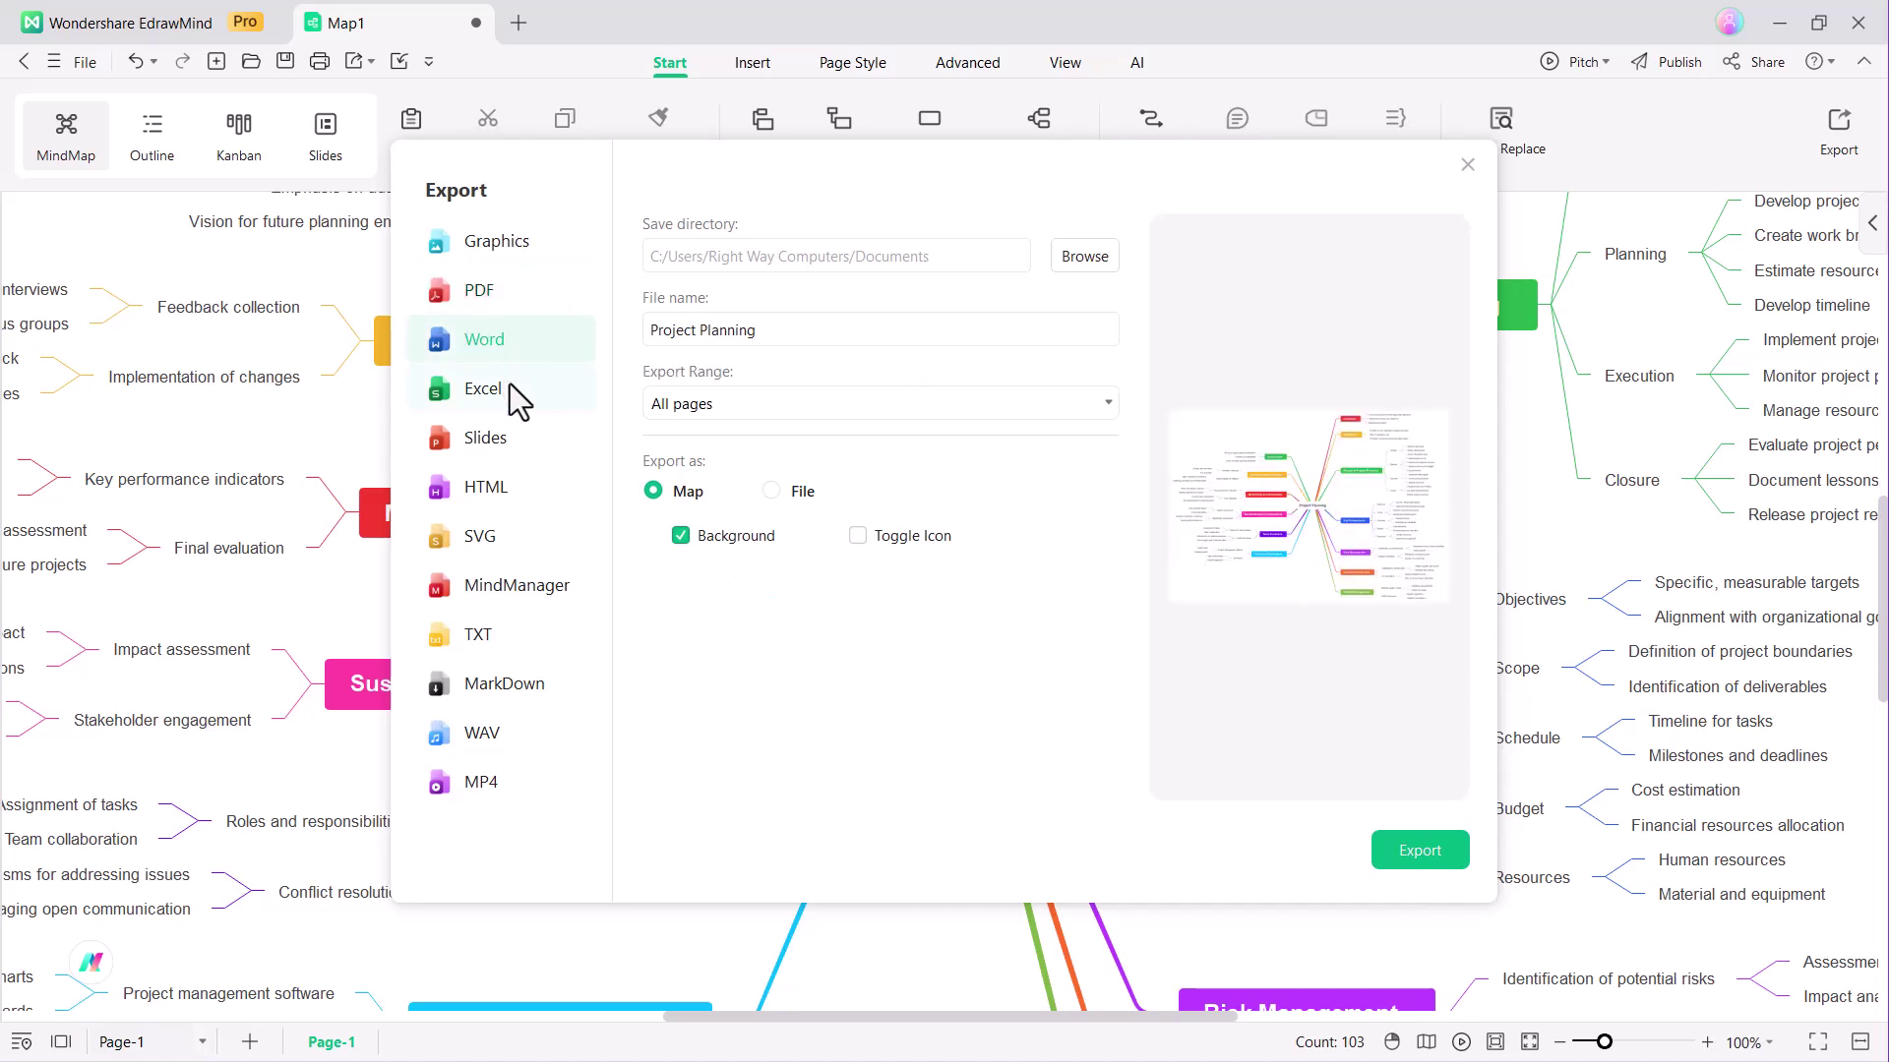
left_click(508, 386)
left_click(520, 447)
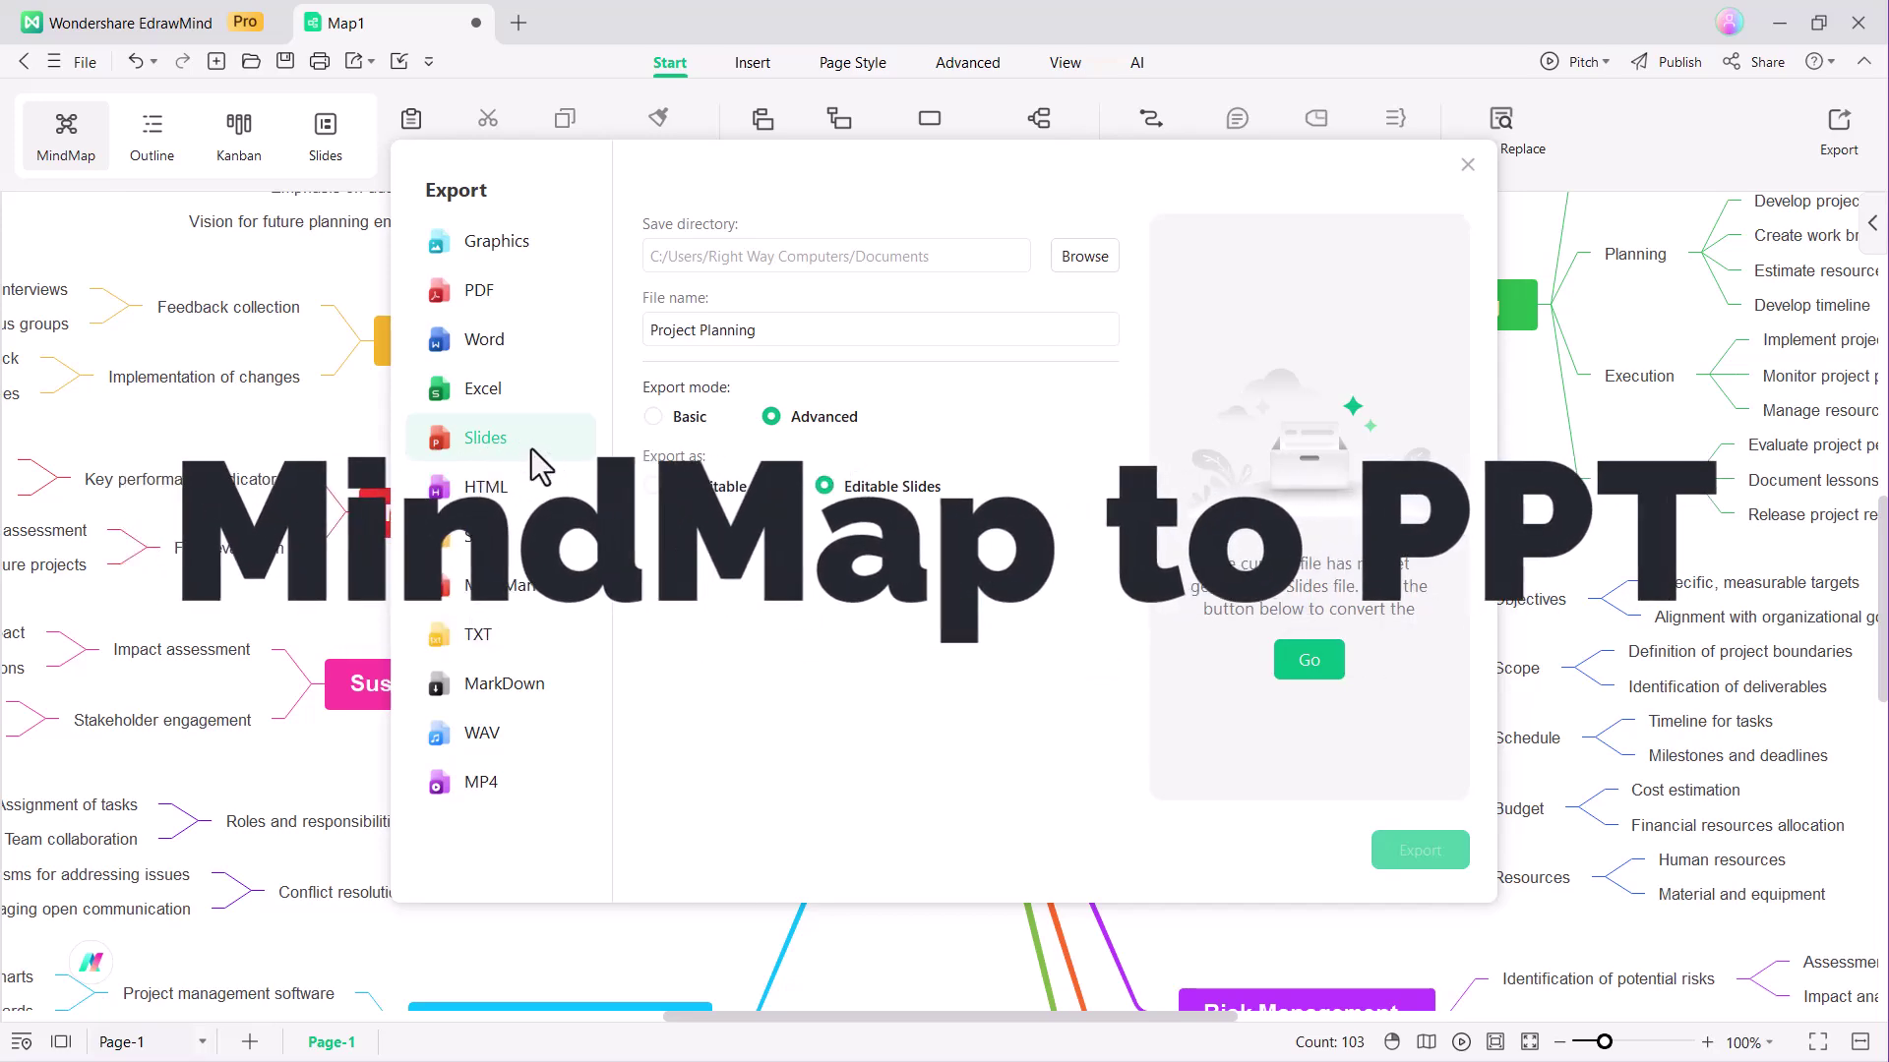
Step: Convert the map to slides with a dark template and generate the PPT
left_click(1320, 668)
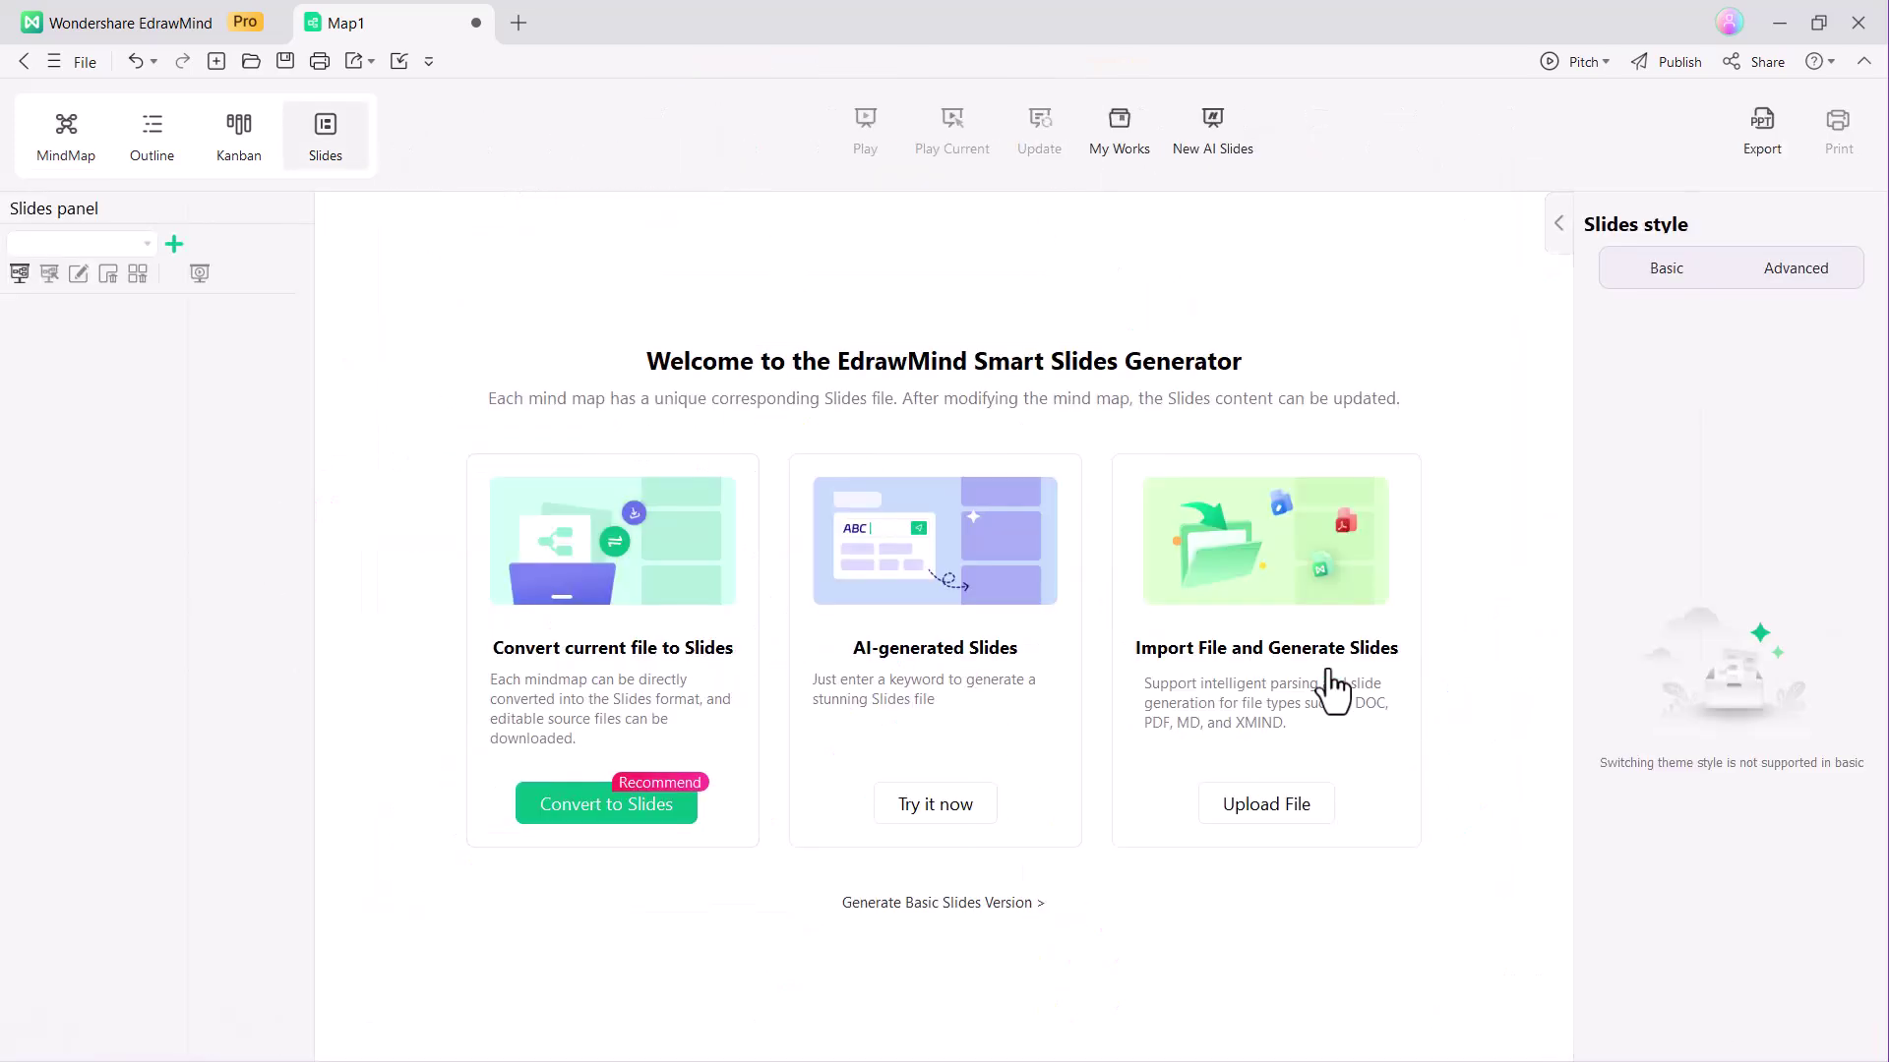
left_click(596, 815)
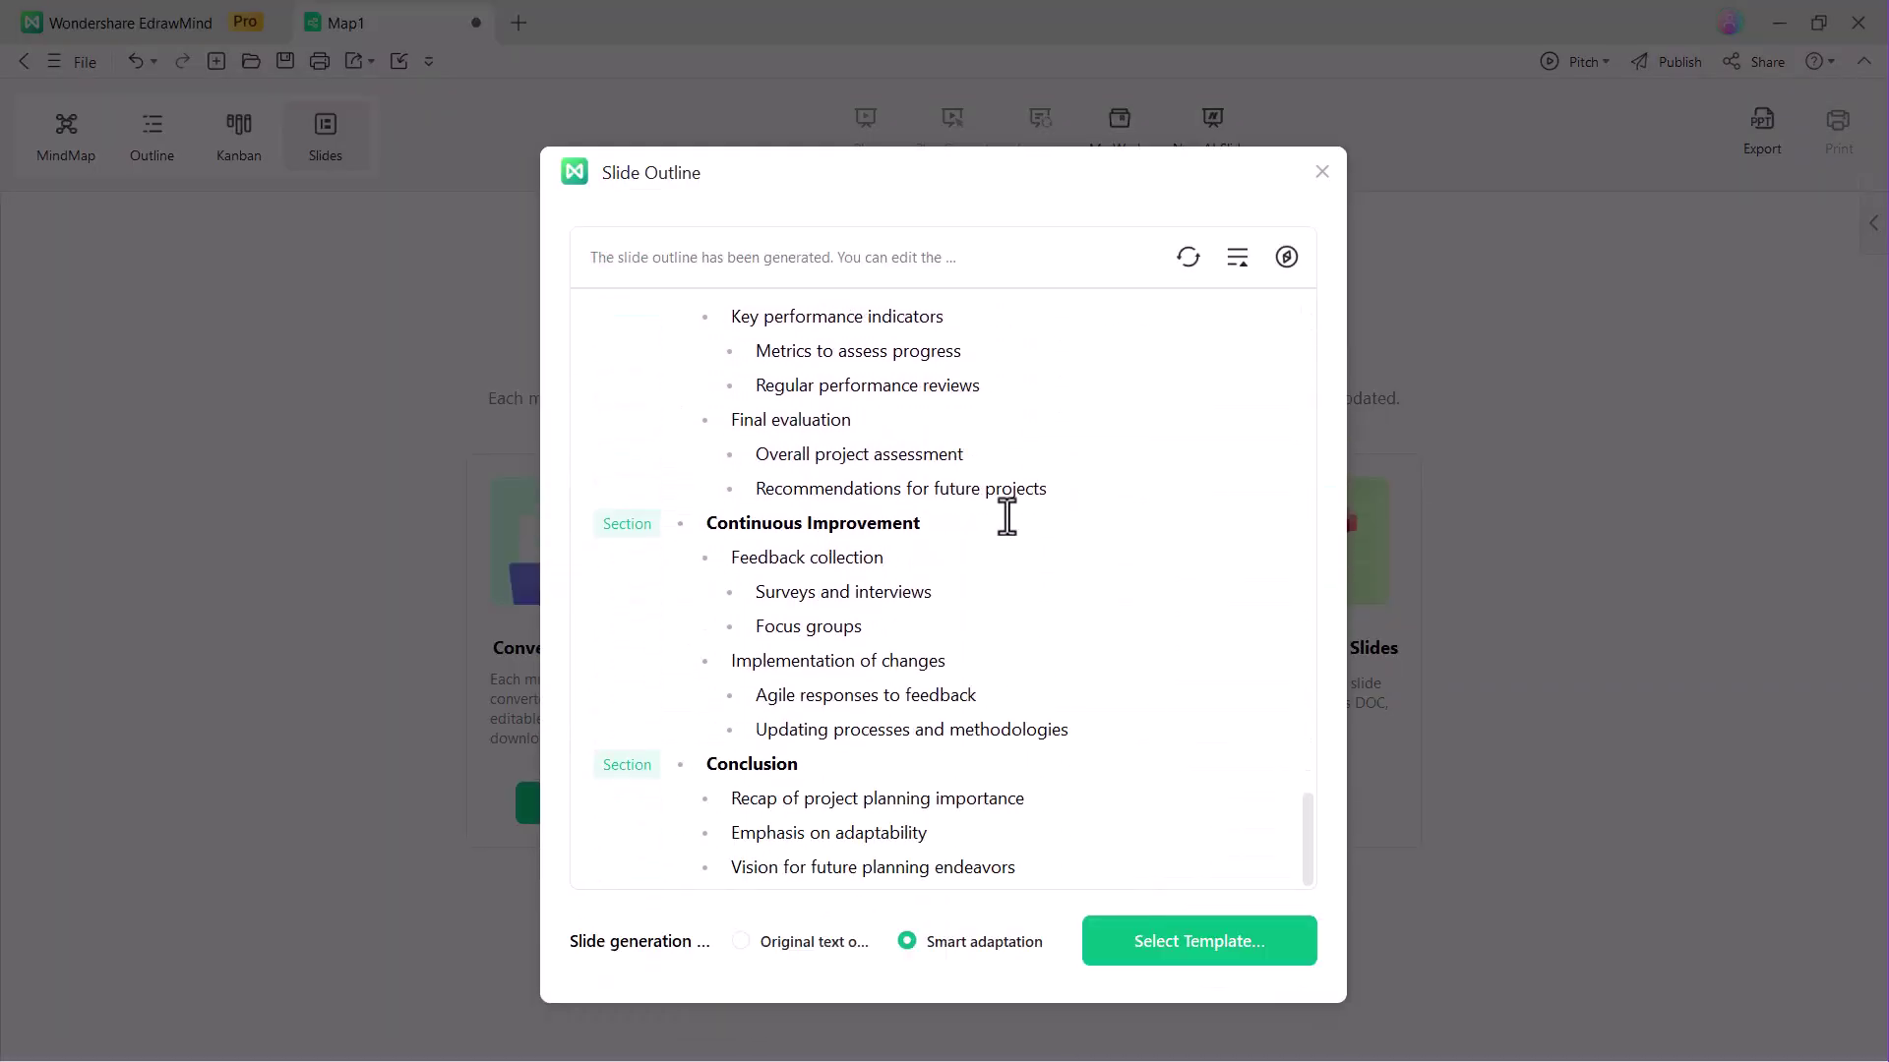
left_click(1160, 949)
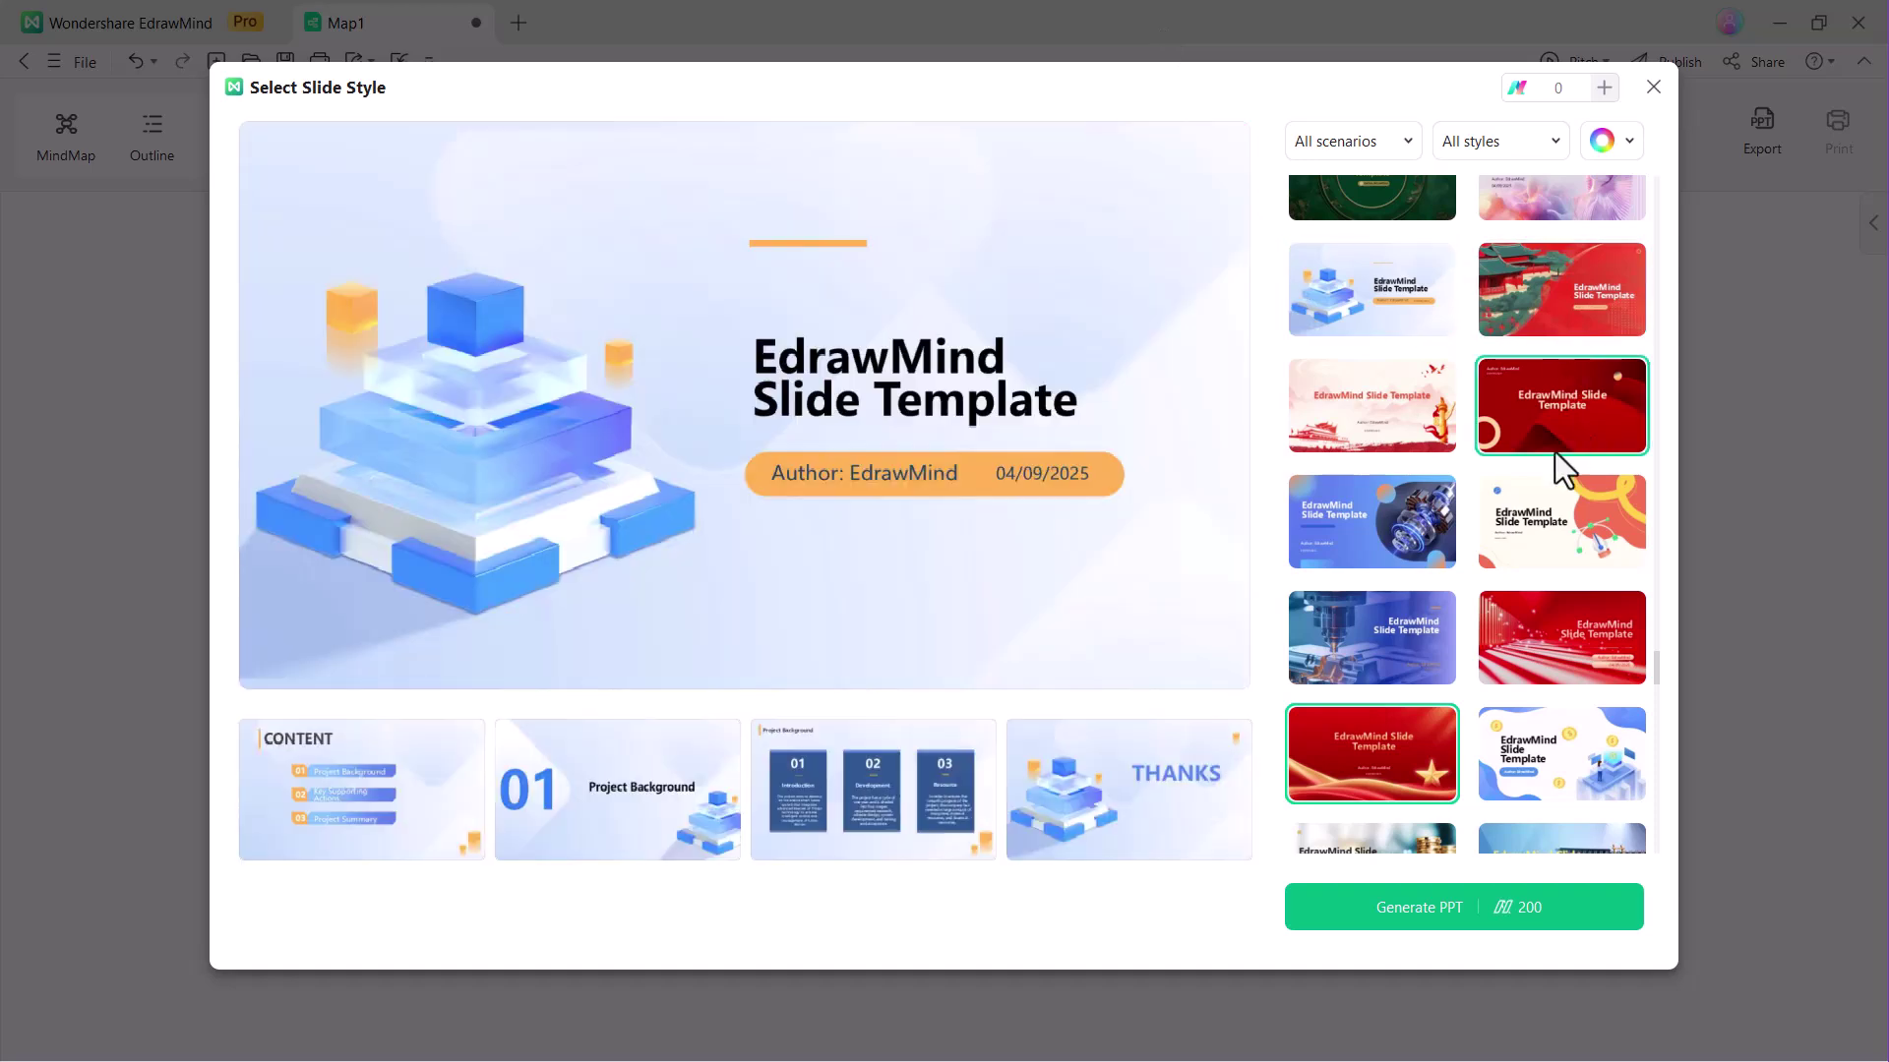
scroll(1480, 547, "down", 1)
scroll(1500, 656, "down", 1)
scroll(1503, 698, "down", 1)
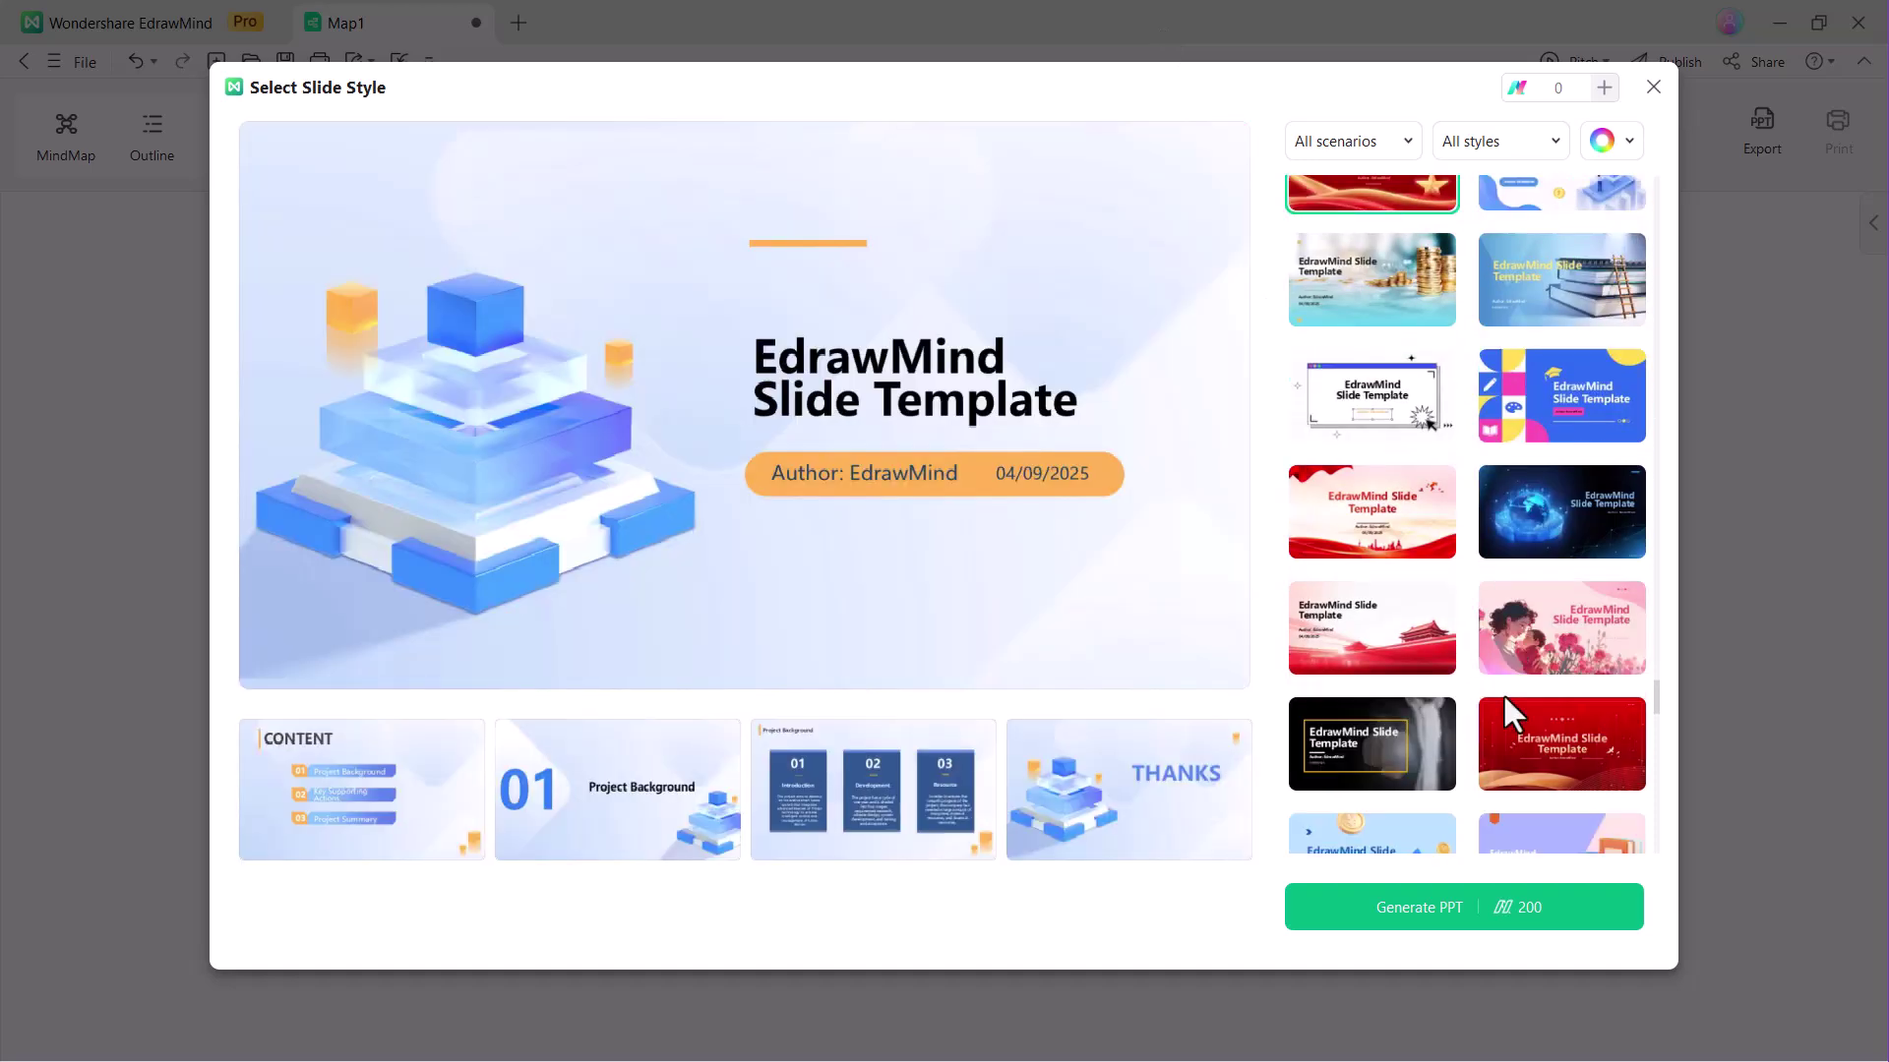
left_click(1500, 918)
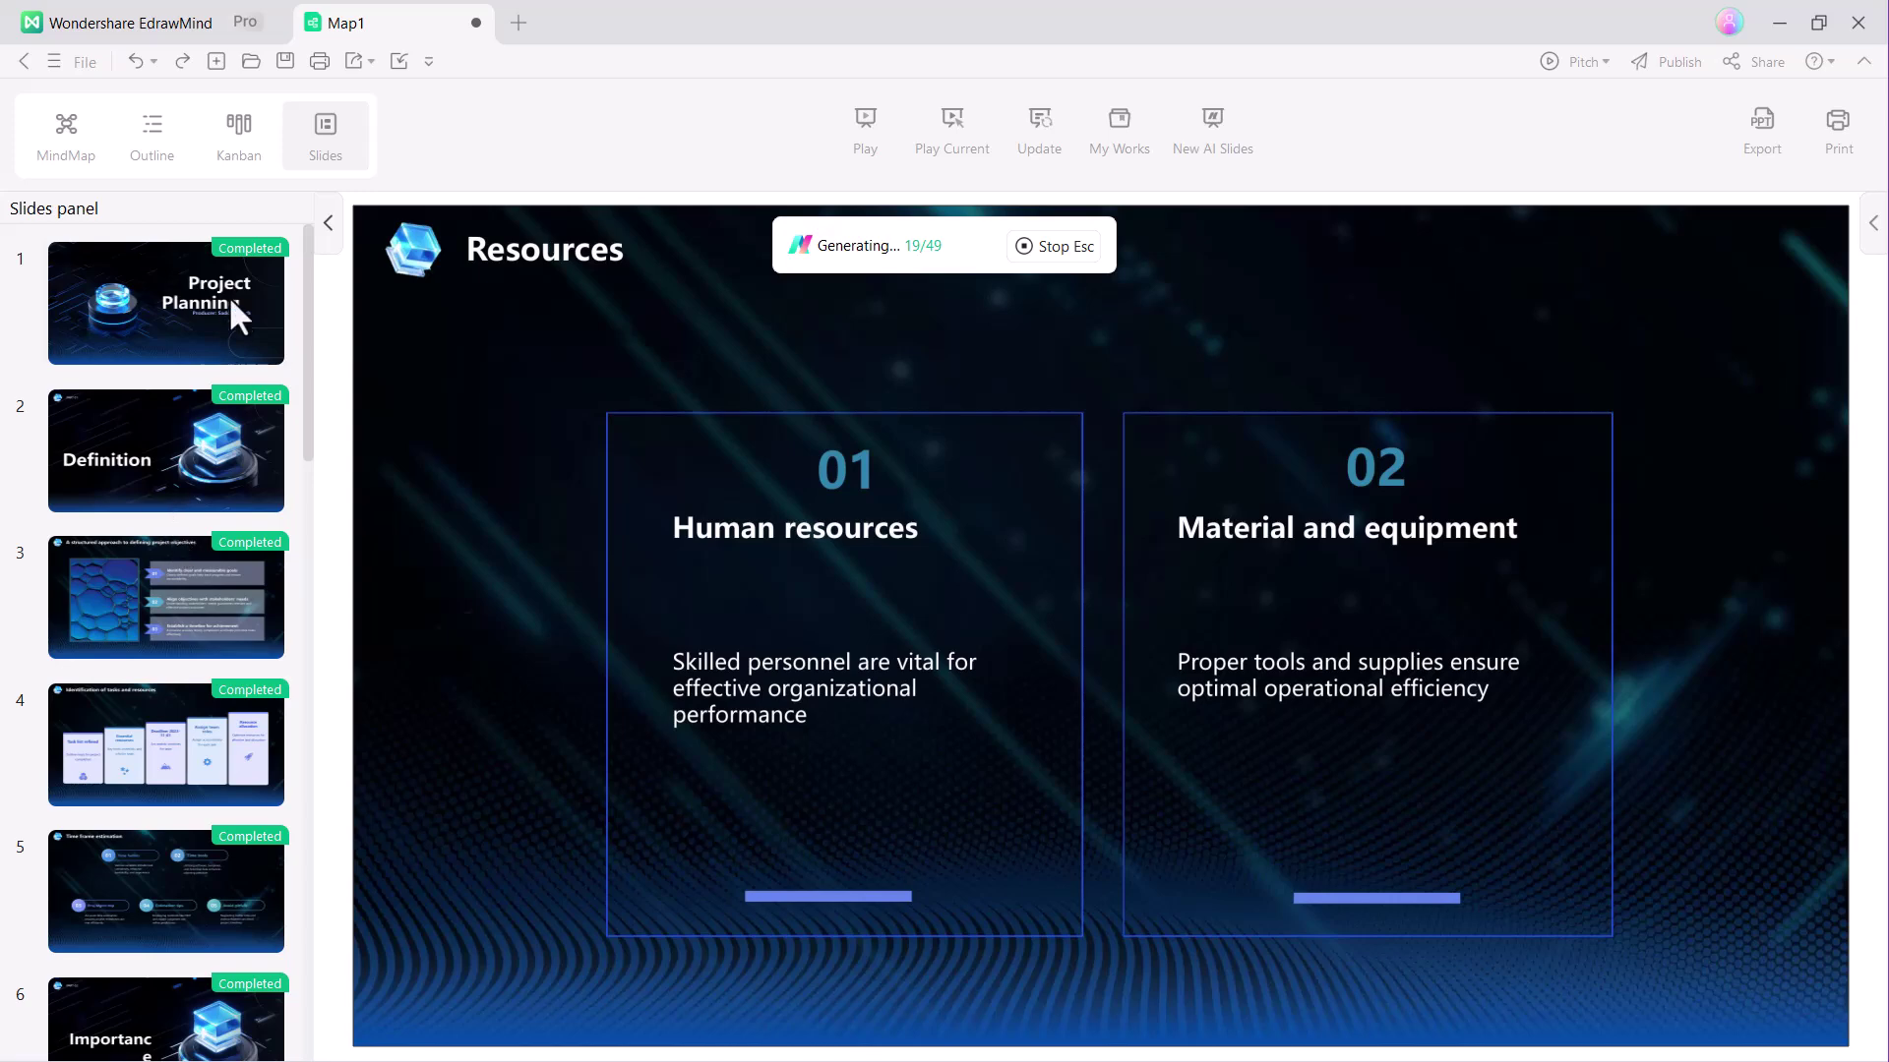
Step: Preview the title, Definition, objectives, tasks, Time frame, Importance and Initiation slides
left_click(229, 294)
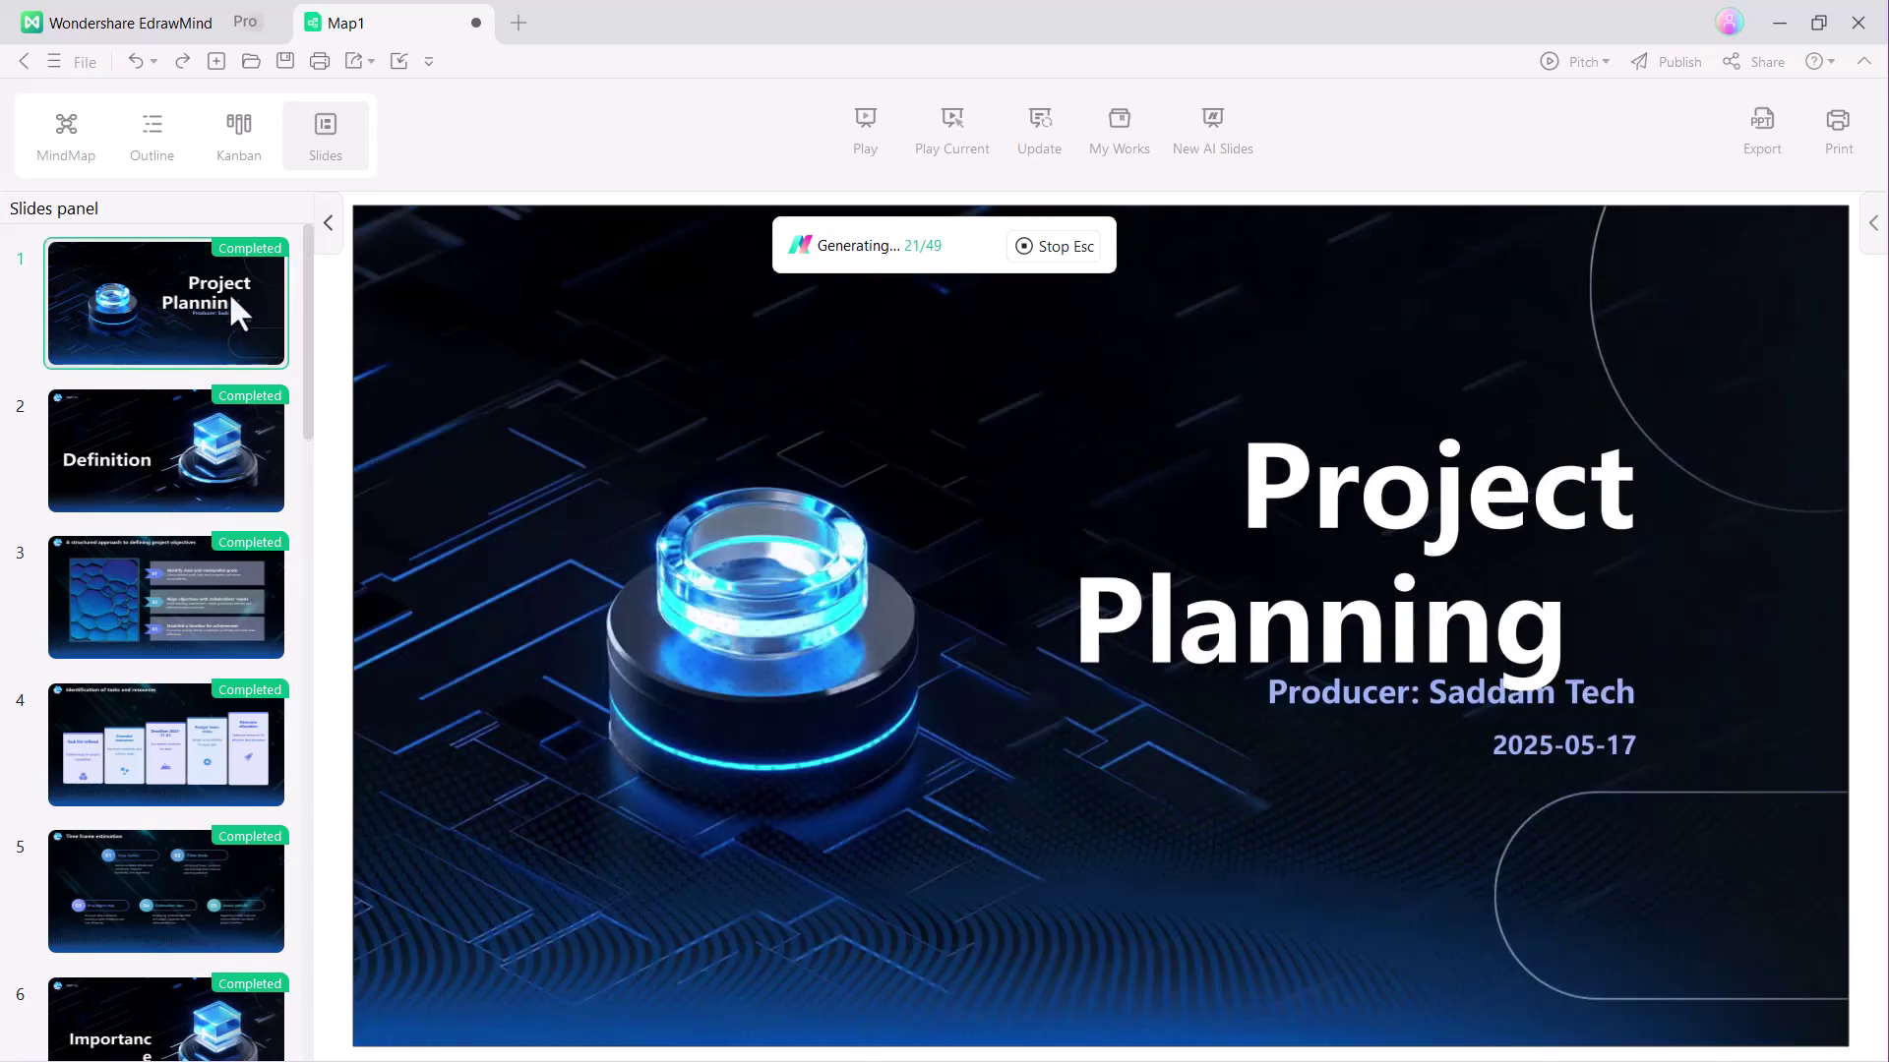
left_click(130, 465)
left_click(152, 573)
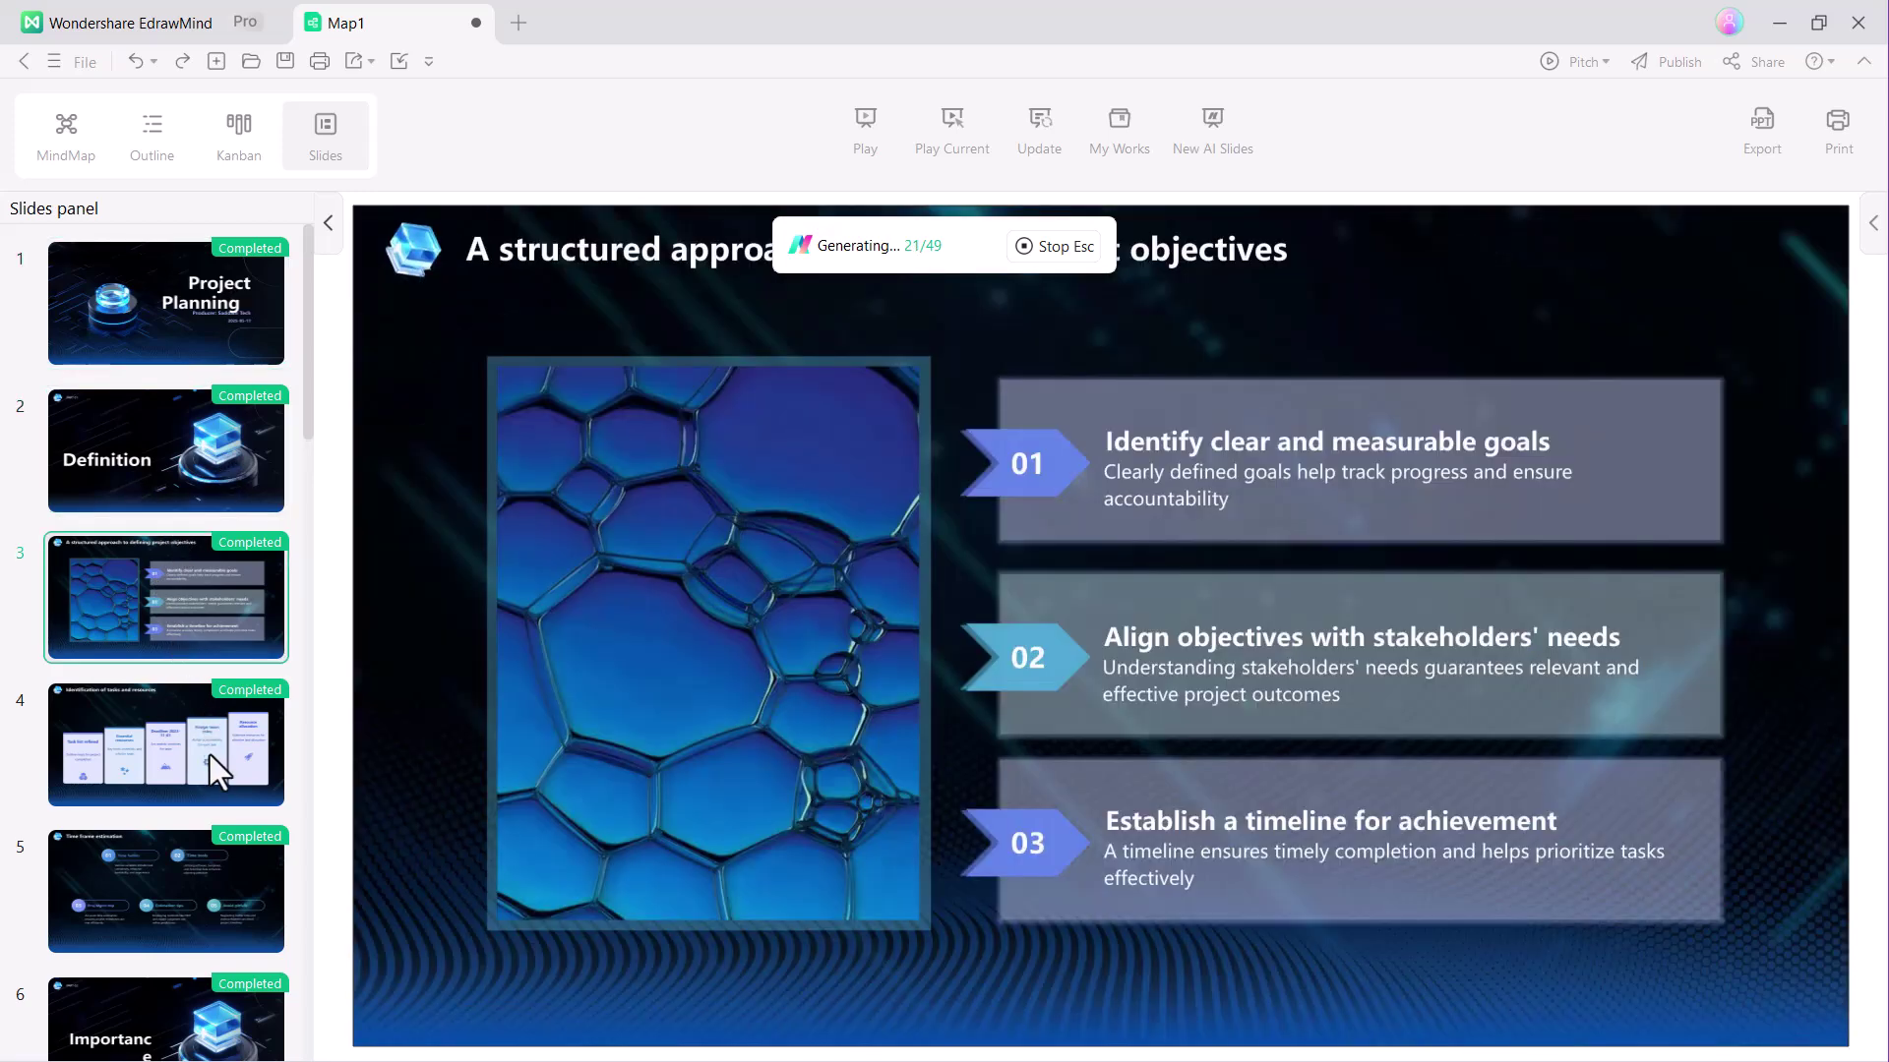
left_click(209, 754)
left_click(183, 883)
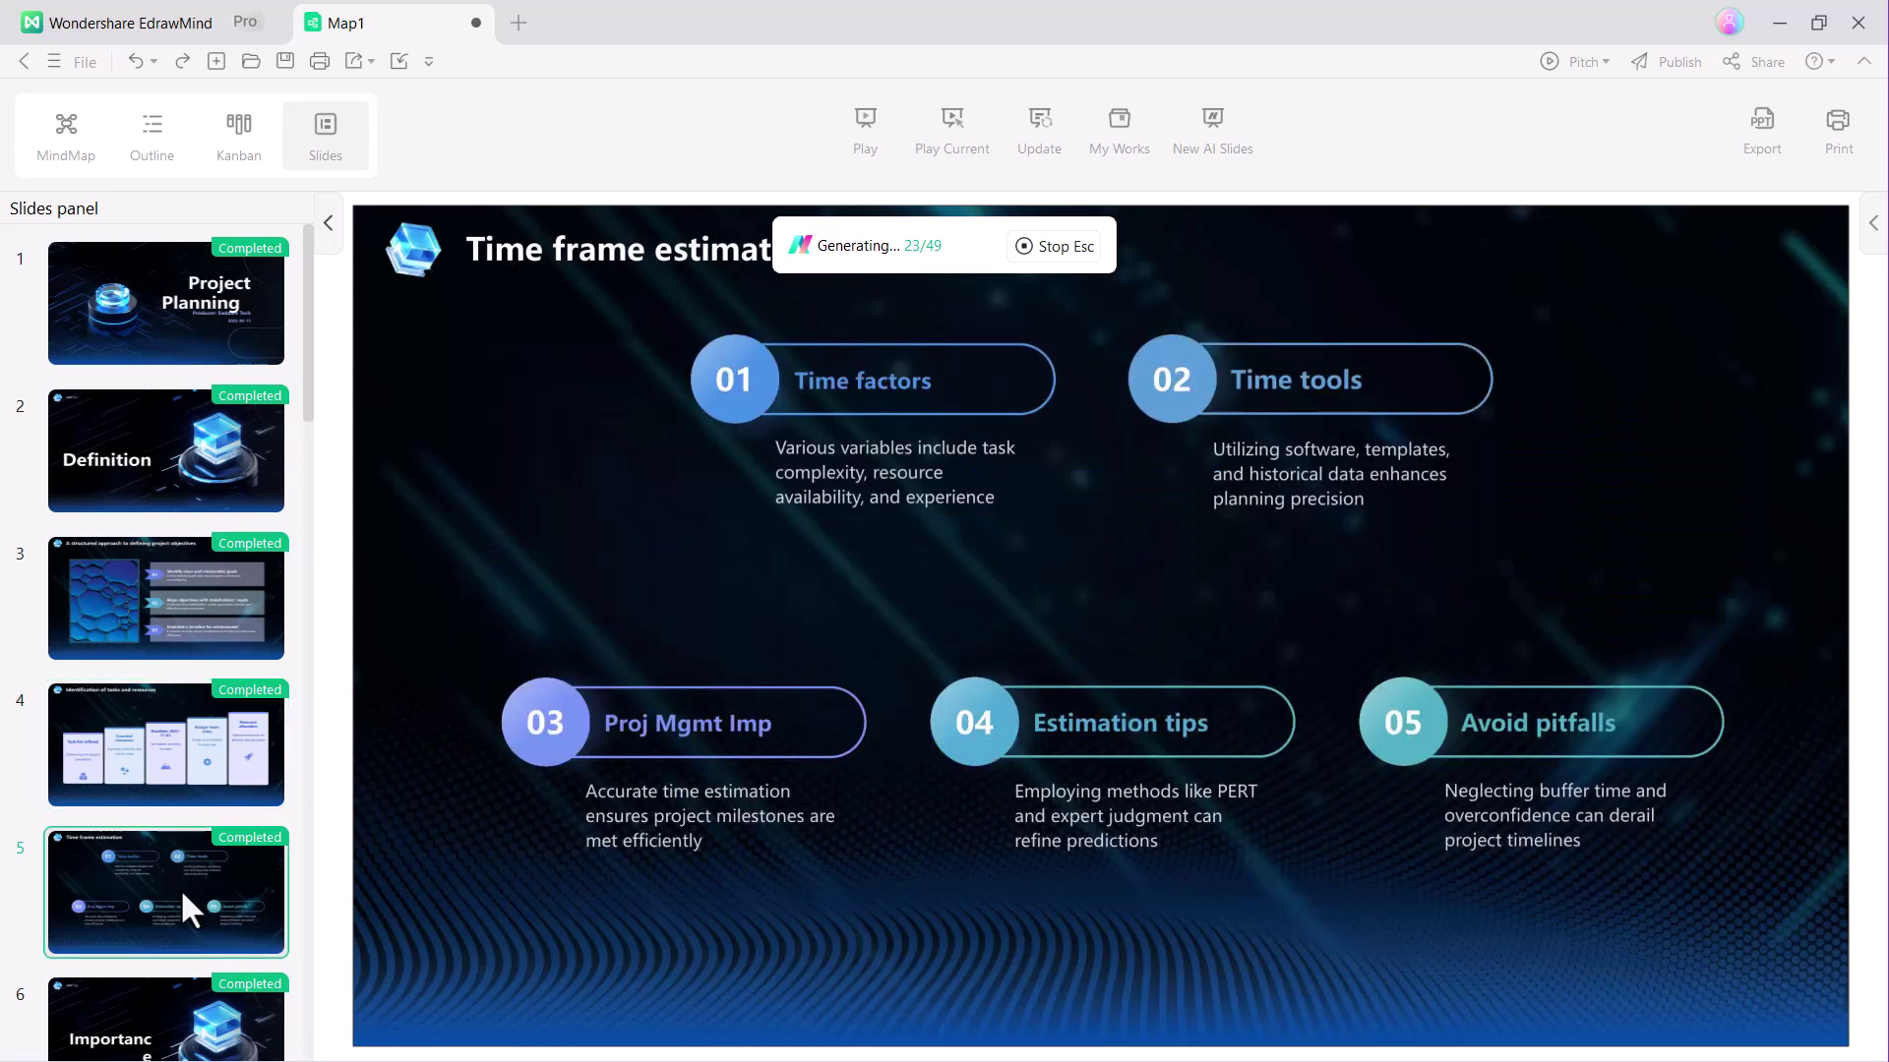
scroll(119, 819, "down", 2)
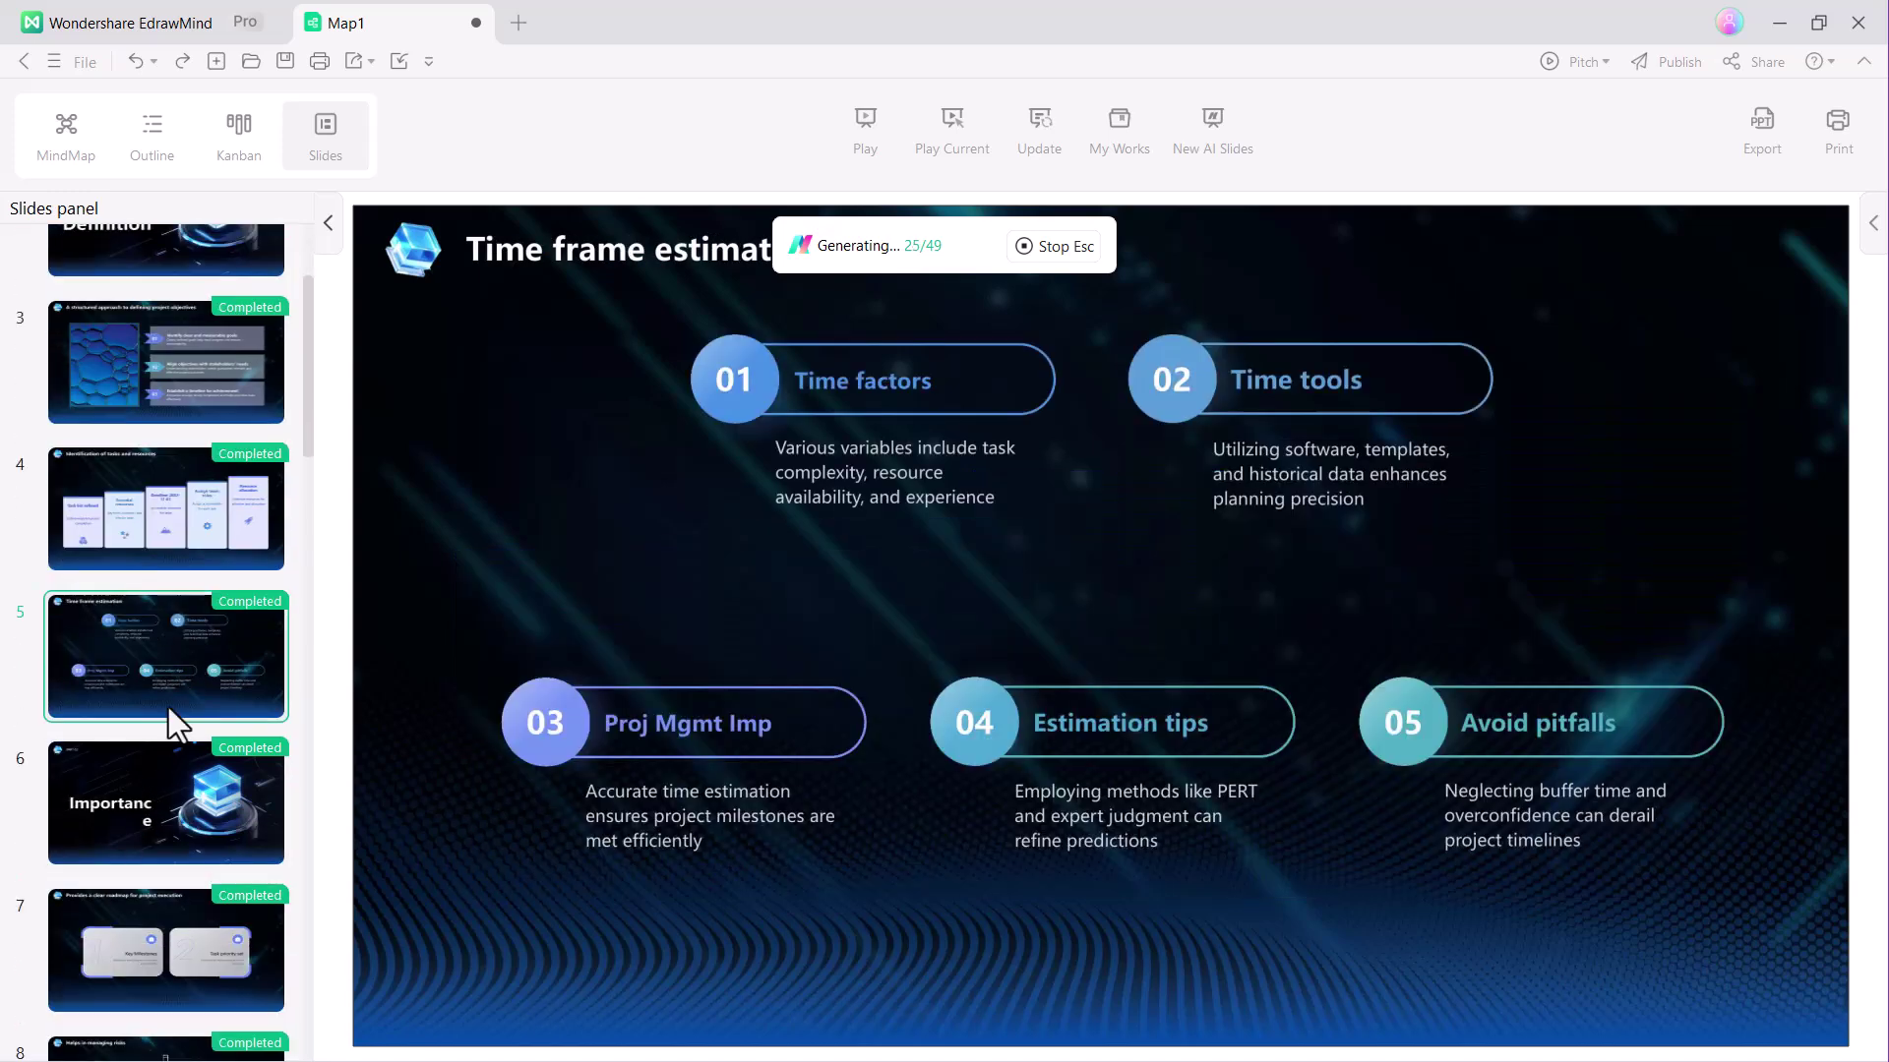
left_click(150, 783)
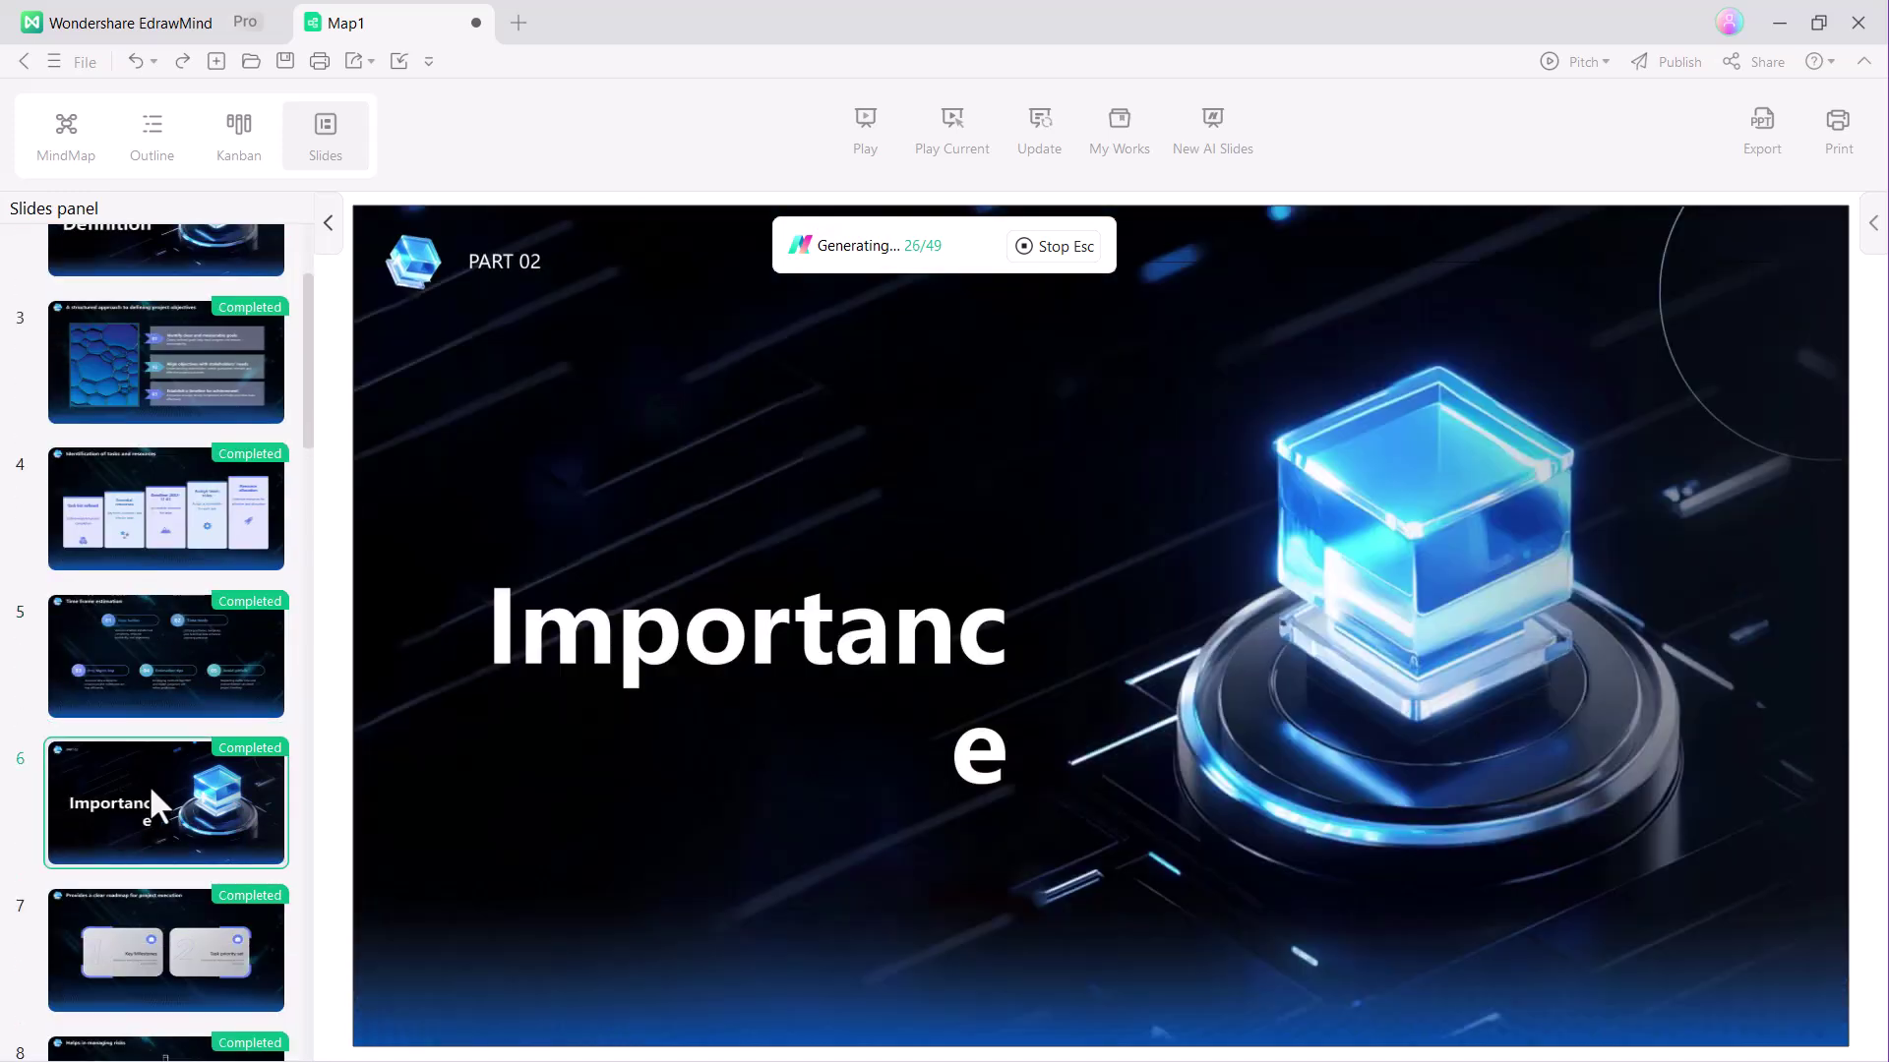
scroll(149, 784, "down", 2)
left_click(155, 783)
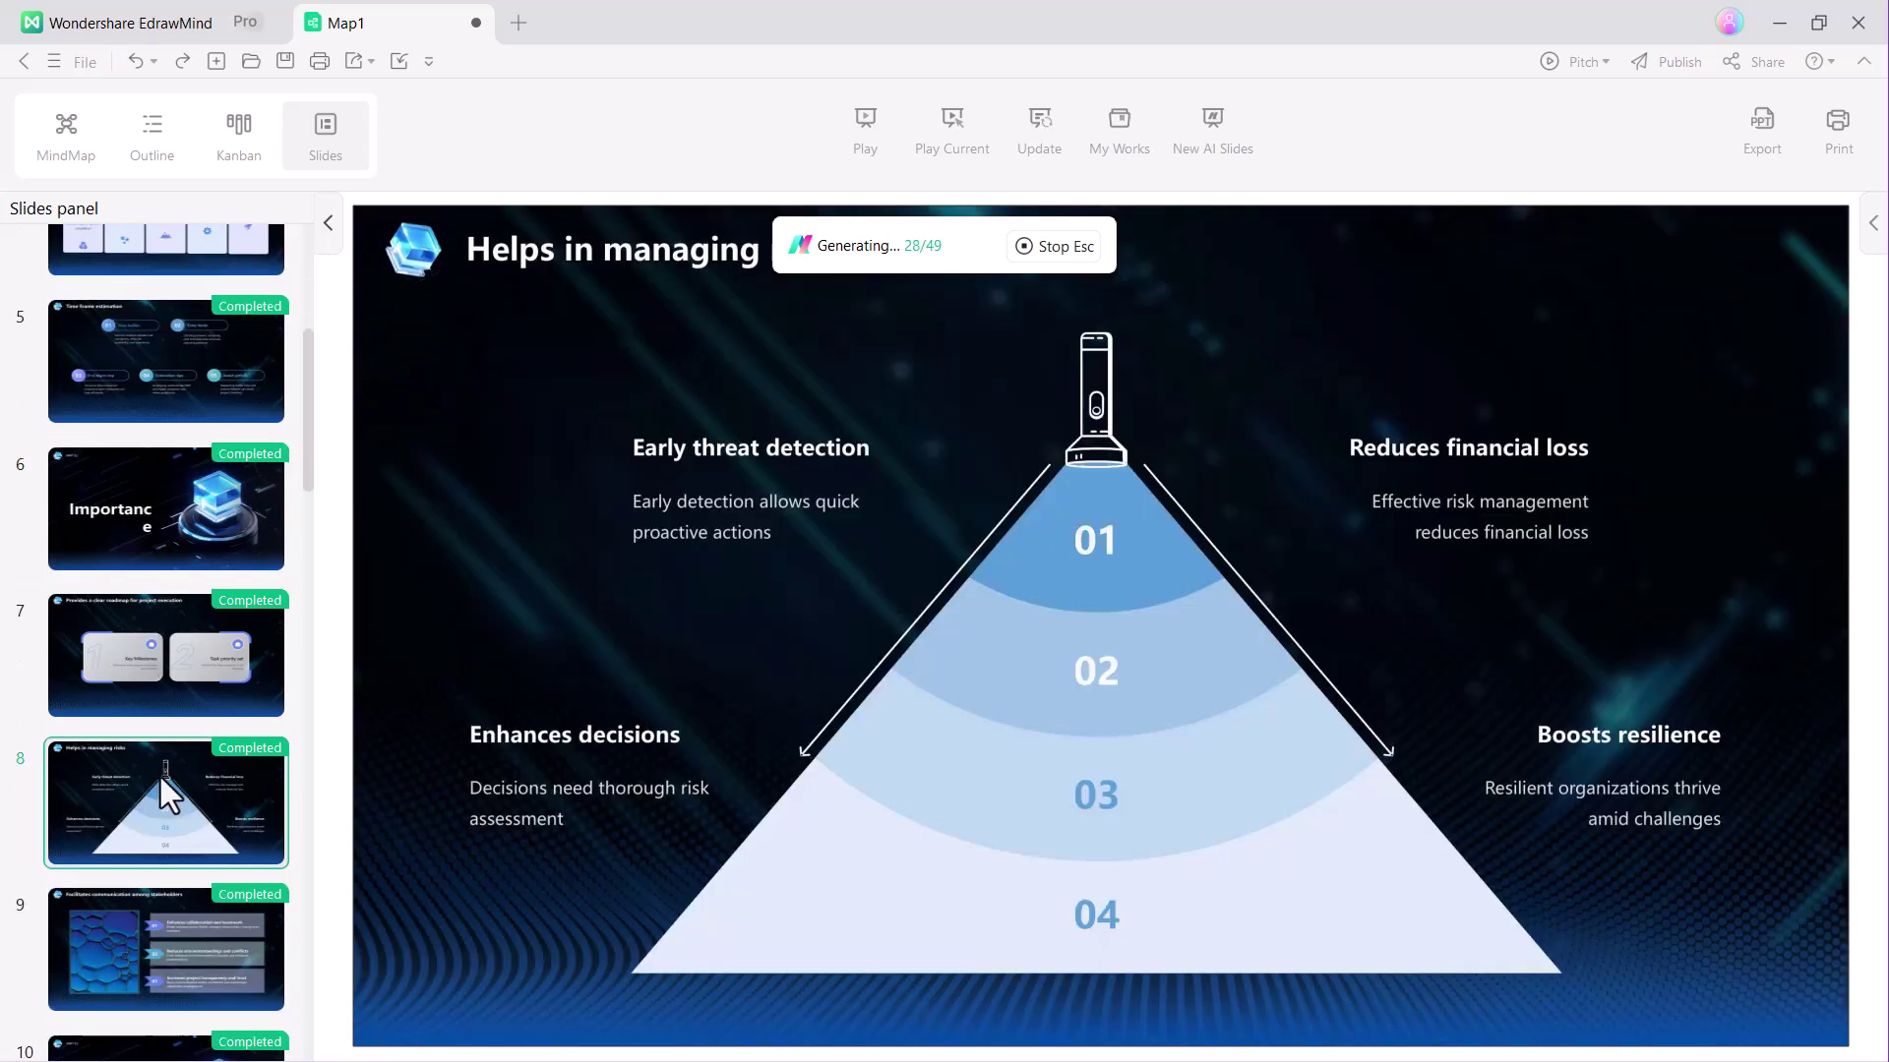
scroll(152, 781, "down", 2)
scroll(151, 778, "down", 2)
left_click(151, 778)
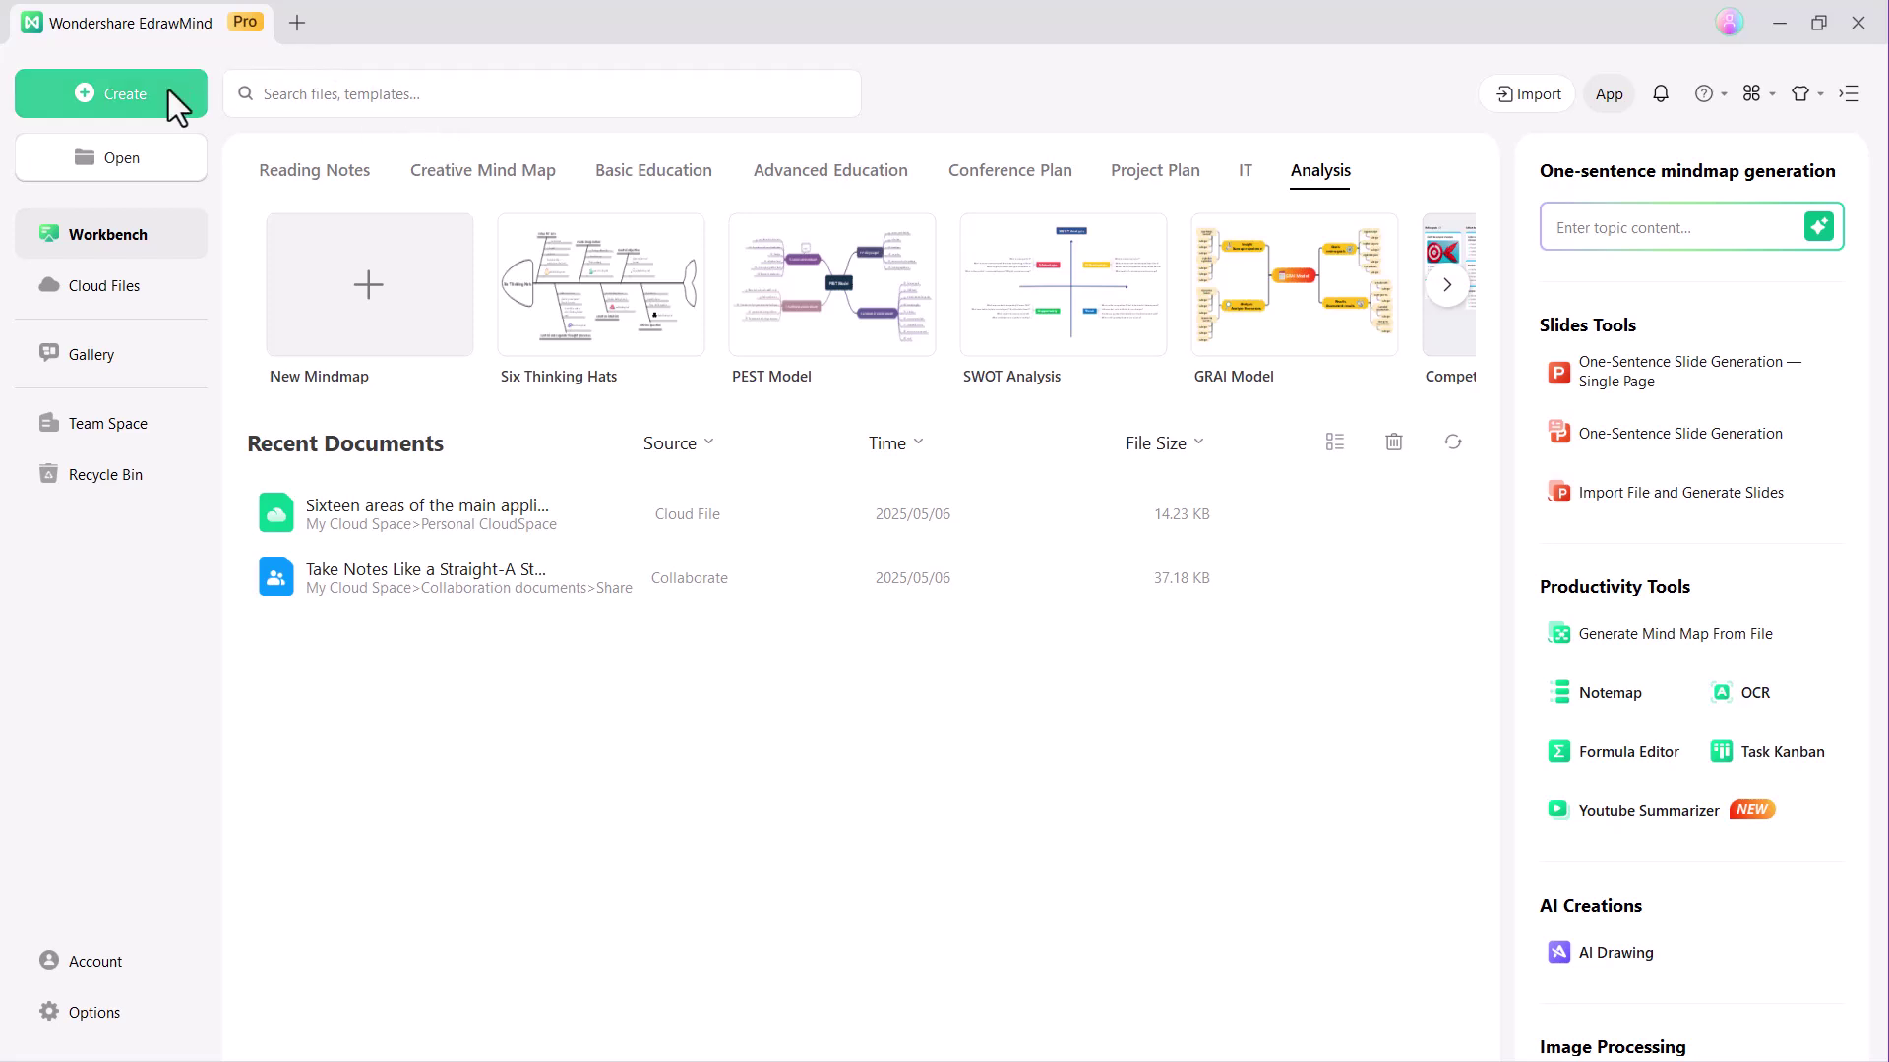
Step: Upload the Project Planning article through Create > File analysis and parse it
left_click(168, 91)
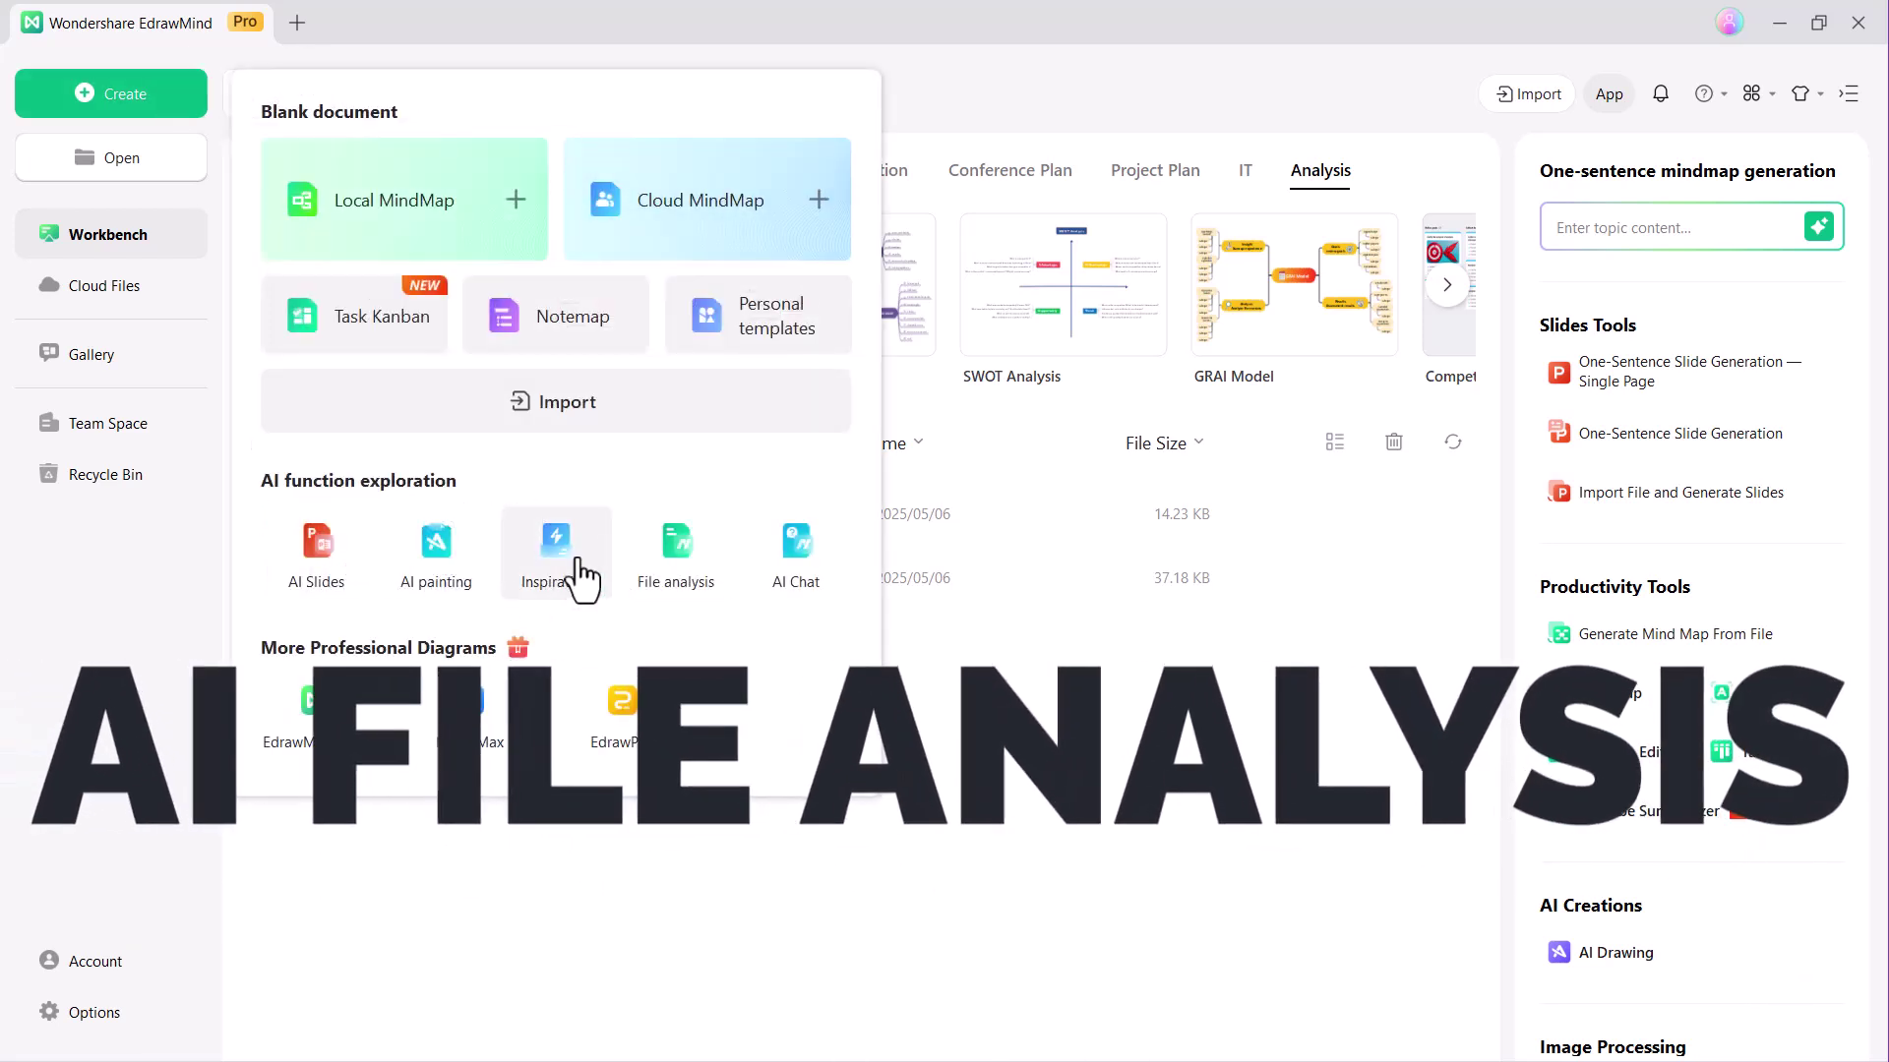
left_click(680, 568)
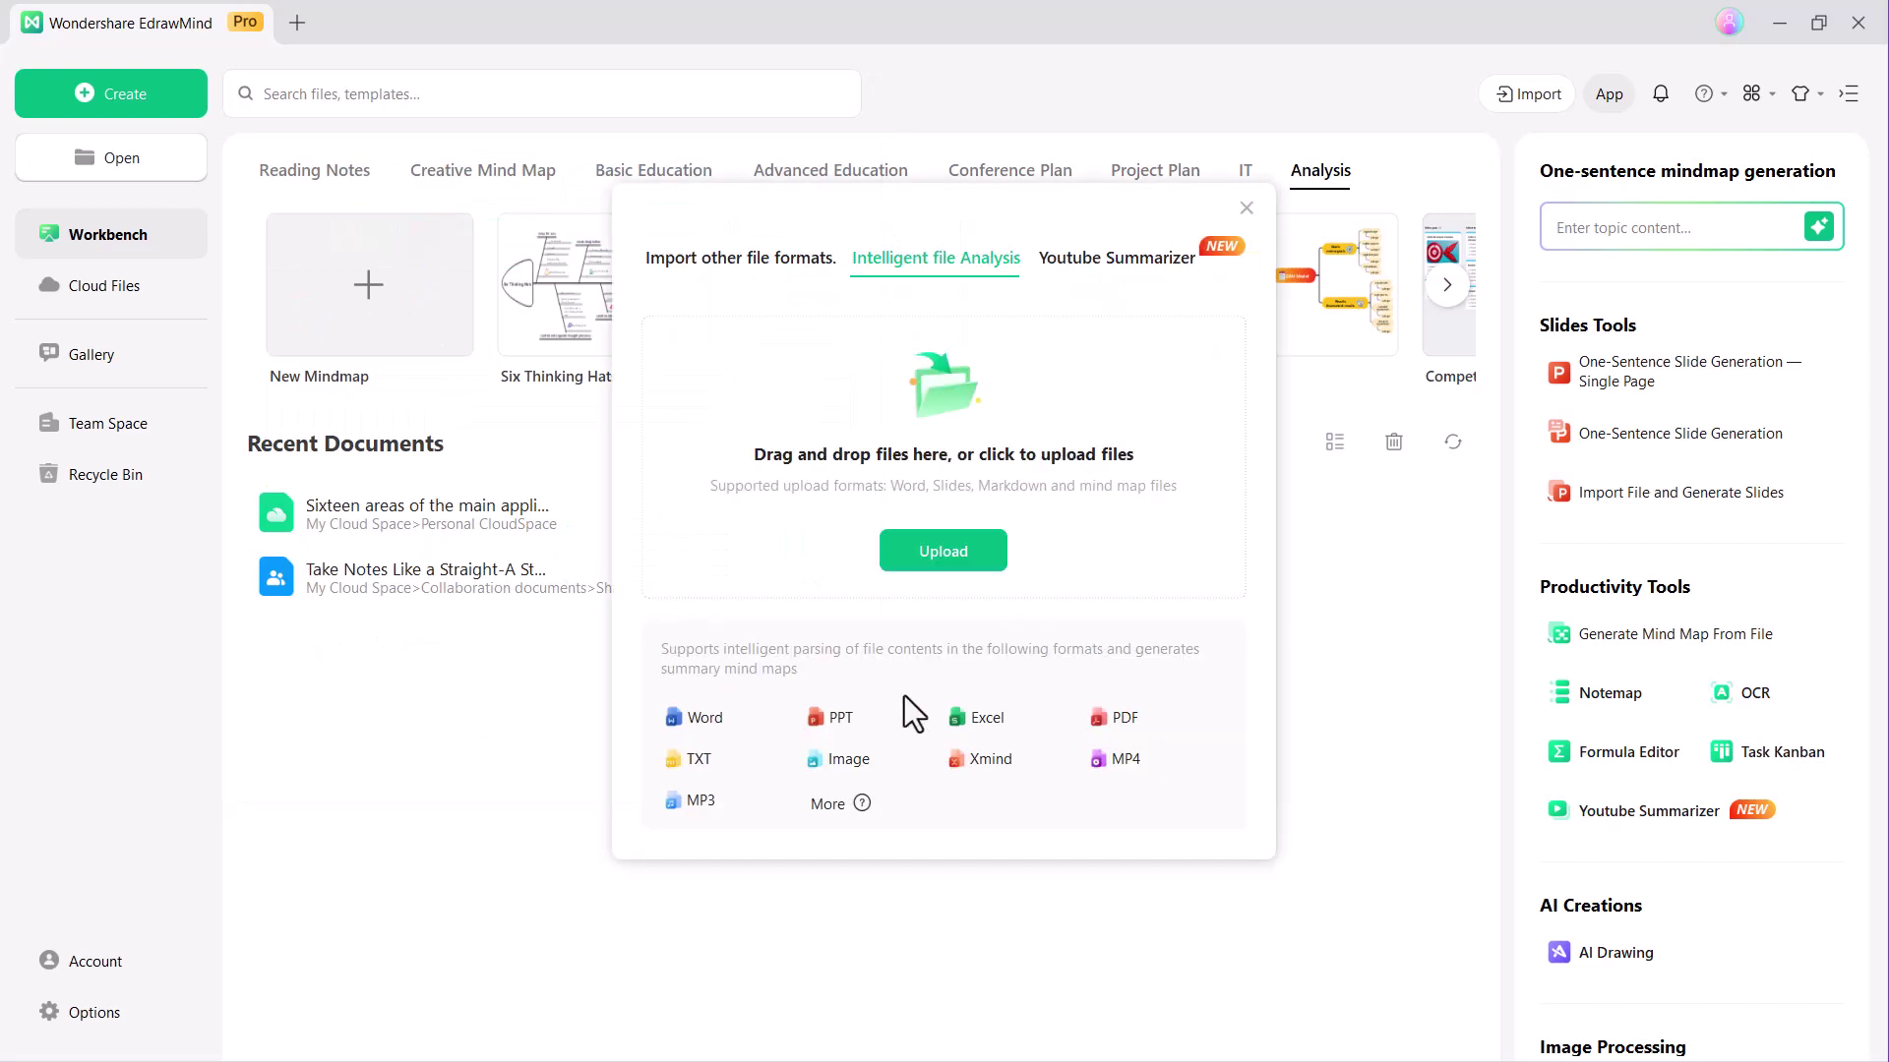
left_click(940, 553)
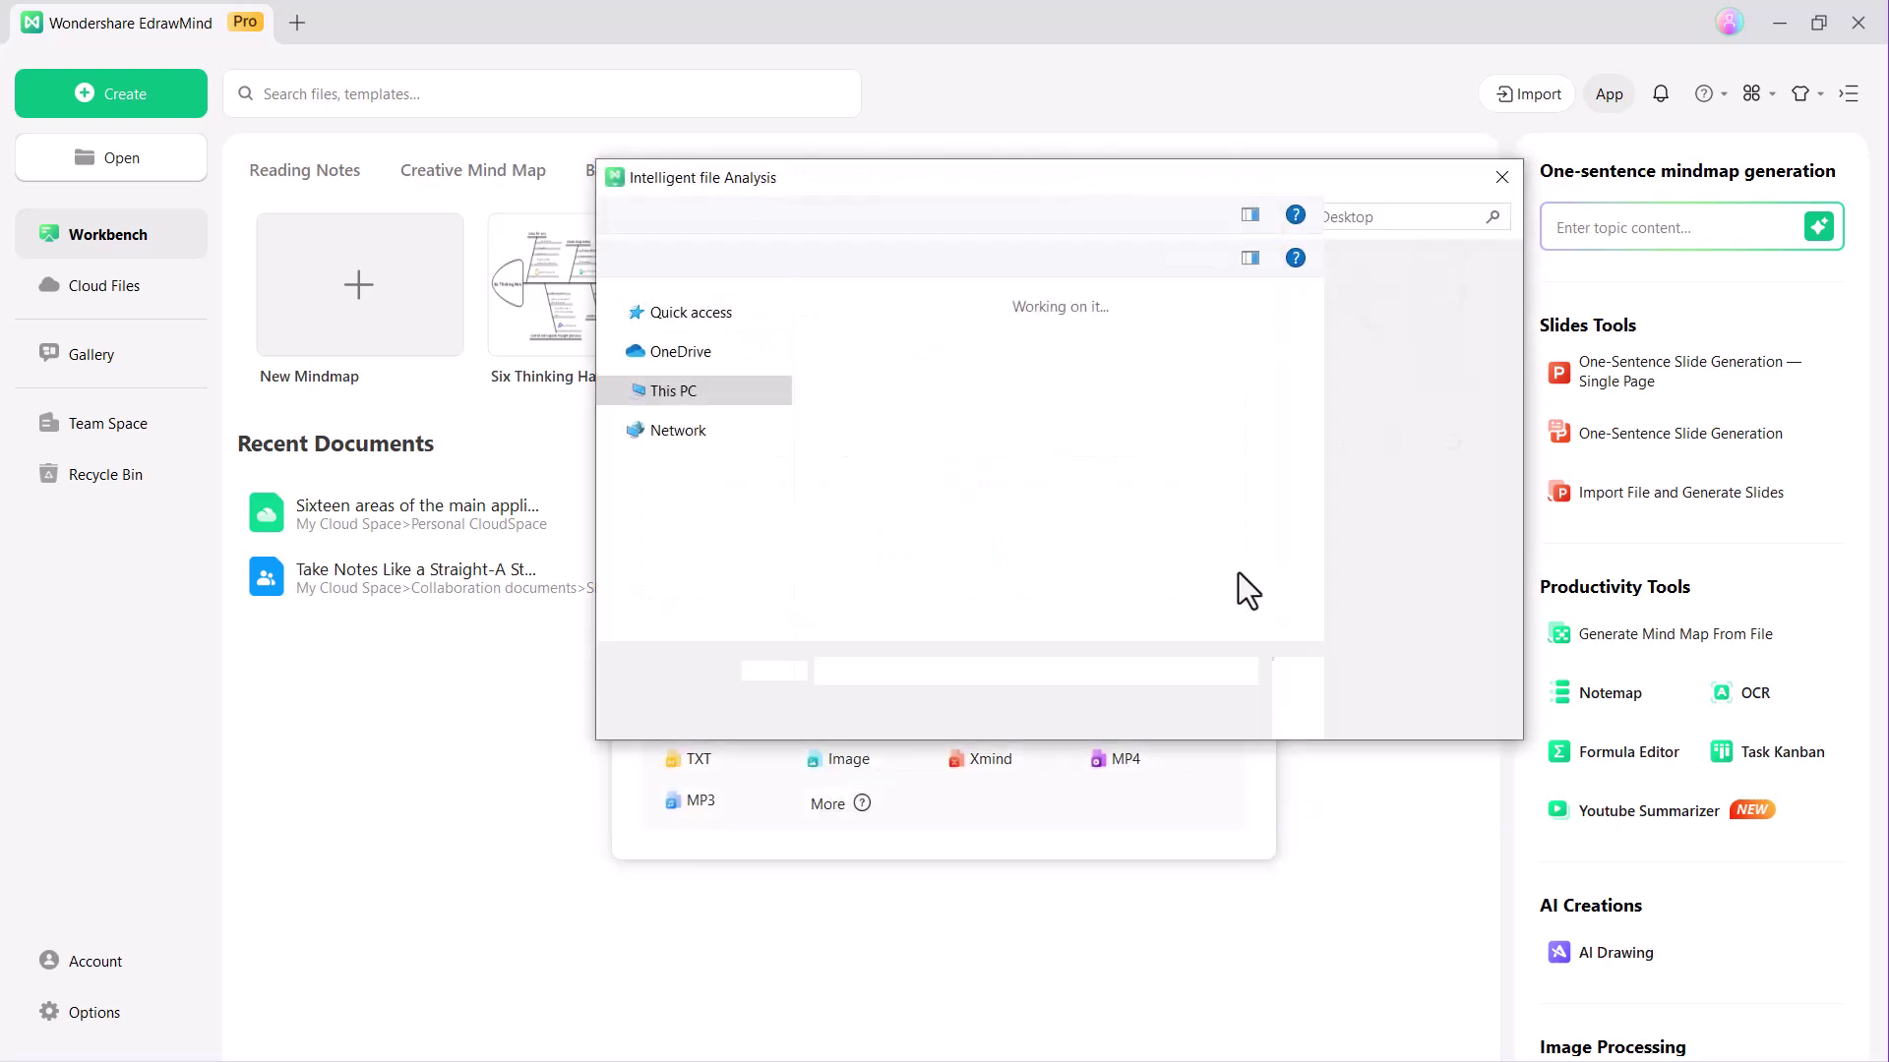
left_click(1351, 627)
left_click(1357, 705)
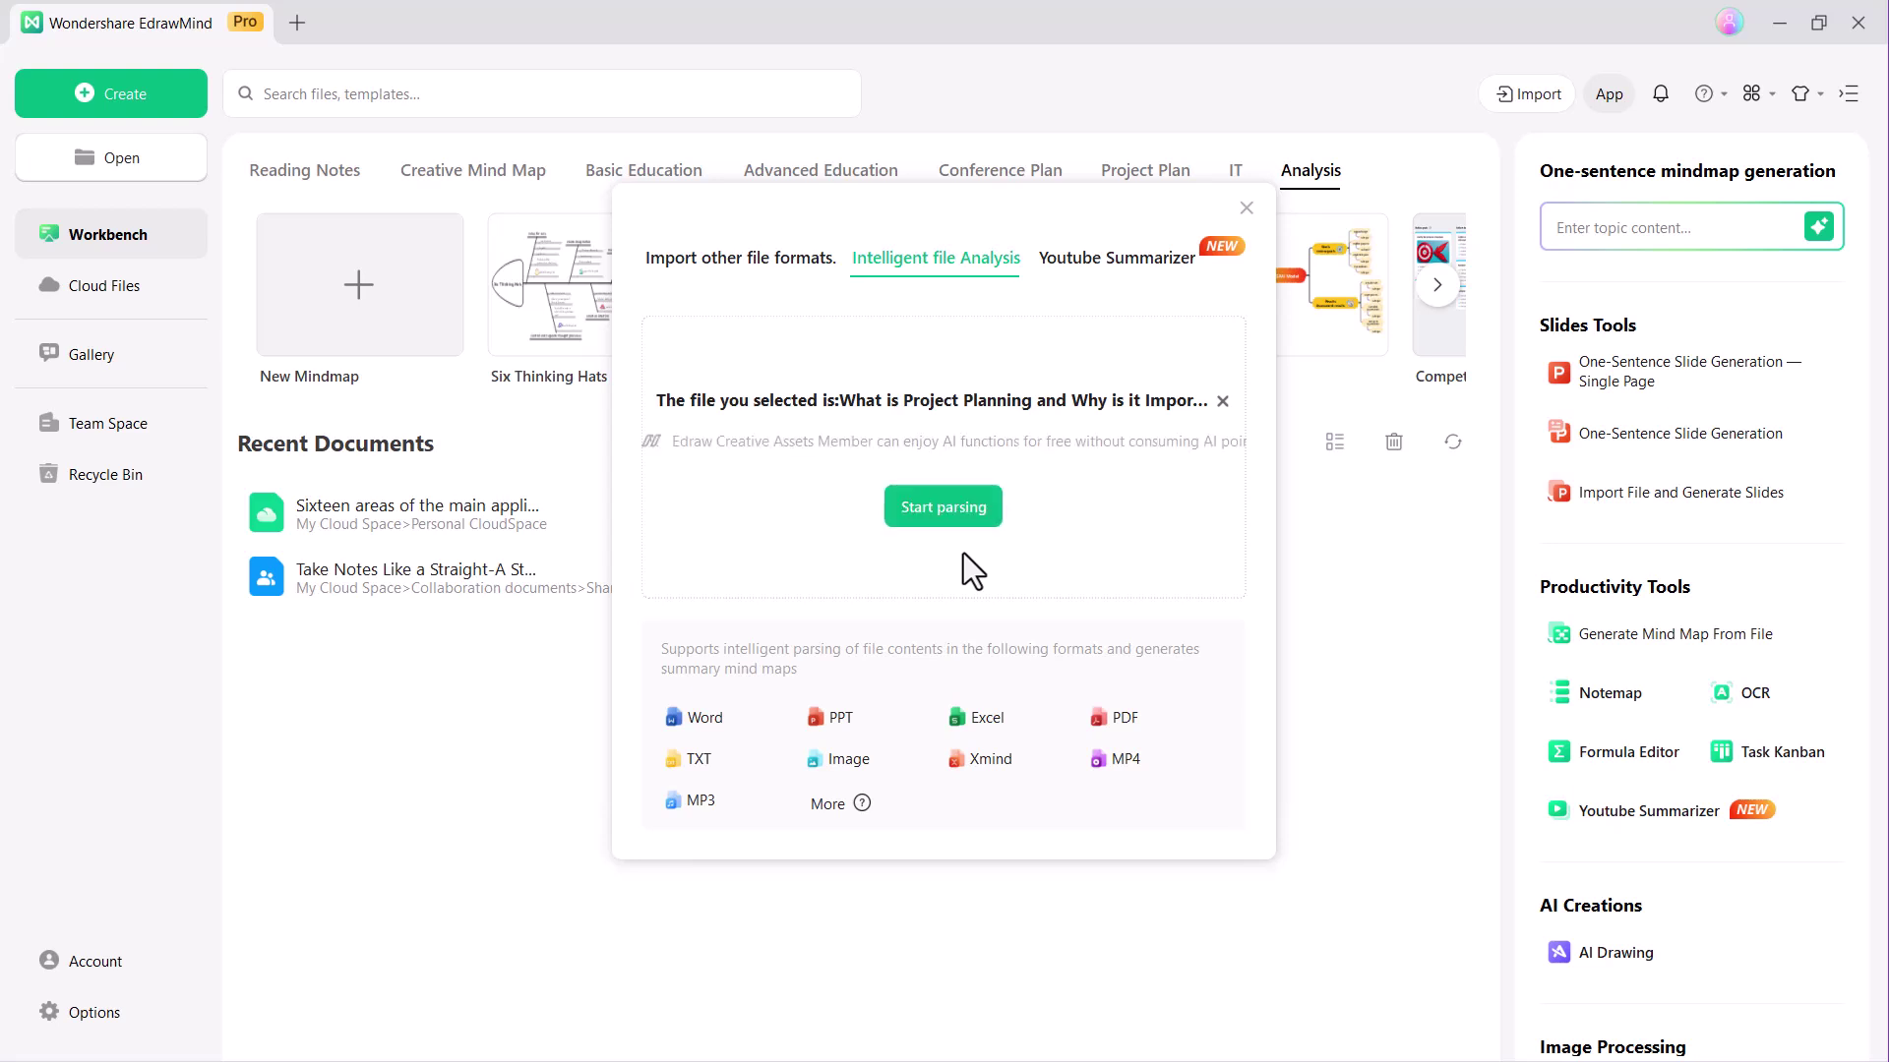
left_click(942, 512)
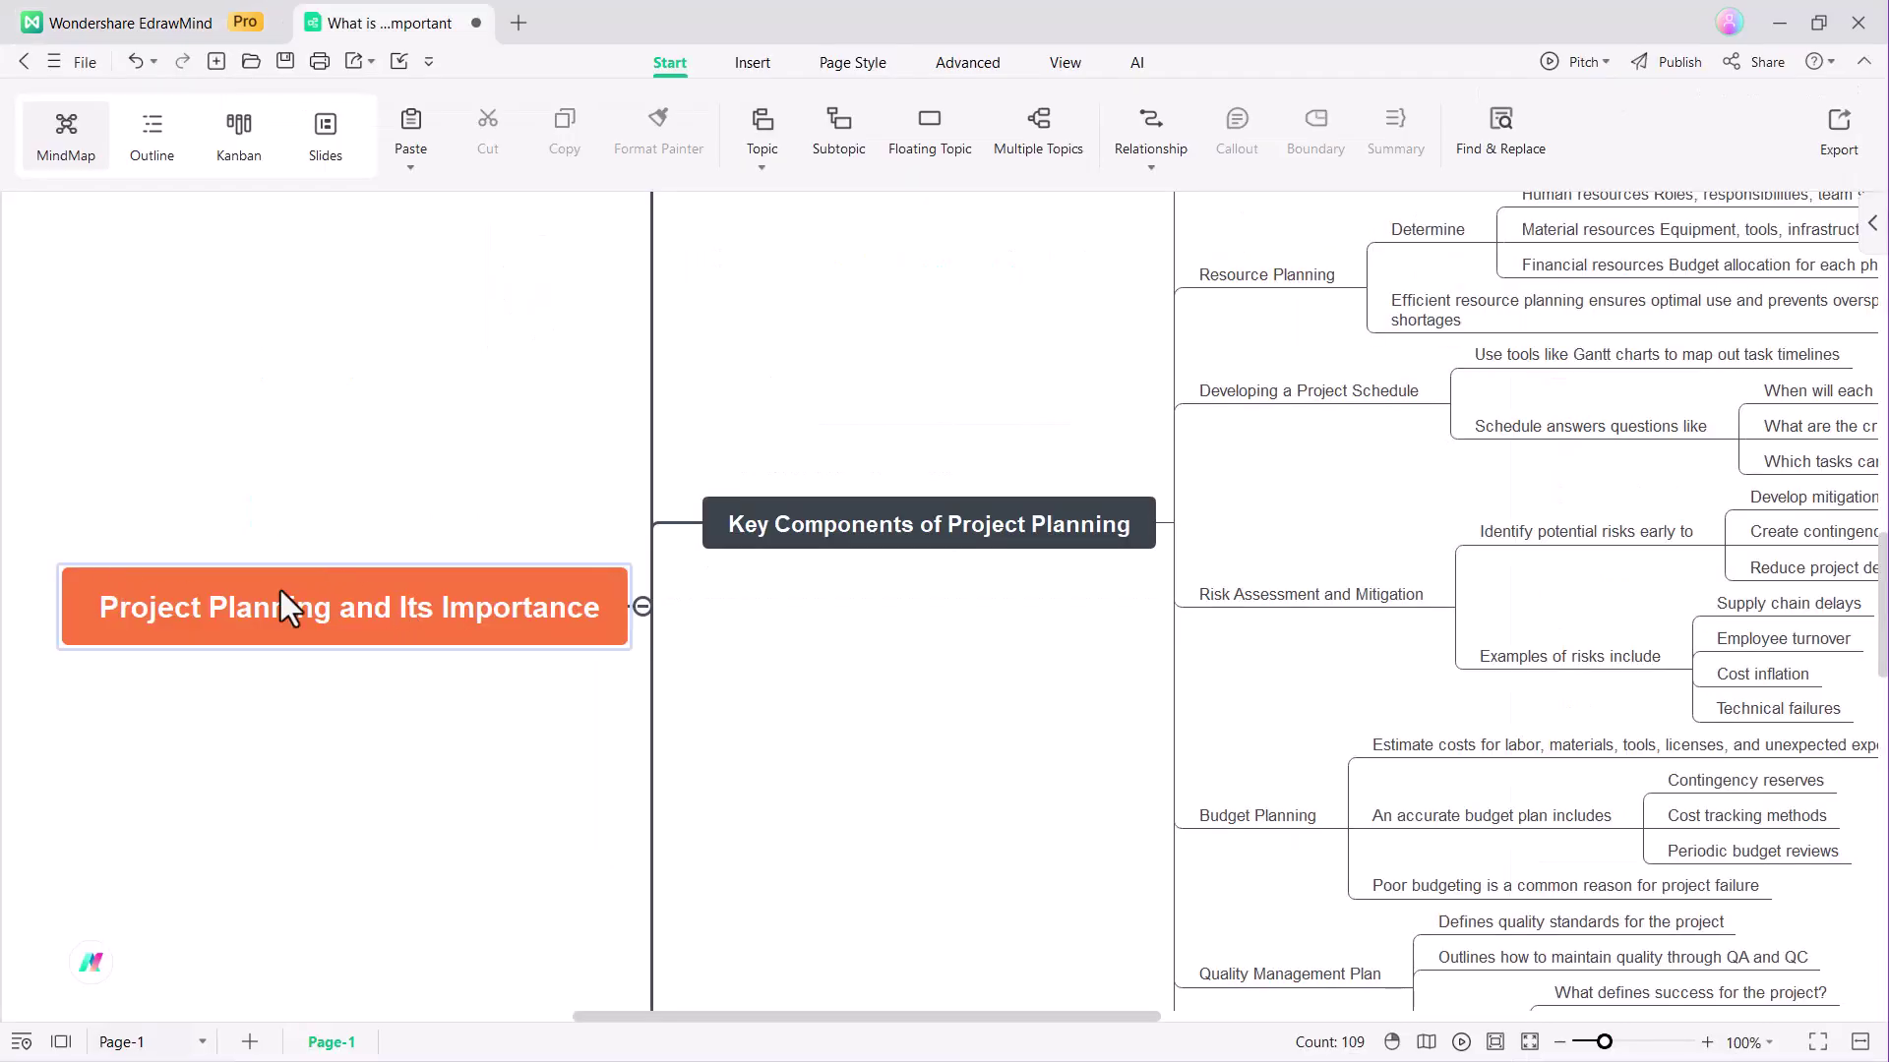
scroll(443, 576, "down", 3)
scroll(681, 535, "down", 8)
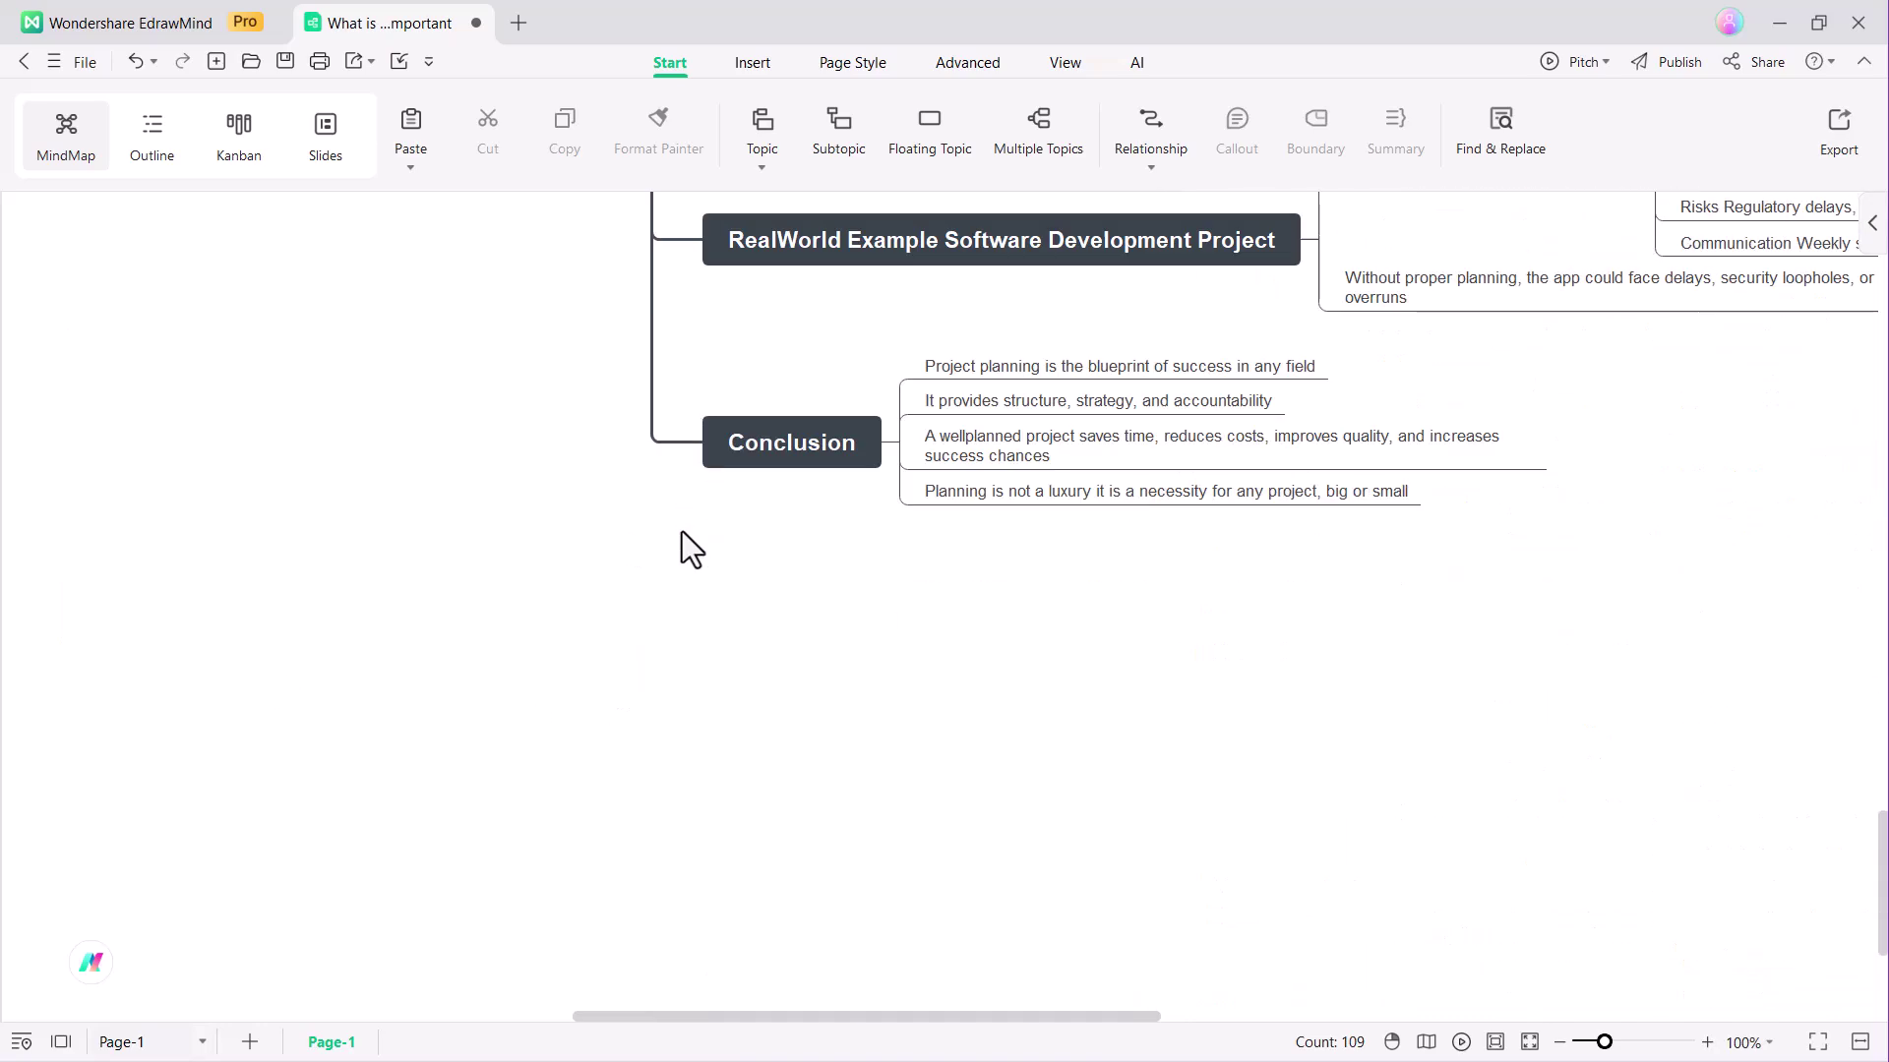
scroll(681, 535, "up", 7)
scroll(682, 547, "up", 7)
scroll(681, 546, "up", 1)
scroll(682, 547, "down", 4)
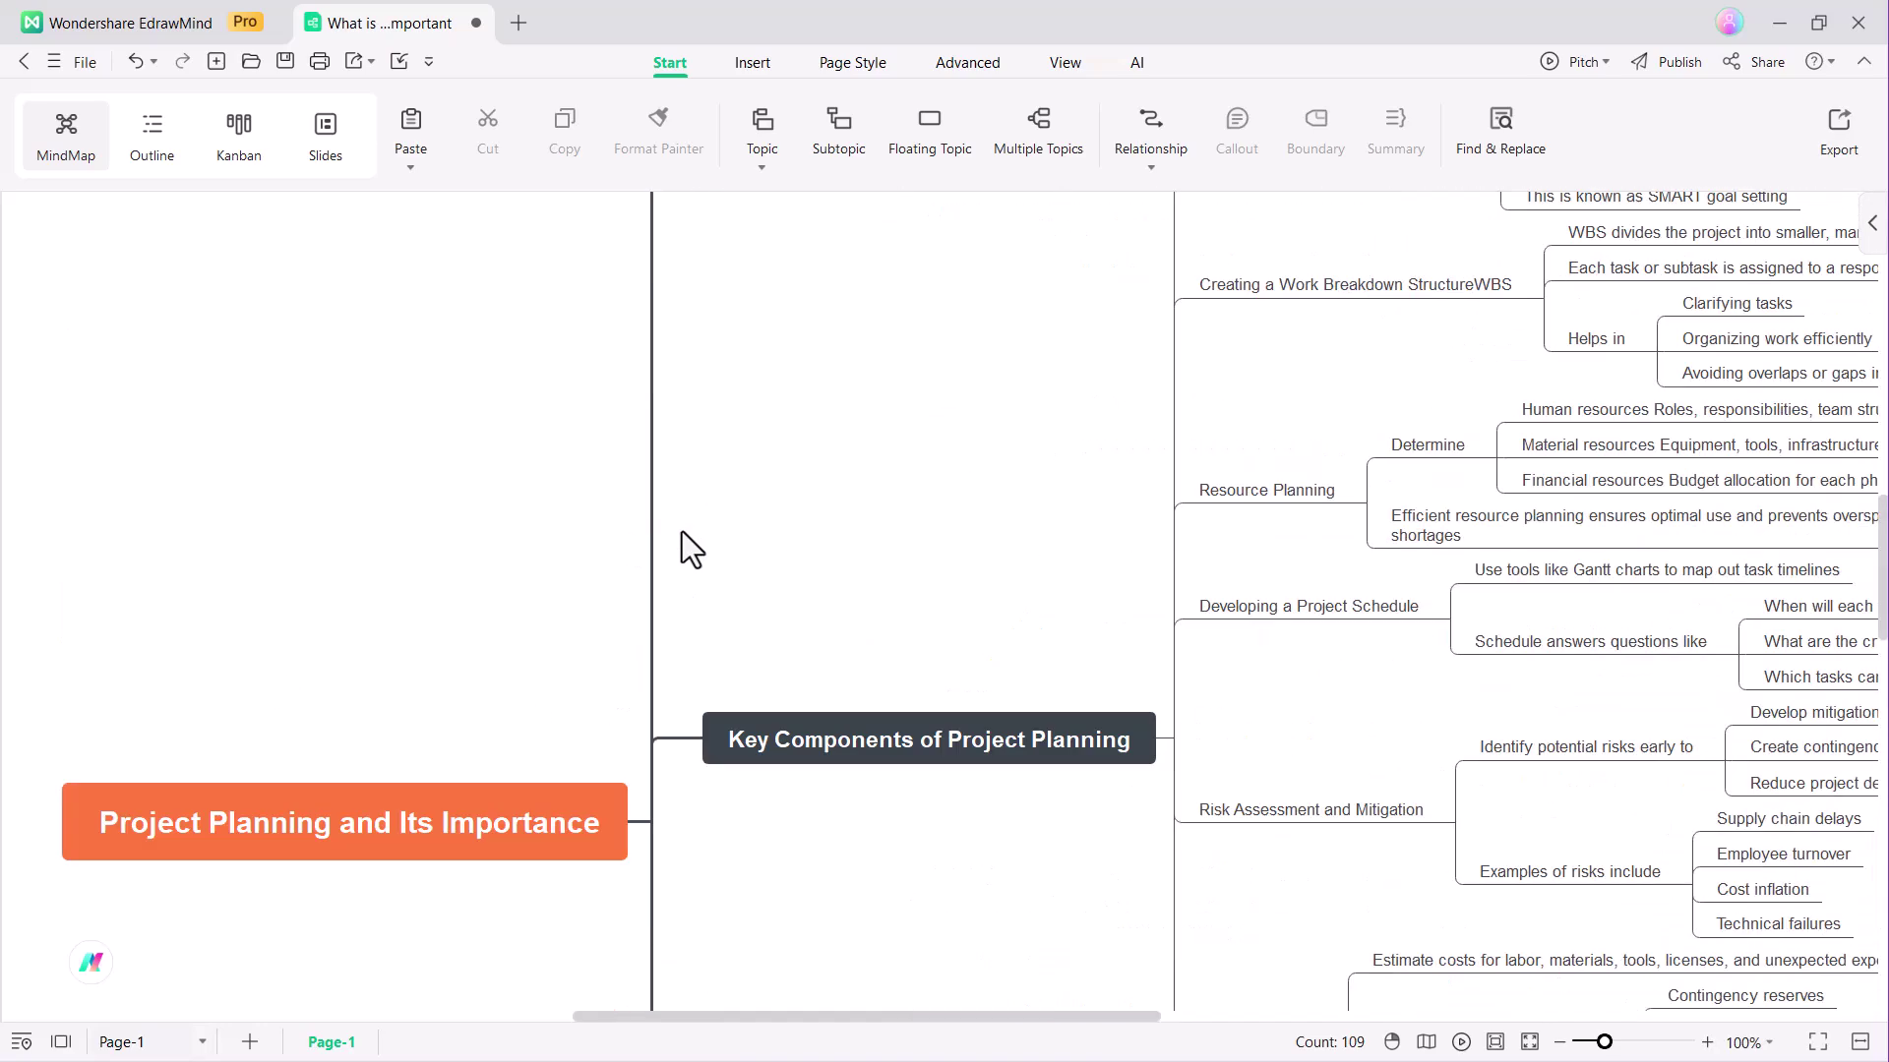
scroll(681, 546, "down", 1)
scroll(681, 534, "down", 2)
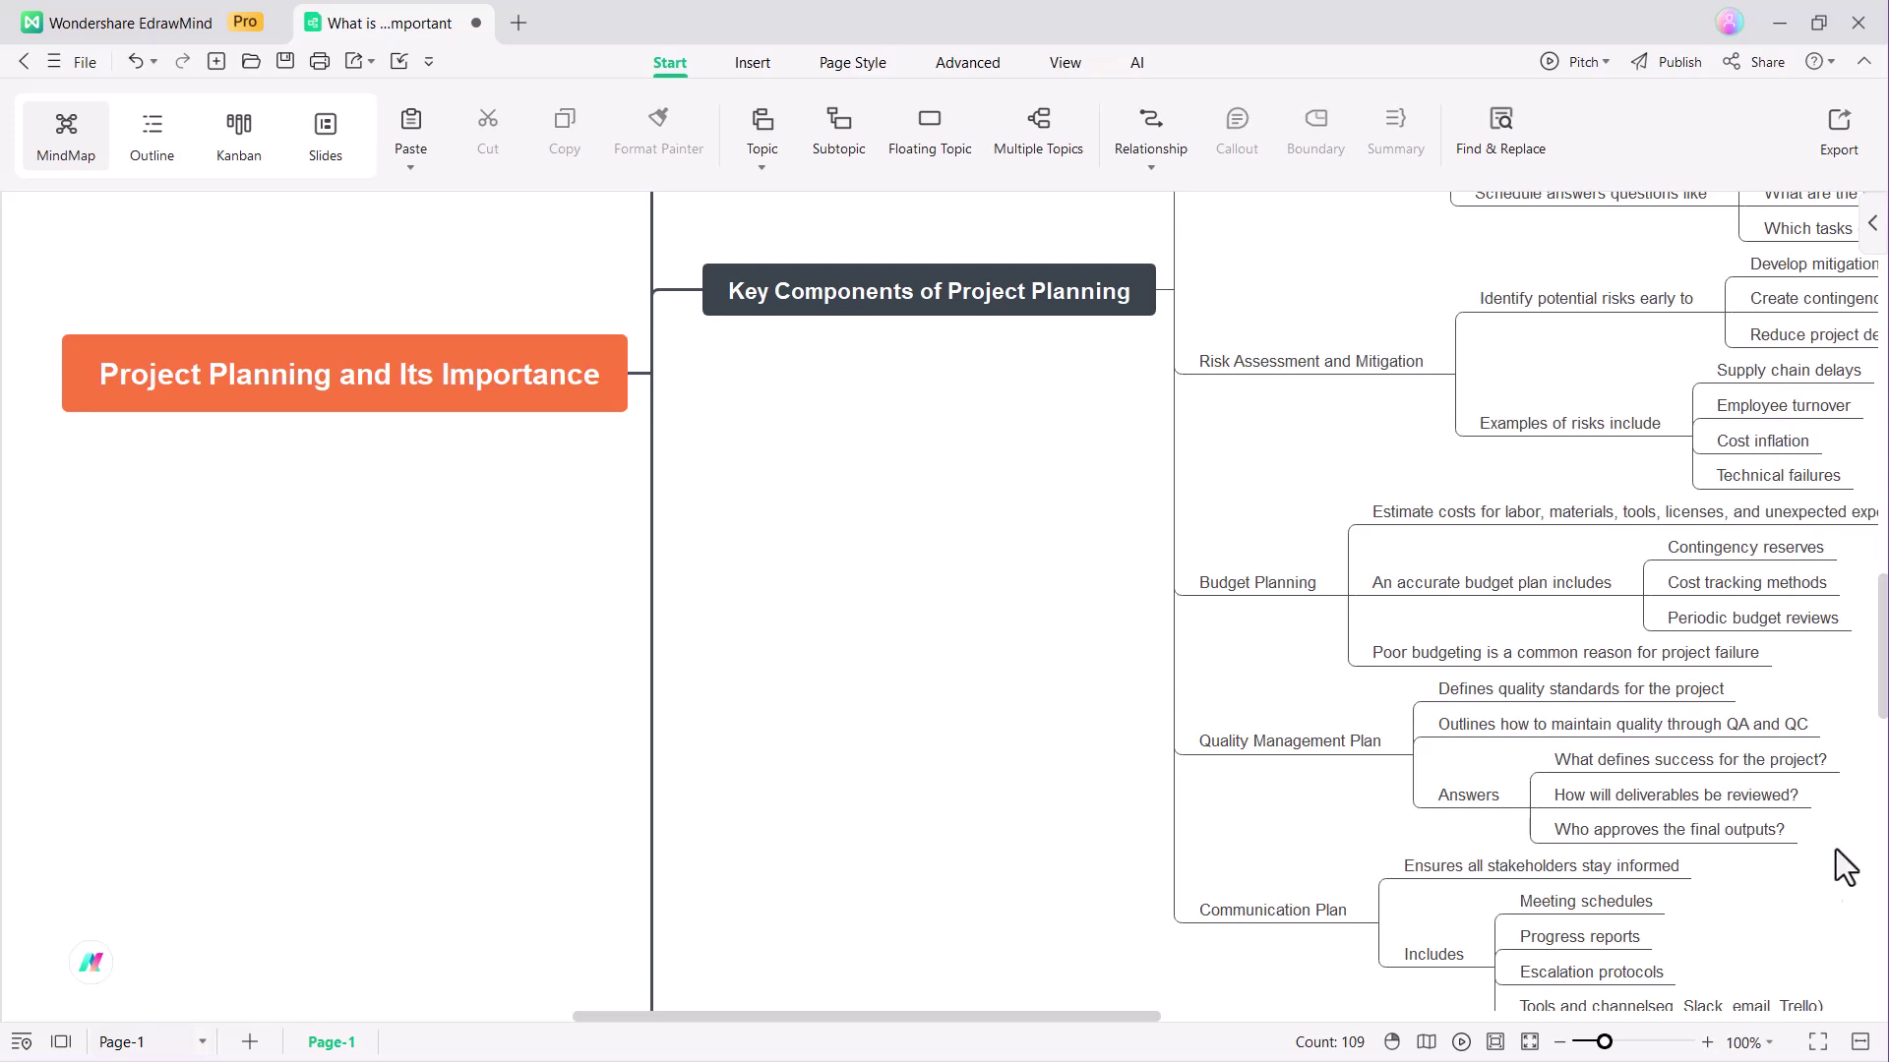
left_click(1559, 1042)
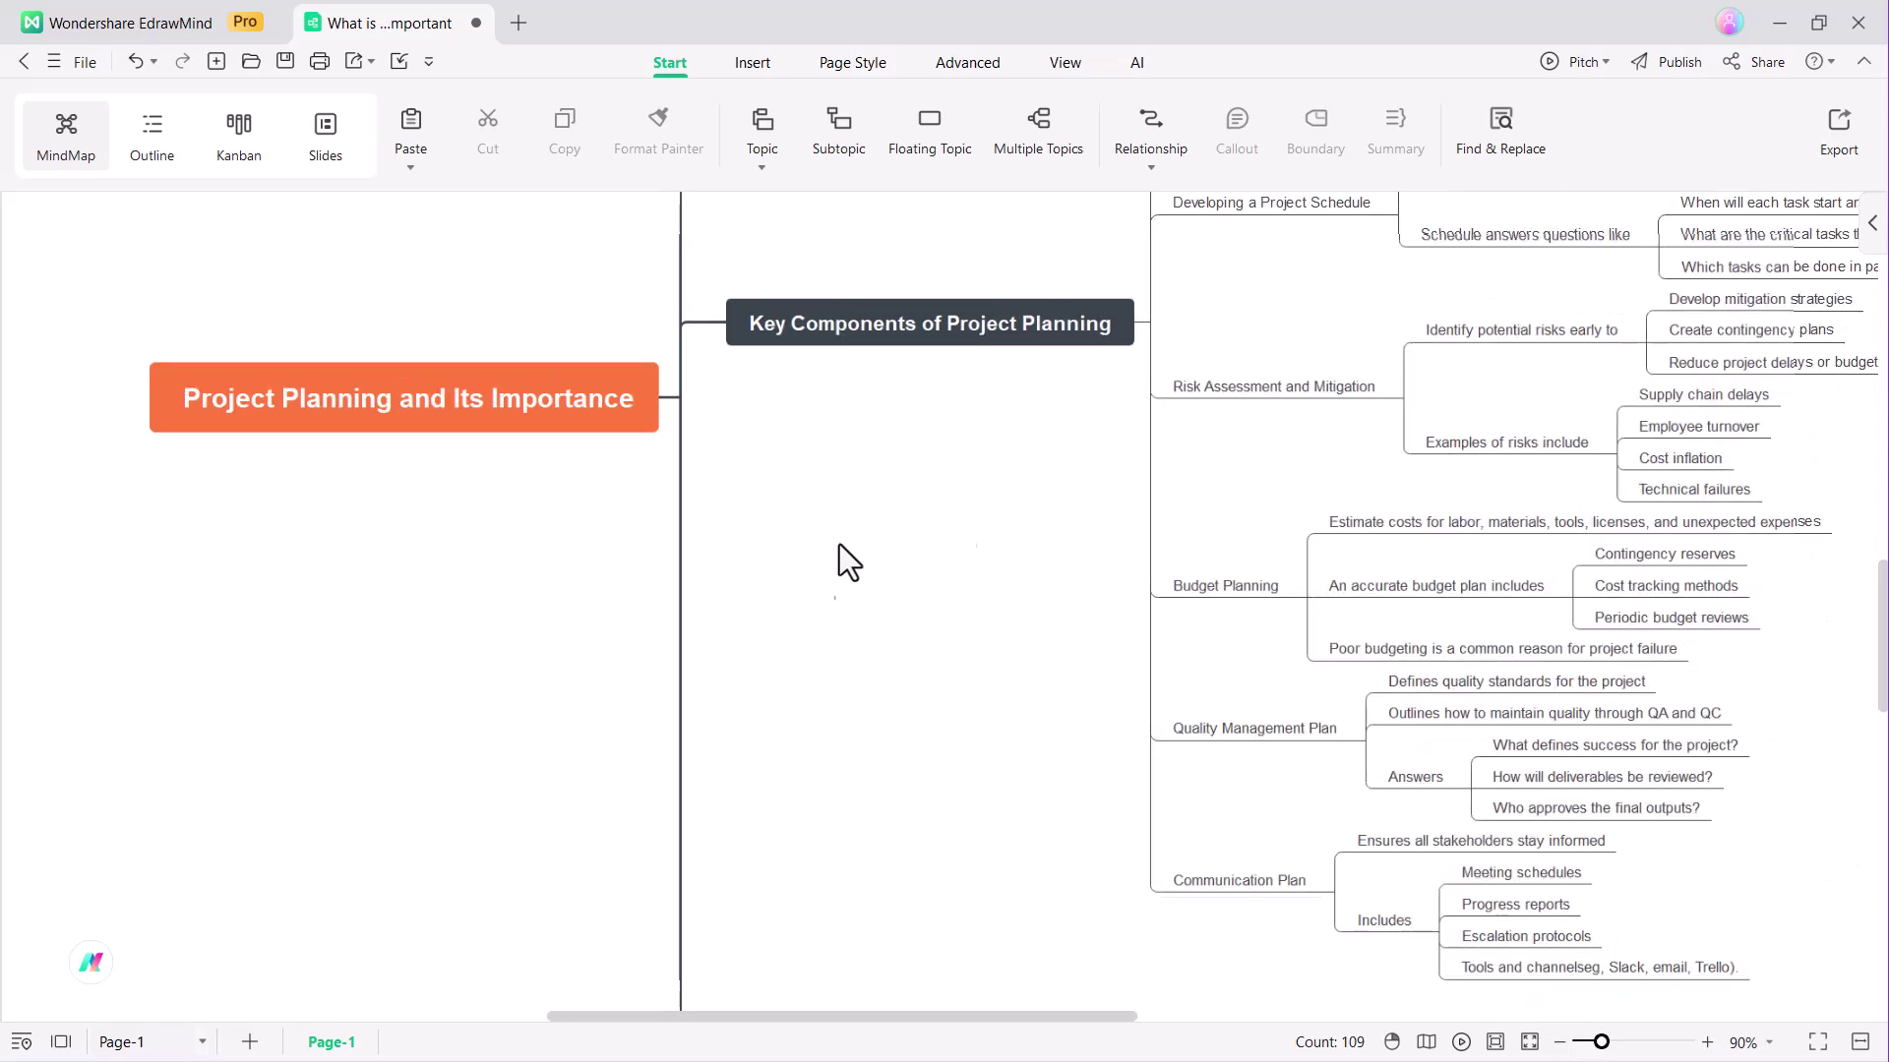
Step: Show the outline, try cyan-blue gradient and solid green backgrounds, then choose none
left_click(158, 147)
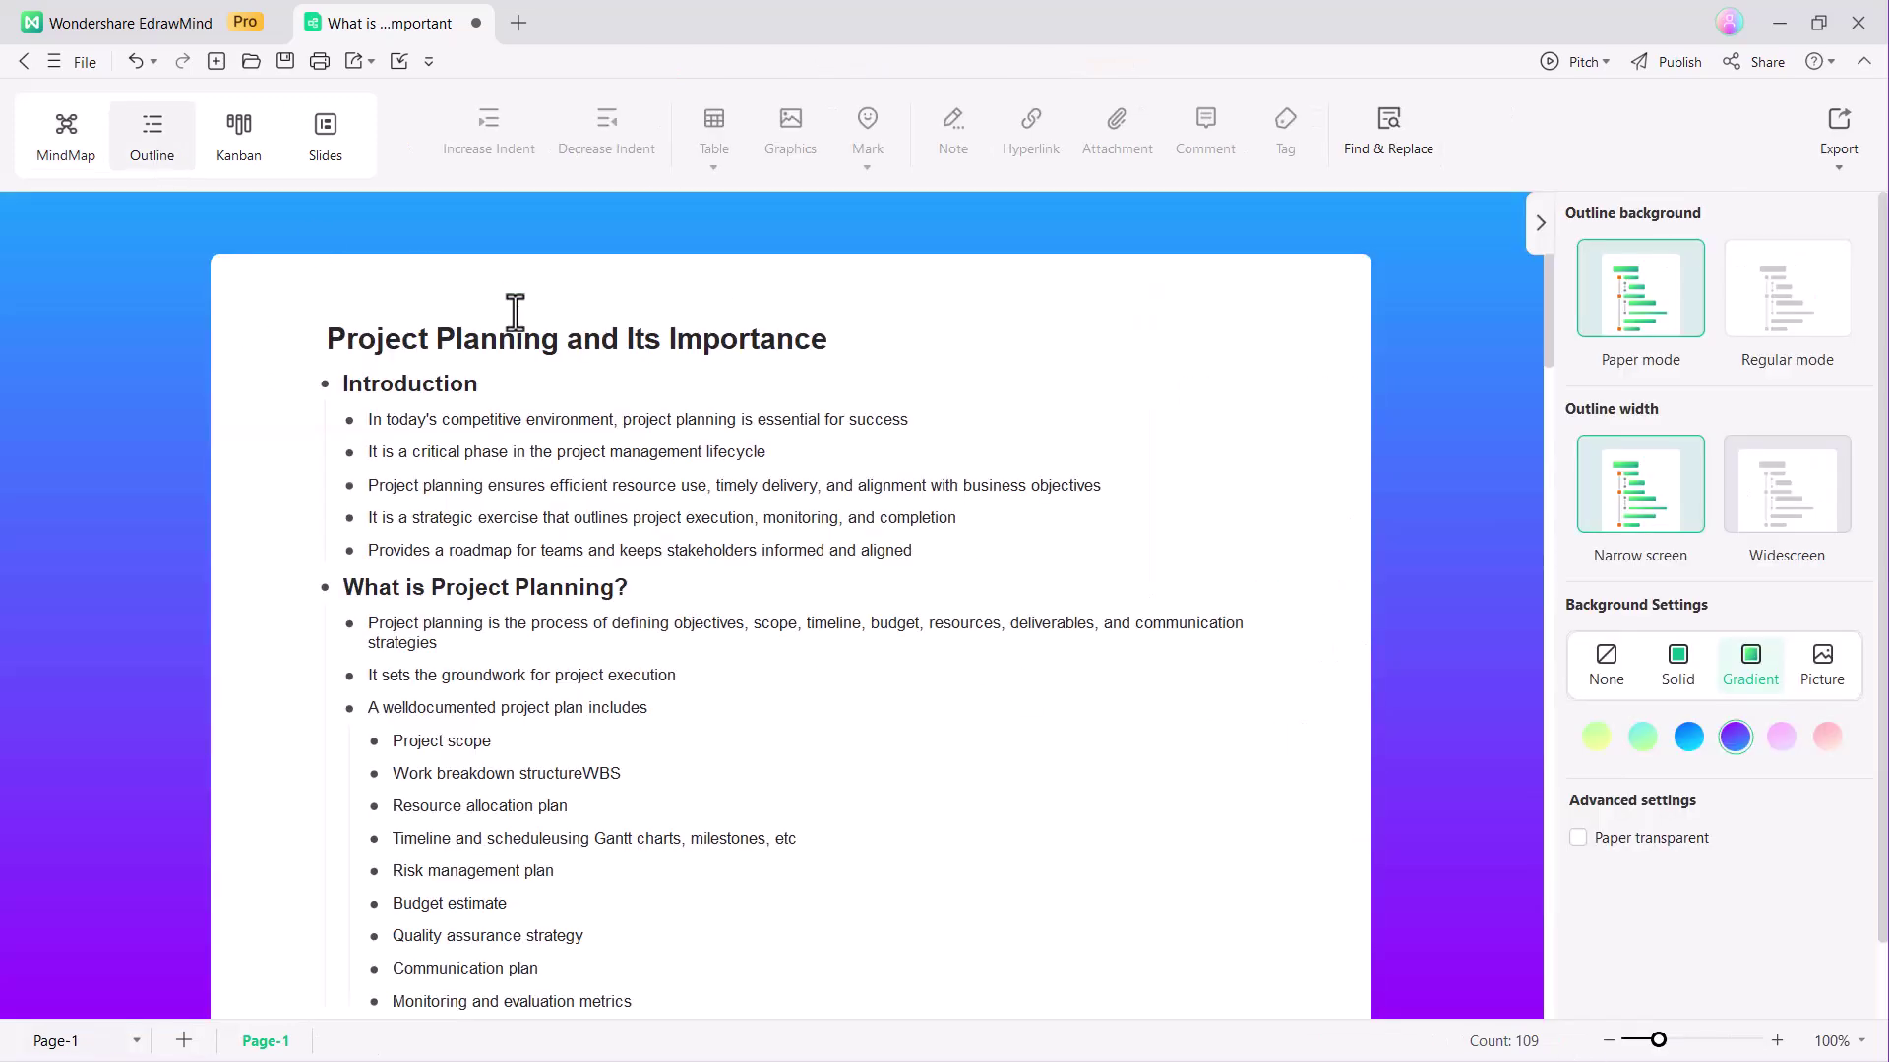
scroll(519, 317, "down", 3)
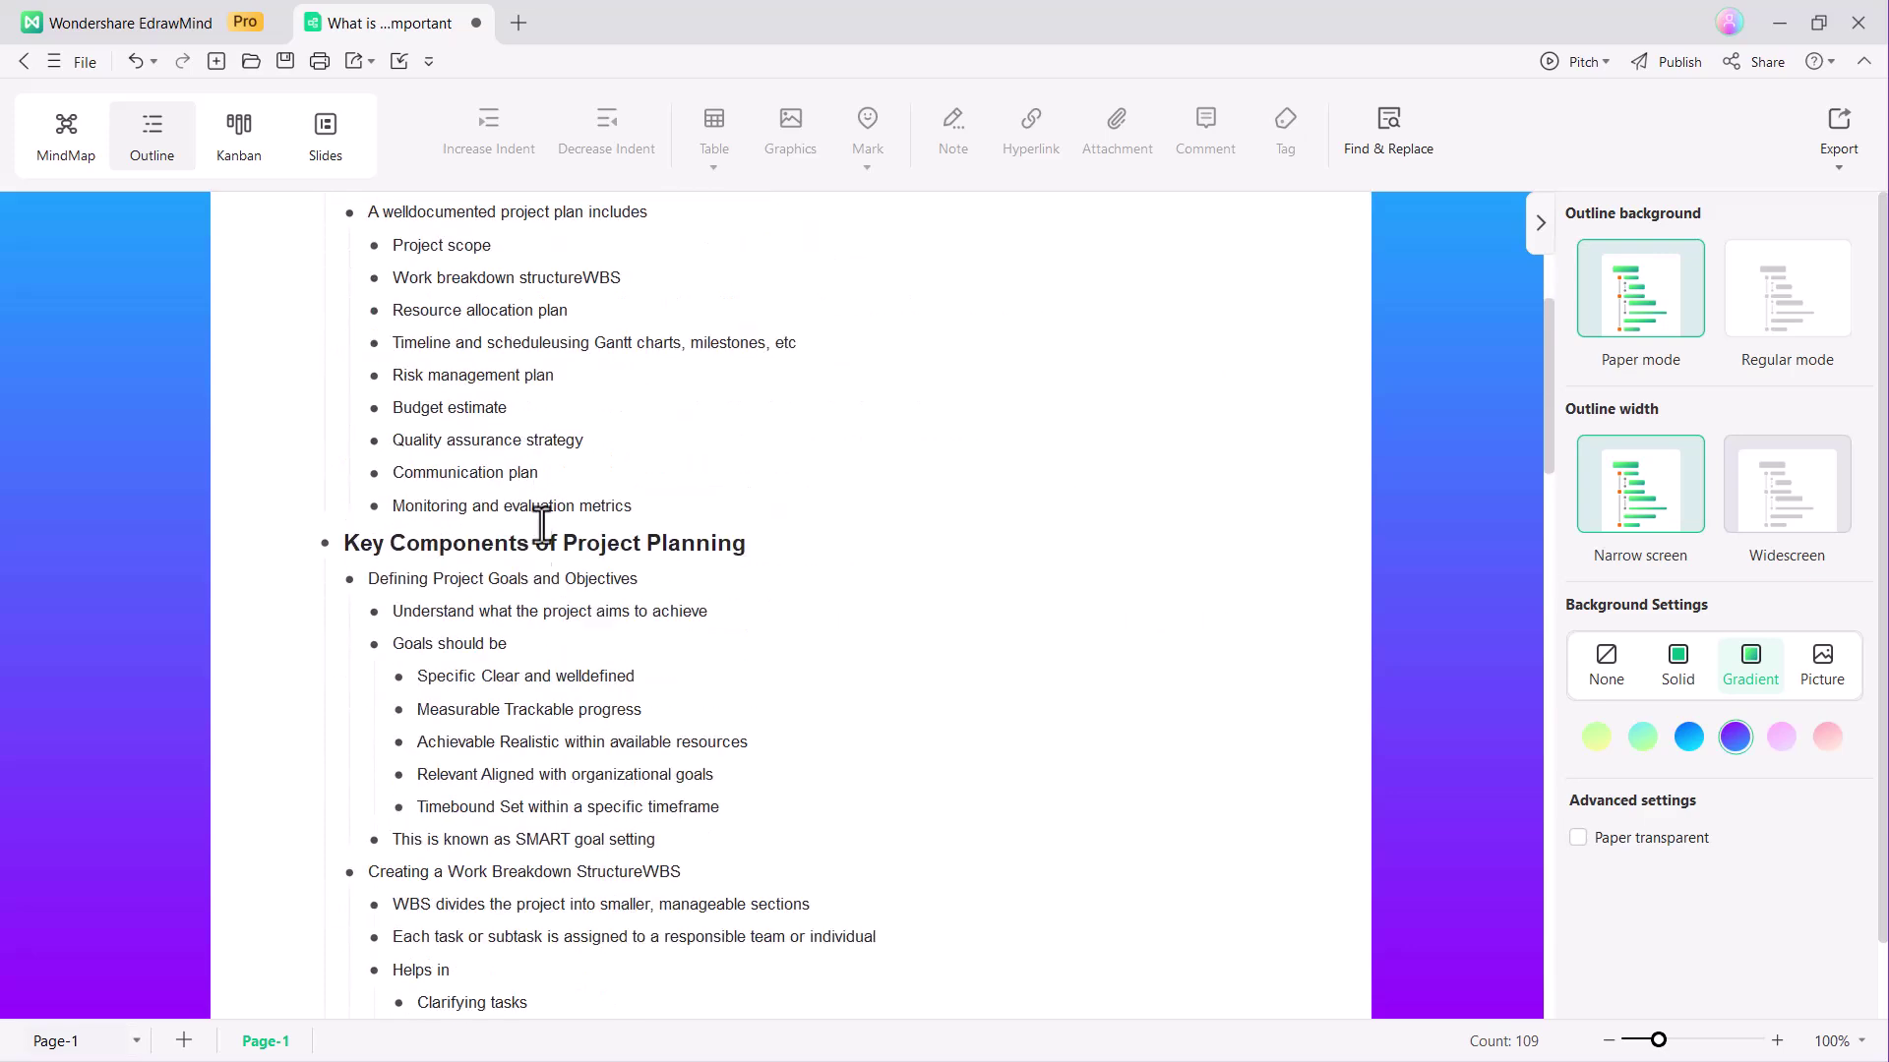
scroll(581, 815, "down", 2)
scroll(583, 816, "down", 2)
scroll(582, 816, "down", 1)
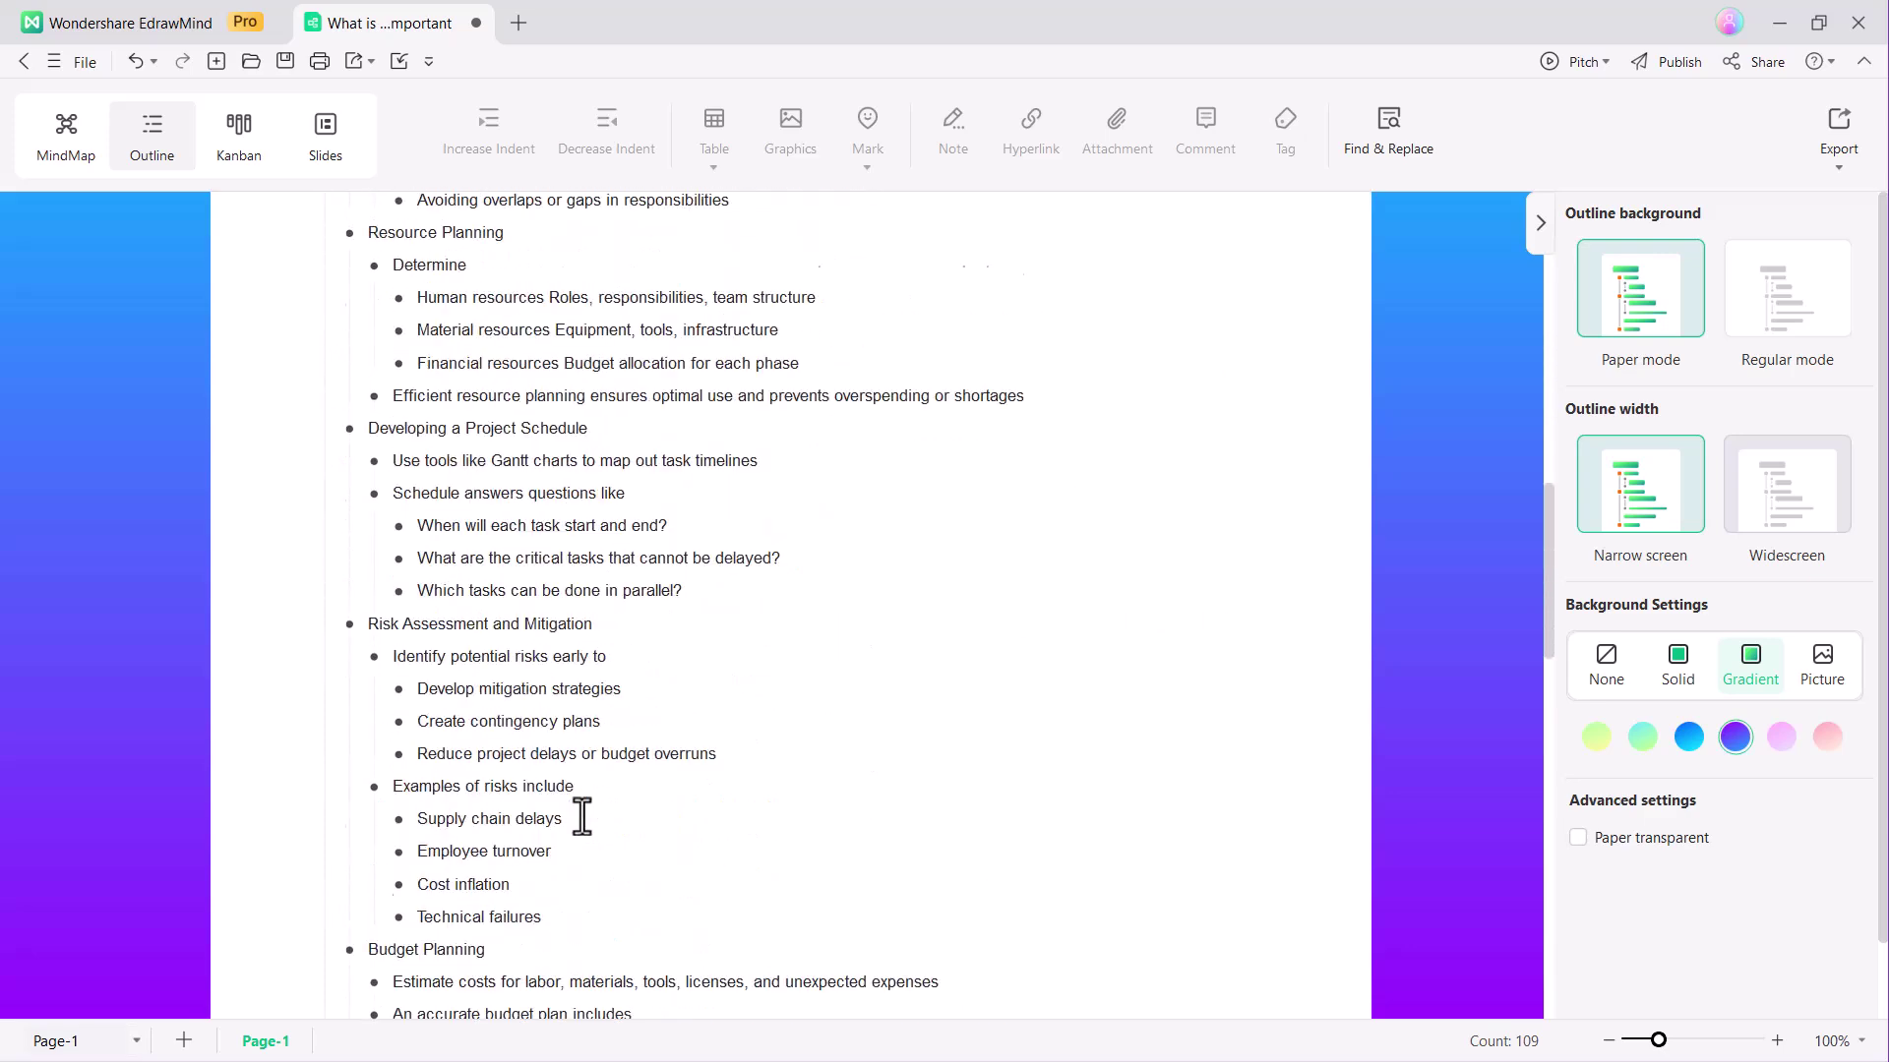
scroll(582, 817, "down", 2)
scroll(581, 816, "down", 2)
scroll(581, 816, "down", 4)
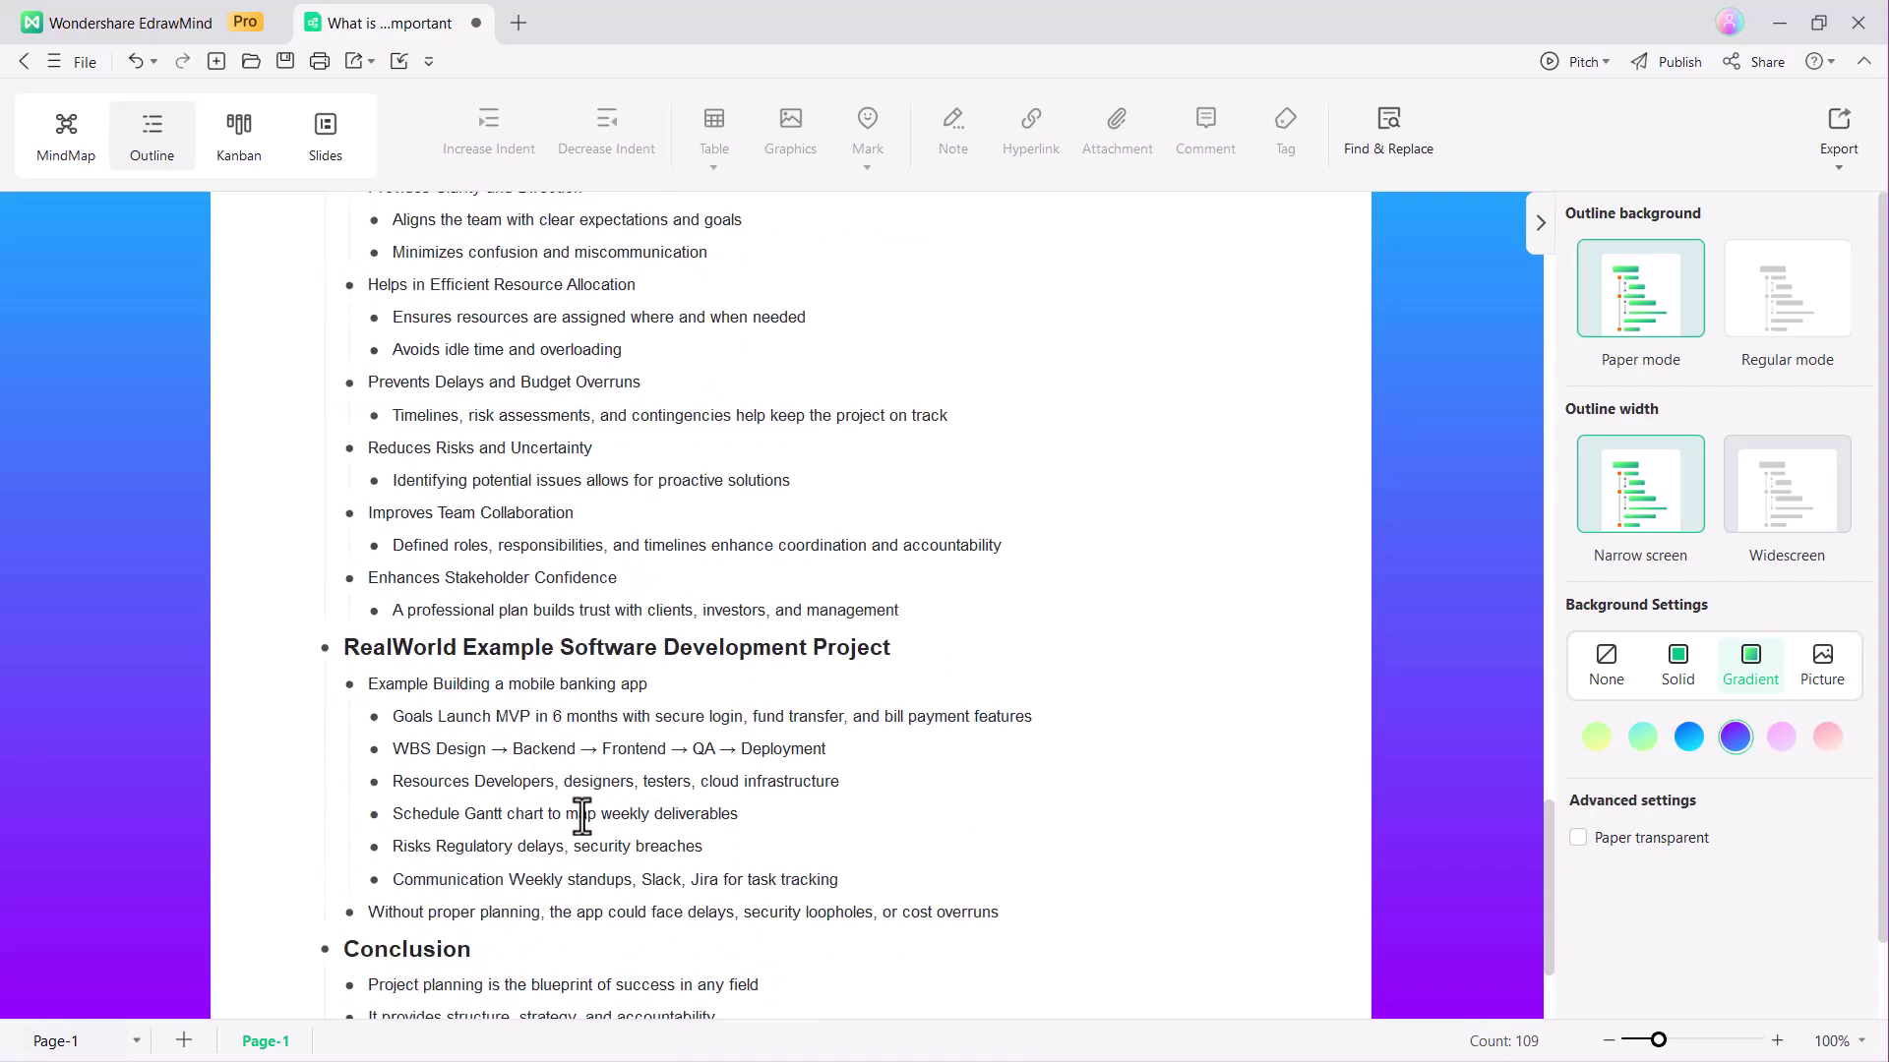
scroll(581, 816, "up", 5)
scroll(581, 817, "up", 4)
scroll(582, 816, "up", 6)
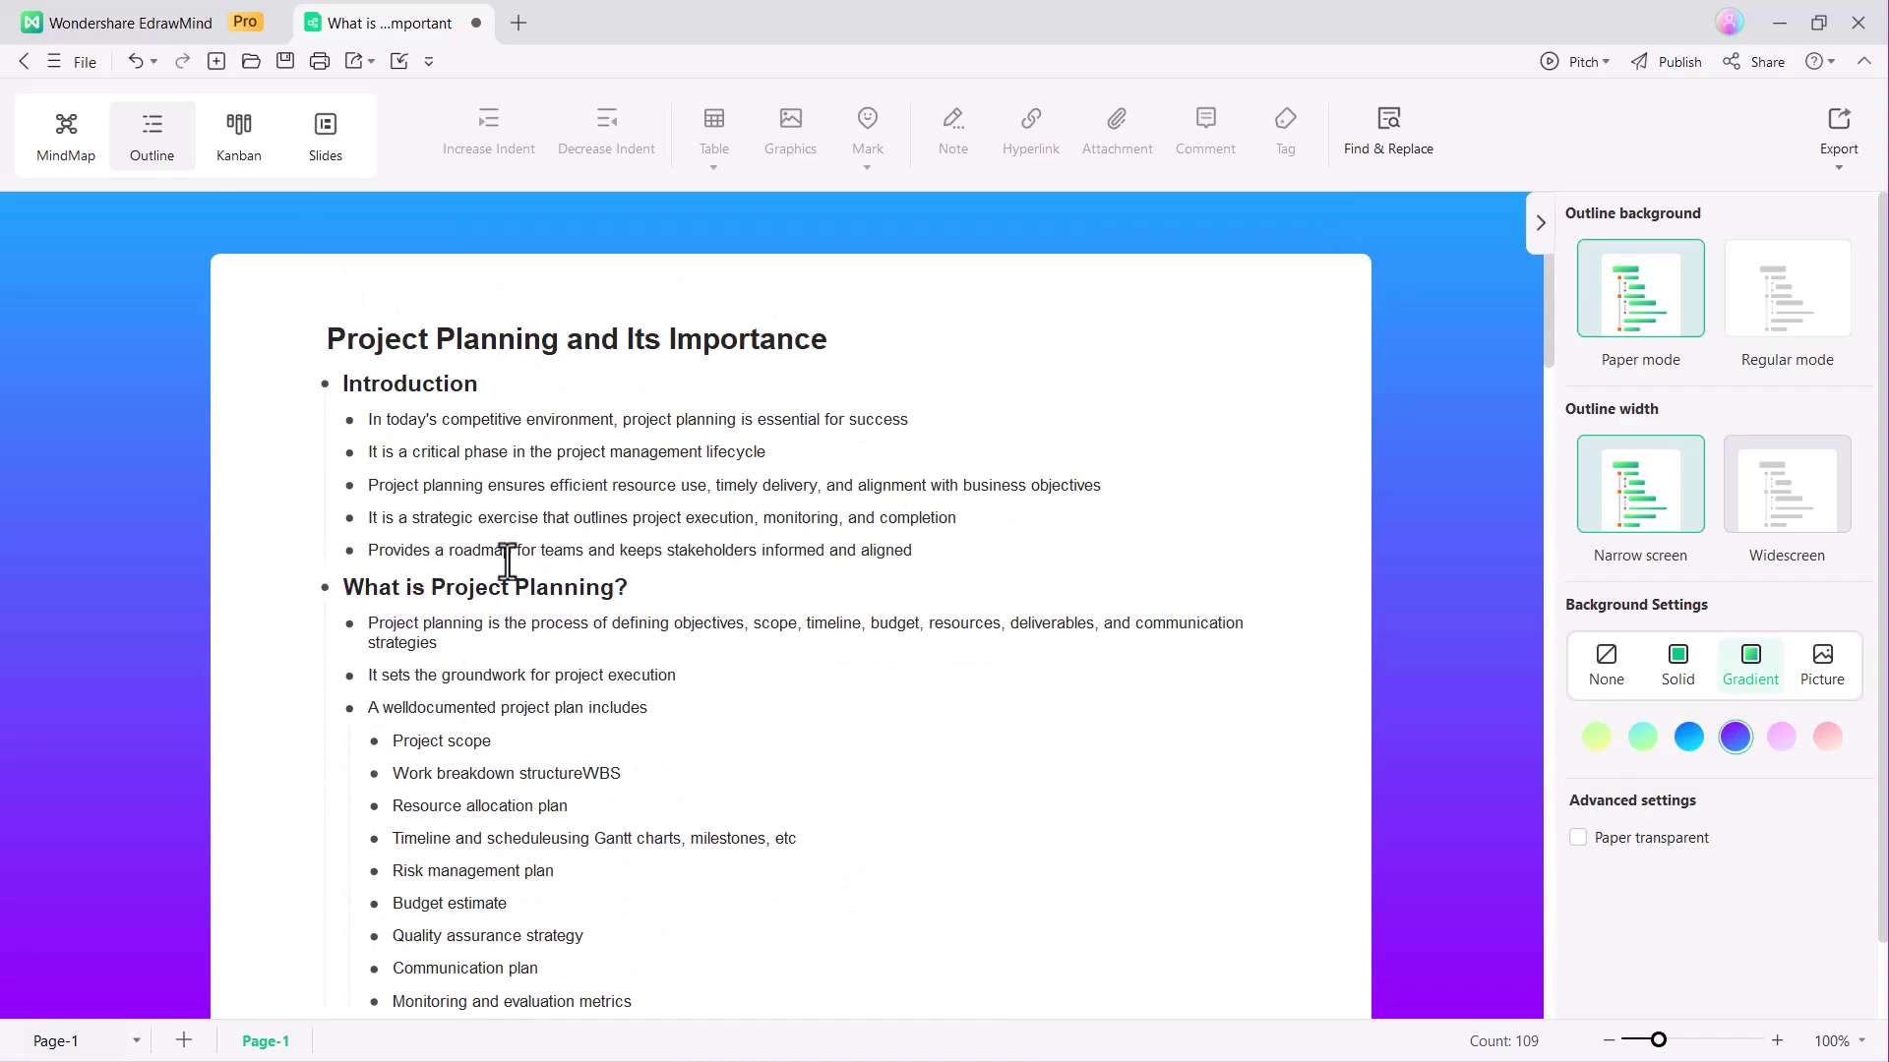
left_click(1686, 739)
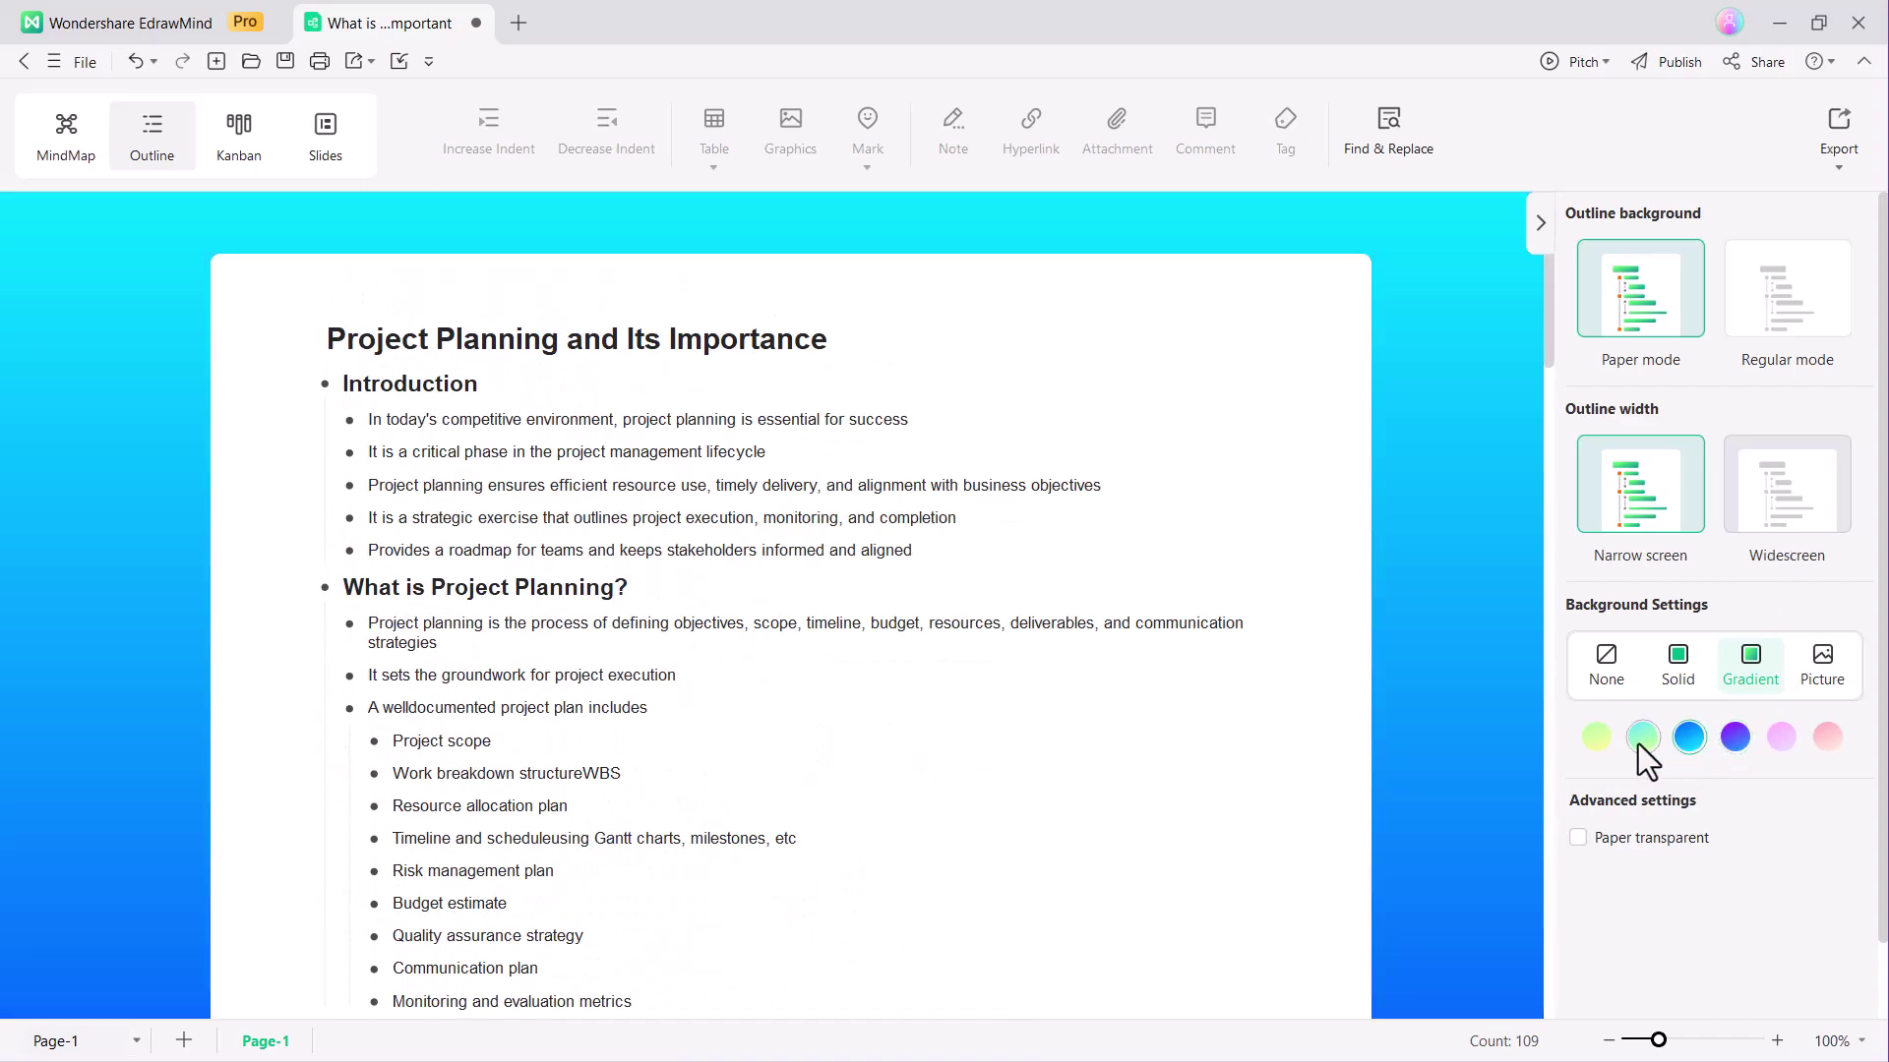
left_click(1600, 741)
left_click(1654, 660)
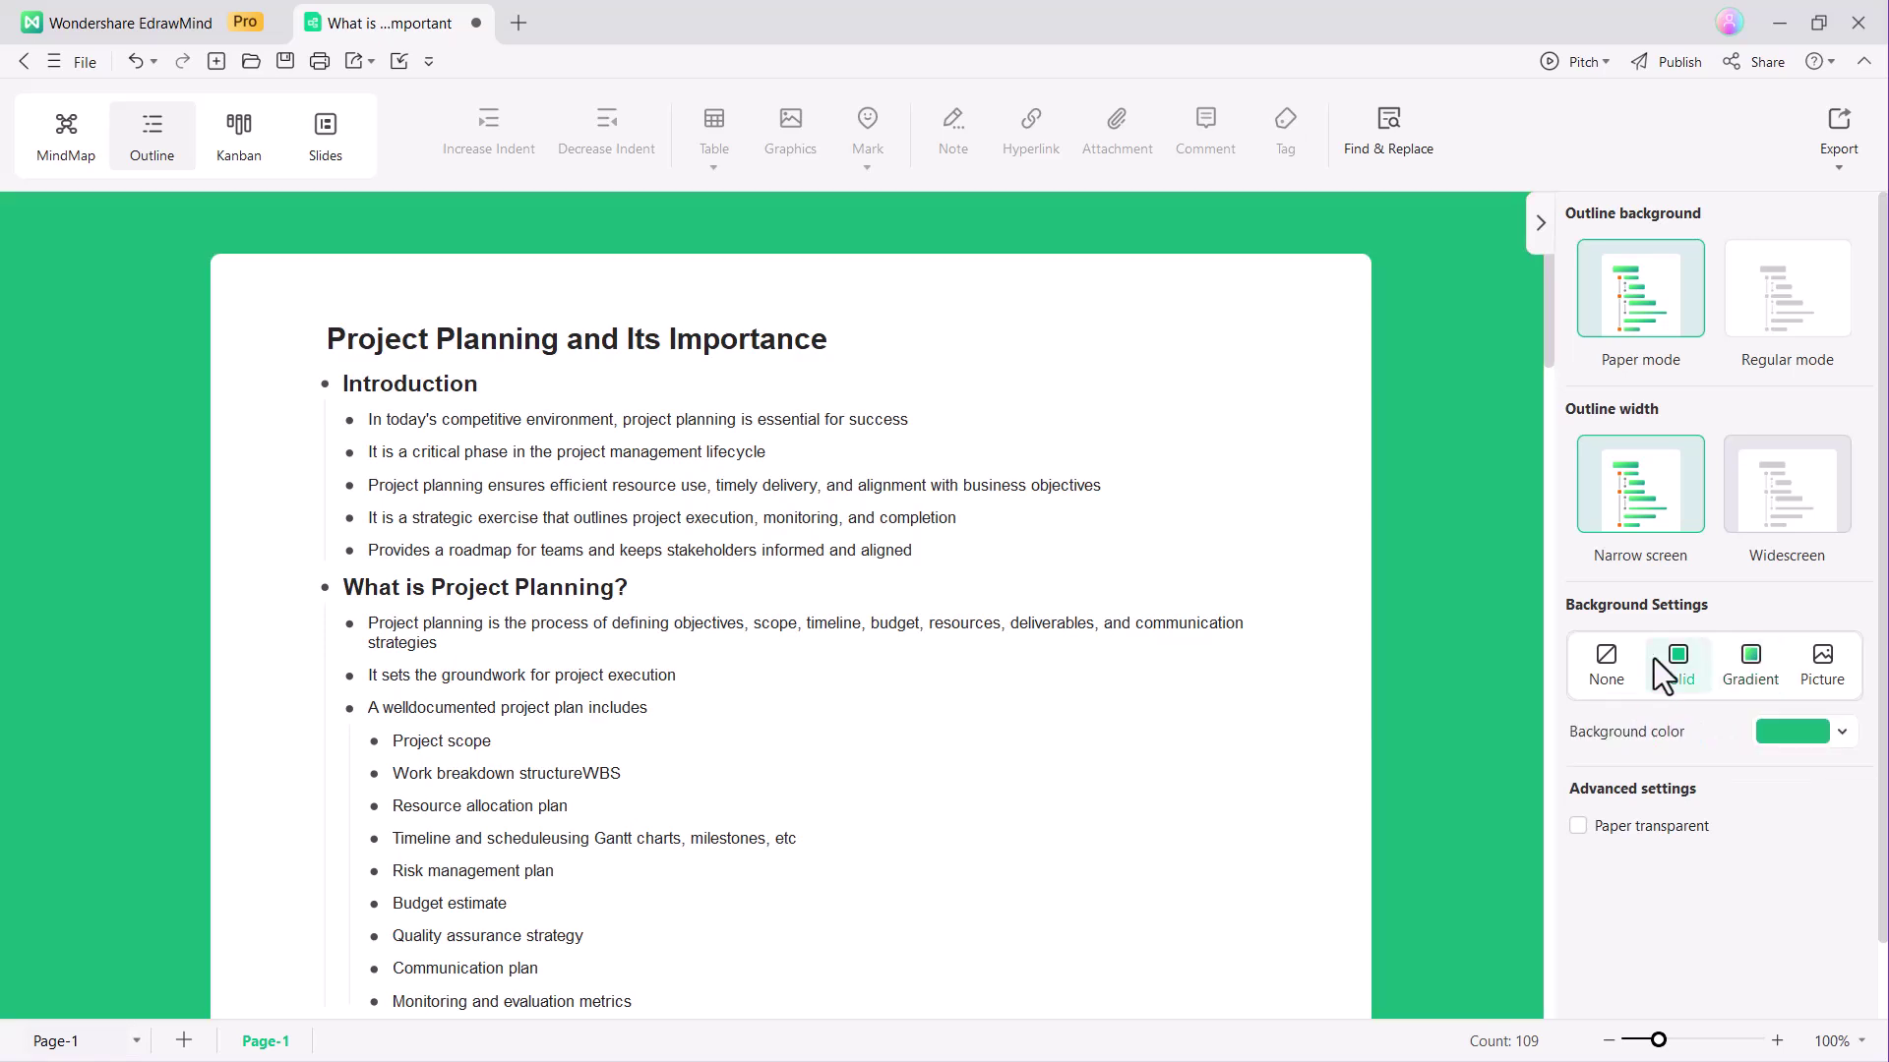
left_click(1624, 668)
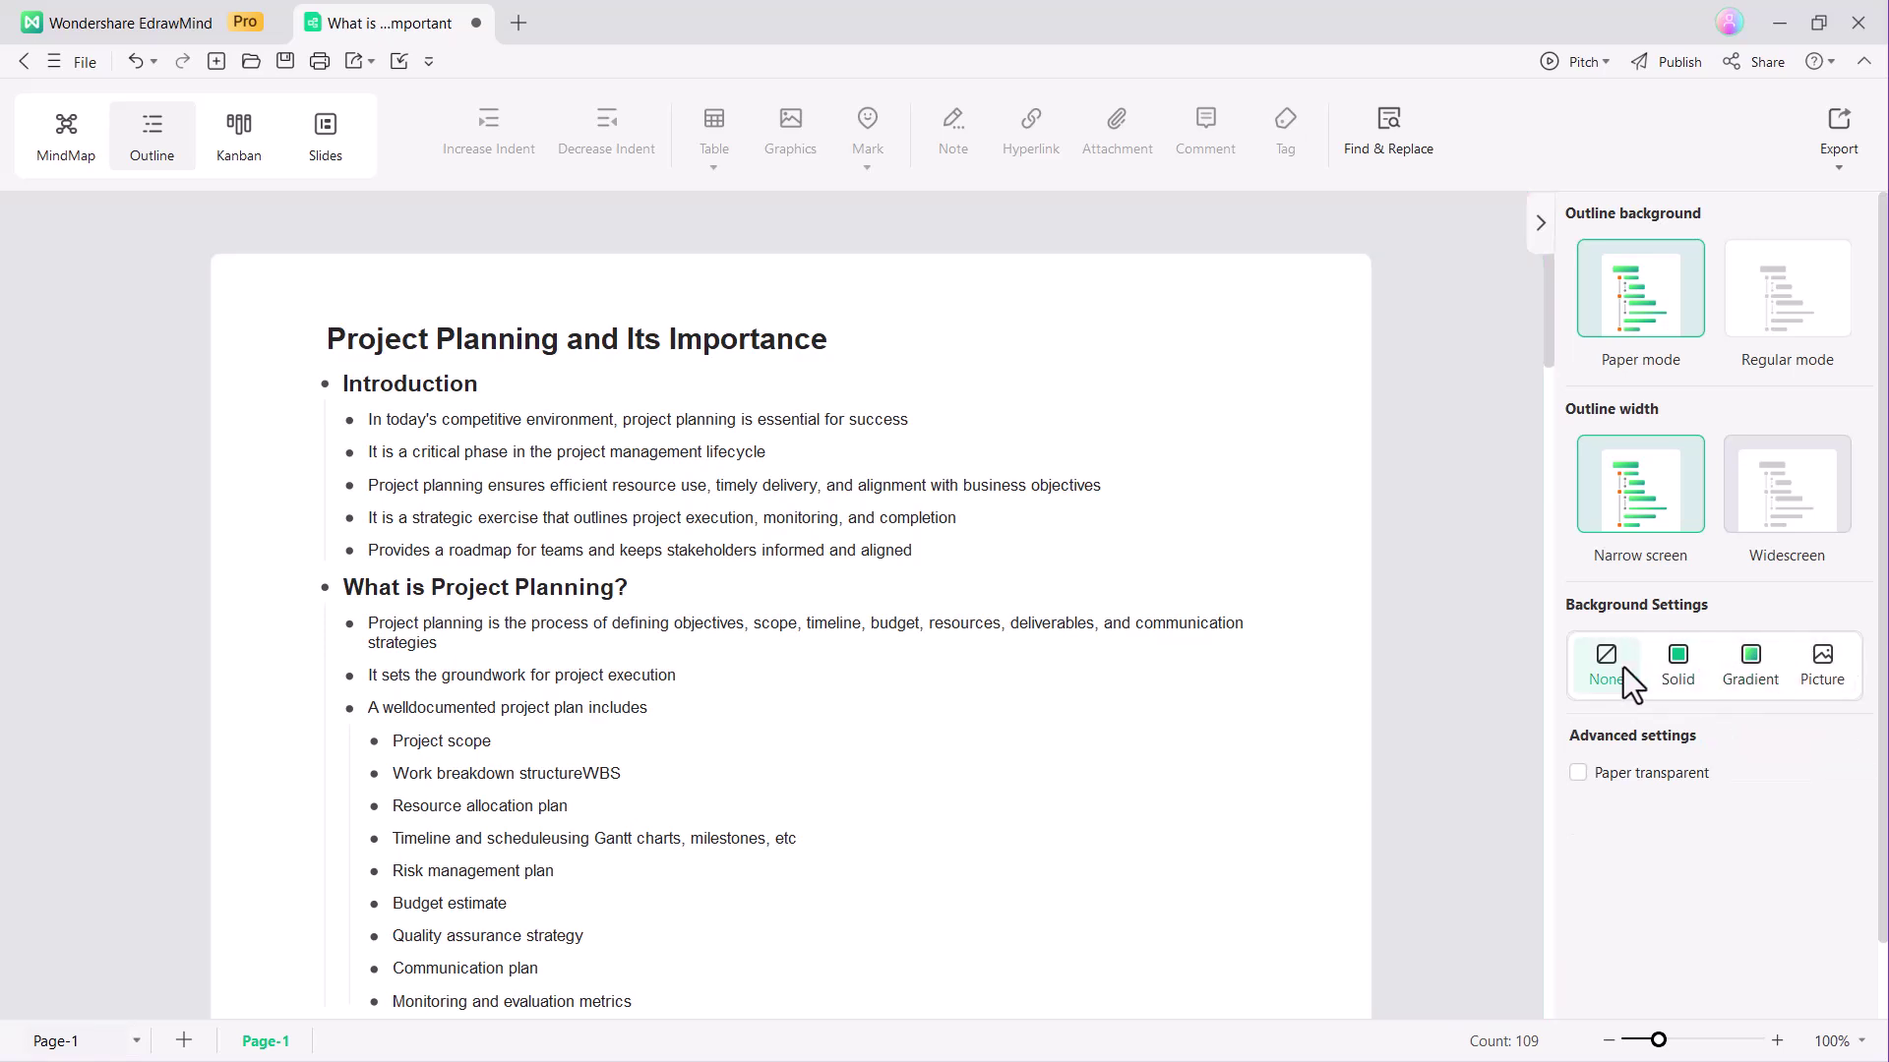
Step: View the Project Planning map as Kanban and Slides, then close it without saving
left_click(249, 133)
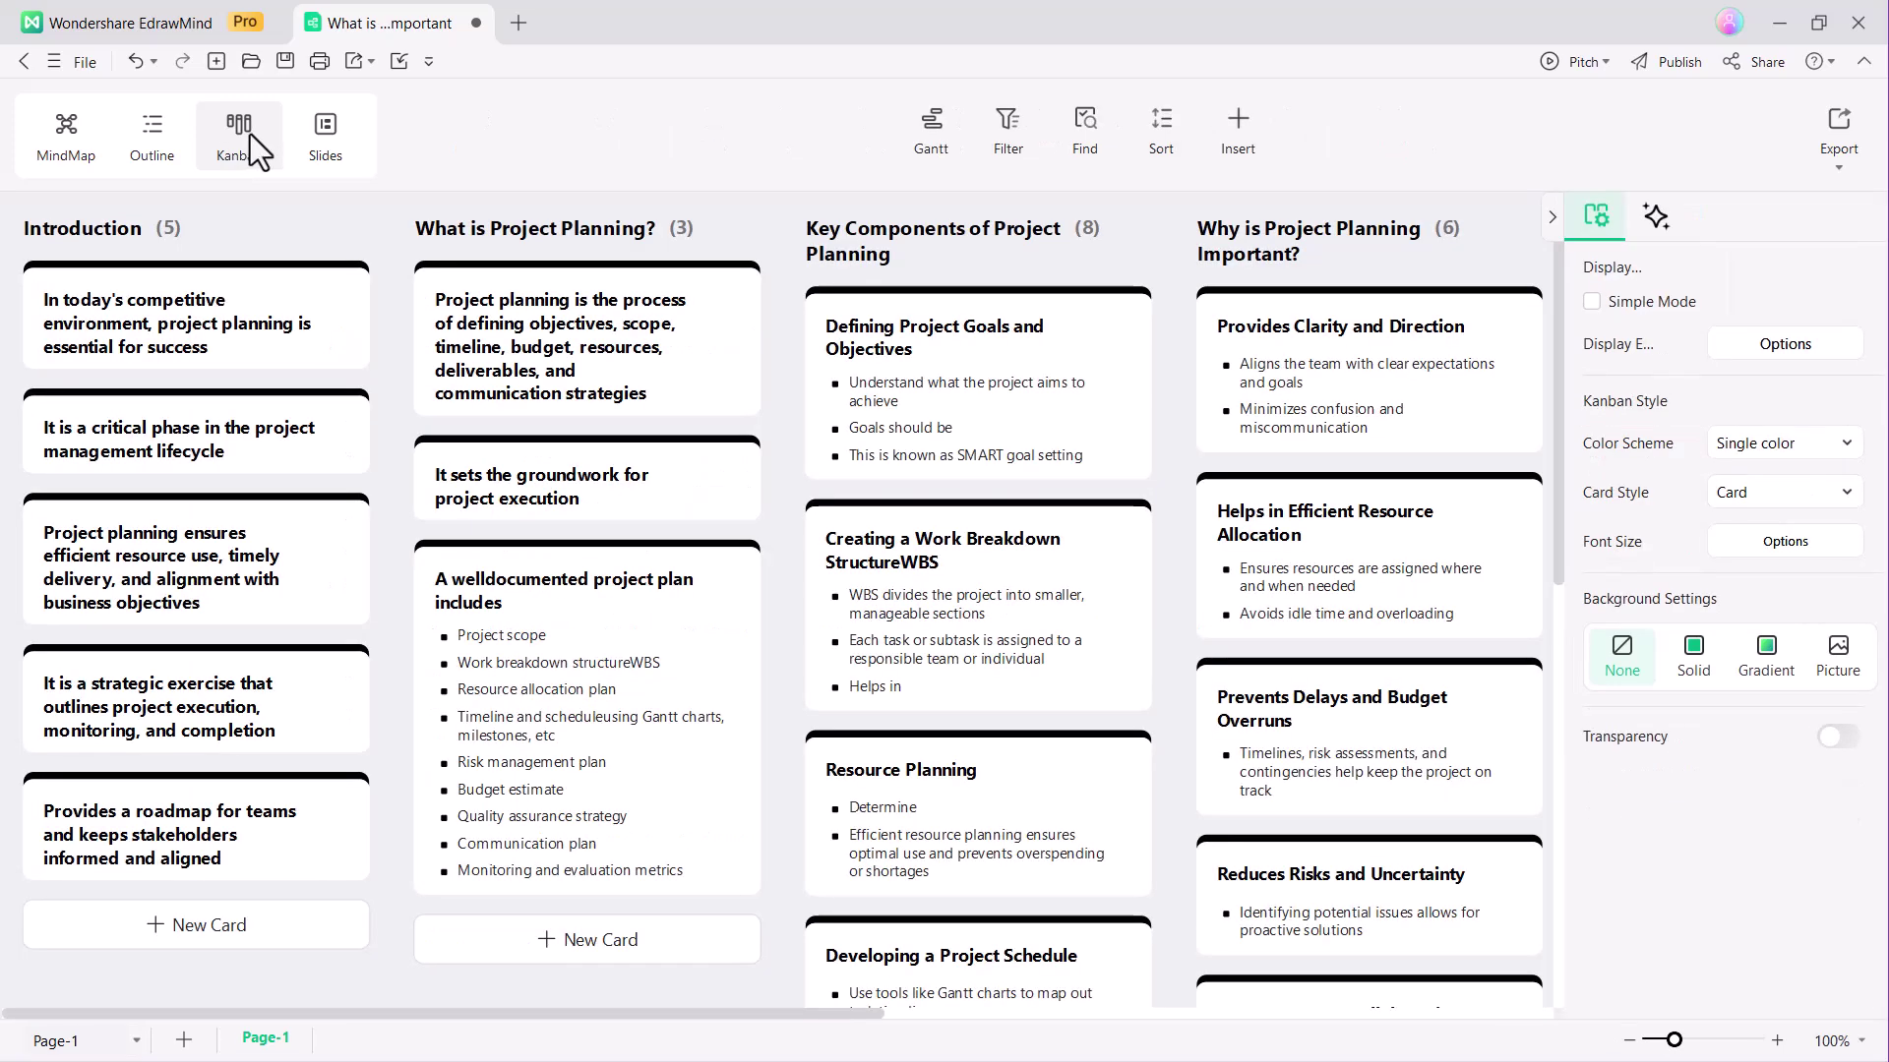
scroll(429, 572, "down", 3)
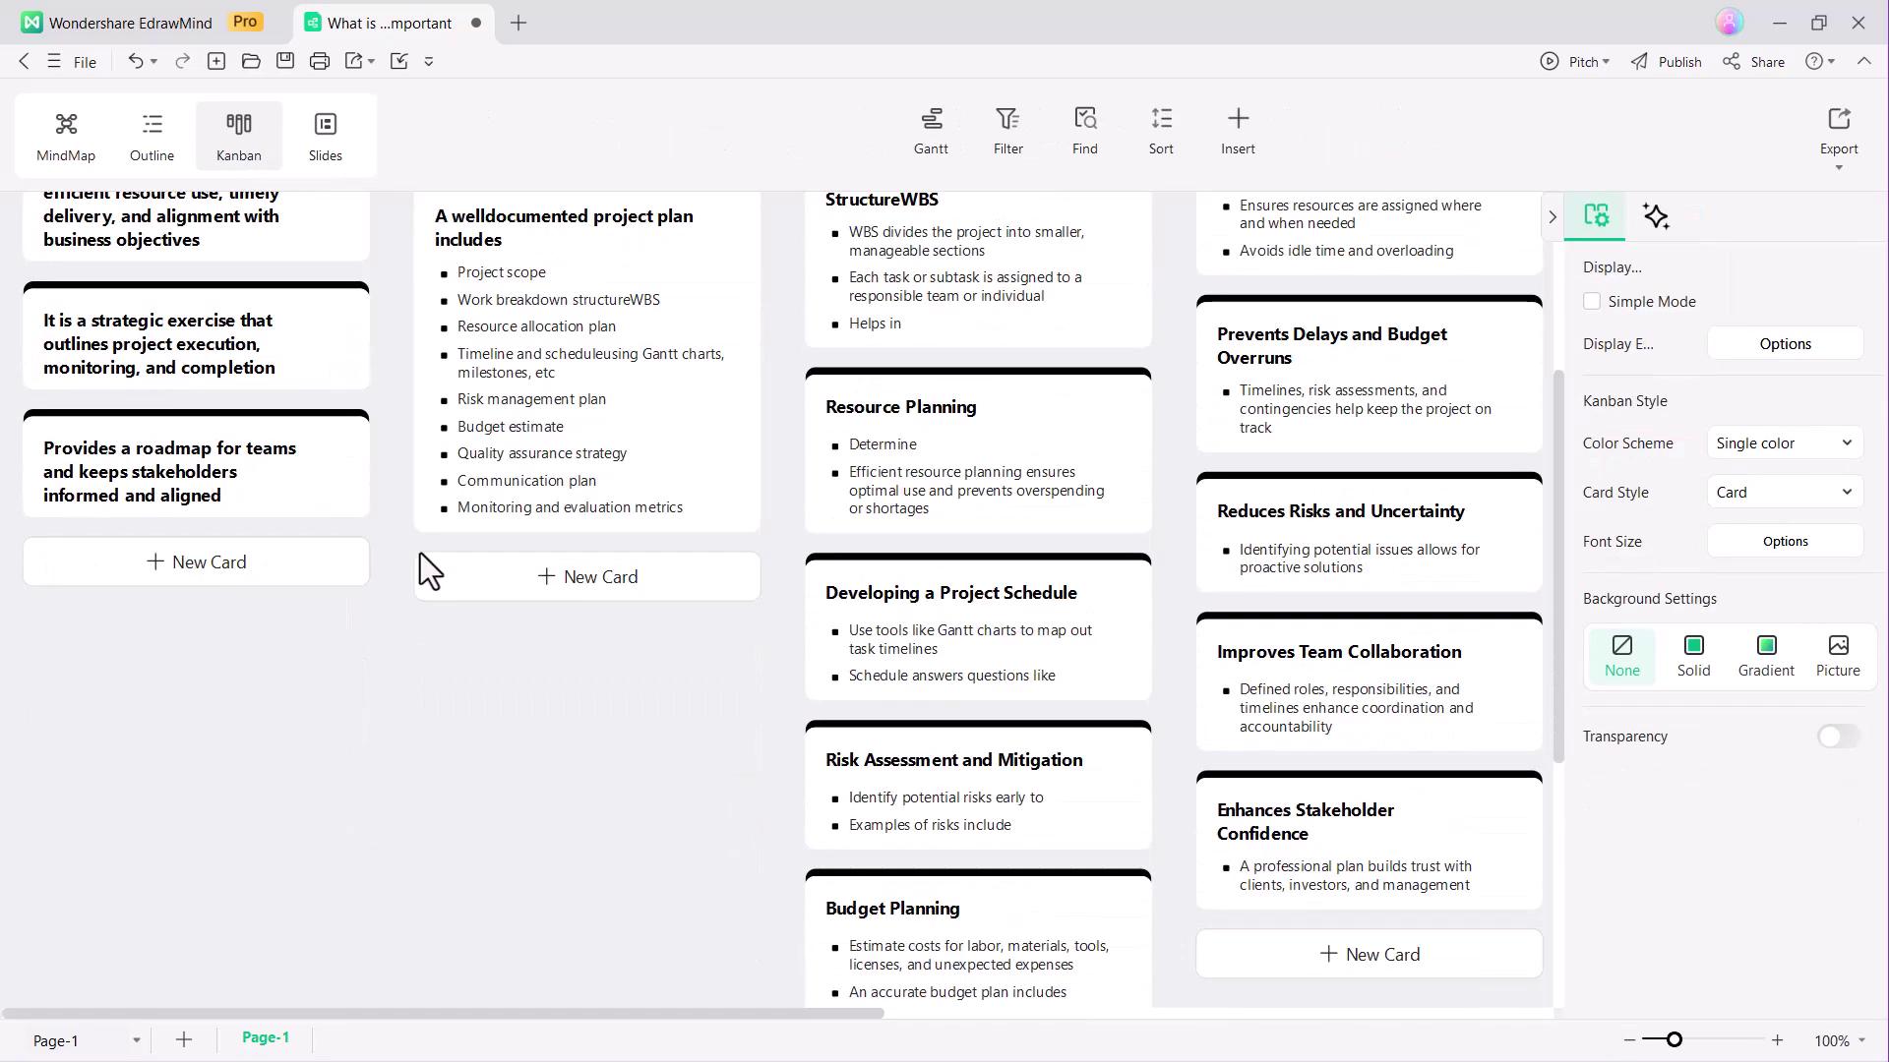
scroll(639, 589, "up", 3)
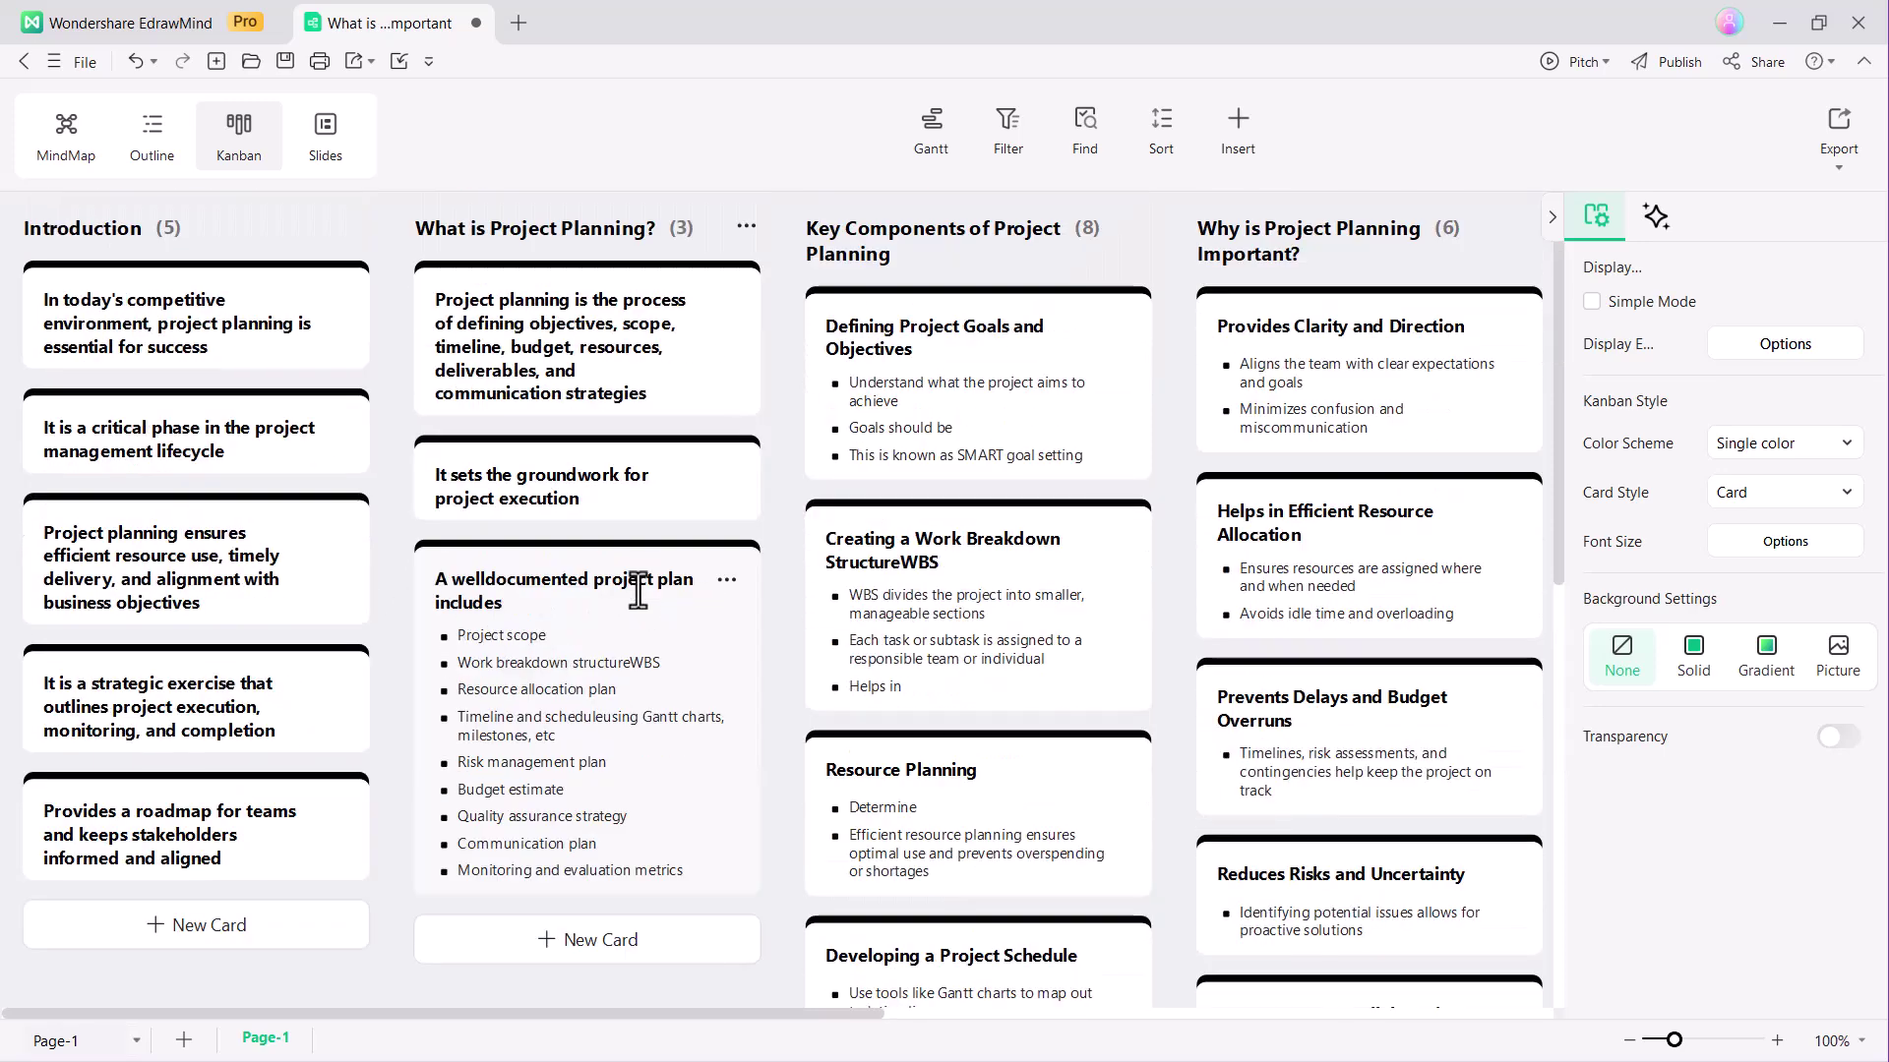
mouse_move(1033, 236)
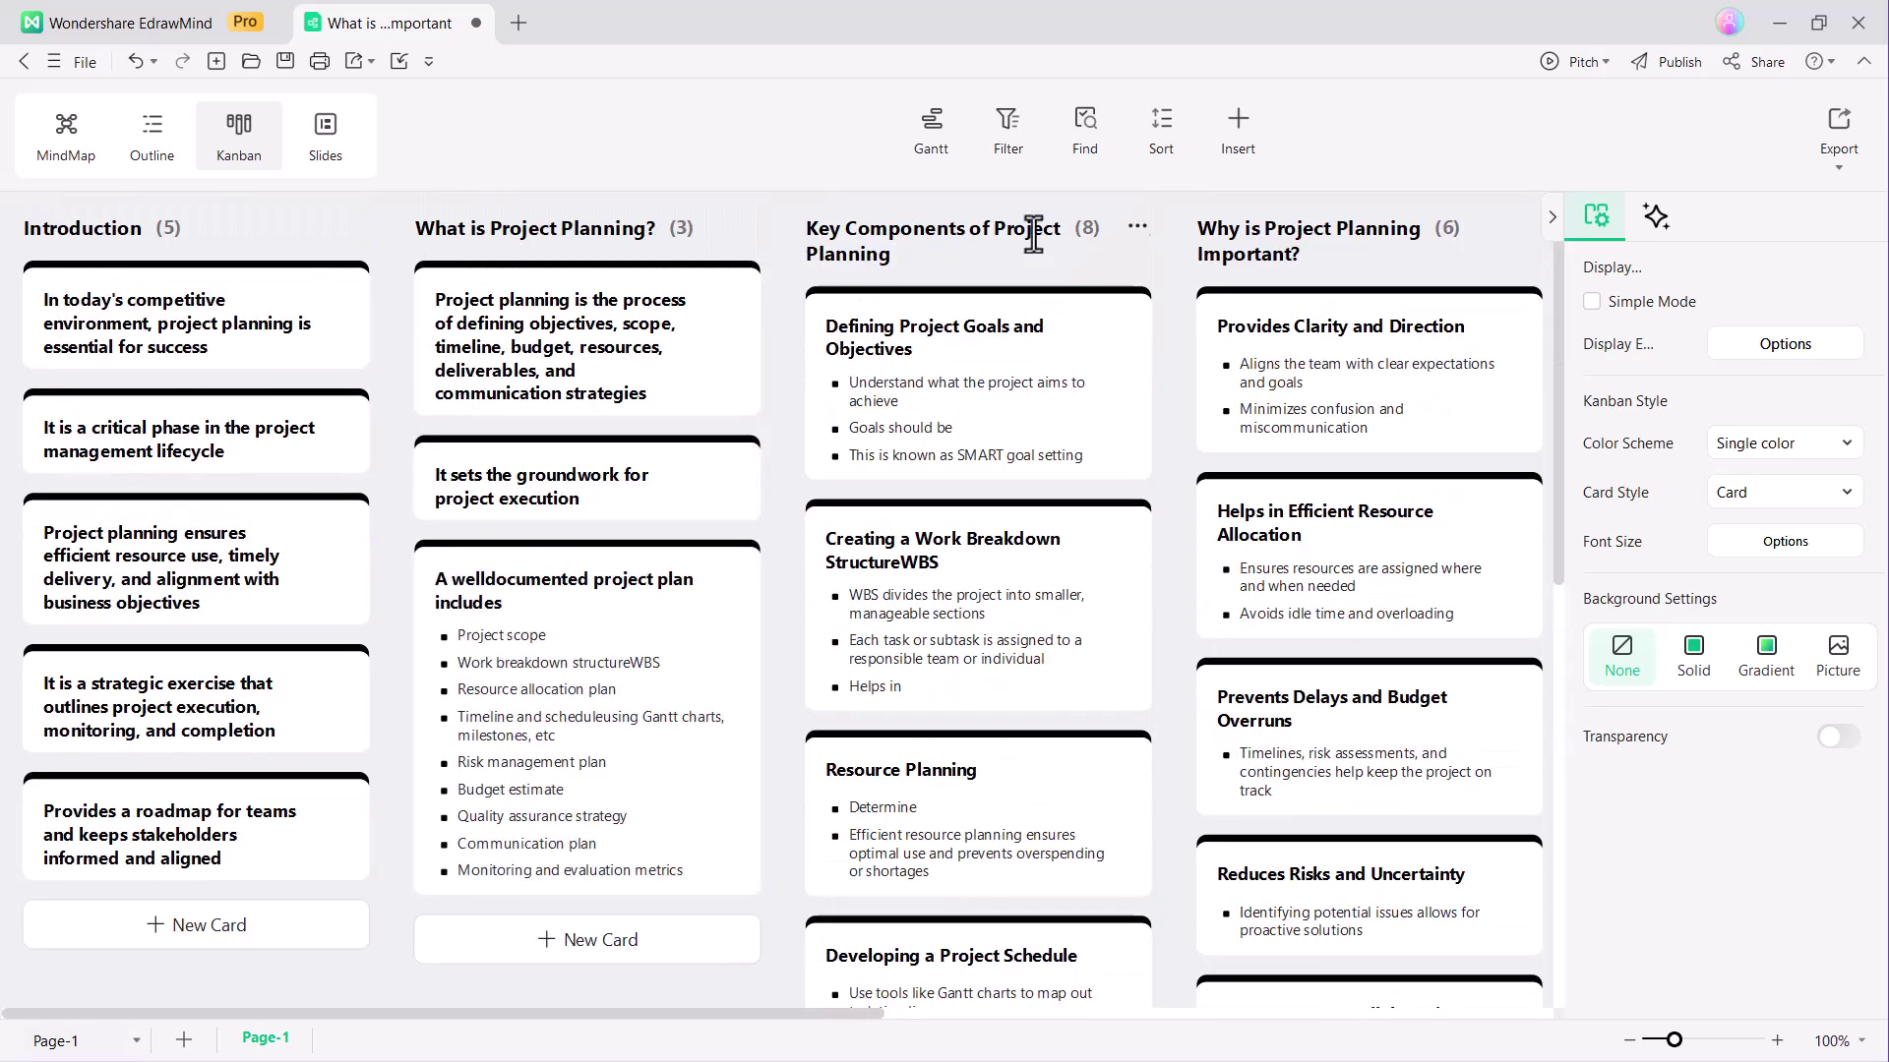
left_click(309, 143)
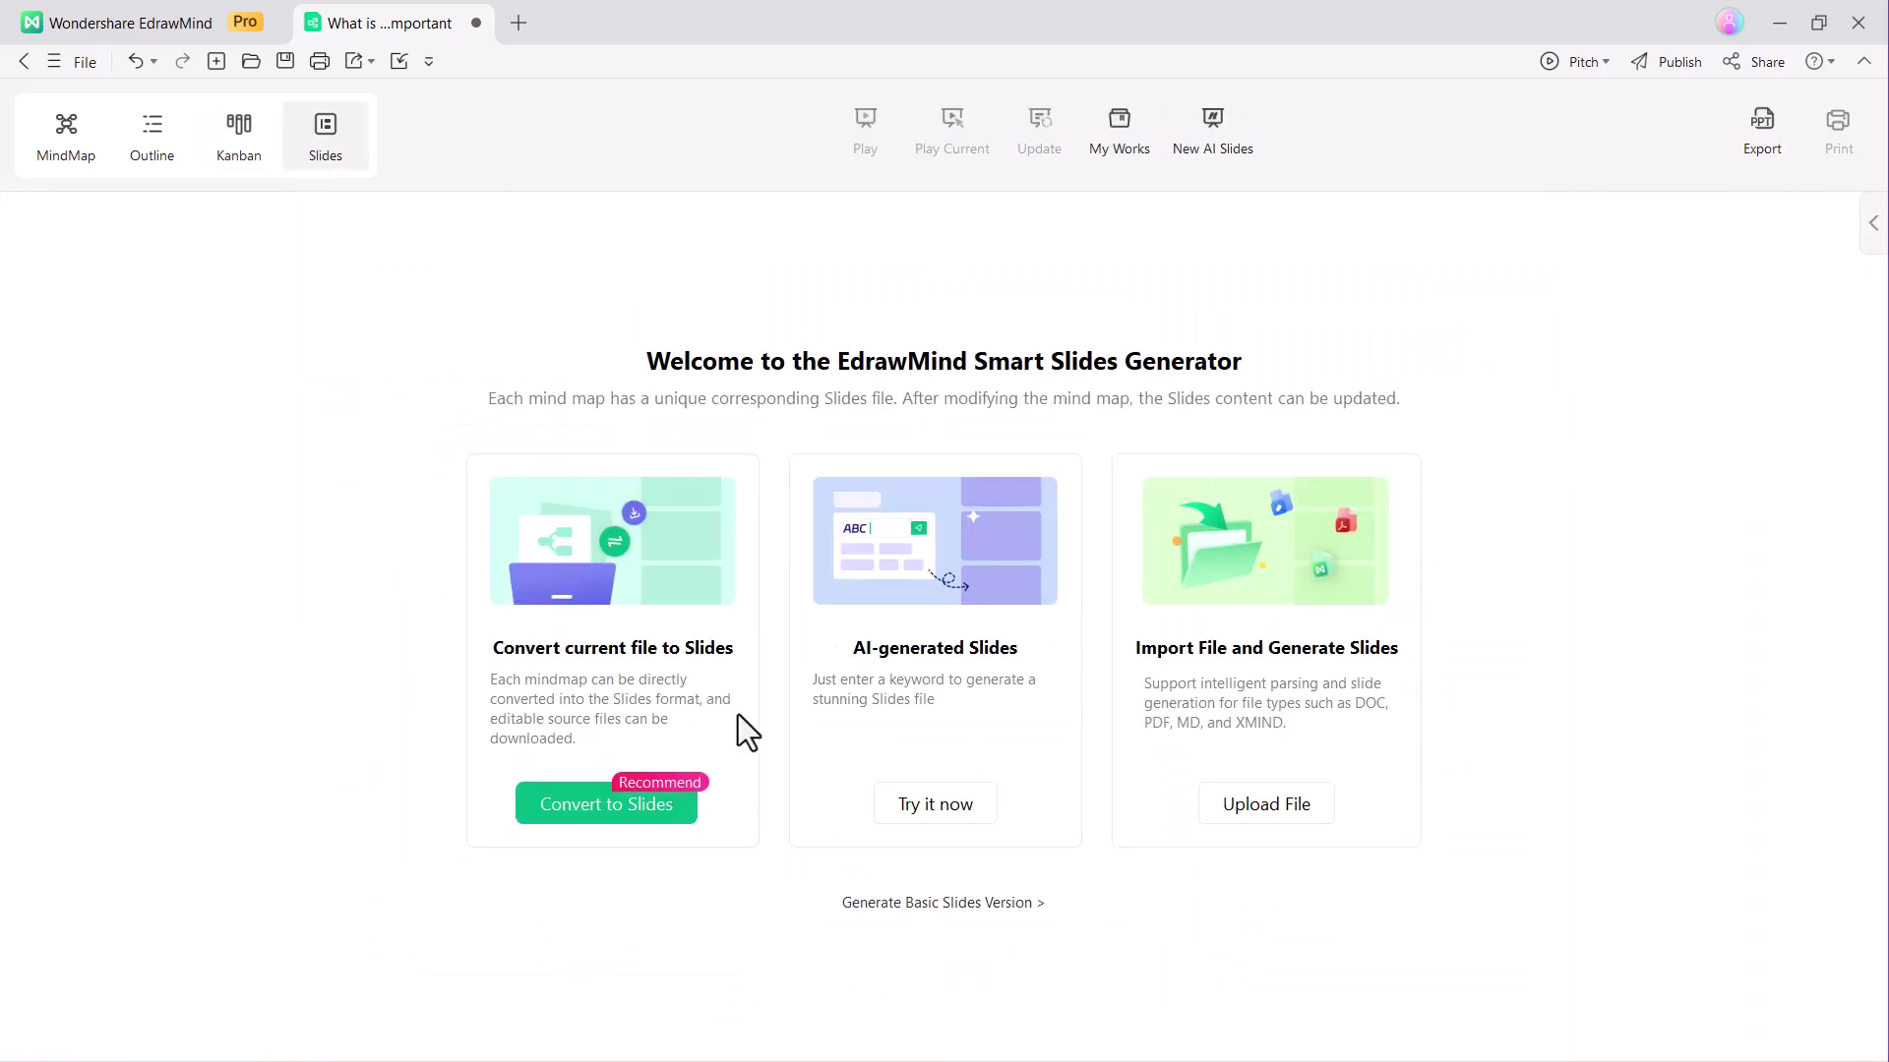
left_click(476, 24)
left_click(948, 575)
Step: Start an AI Chat and generate an article on the AI in education topic
left_click(110, 96)
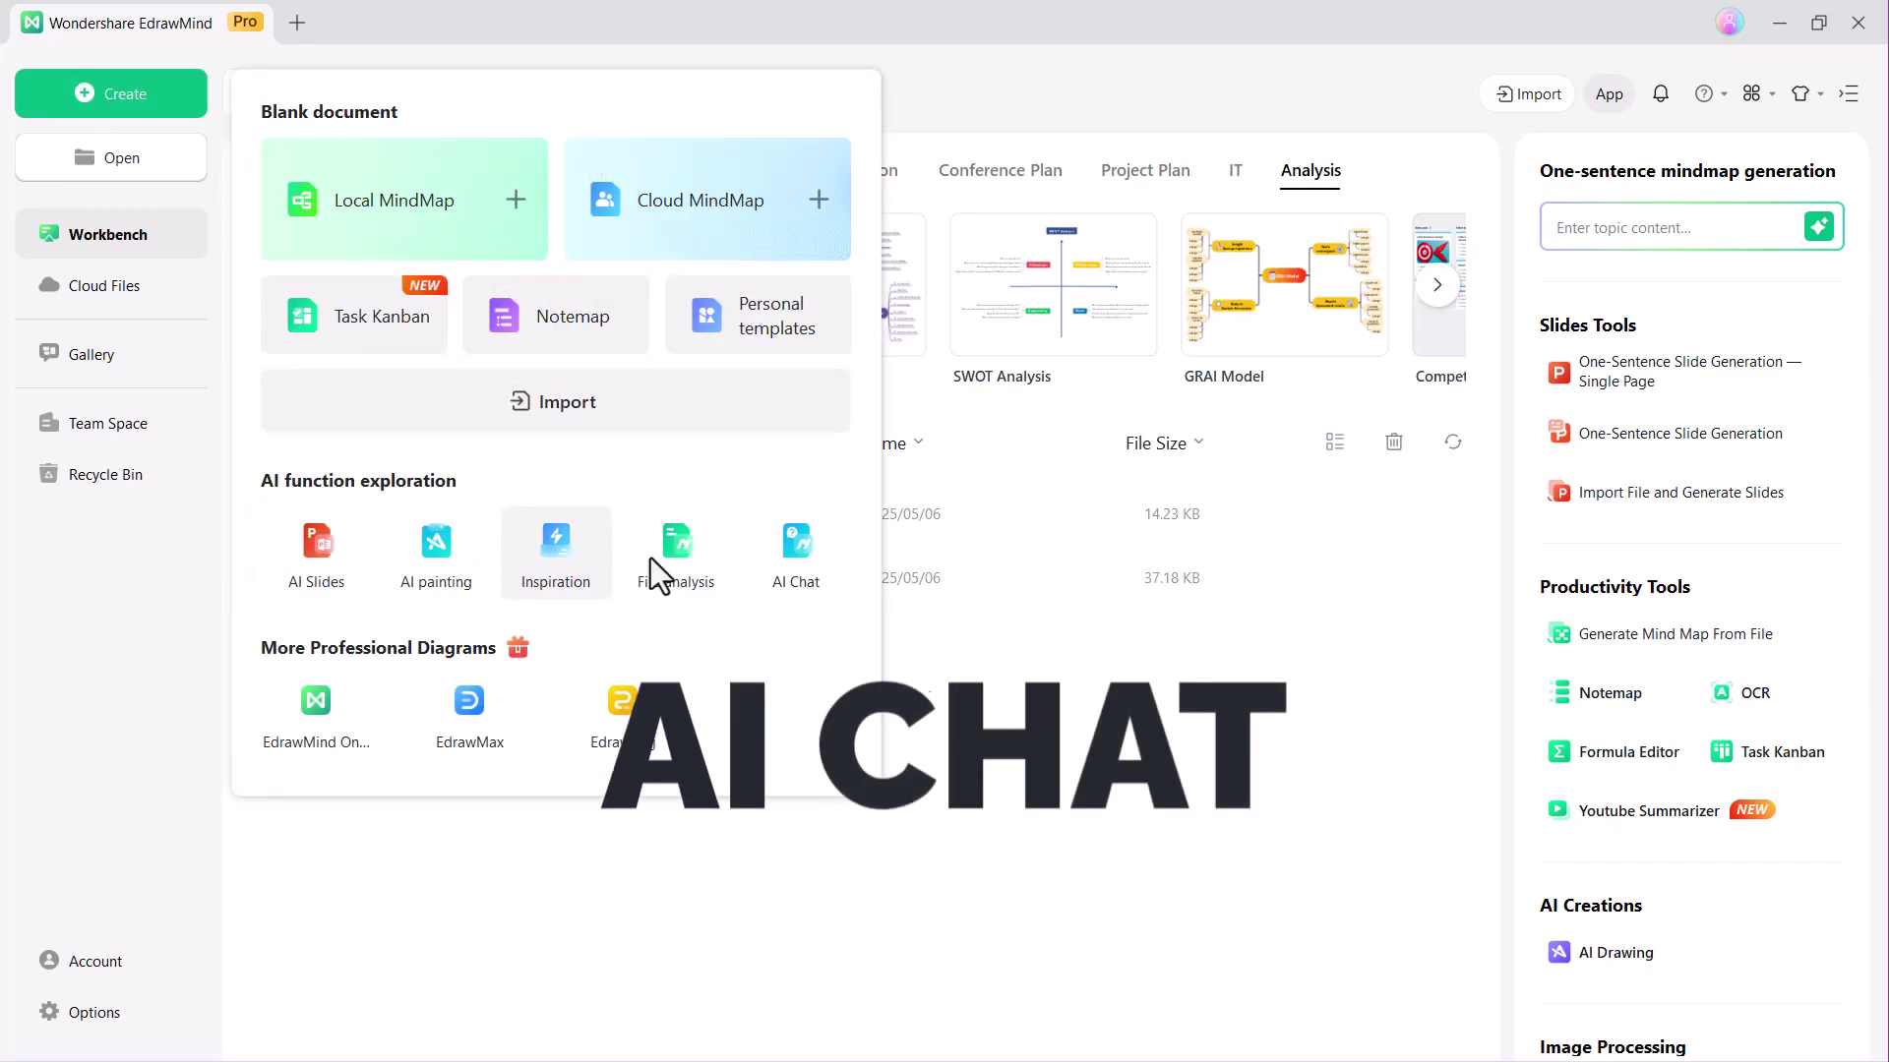
left_click(799, 569)
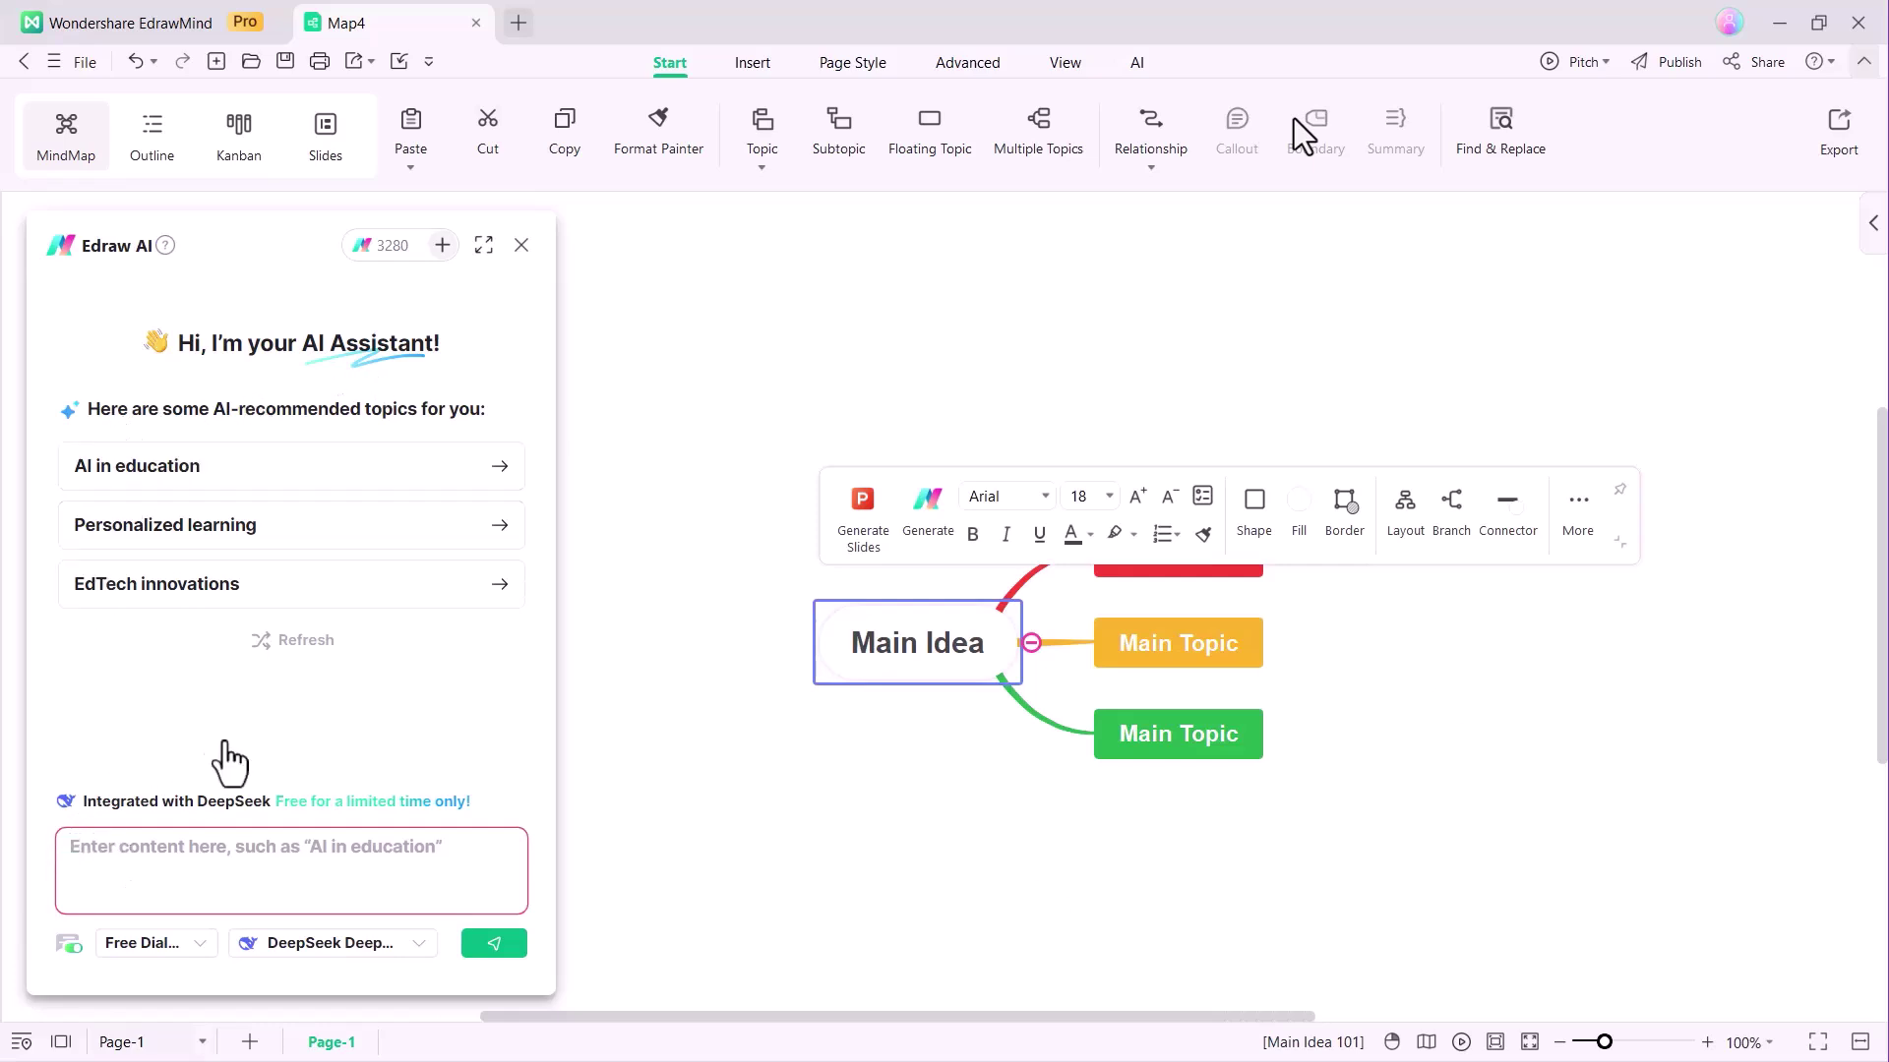
left_click(332, 469)
left_click(132, 944)
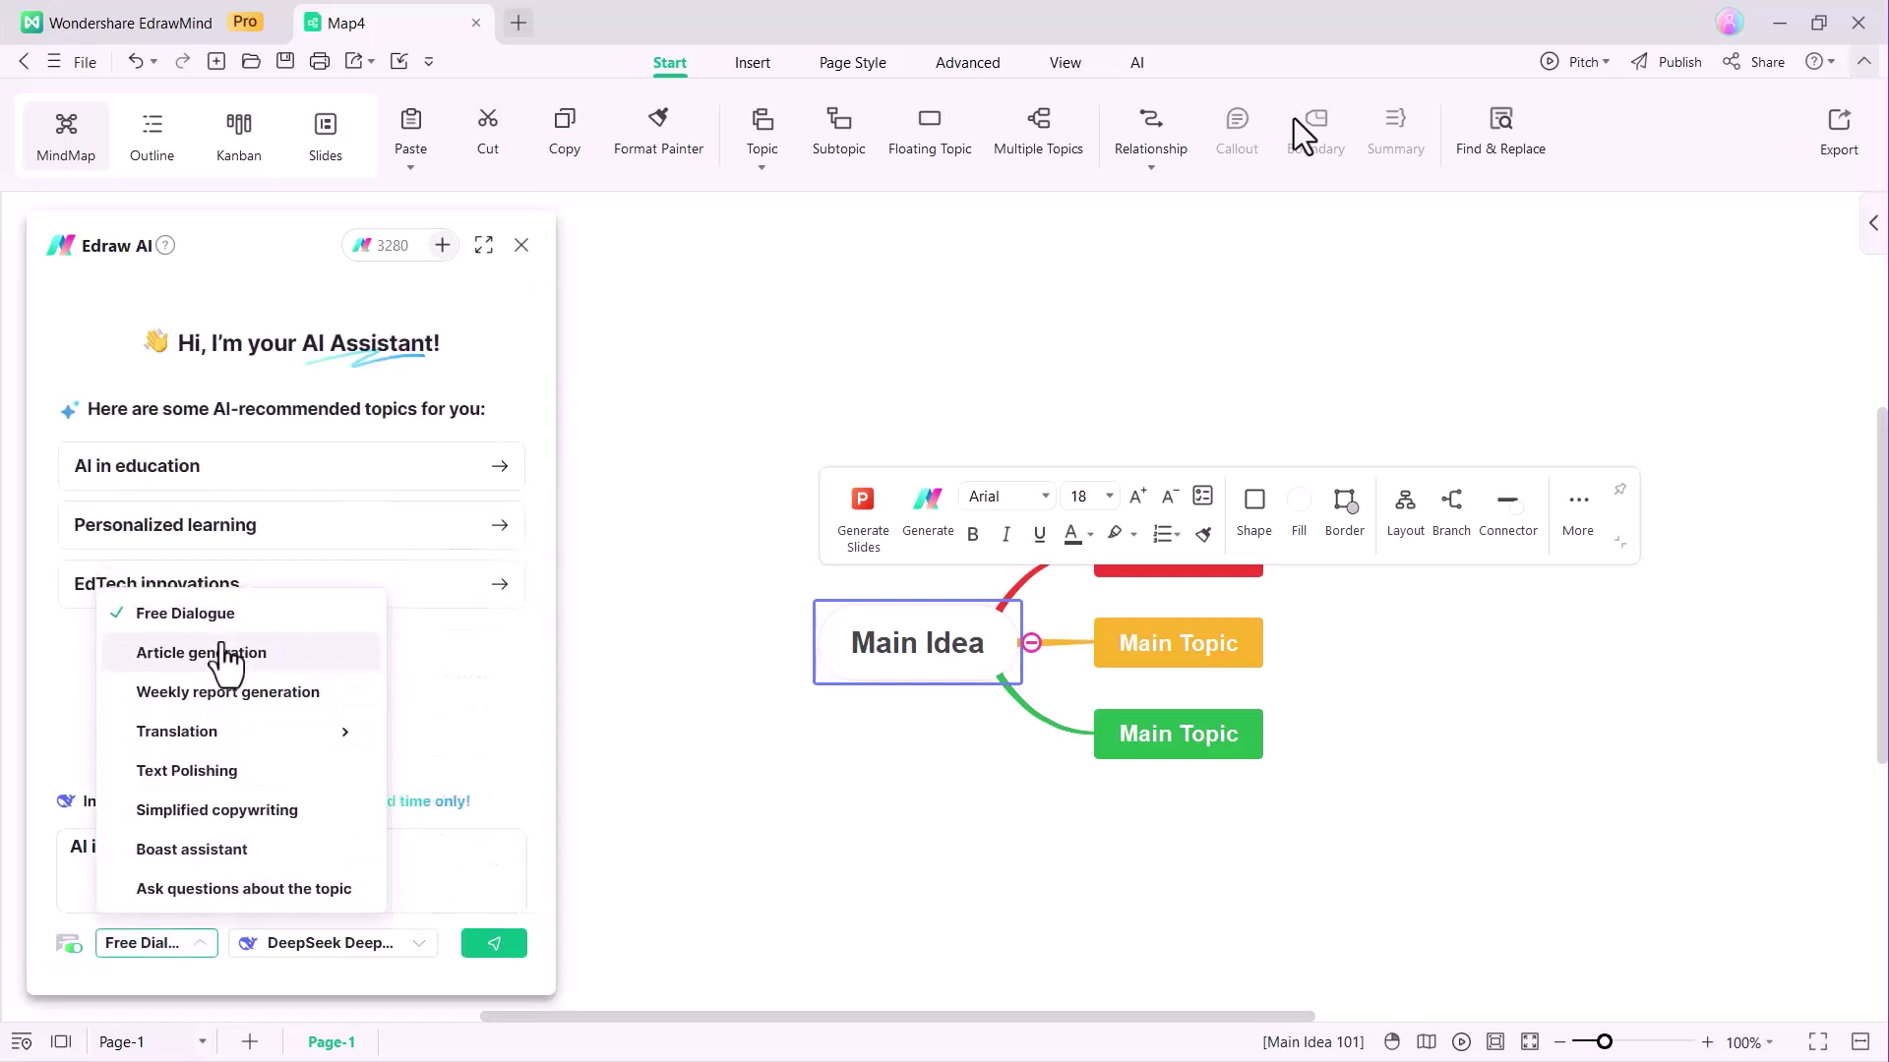
left_click(201, 653)
left_click(491, 944)
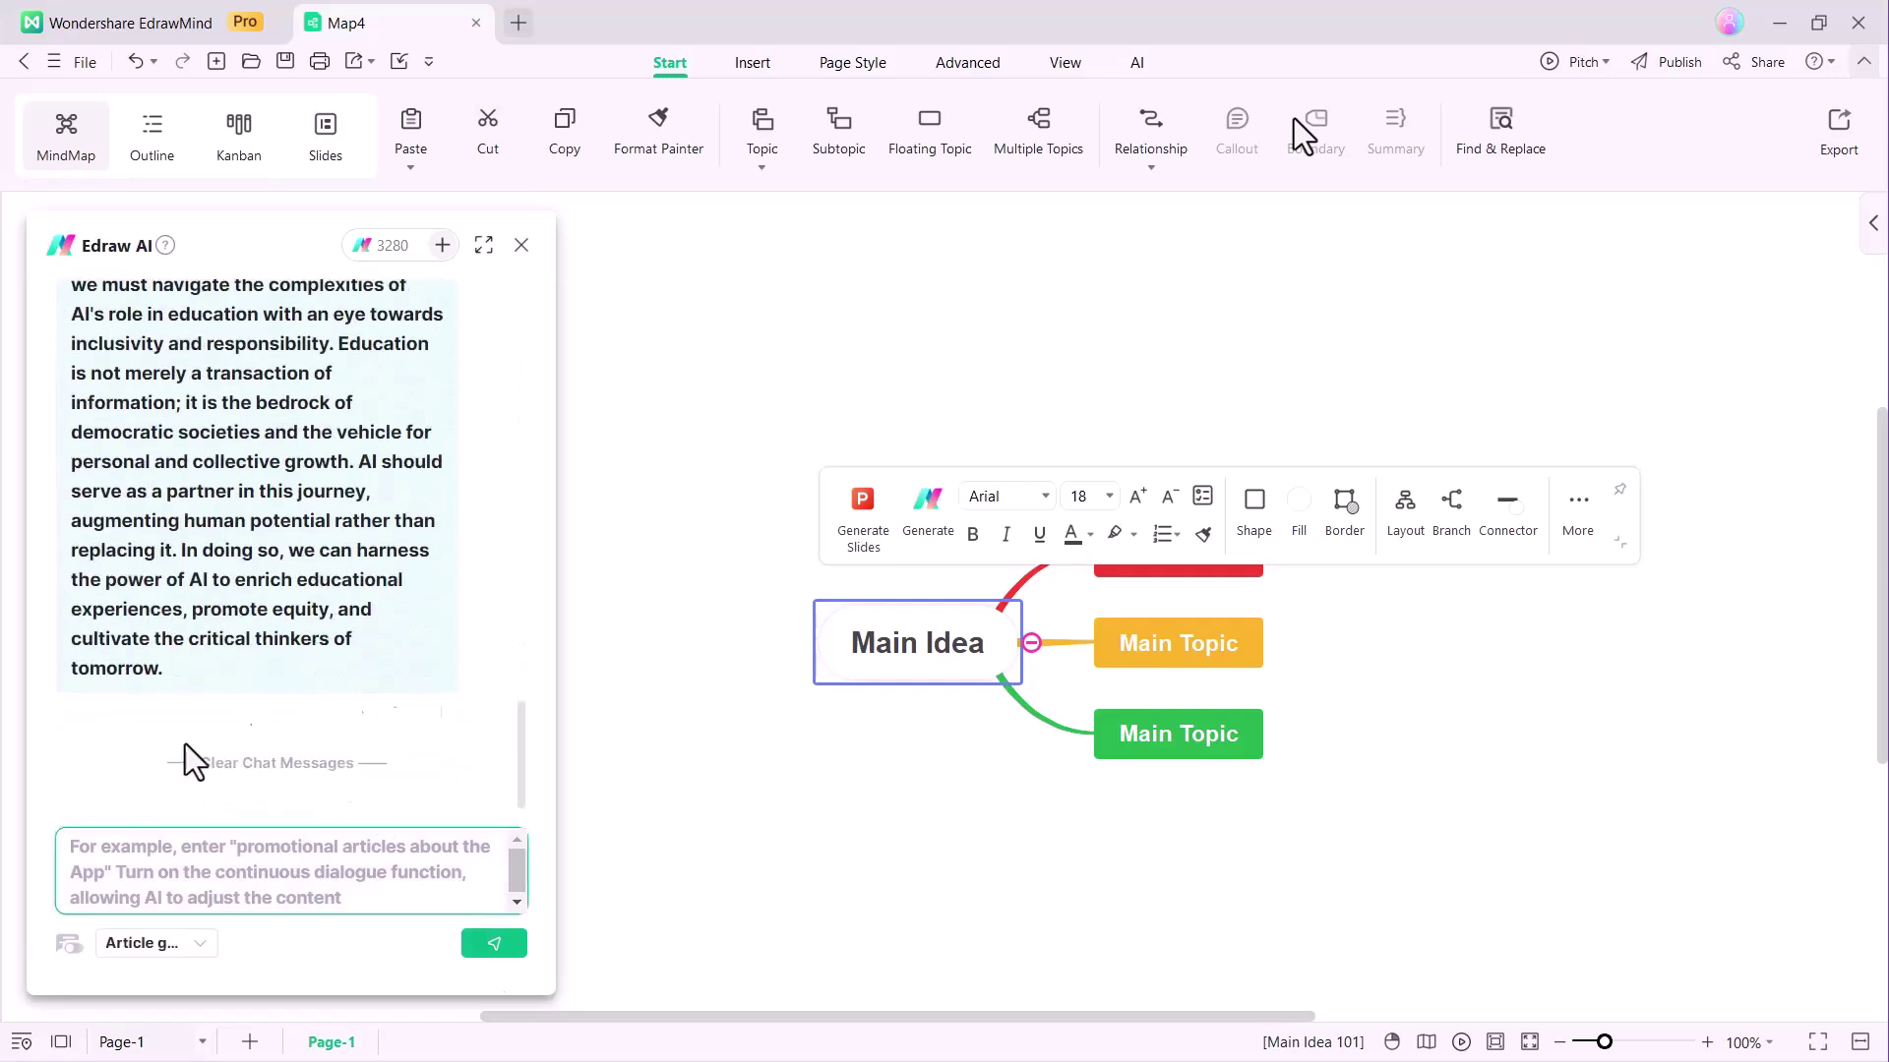
scroll(220, 522, "up", 10)
scroll(202, 540, "up", 3)
scroll(202, 540, "down", 15)
Step: Rename the central topic to 'AI In Education' and have AI generate its branches
double_click(902, 469)
type("AI In Educa")
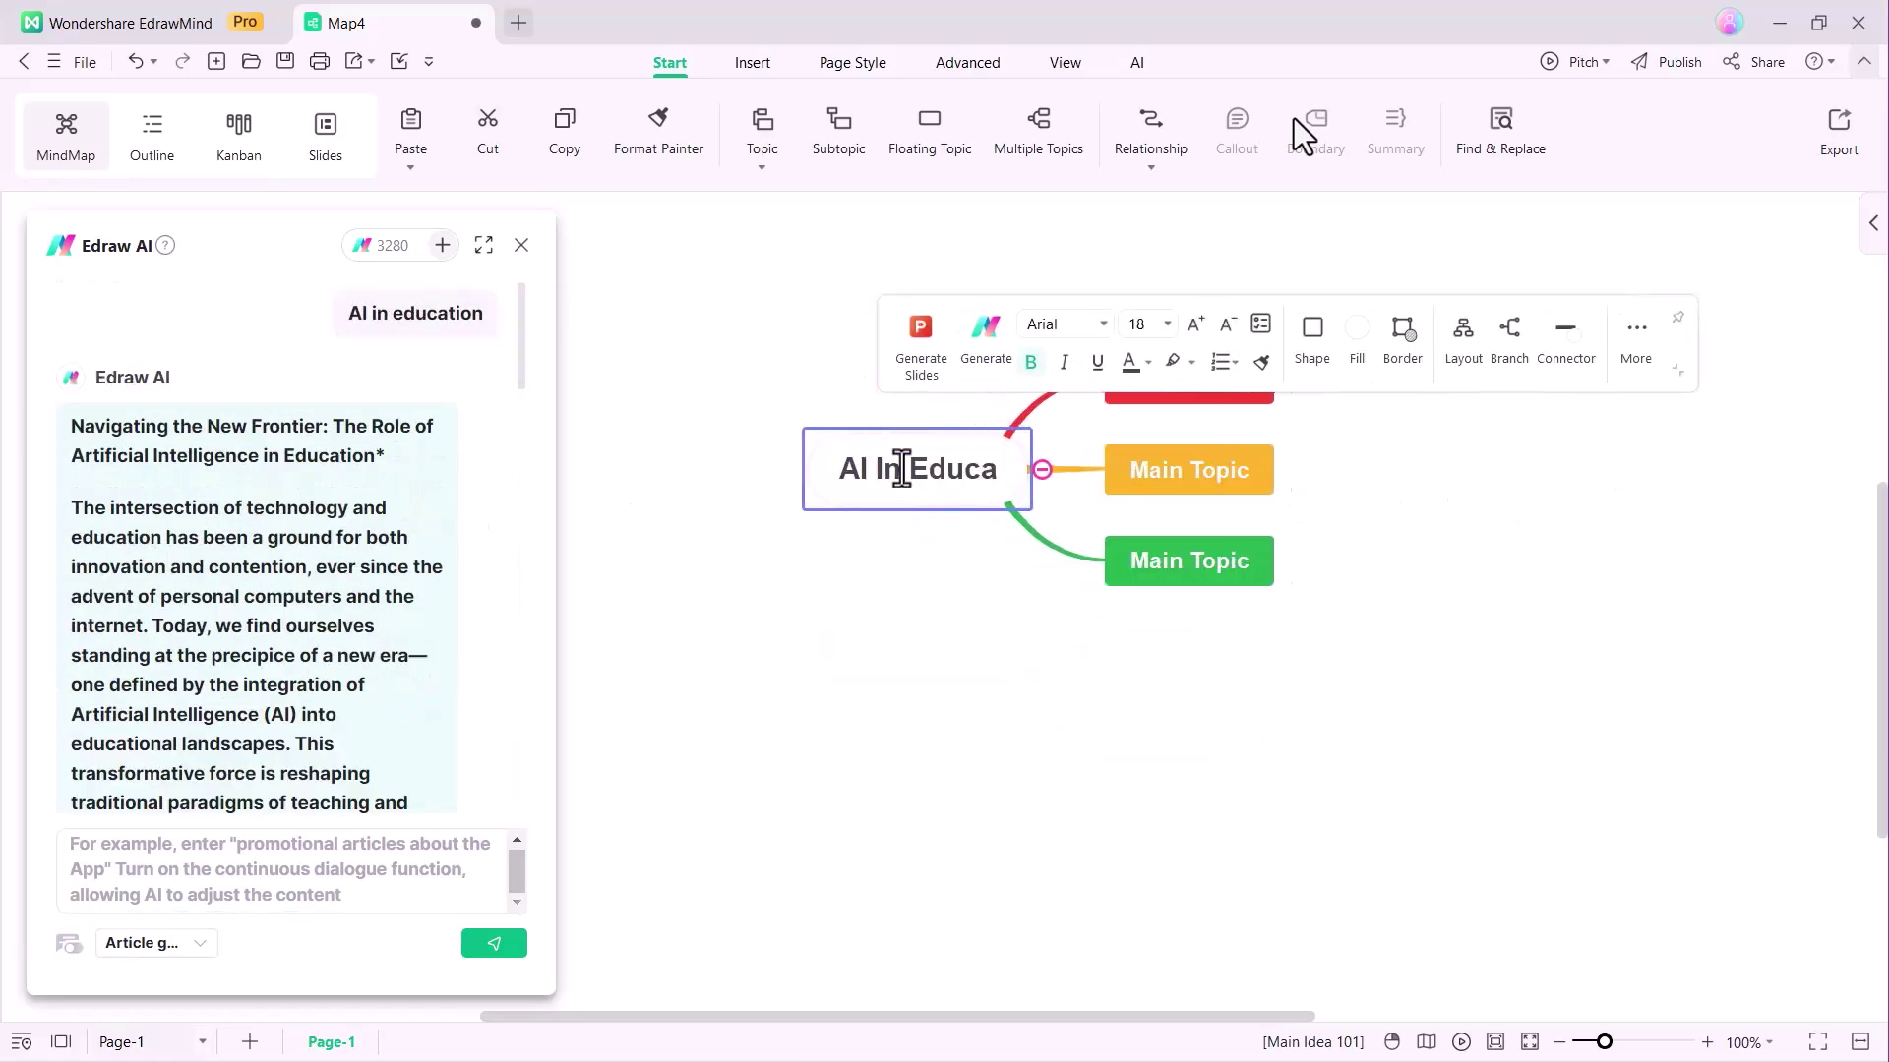
type("tion")
left_click(883, 319)
left_click(999, 599)
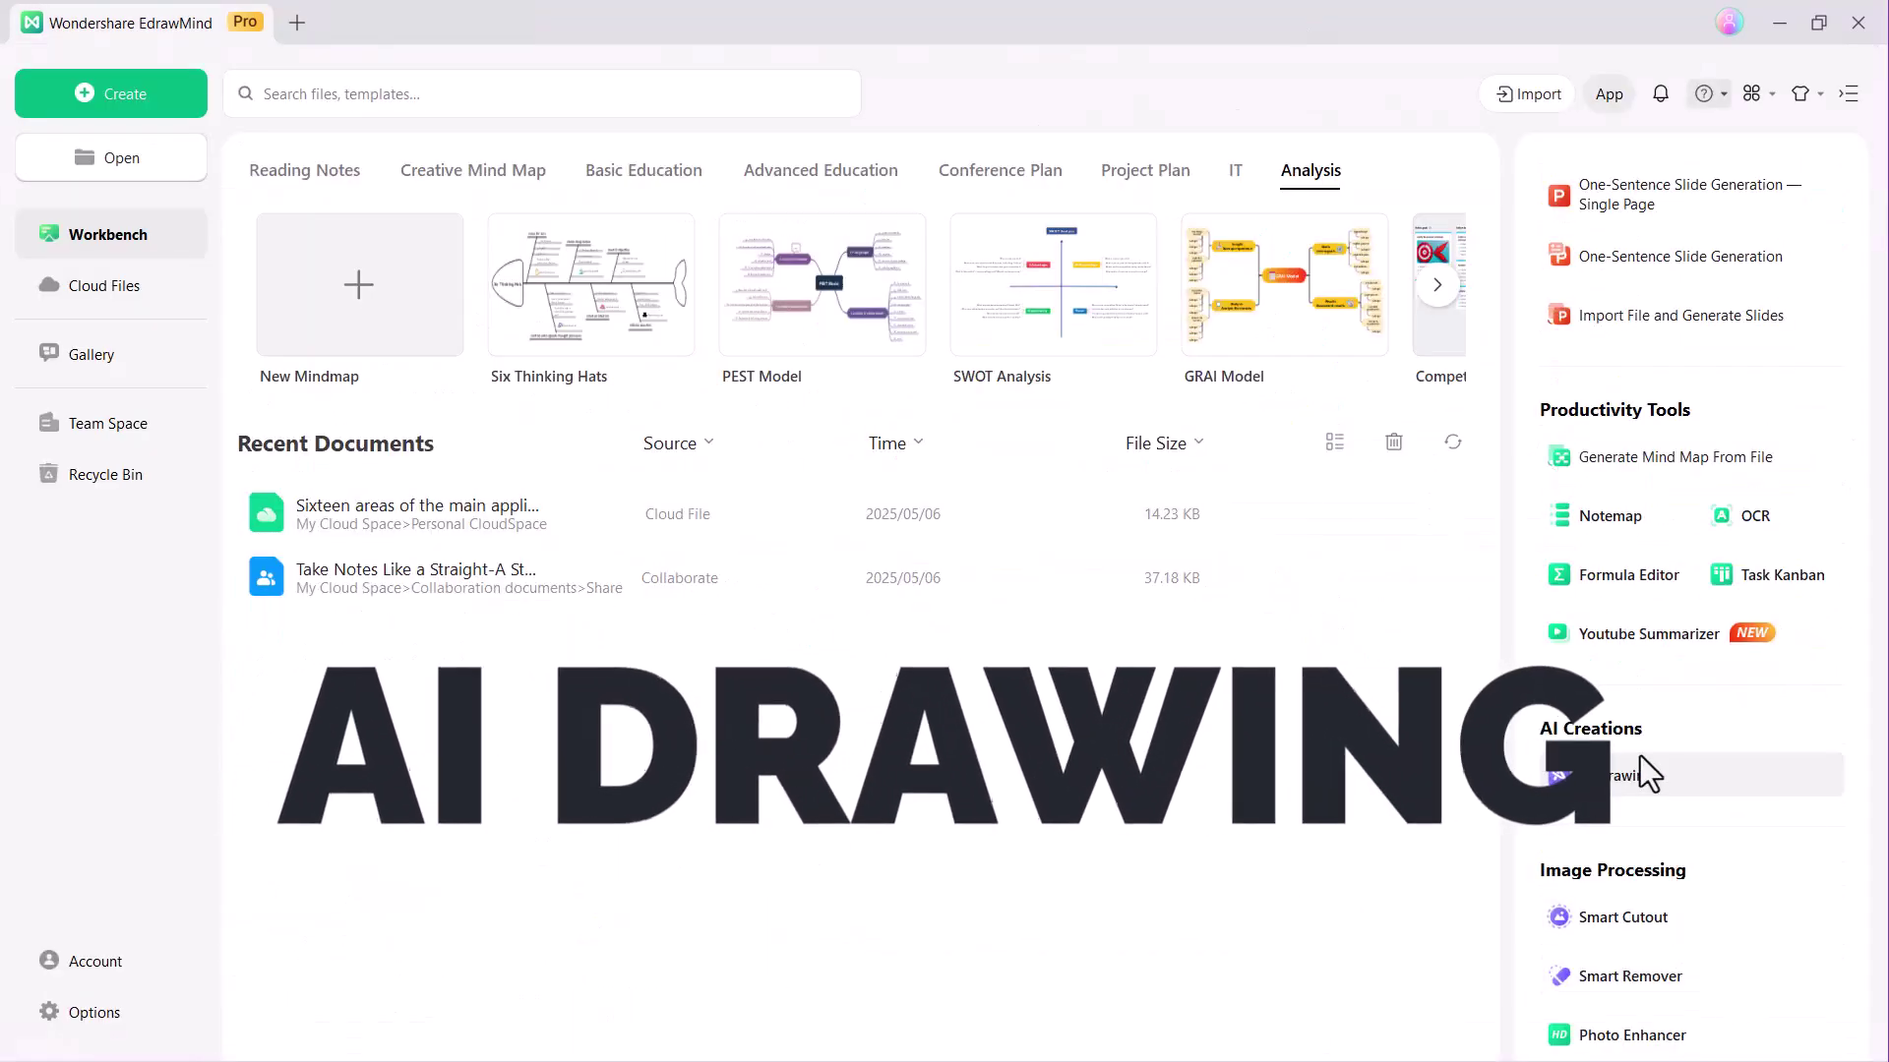
Step: Generate an HD, Origin-style Universal Model painting of a giant panda on a sunrise path
left_click(1646, 776)
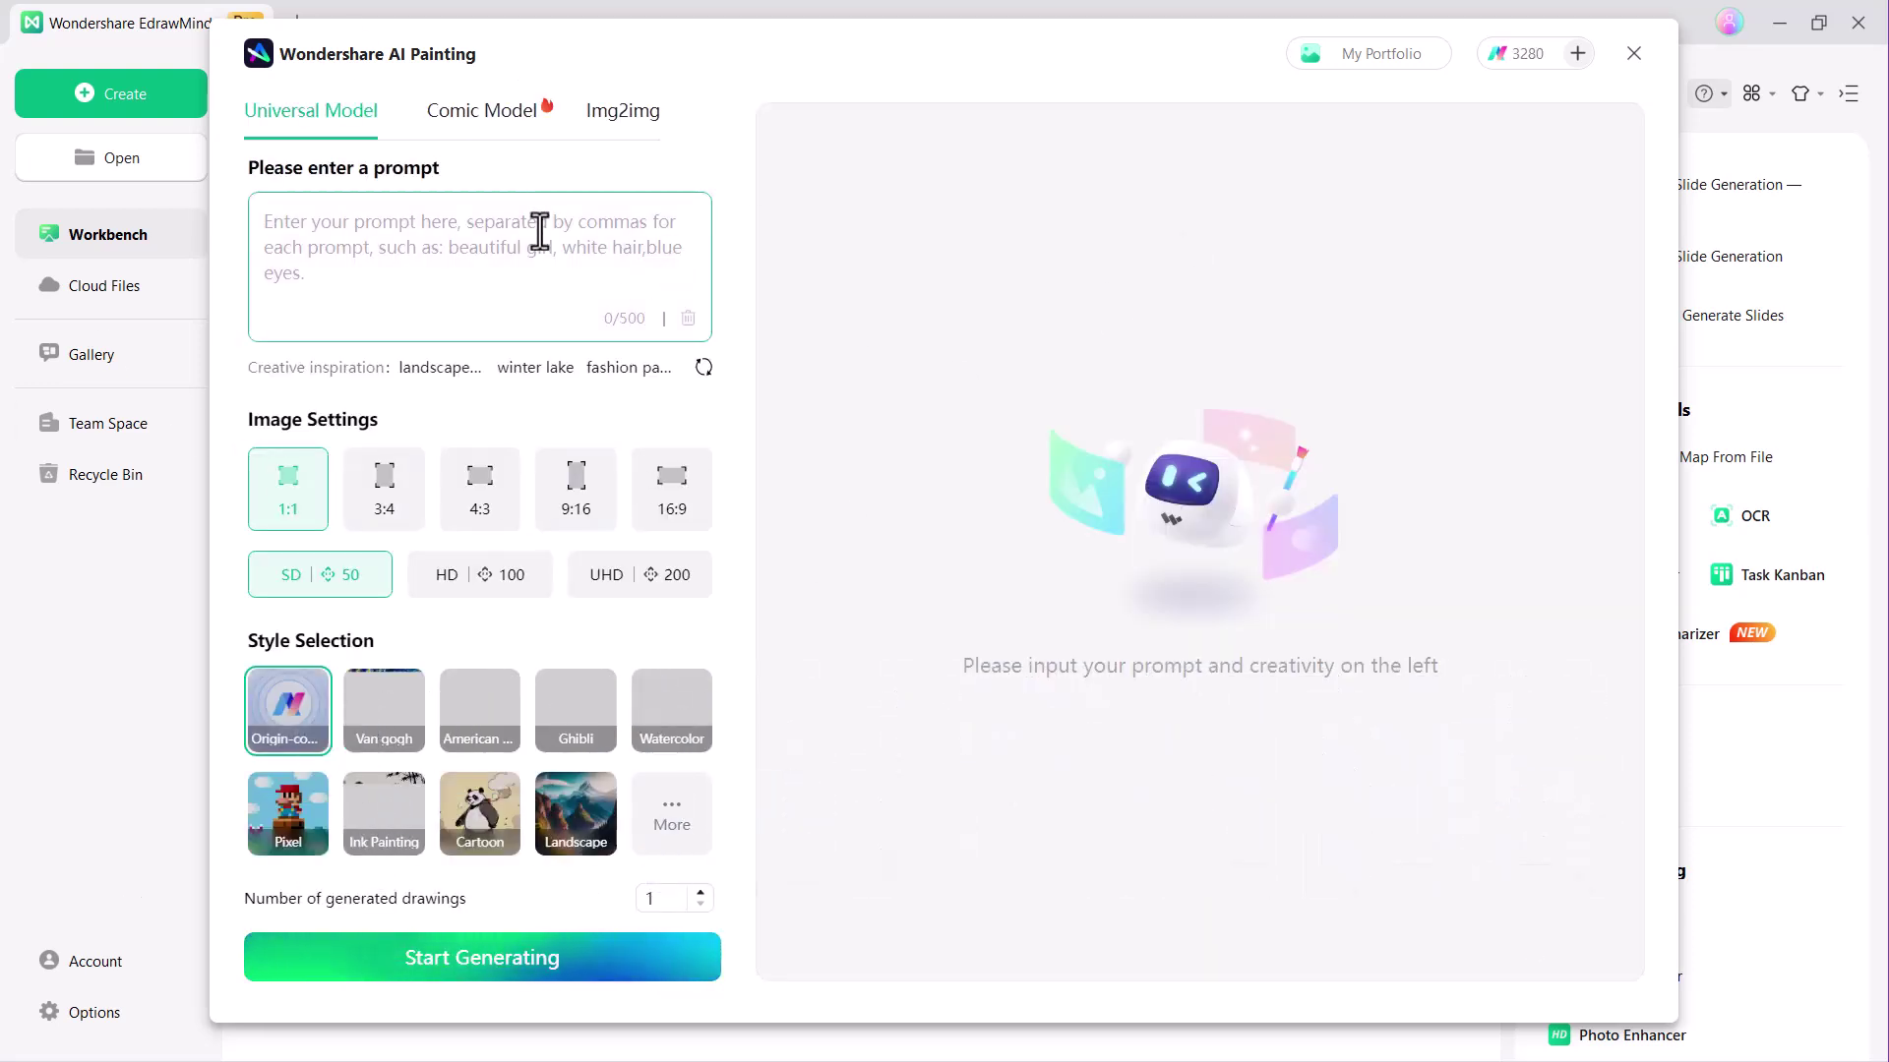
left_click(494, 116)
left_click(627, 124)
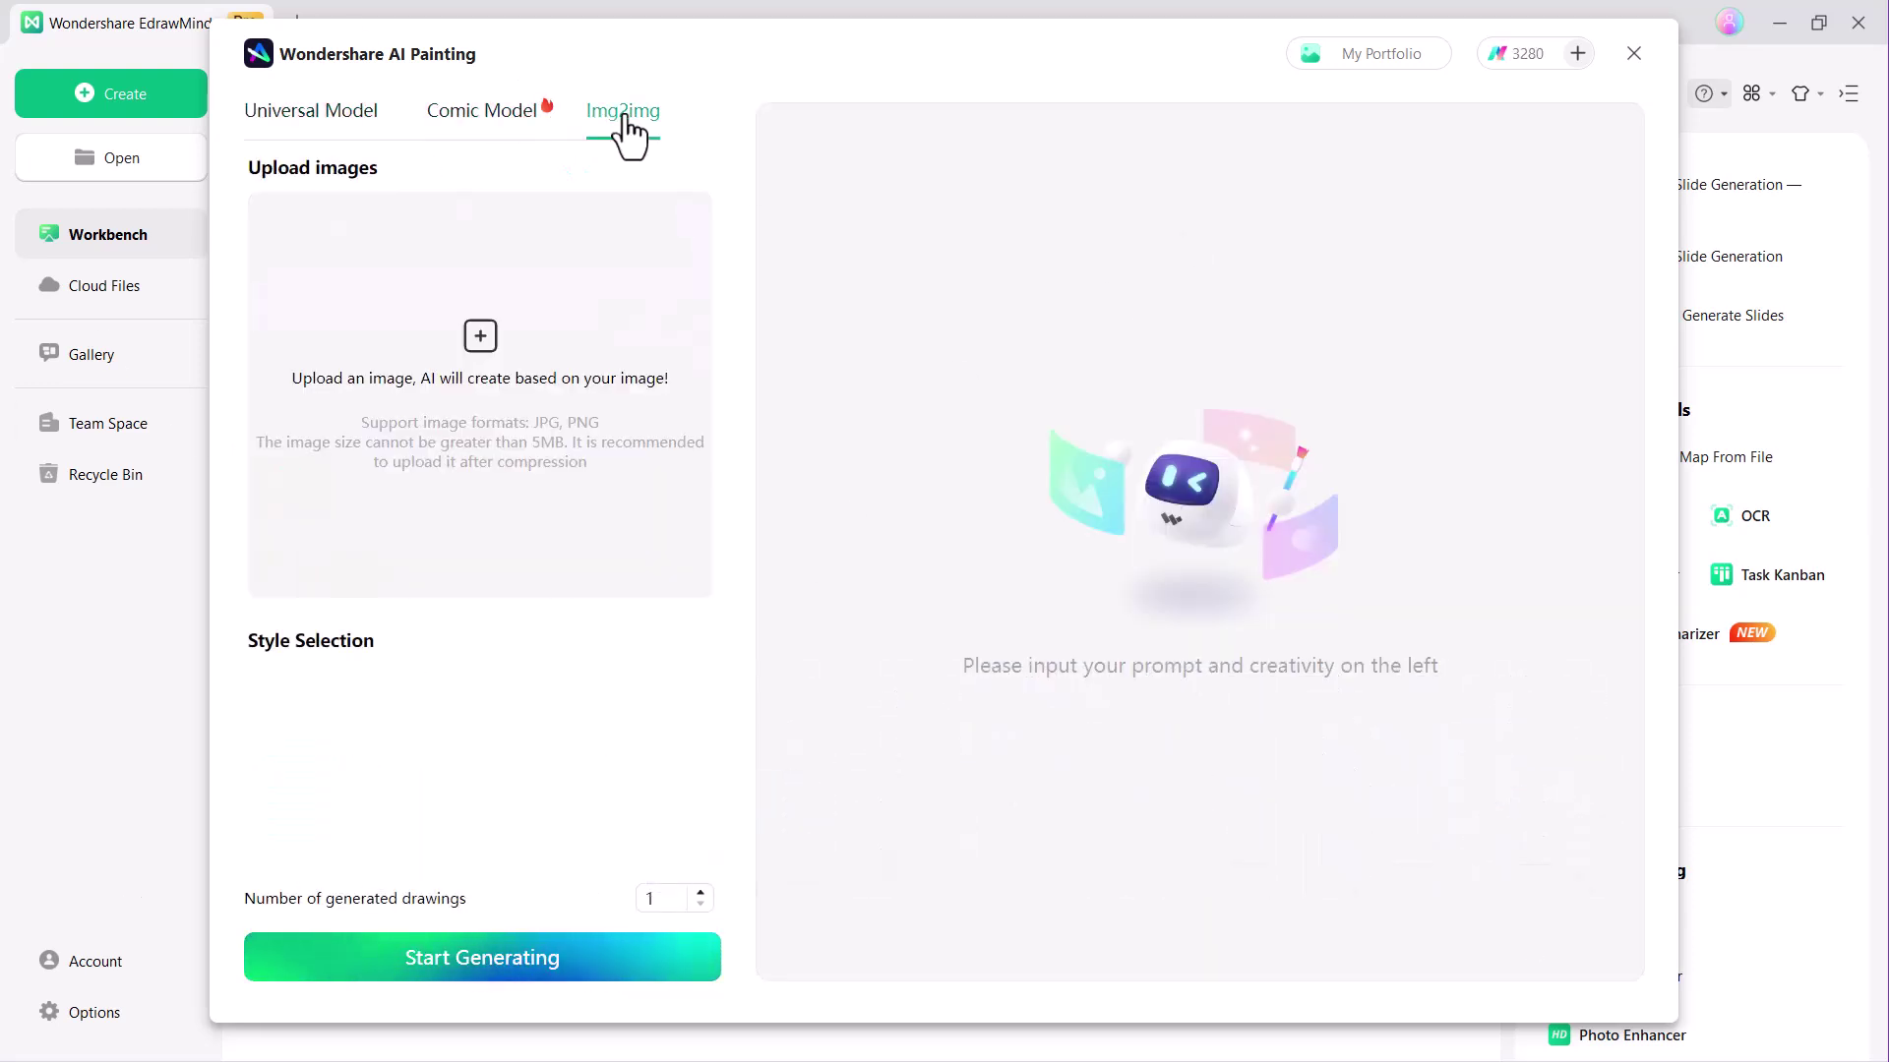
left_click(310, 118)
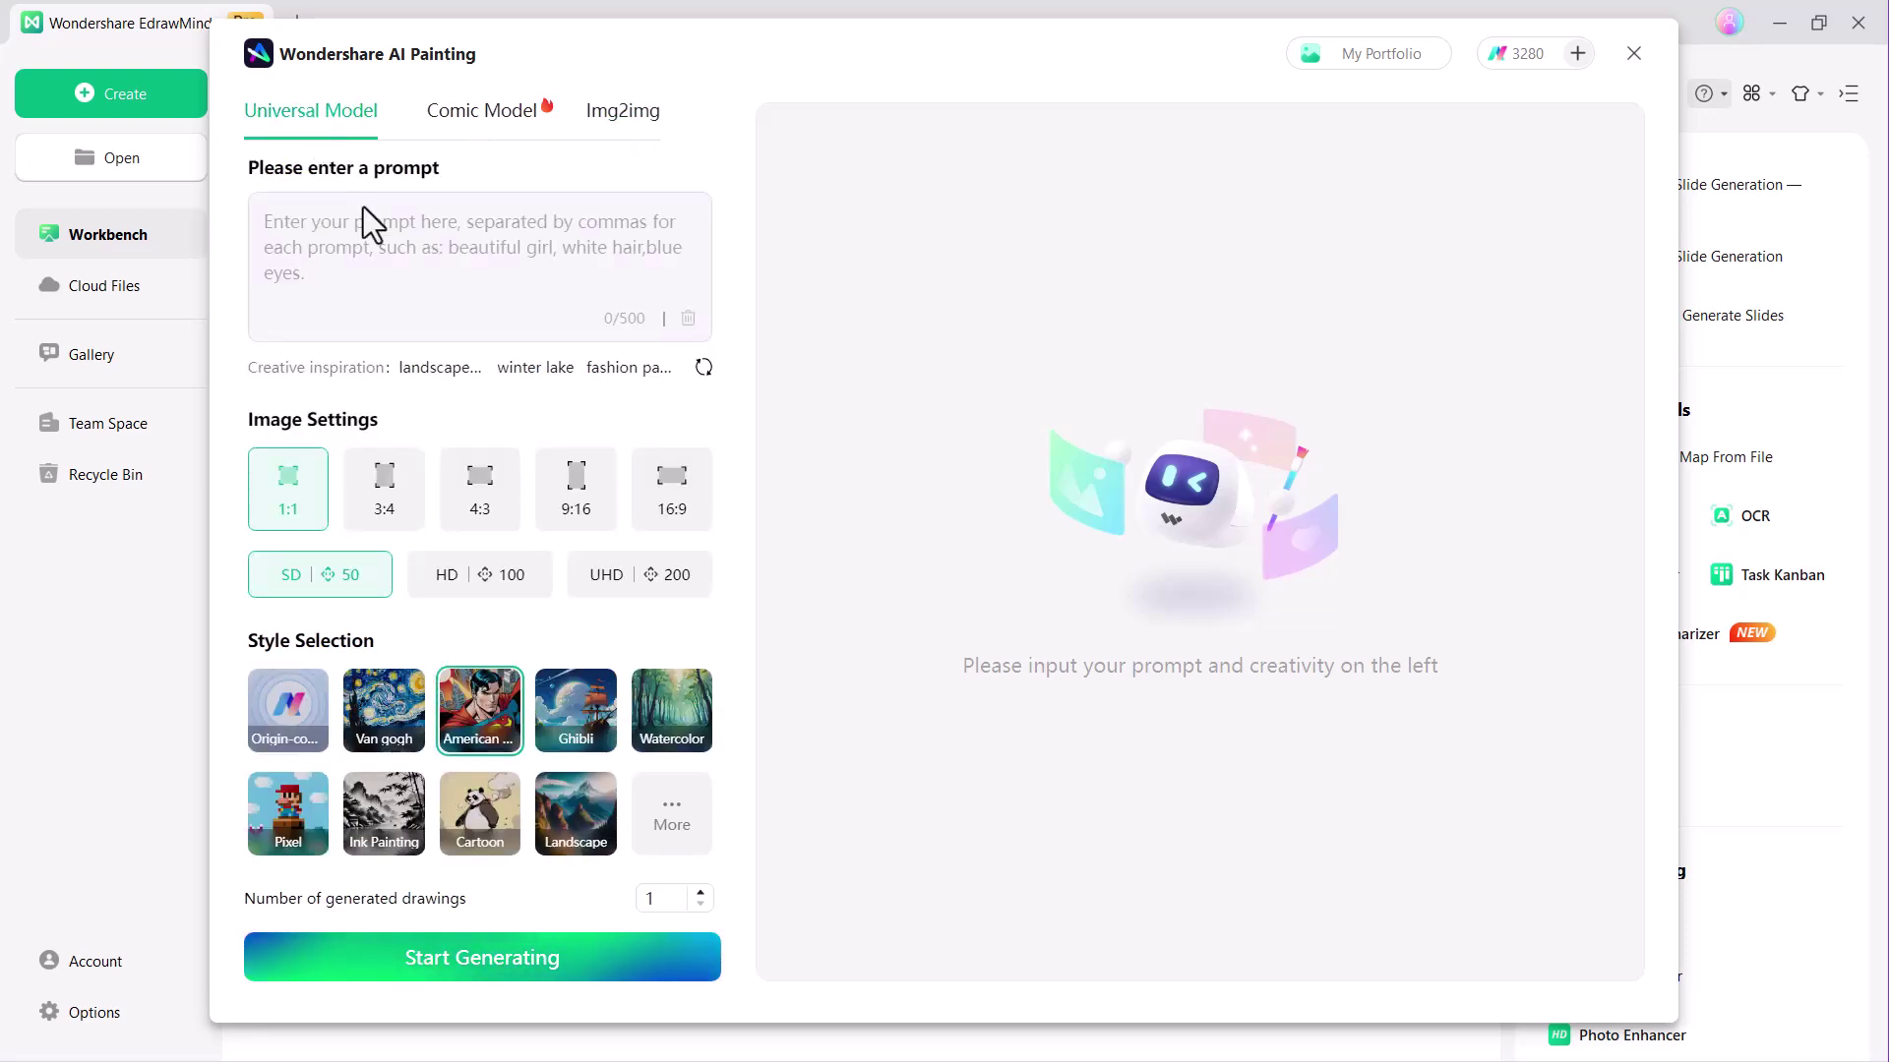
left_click(363, 206)
type("A giant panda wearing a fashion brand, sunrise, striding towards us, smoke")
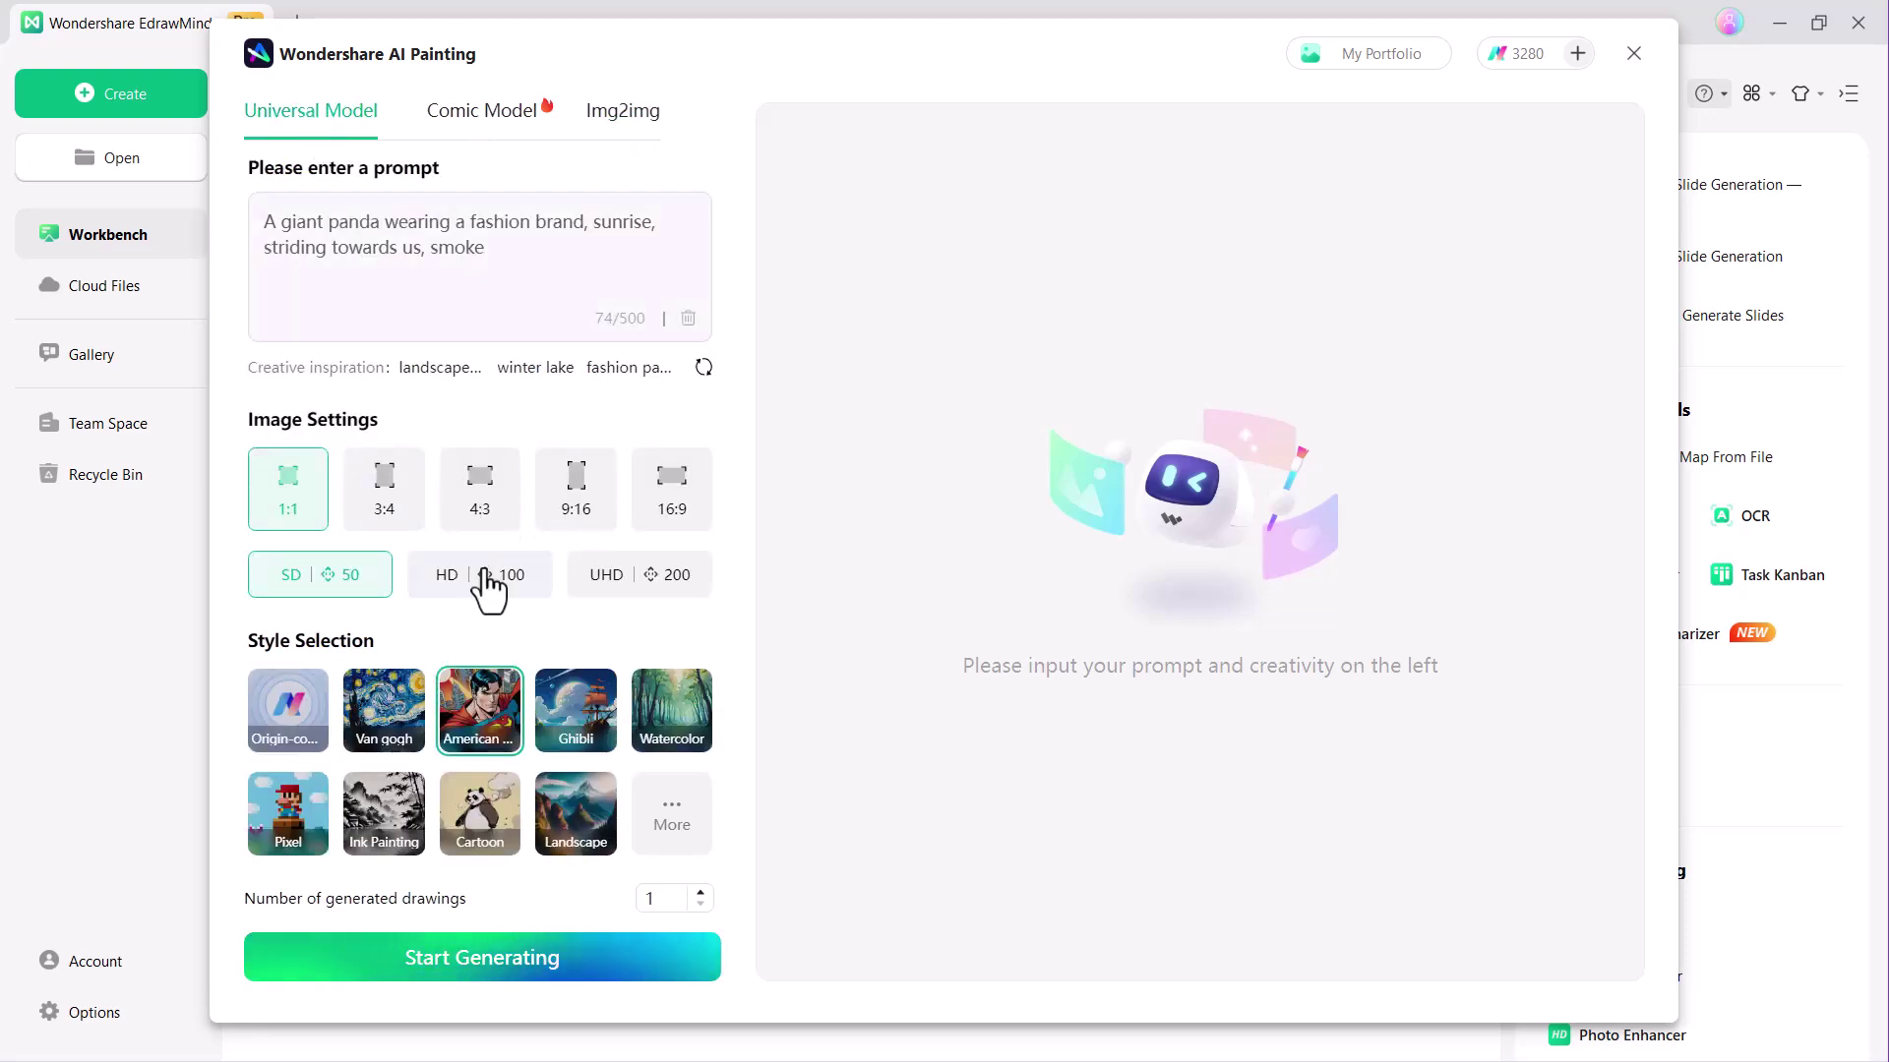
left_click(489, 587)
left_click(284, 724)
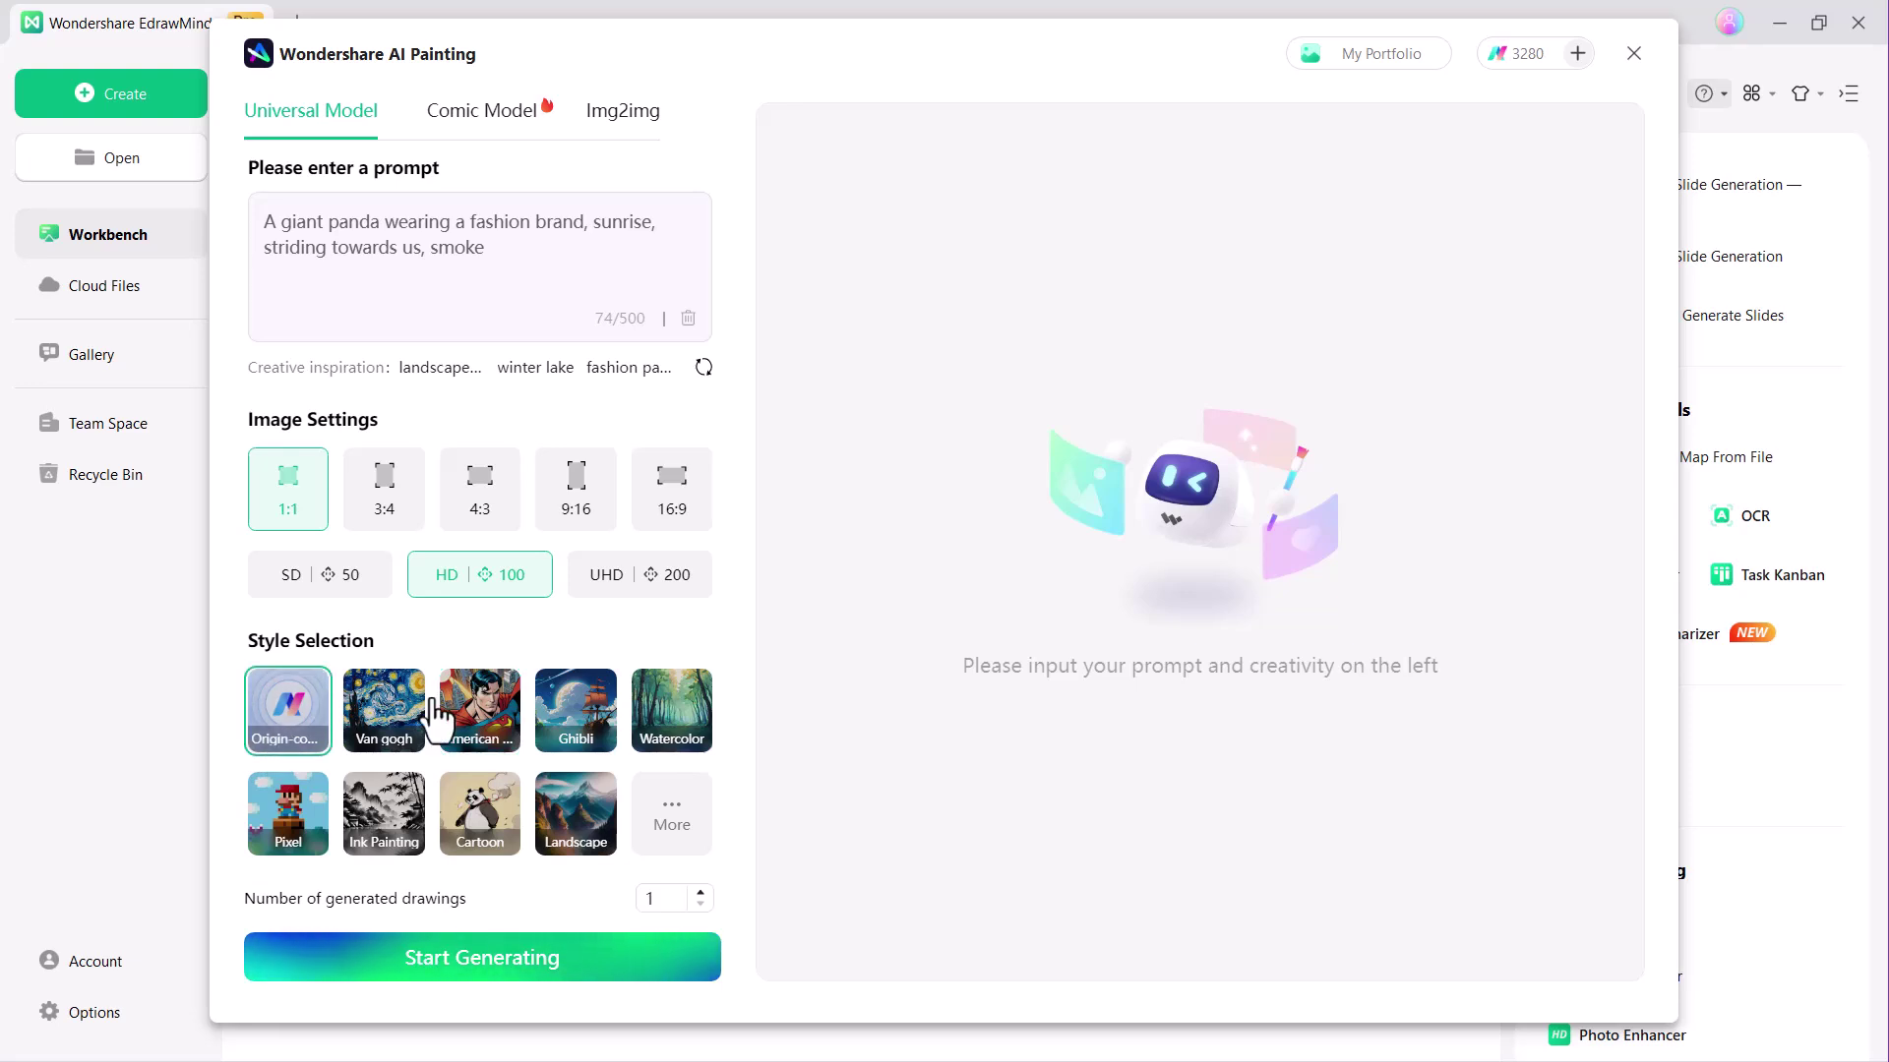
left_click(584, 967)
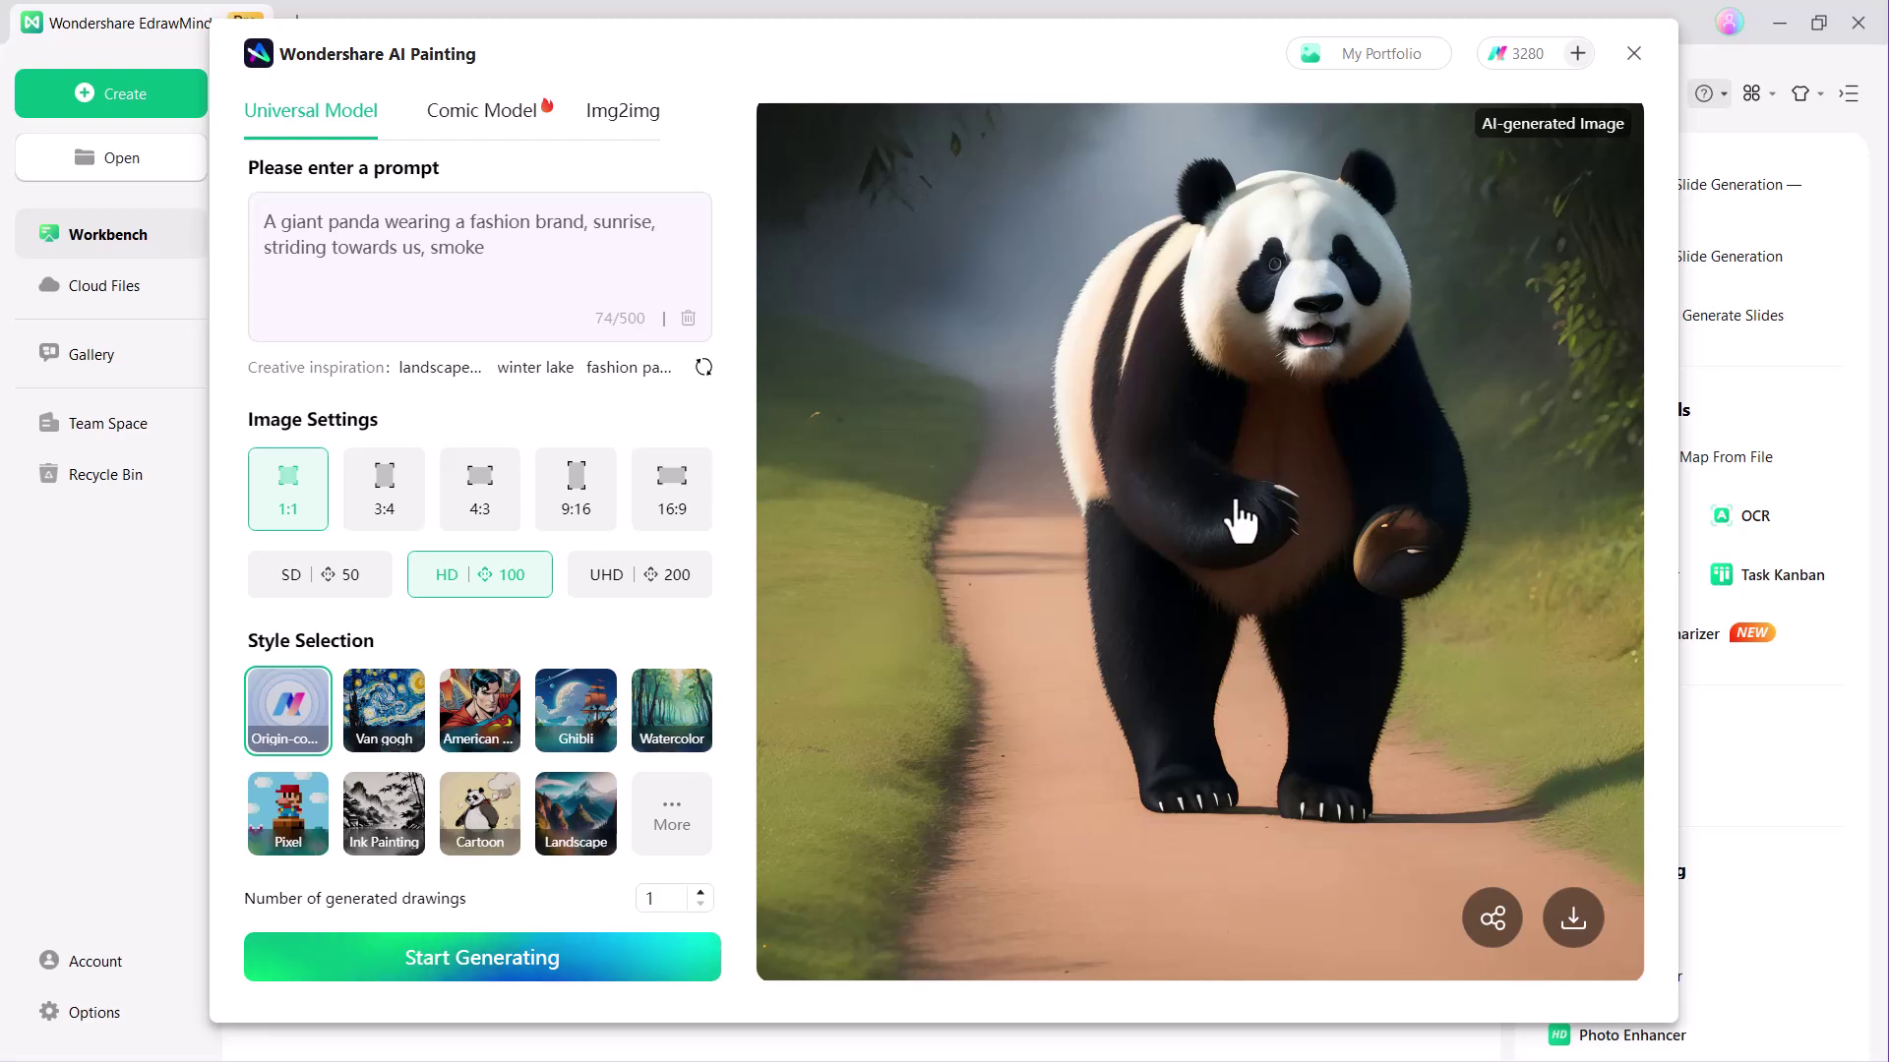
left_click(1574, 930)
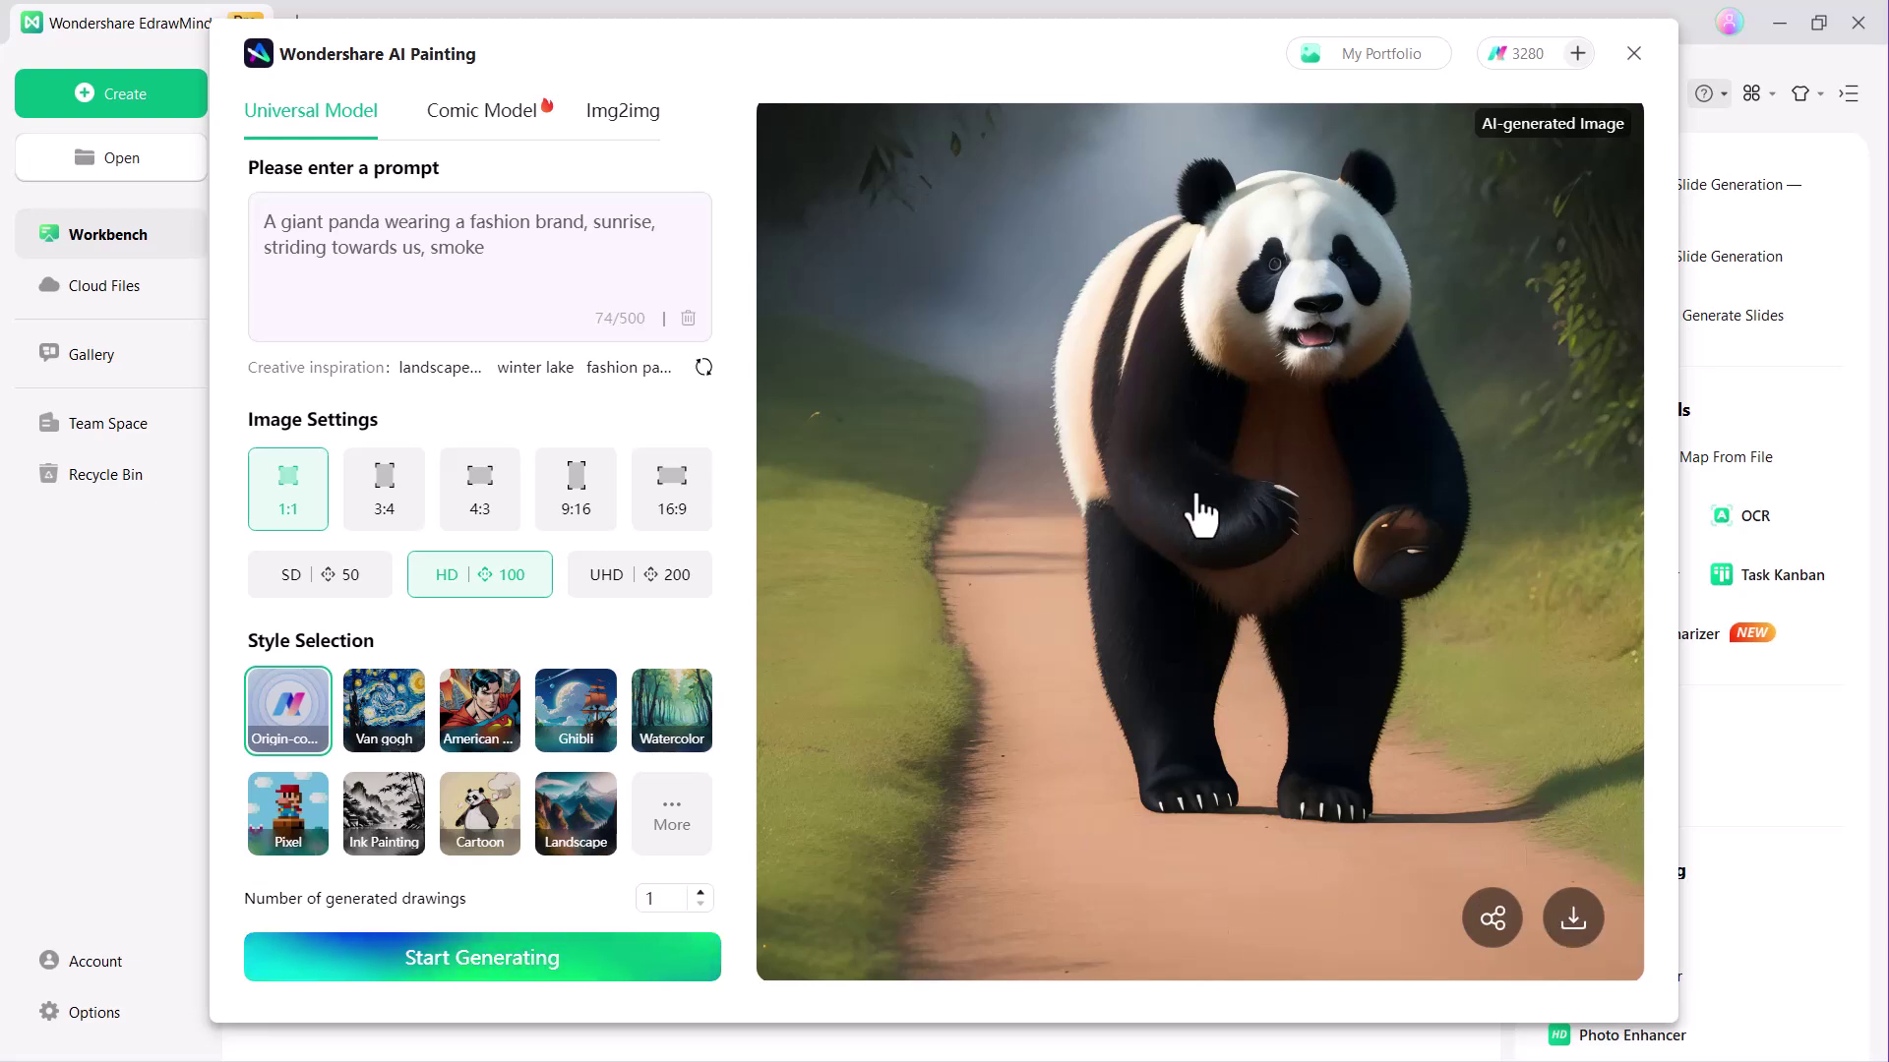
Step: Cut out the shopping-bags photo with Smart Cutout, compare the result, and preview Photo Enhancer
key("Escape")
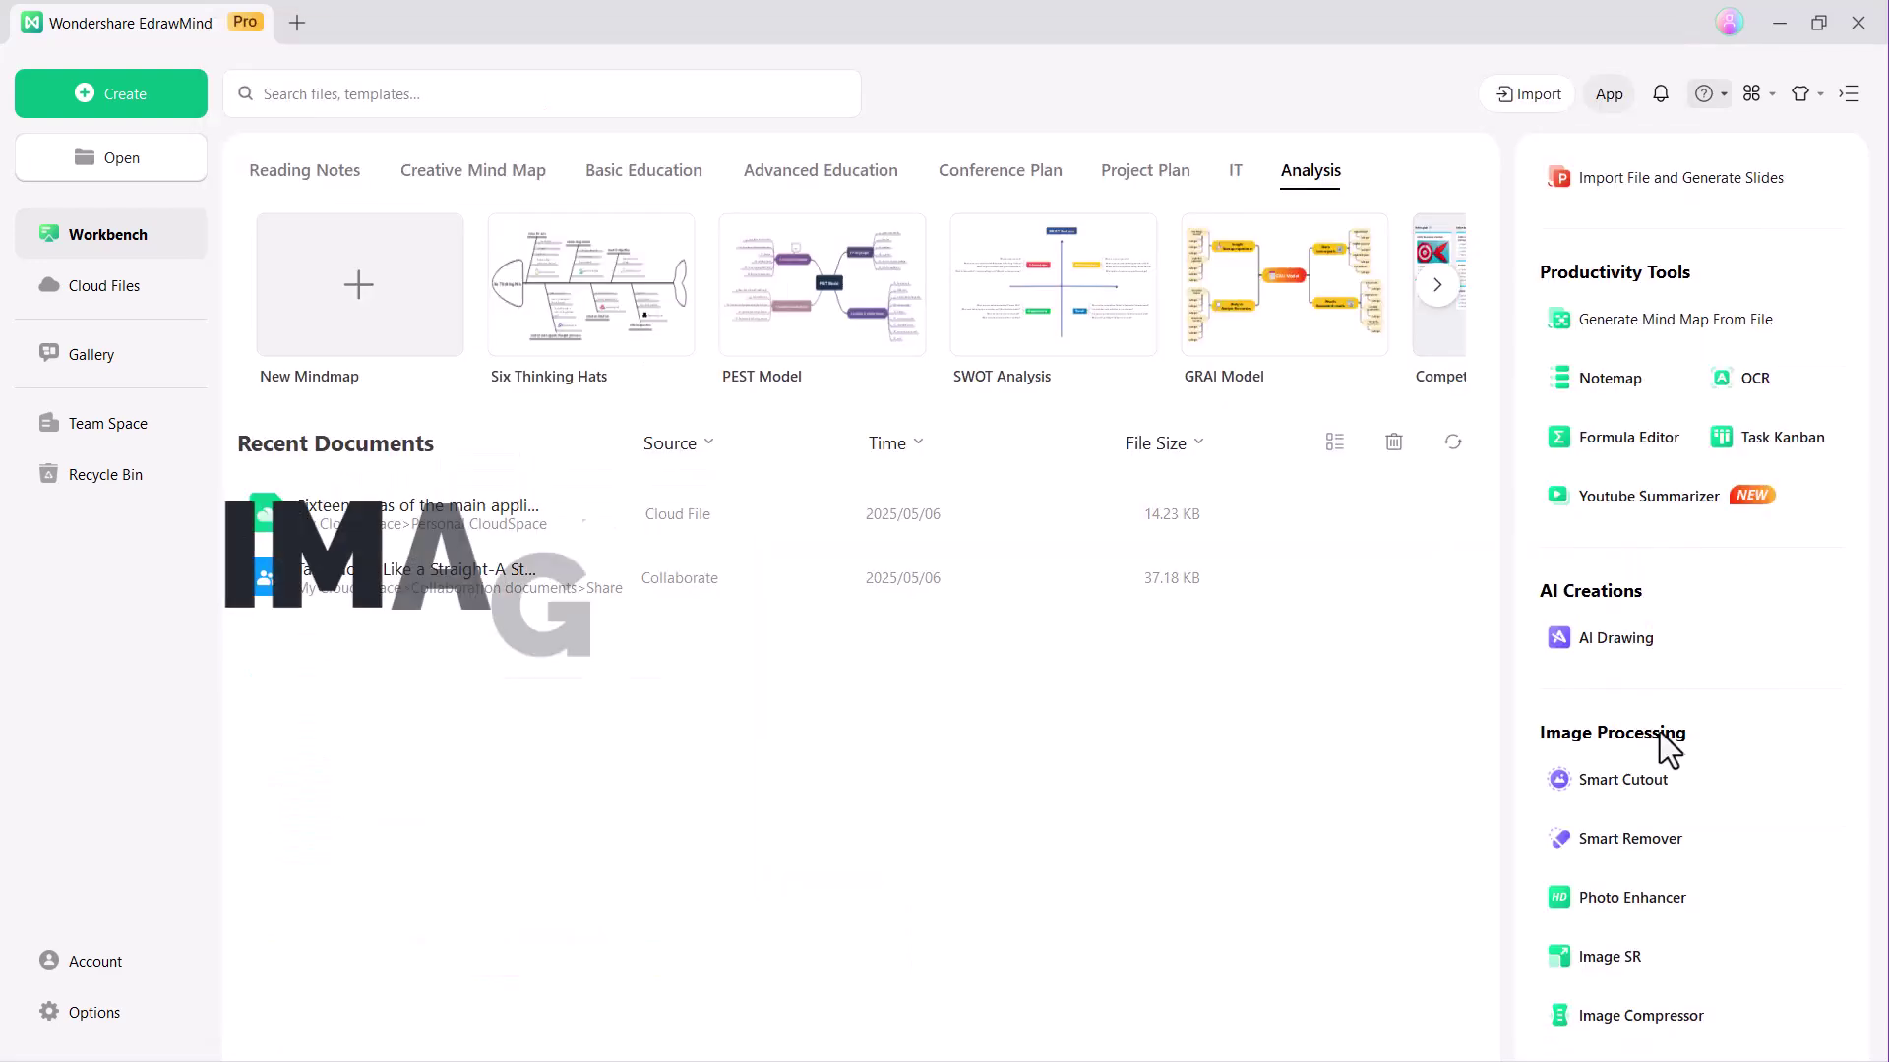
left_click(1636, 781)
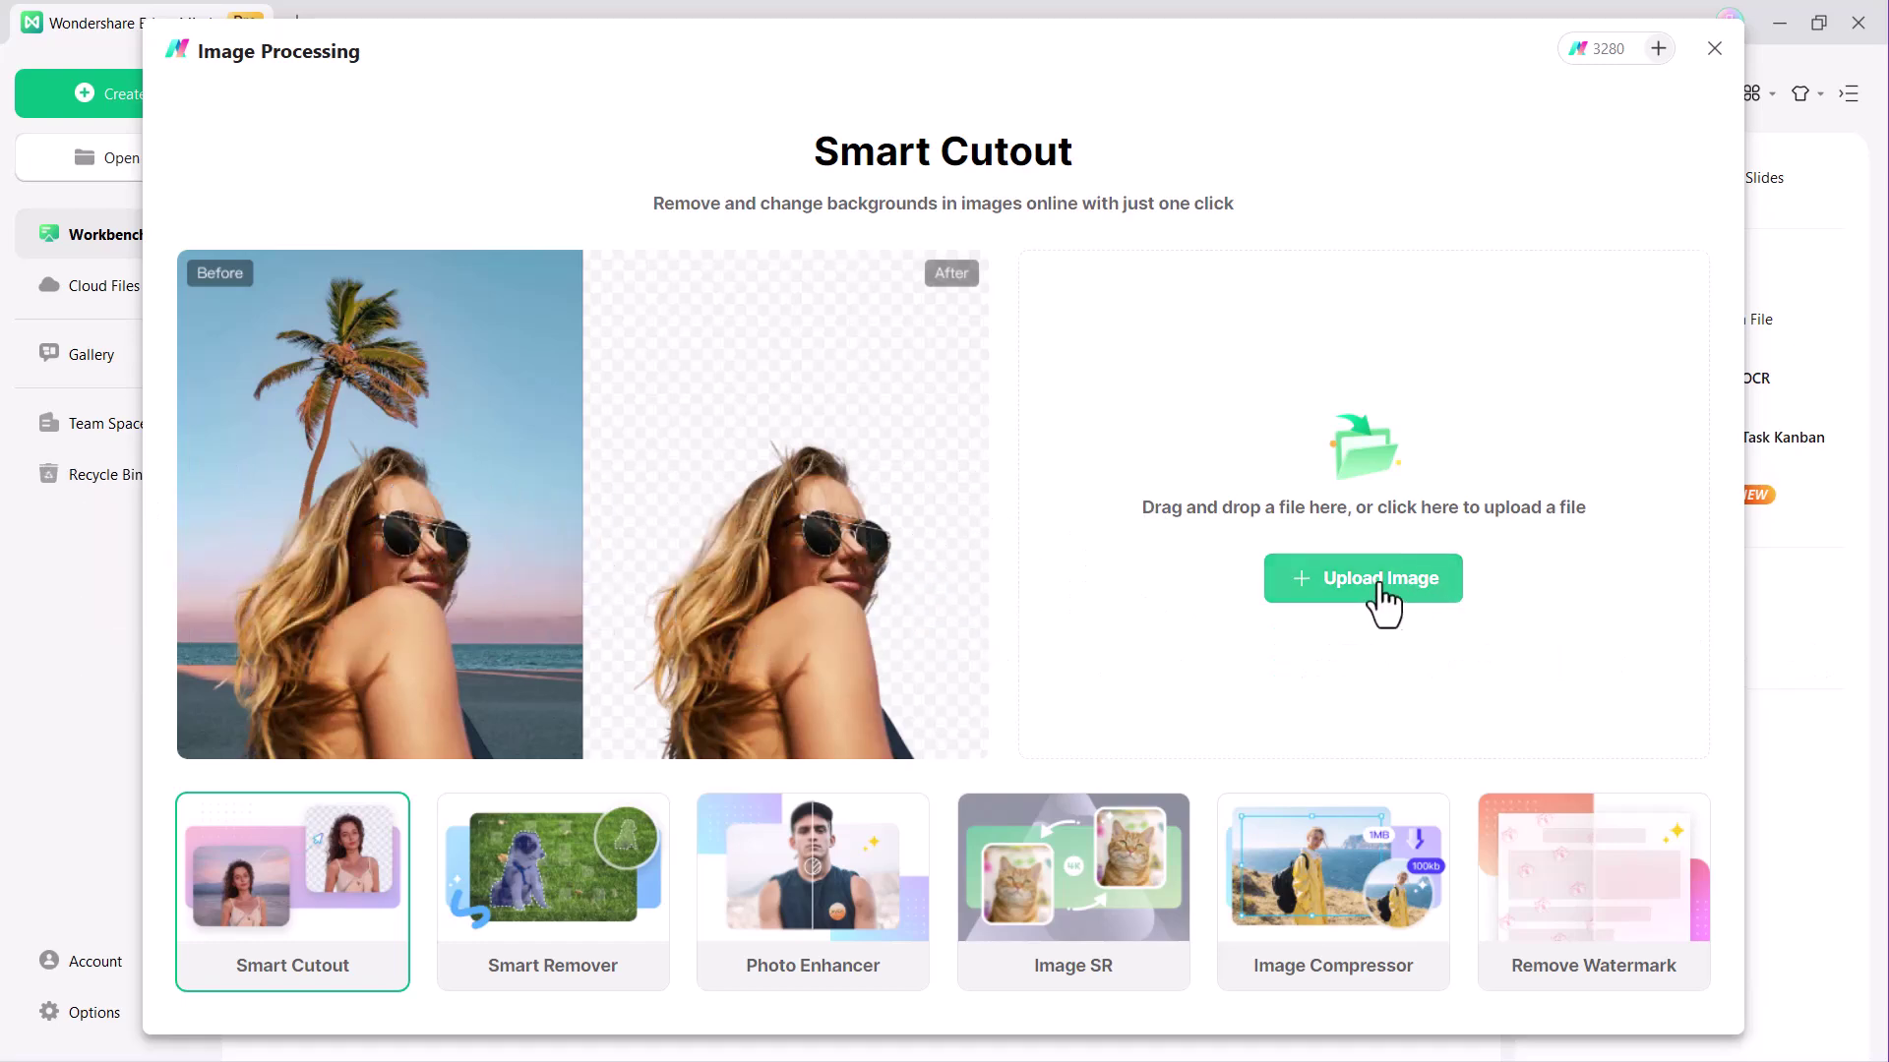
left_click(1373, 582)
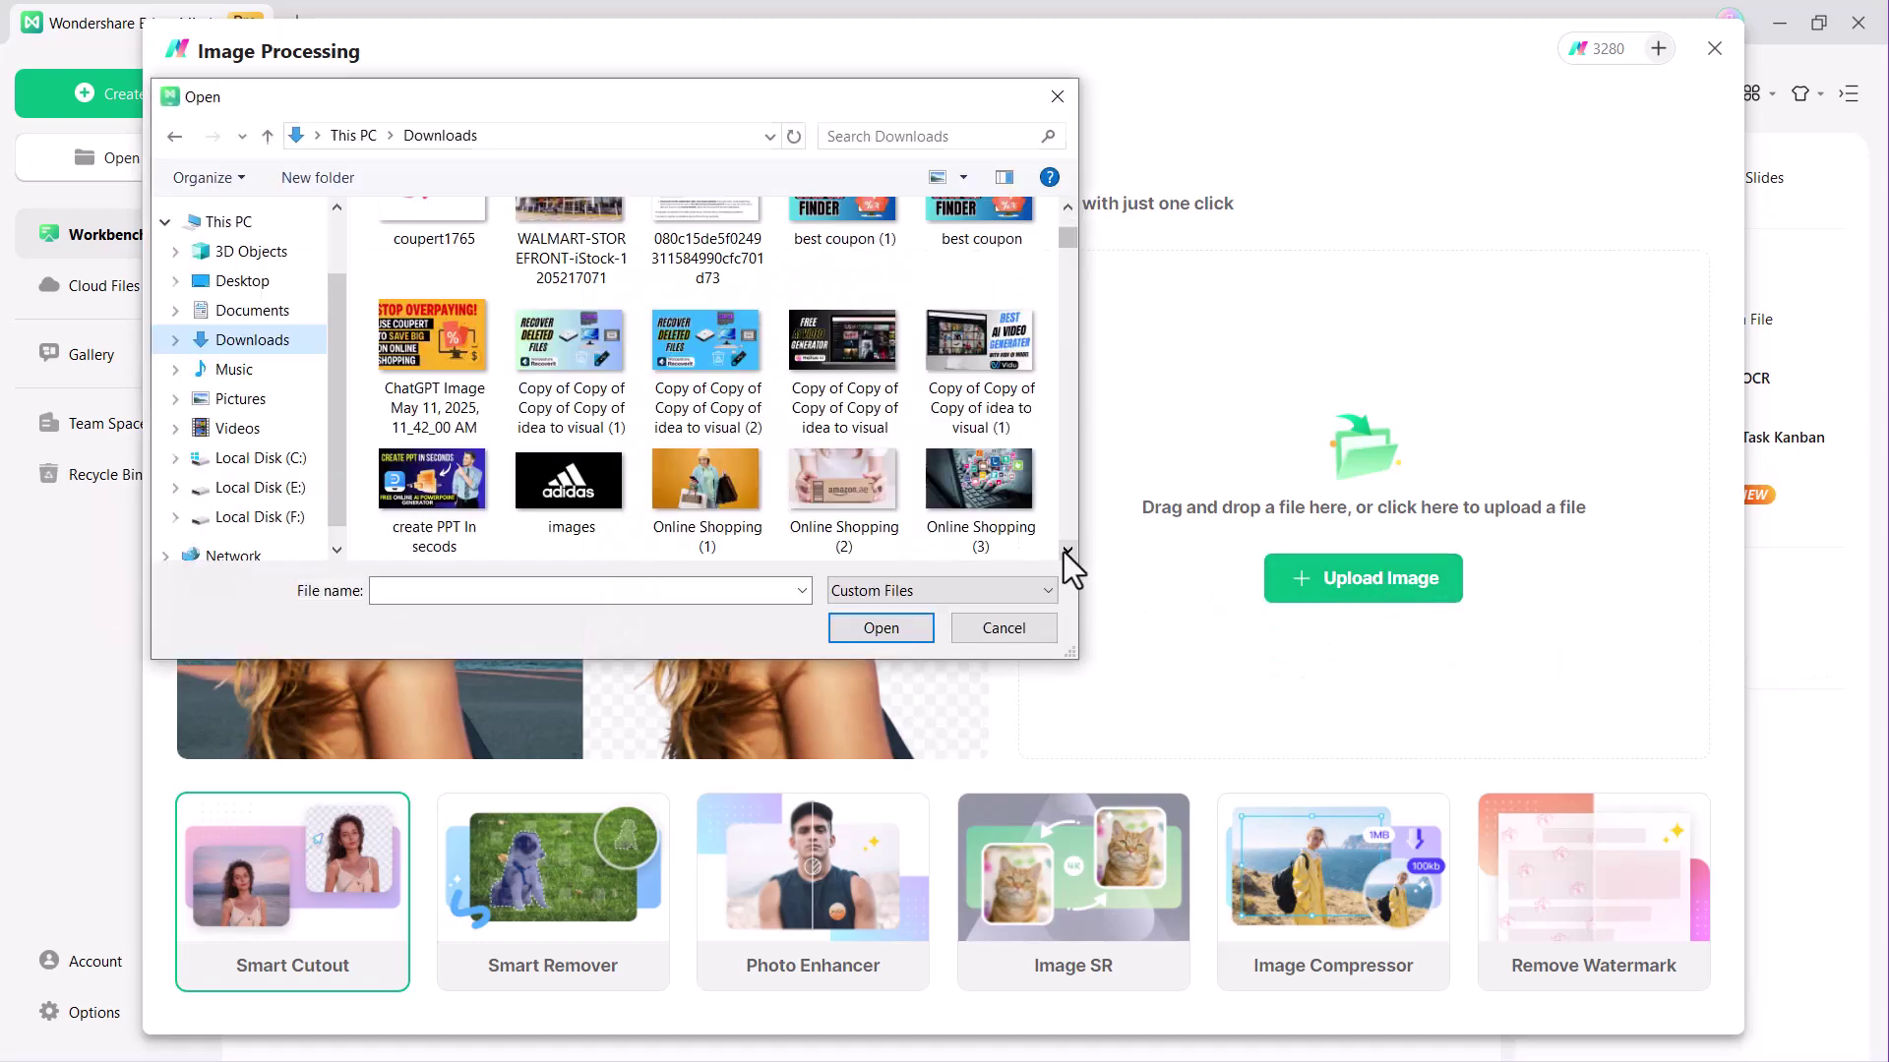
left_click(894, 631)
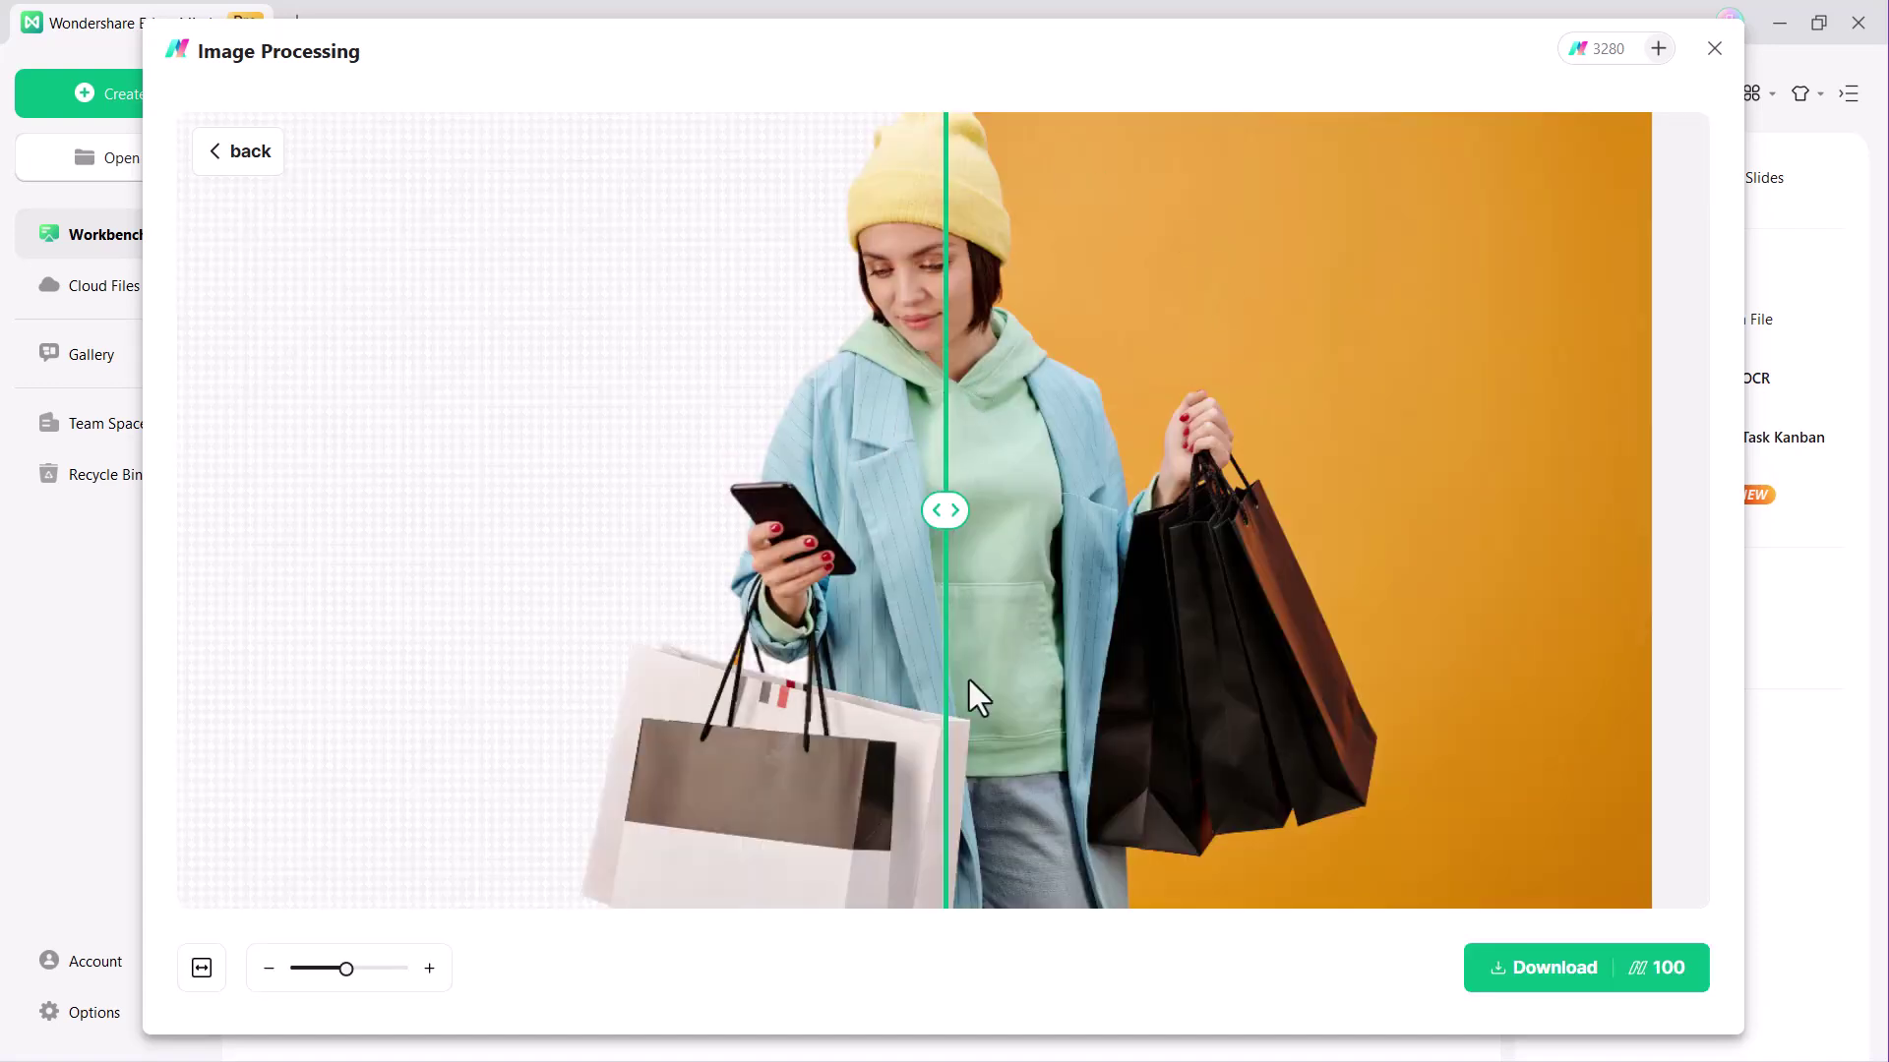
left_click_drag(944, 535, 1546, 550)
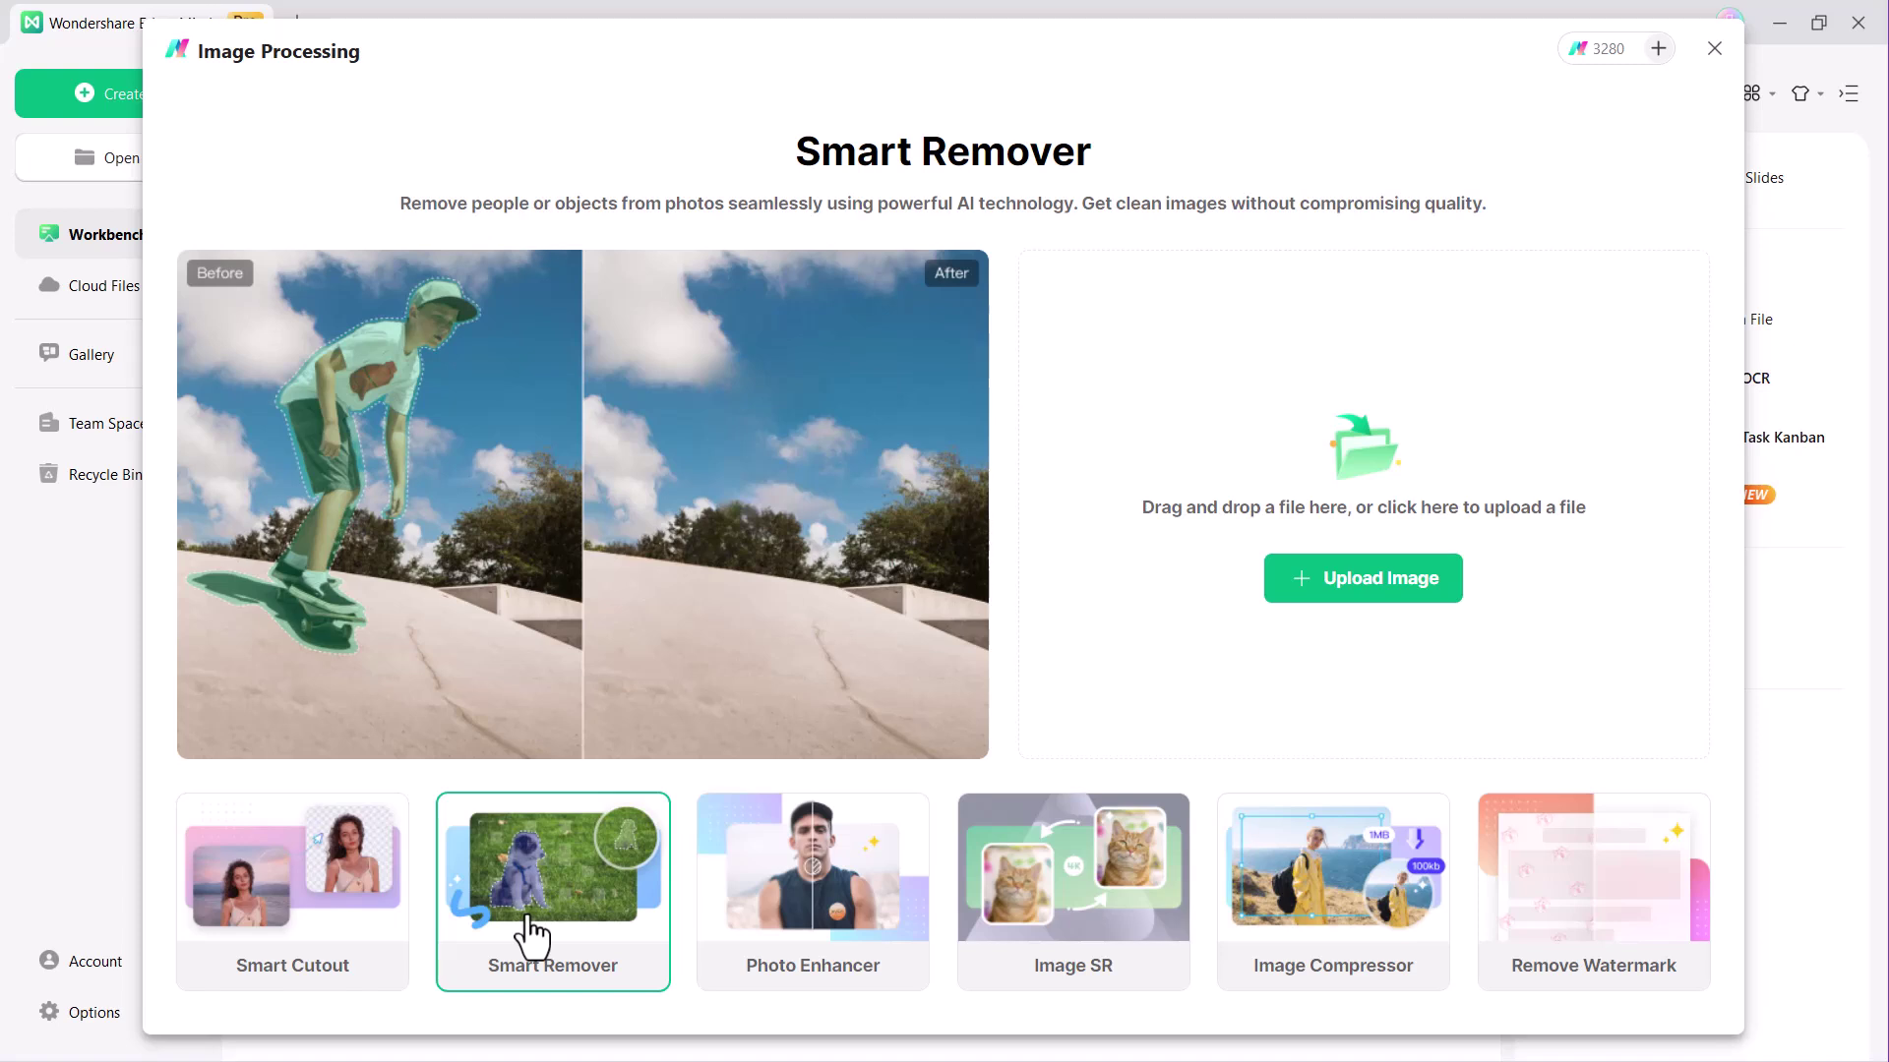
left_click(844, 894)
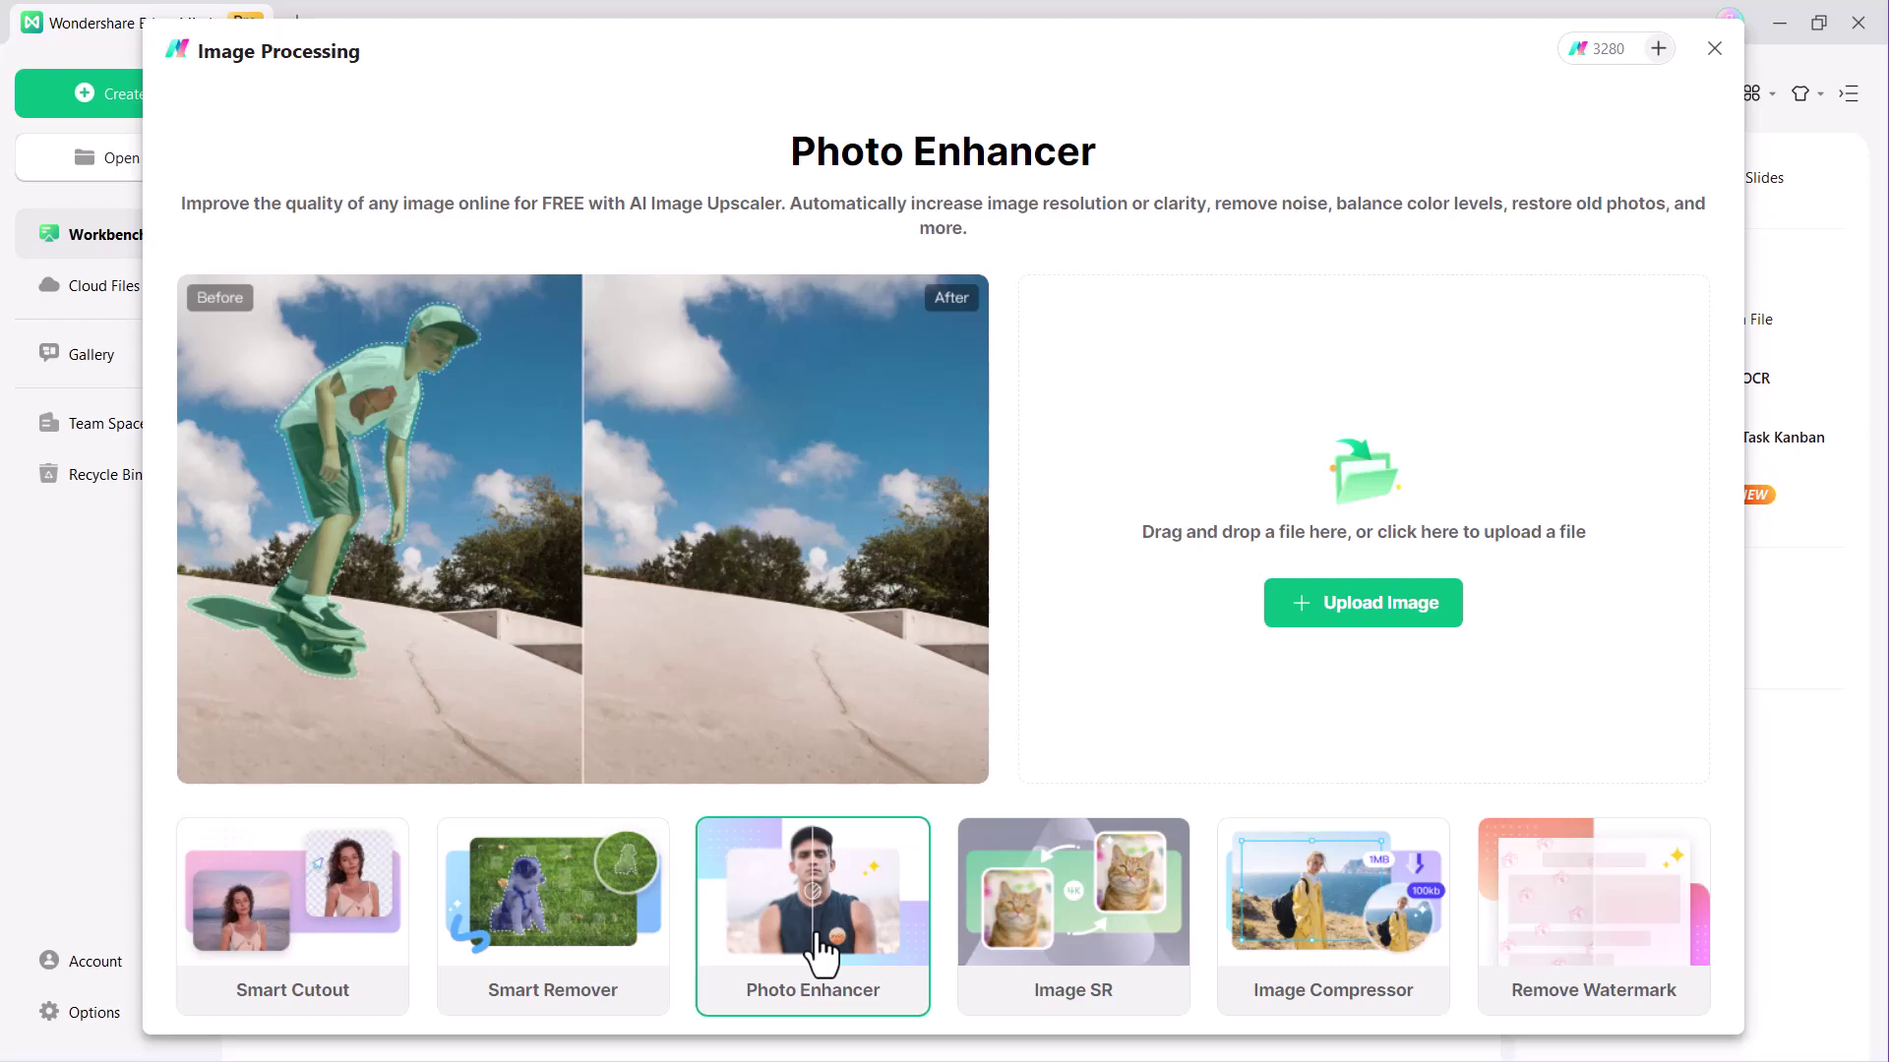
Step: Close the image processing window to return to the workbench
left_click(1716, 49)
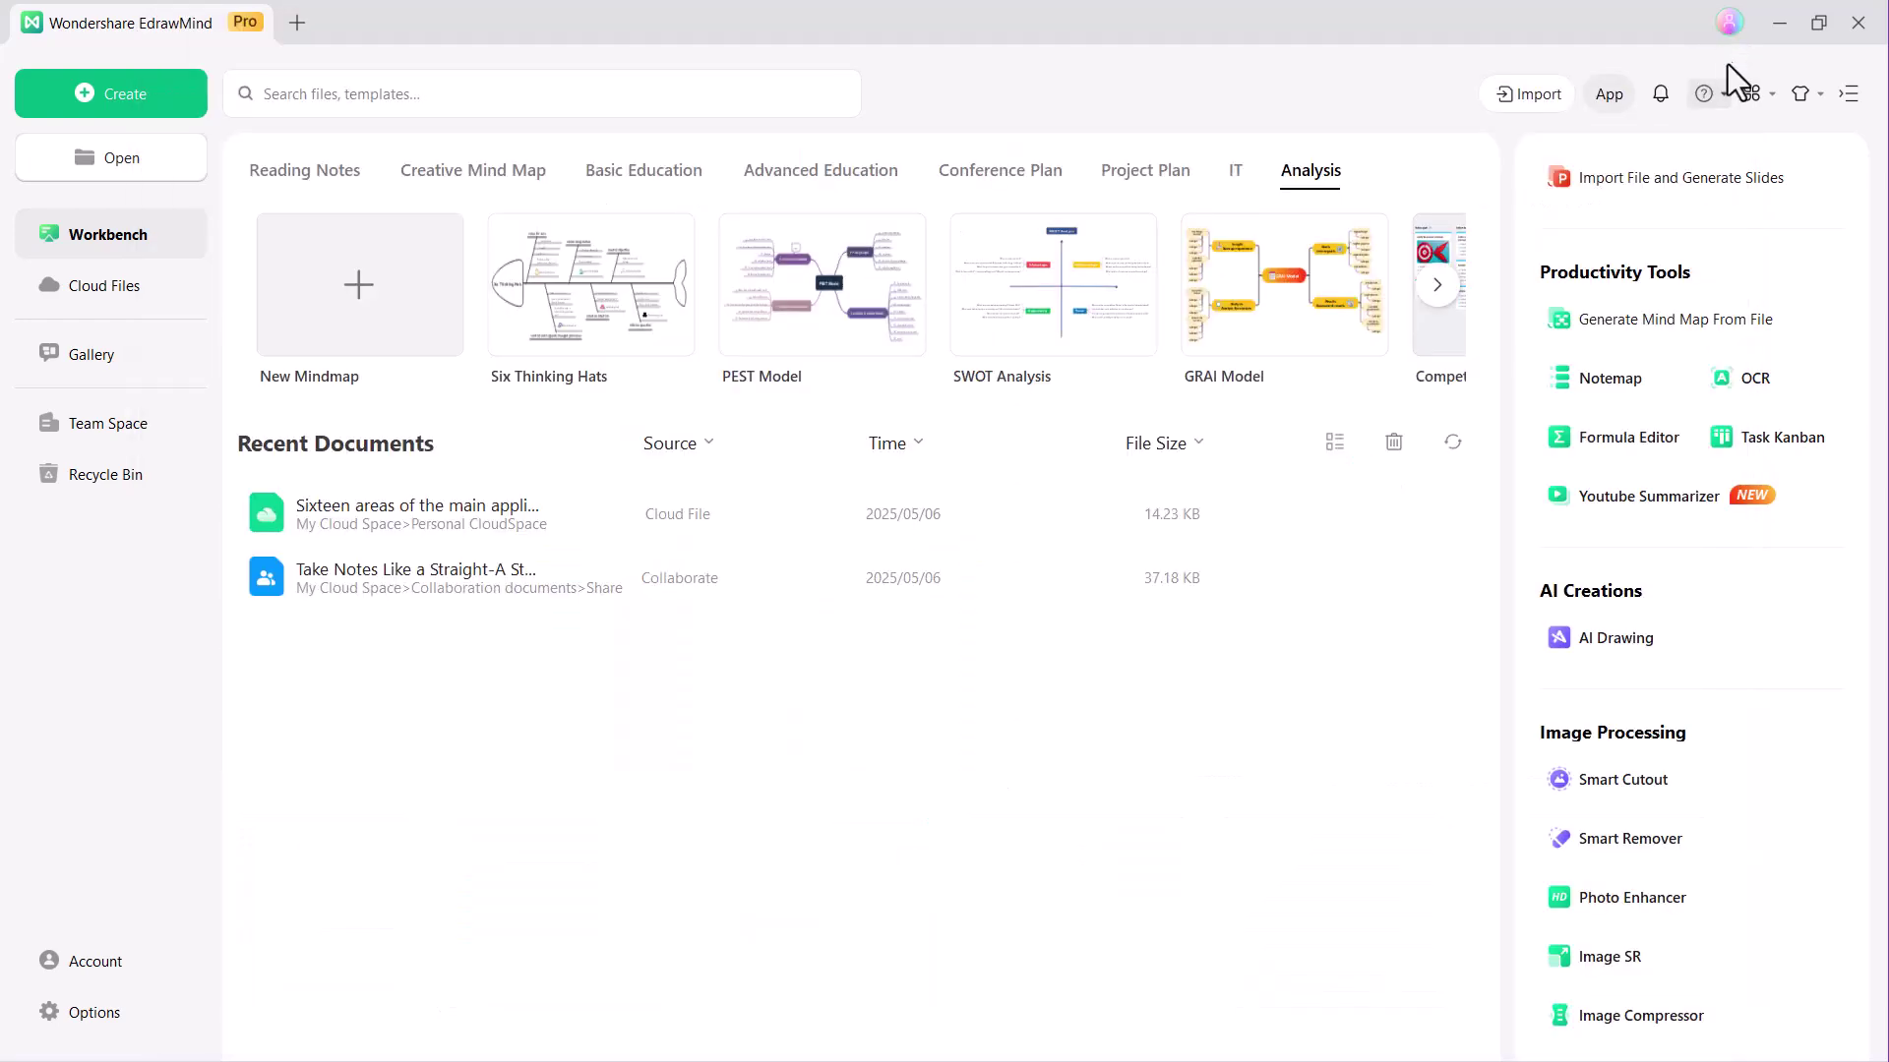
scroll(1681, 993, "up", 3)
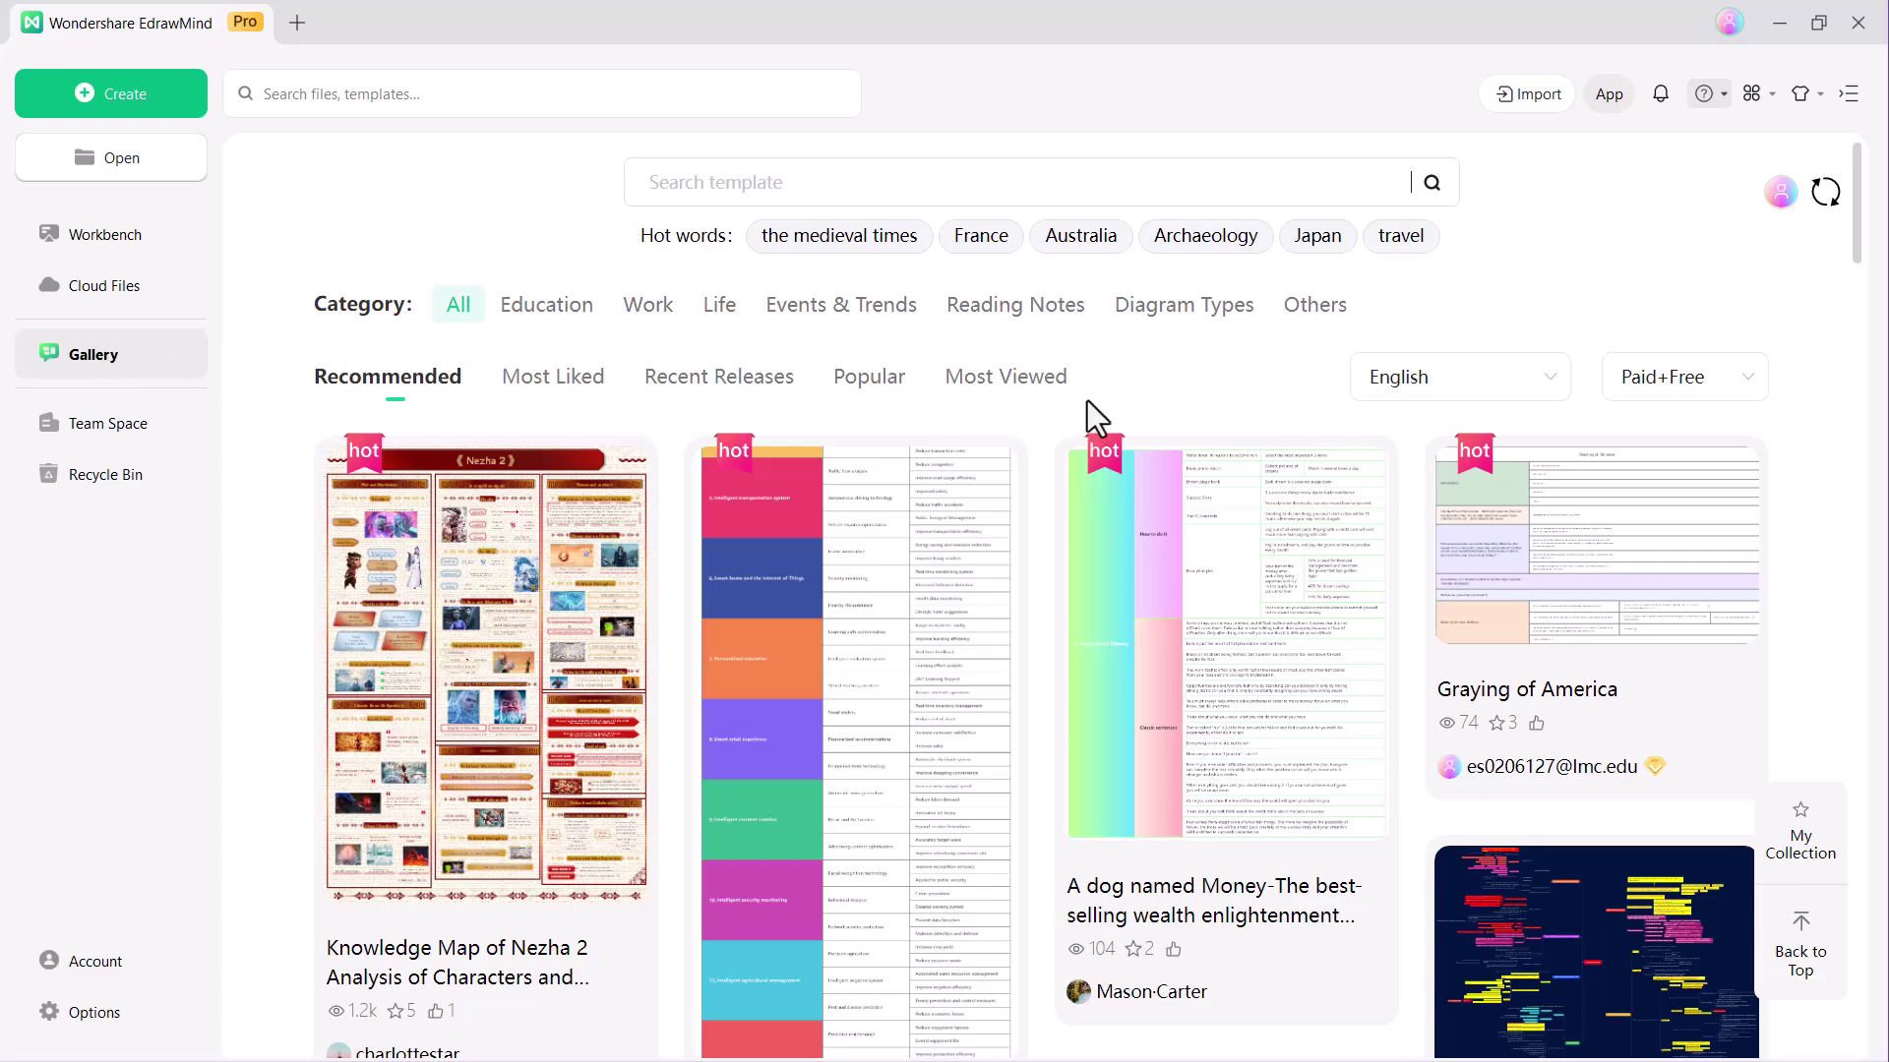
scroll(1088, 400, "down", 2)
scroll(1088, 400, "down", 3)
scroll(1088, 401, "down", 2)
scroll(1088, 401, "down", 3)
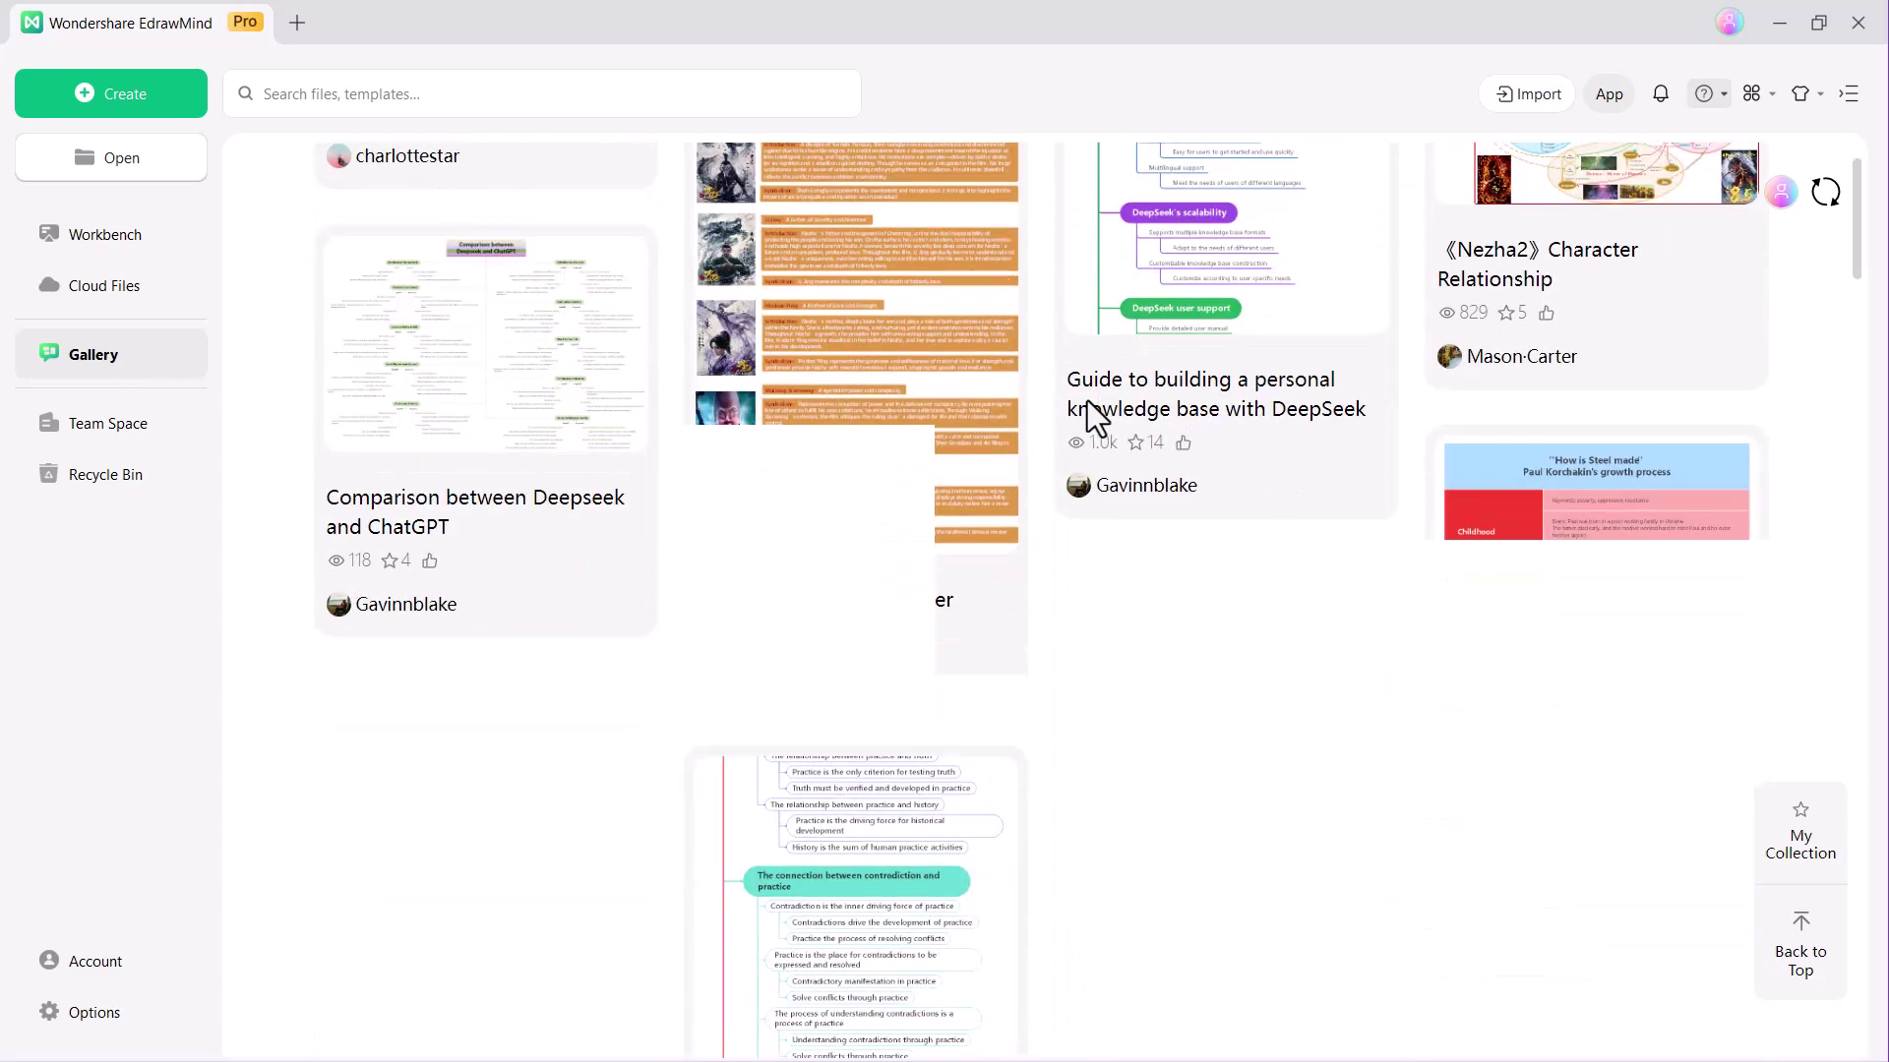
scroll(1087, 400, "down", 3)
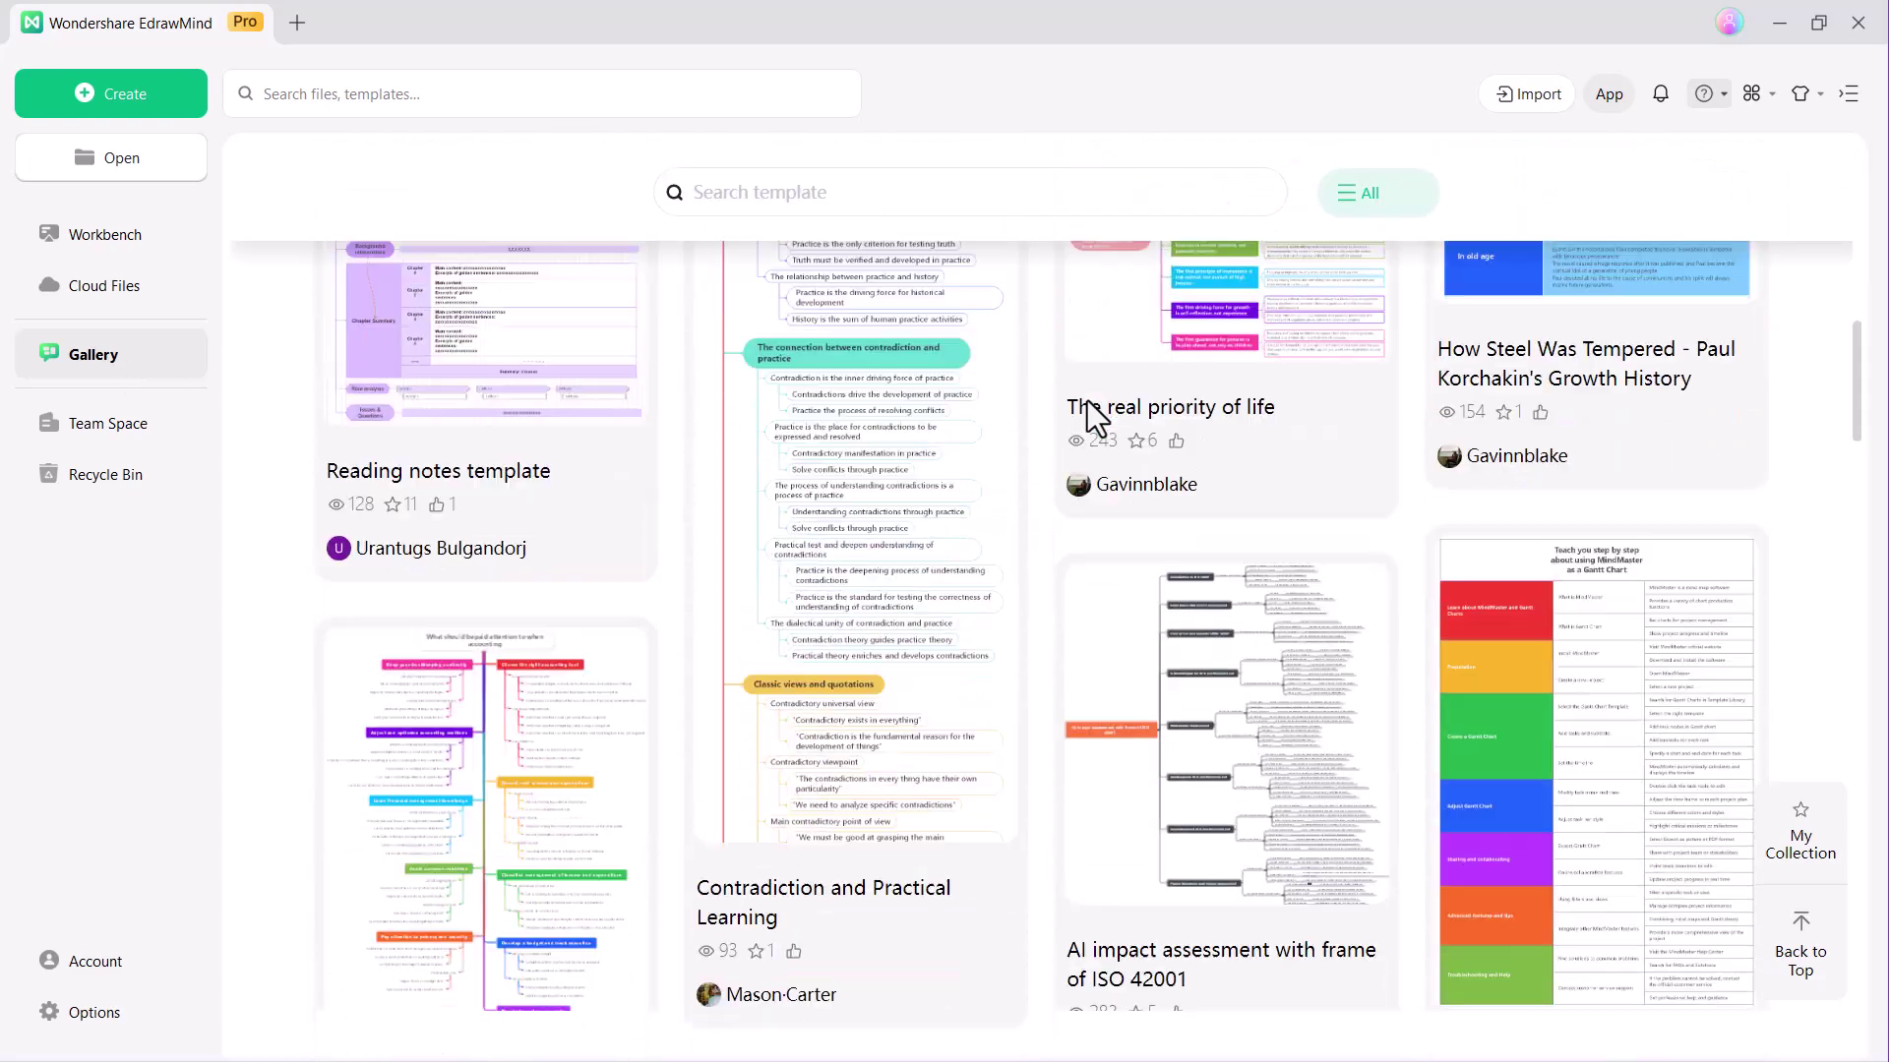
scroll(1088, 400, "down", 2)
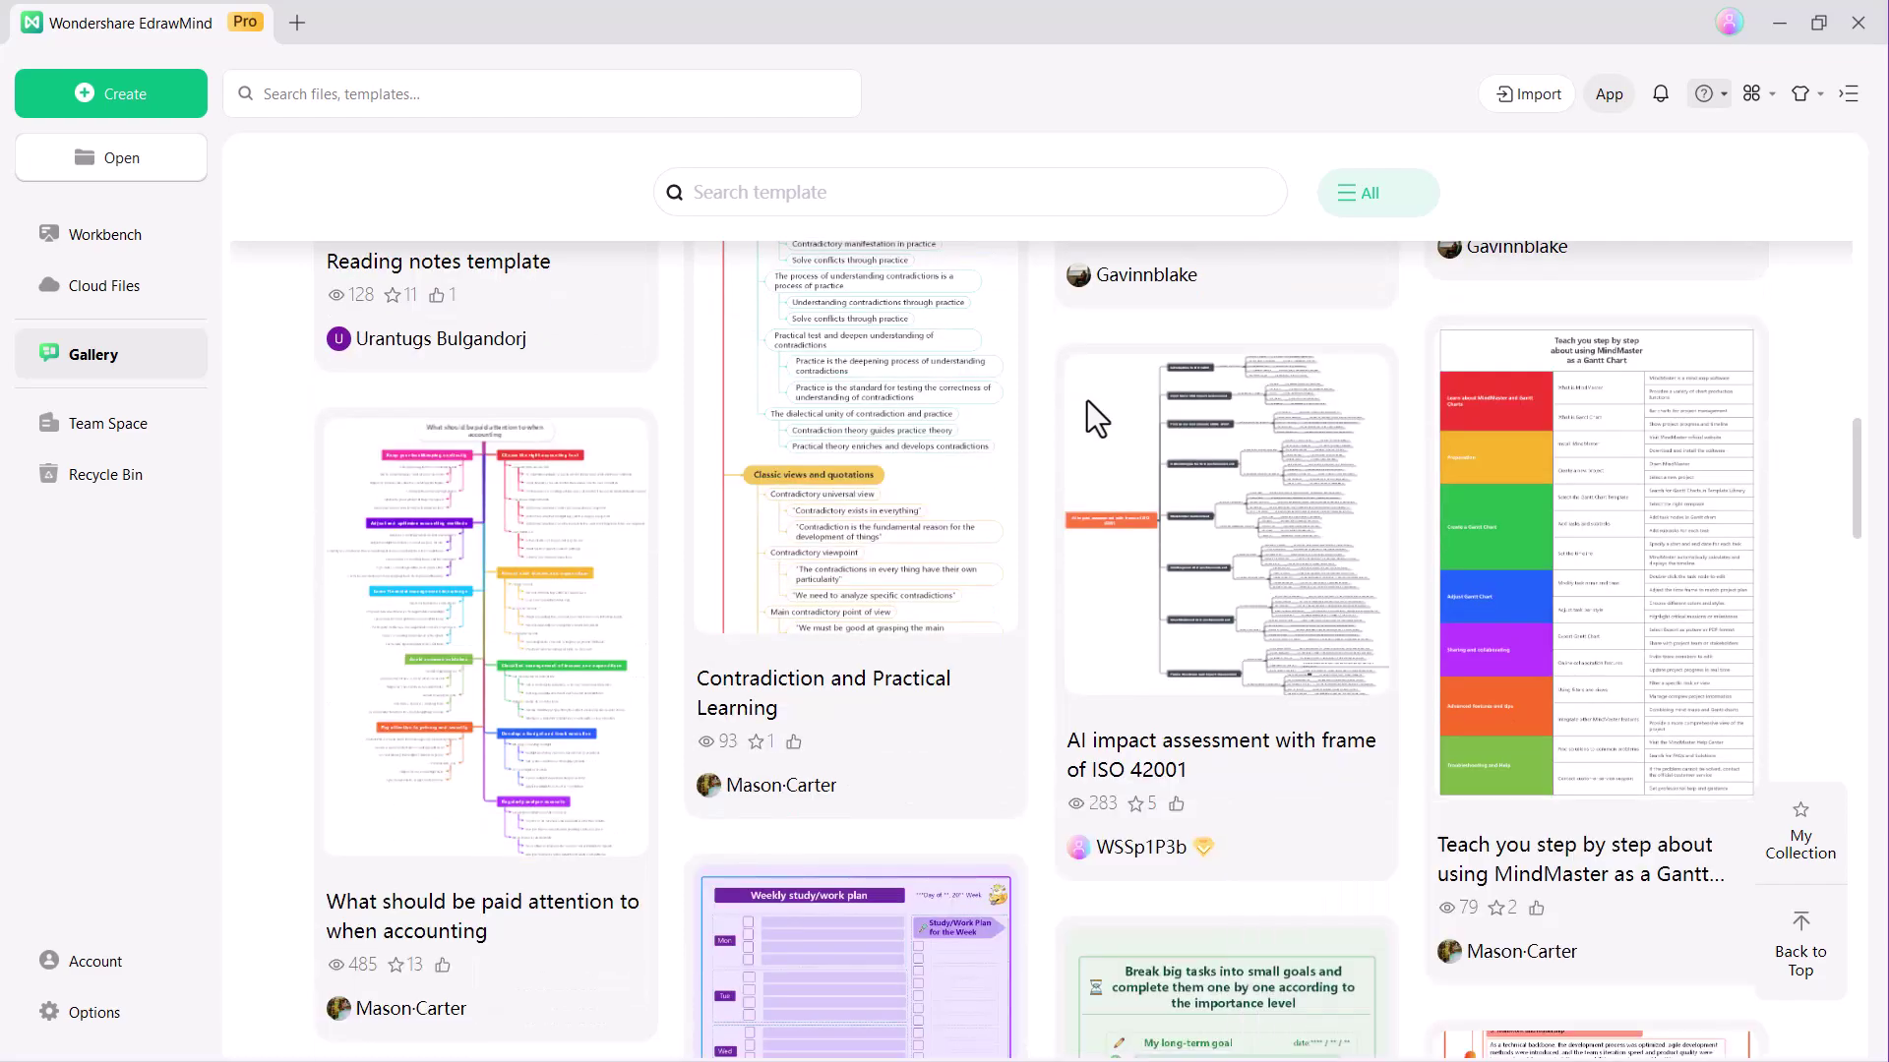
scroll(1087, 400, "down", 1)
scroll(1088, 400, "down", 4)
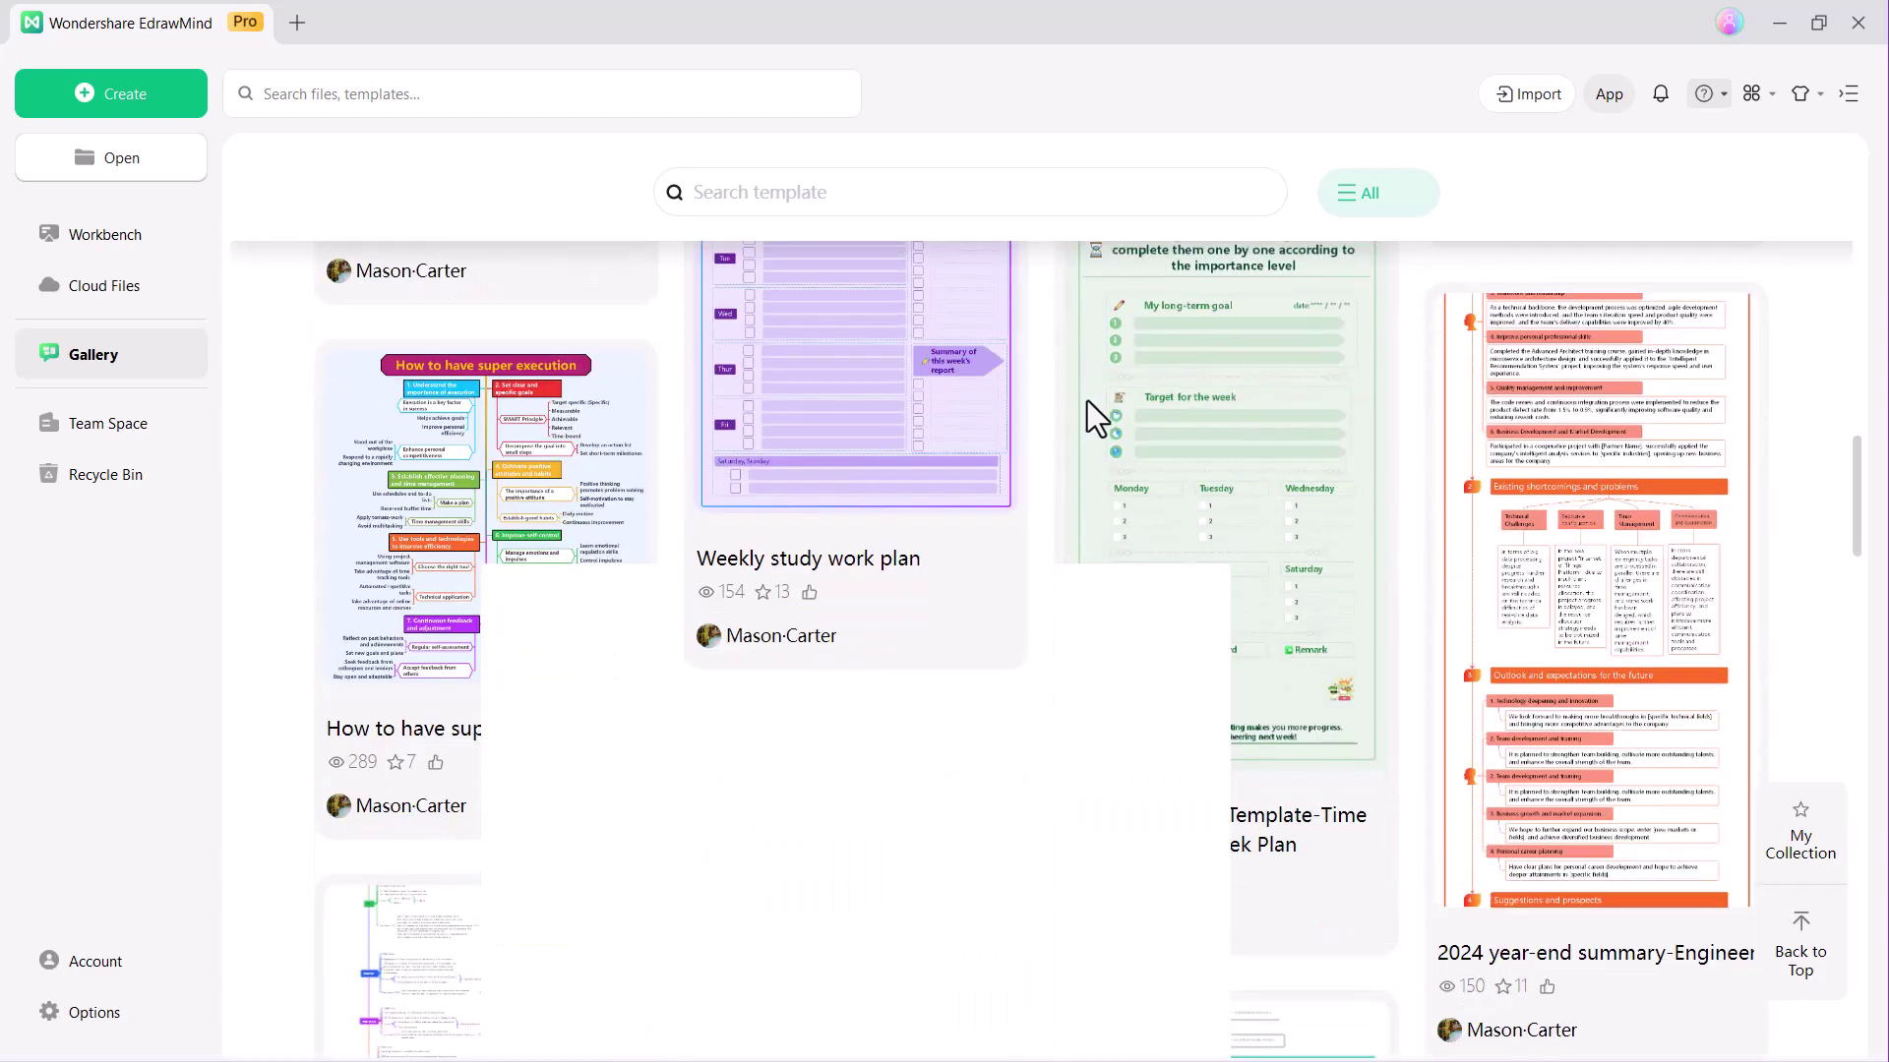
scroll(1088, 400, "up", 4)
scroll(1087, 400, "up", 4)
scroll(1087, 401, "up", 5)
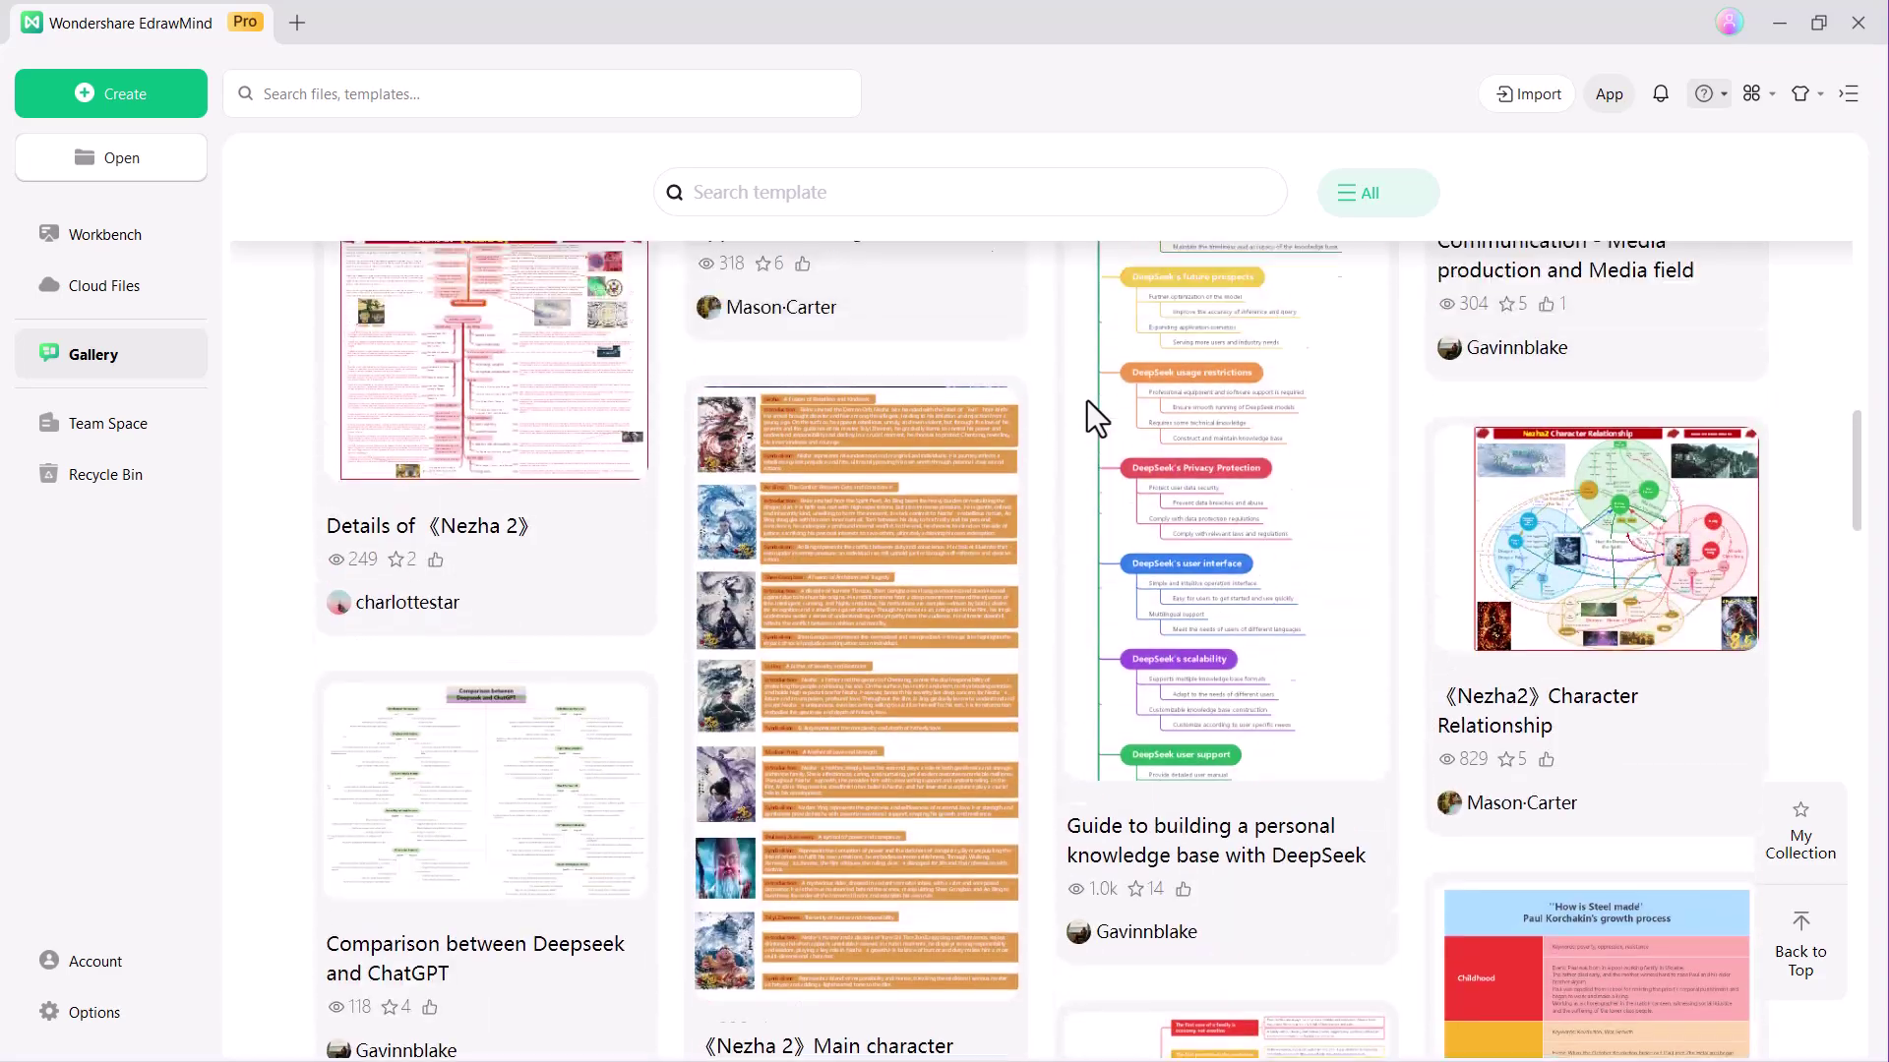
scroll(1087, 400, "up", 5)
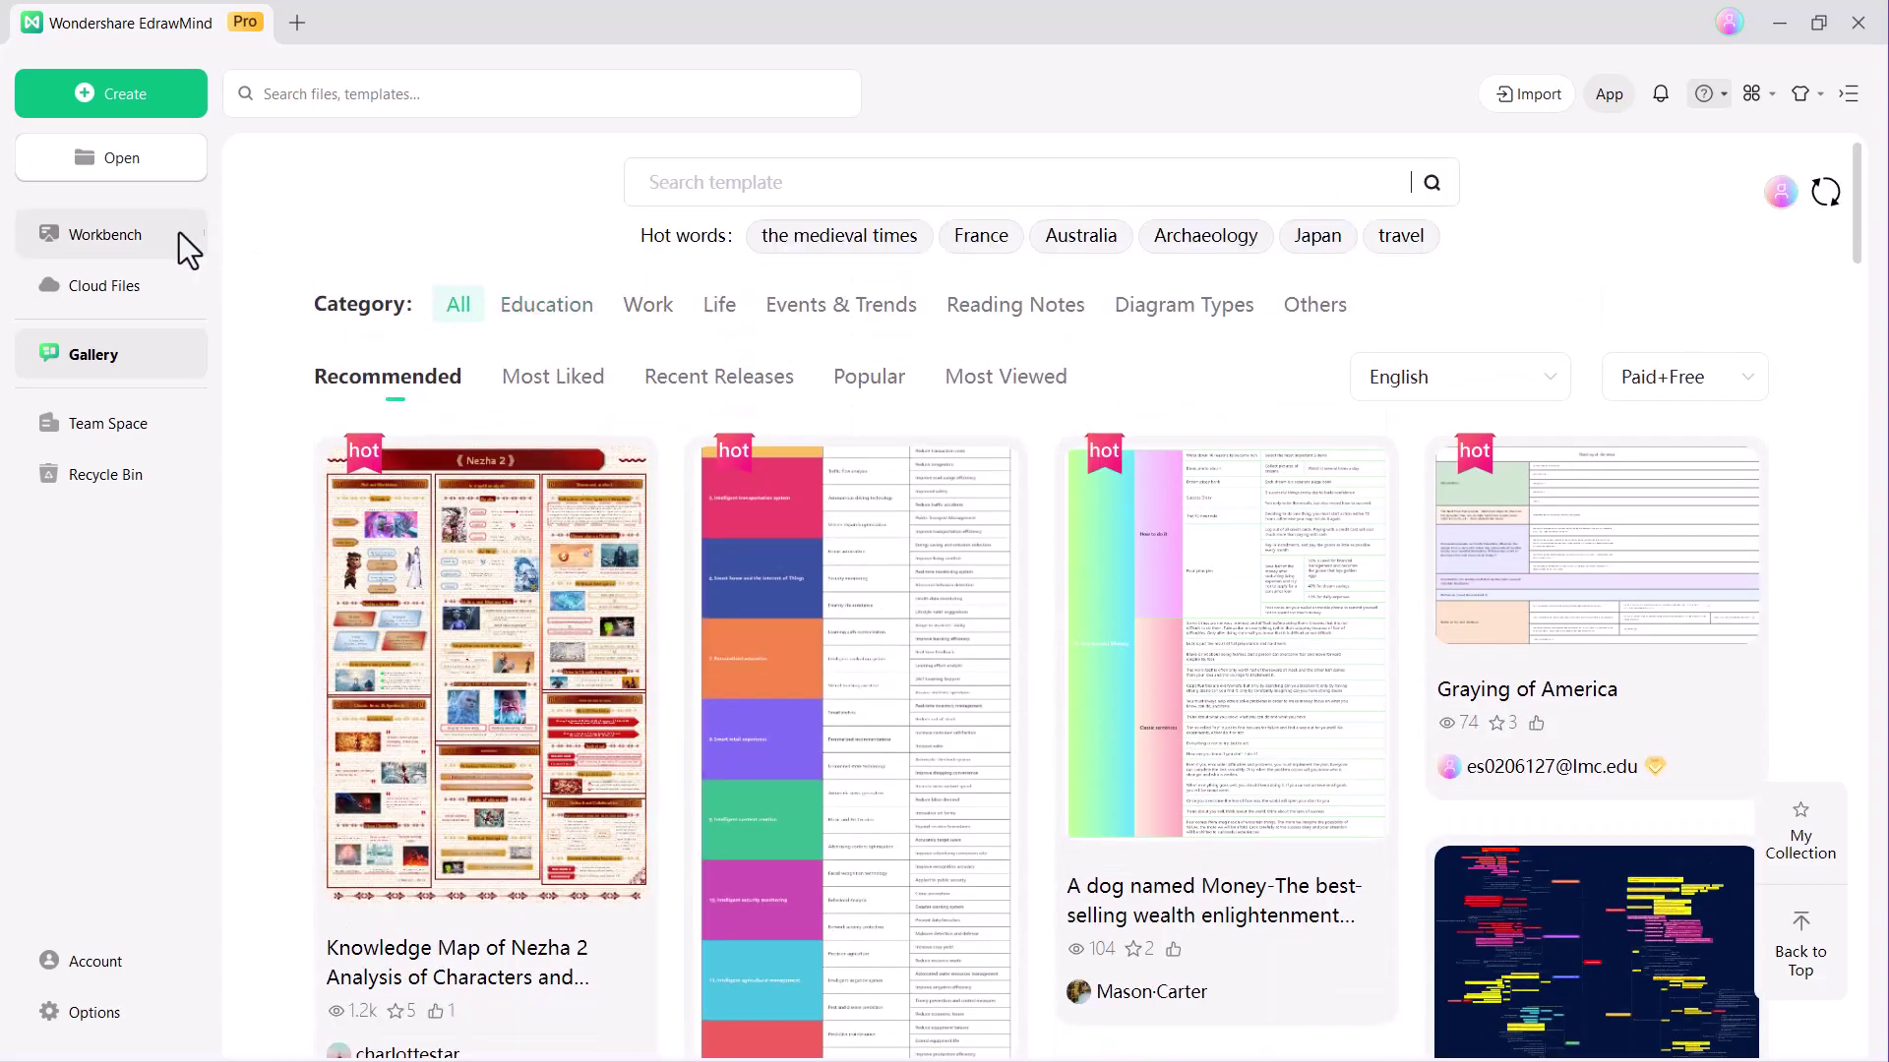